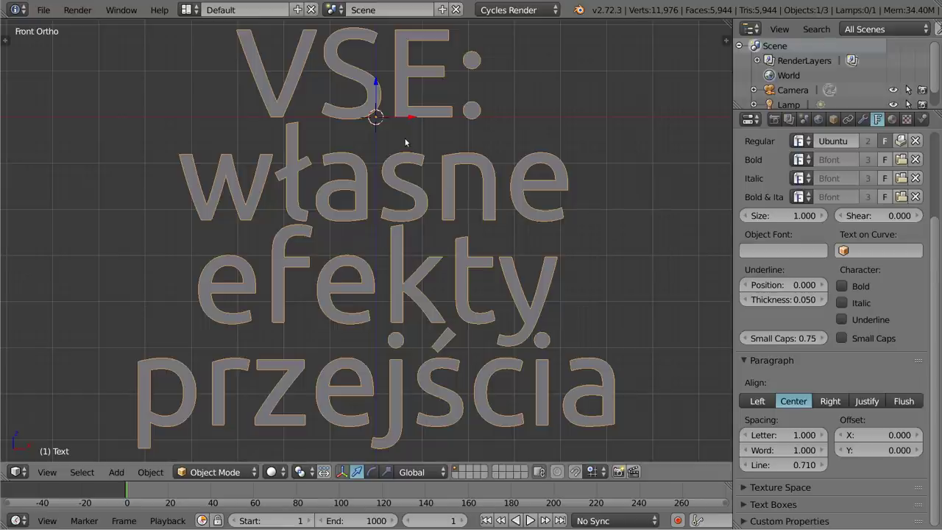
Delete the title text, leaving only camera and lamp, and switch to the Video Editing layout.
key(x)
click(425, 154)
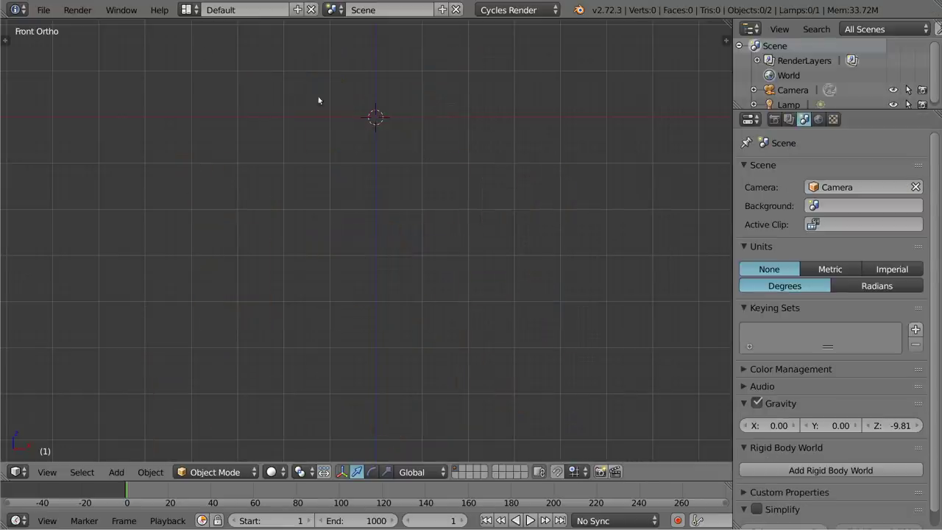
click(188, 12)
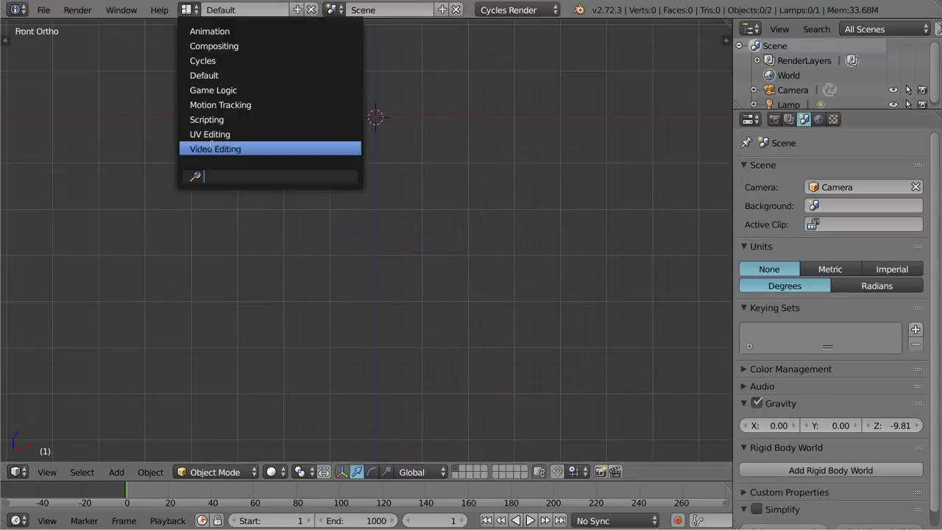
click(243, 149)
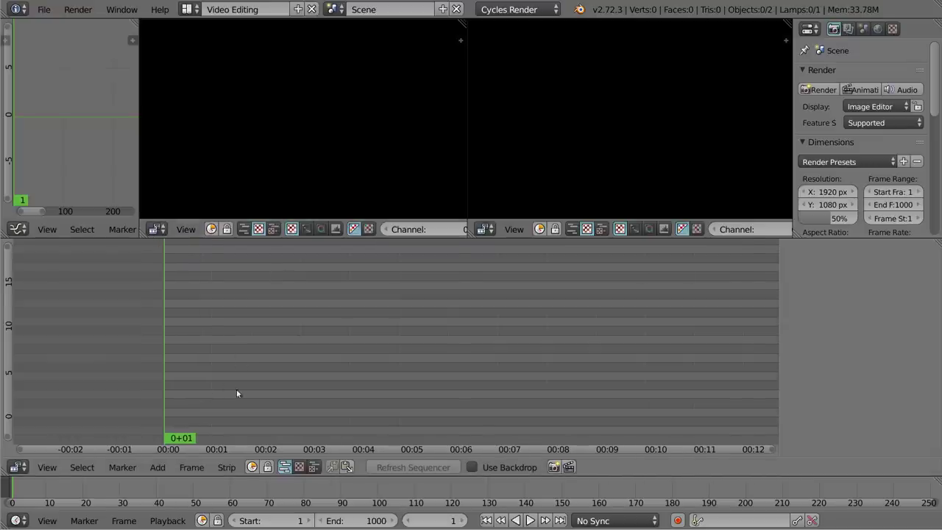
Add a Color effect strip and set its colour to full-brightness pure green.
scroll(221, 397, up, 5)
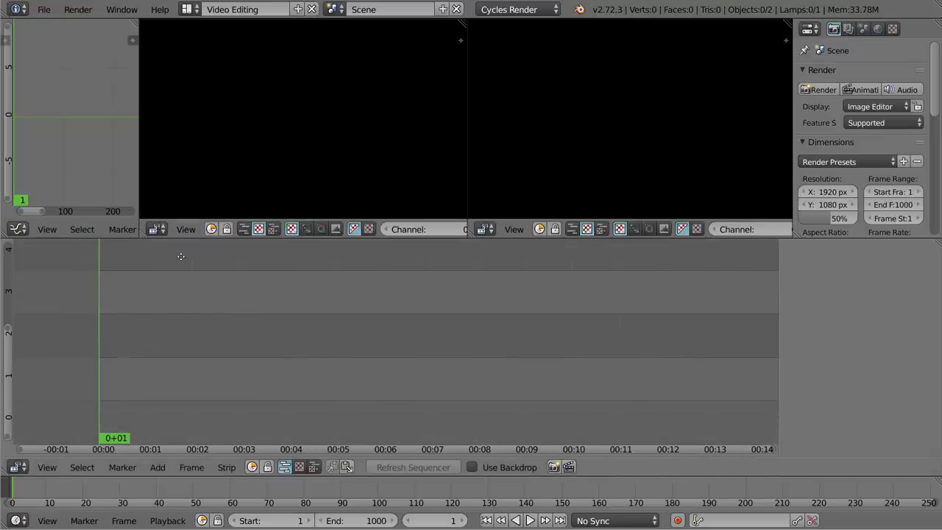
key(shift+a)
mouse_move(125, 377)
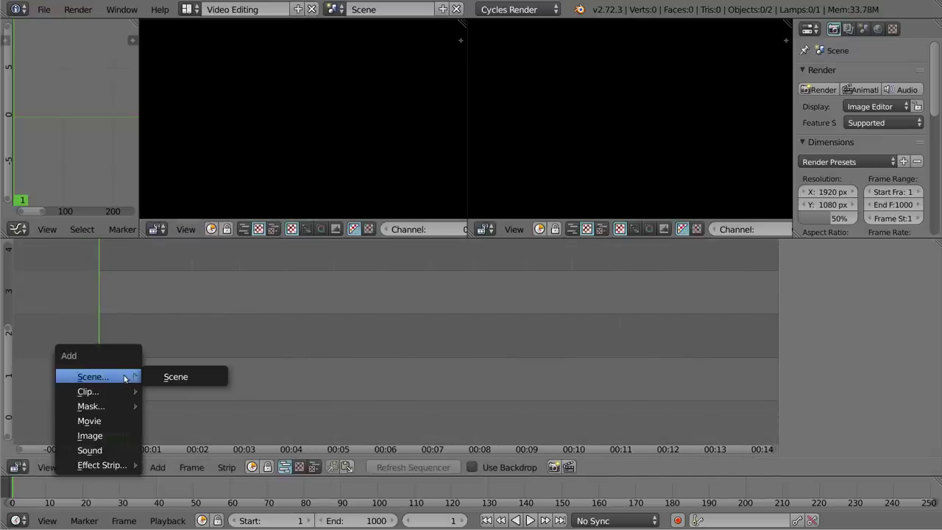
mouse_move(117, 466)
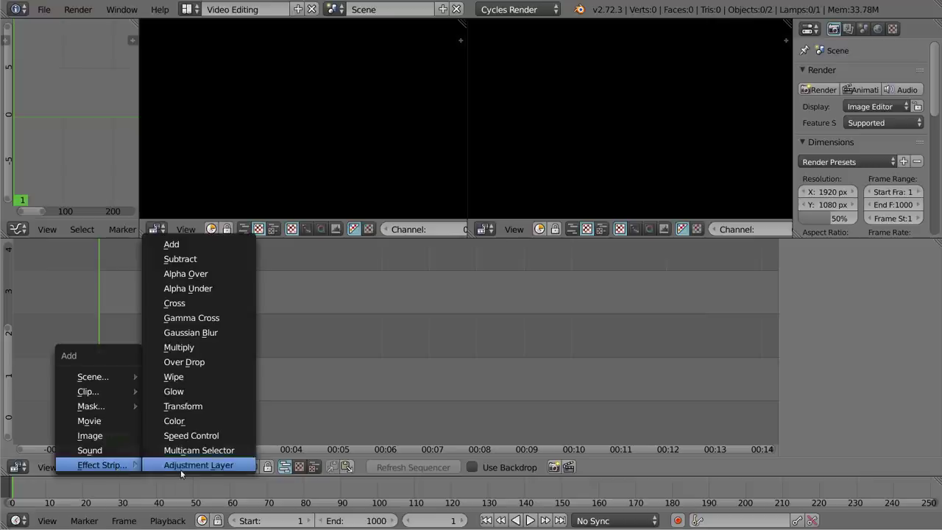
click(192, 421)
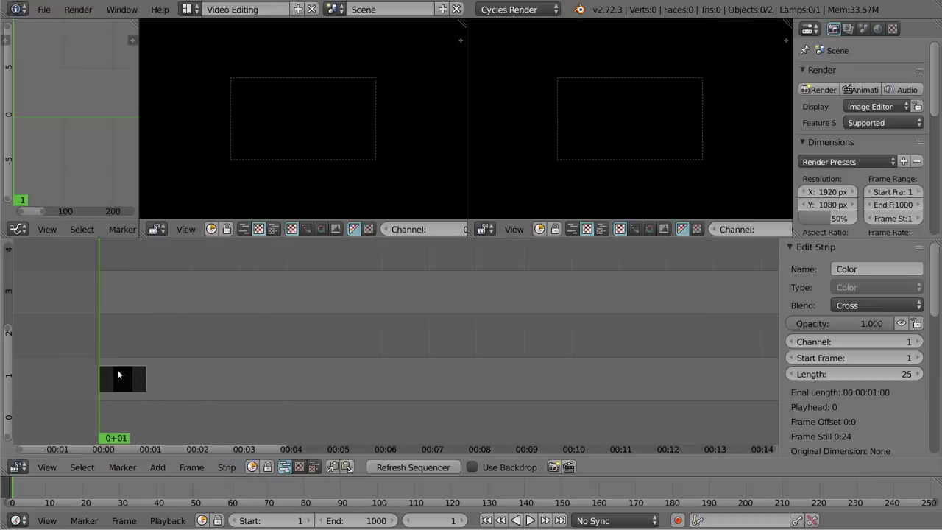
scroll(813, 387, down, 3)
scroll(813, 387, down, 3)
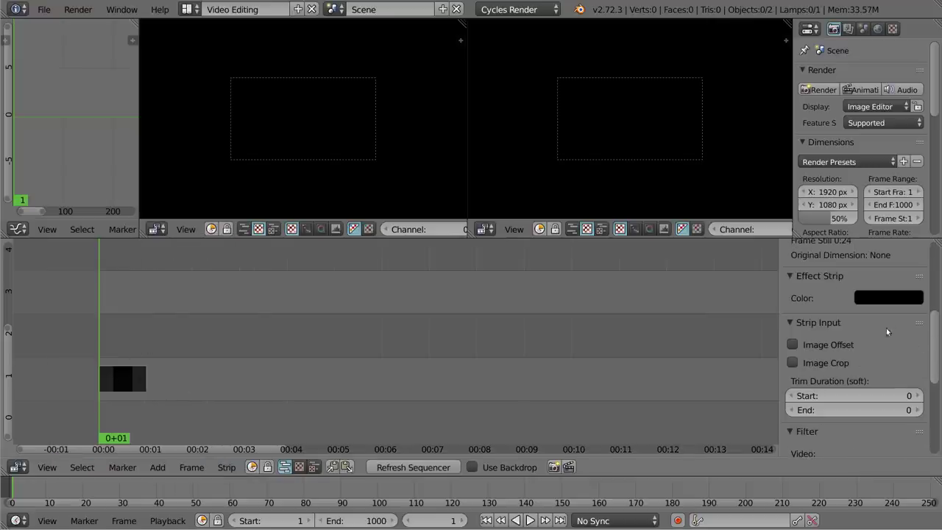
click(889, 297)
drag(910, 174, 911, 103)
drag(871, 129, 798, 126)
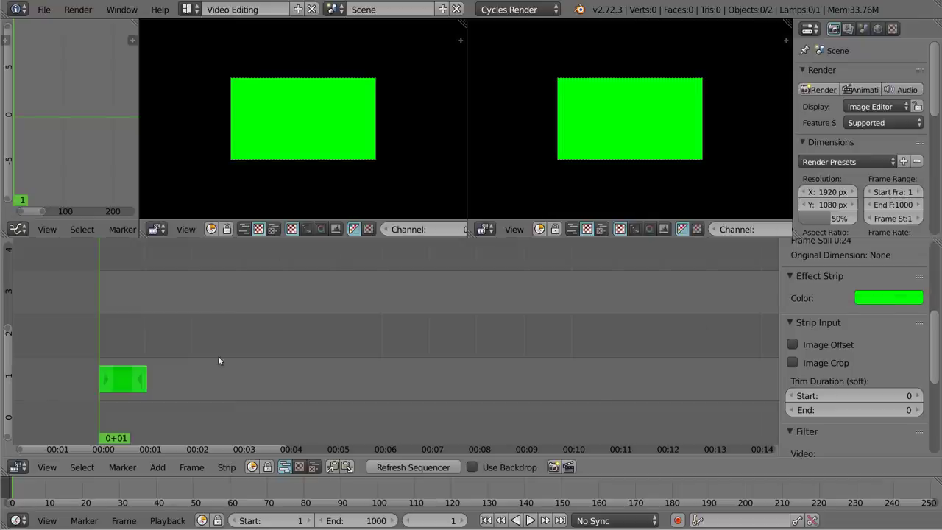
Duplicate the green strip onto channel 2 and lengthen the channel 1 strip.
key(shift+d)
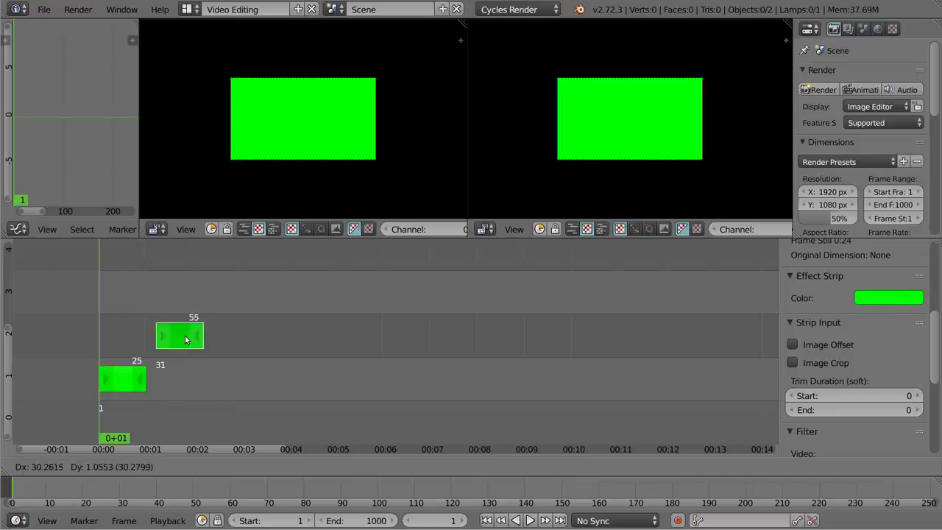
click(174, 340)
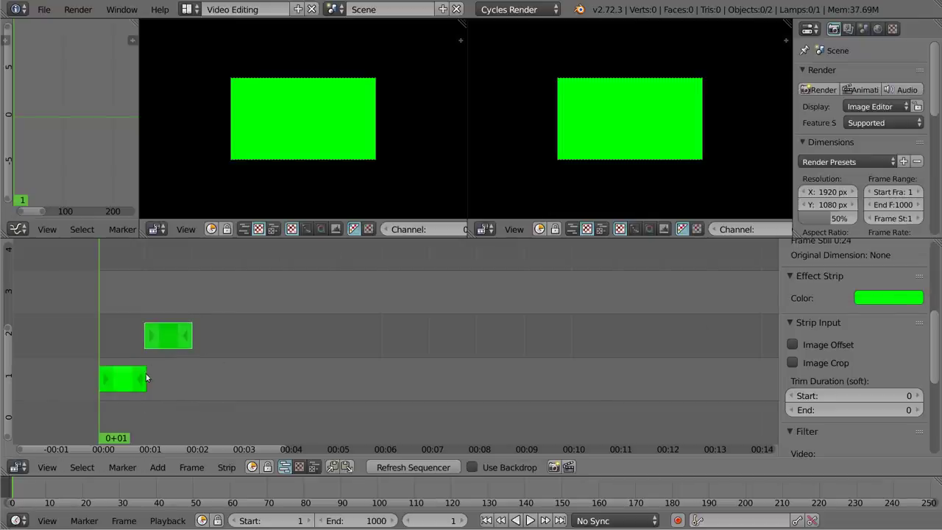
right_click(145, 378)
key(g)
click(169, 381)
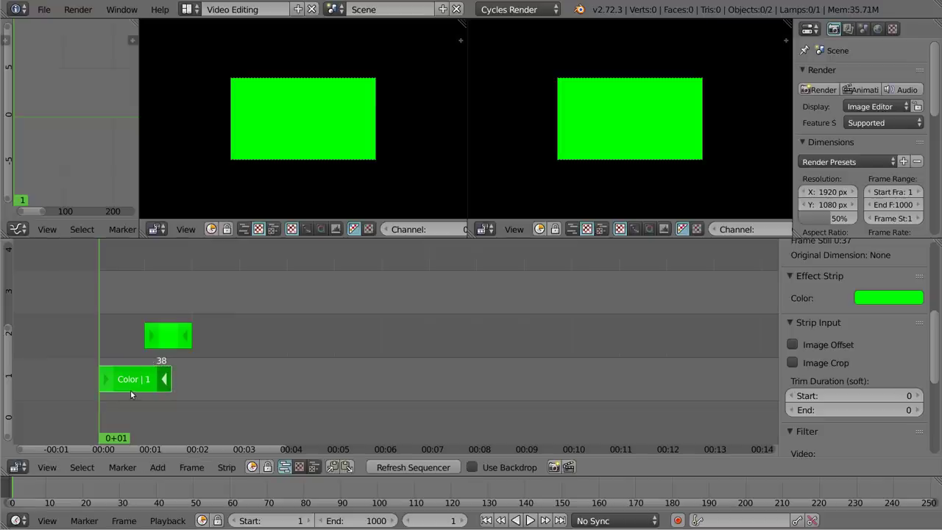
Recolour the channel 2 copy red.
right_click(162, 341)
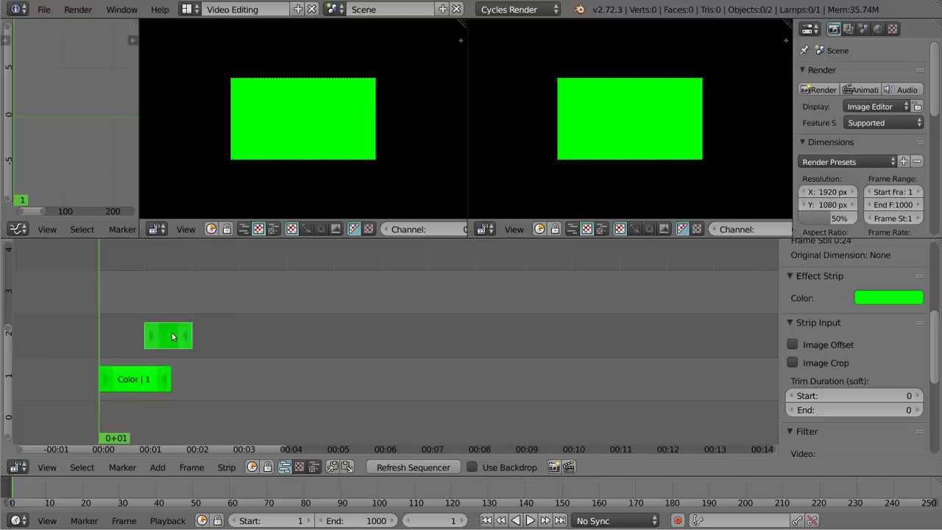
click(887, 298)
drag(865, 168, 847, 208)
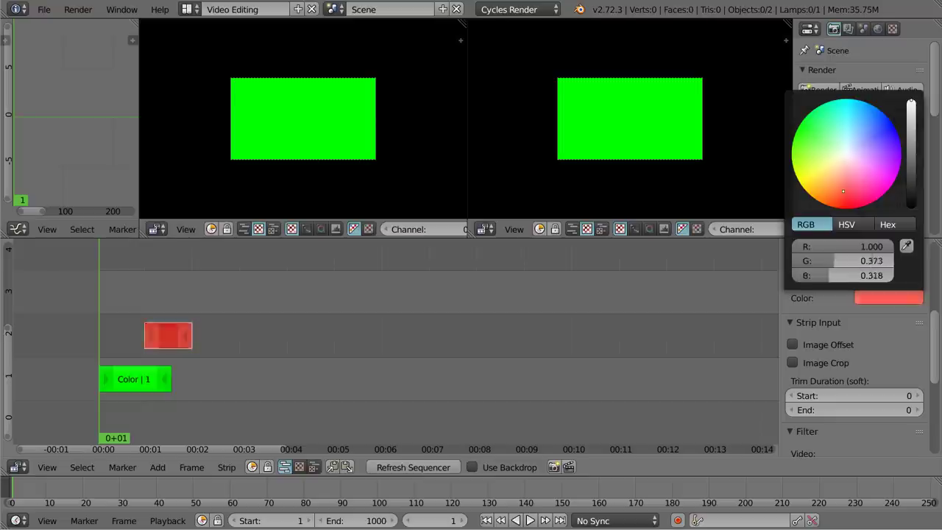
click(134, 373)
click(168, 336)
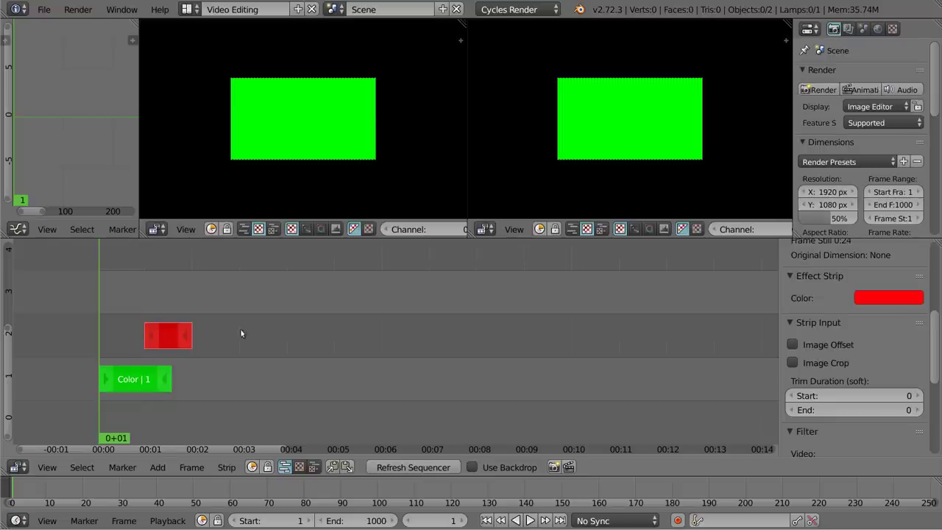
key(shift+a)
mouse_move(218, 335)
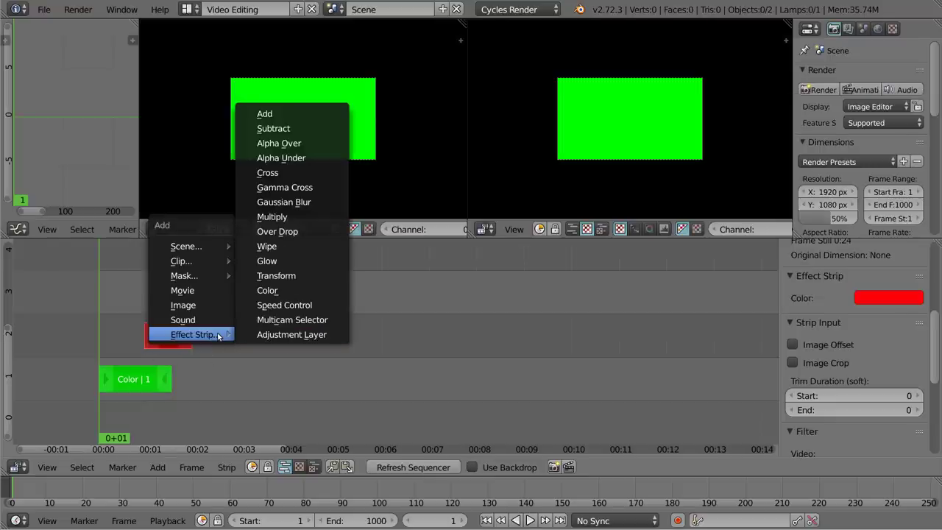
click(300, 175)
drag(144, 259, 179, 255)
key(x)
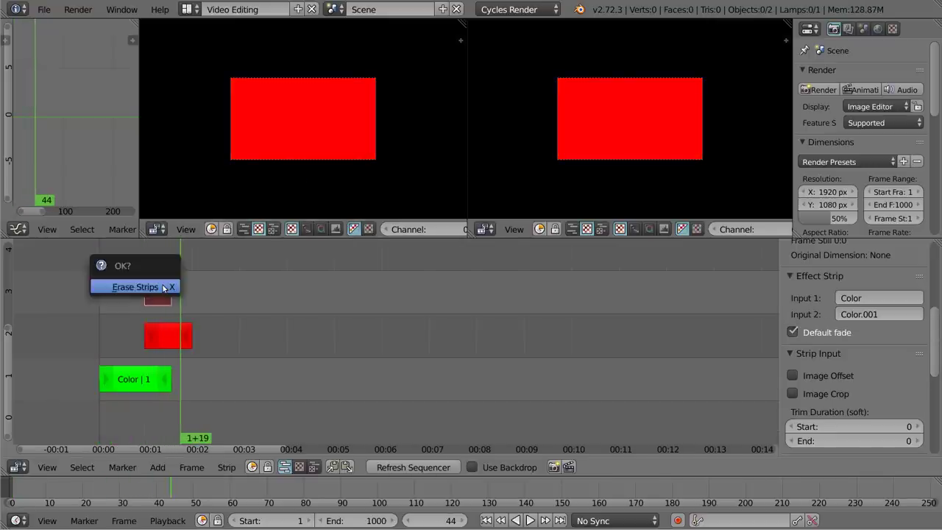
click(163, 287)
right_click(131, 385)
right_click(167, 337)
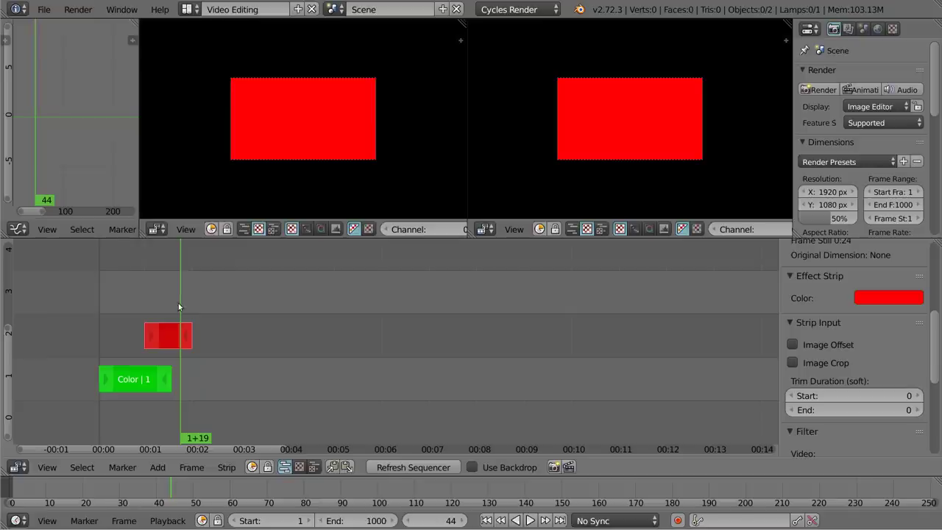
key(shift+a)
click(245, 218)
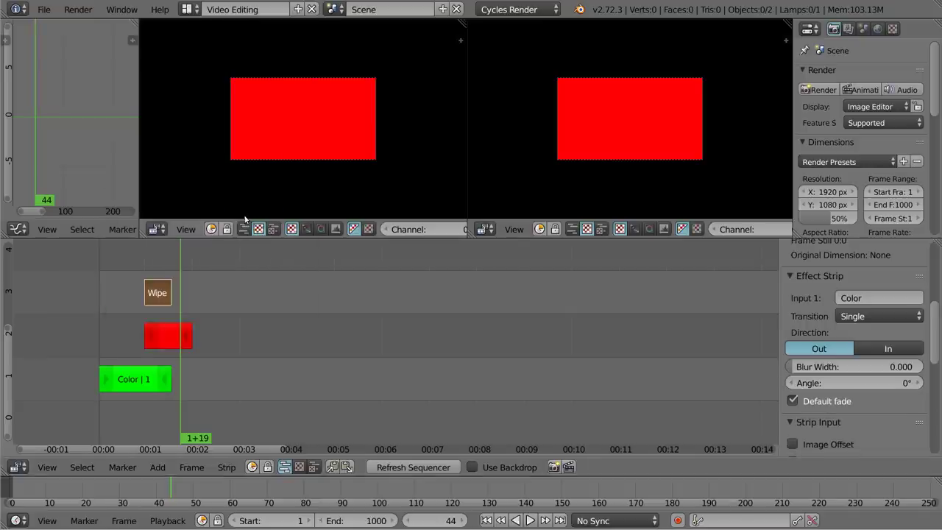
drag(134, 259, 163, 257)
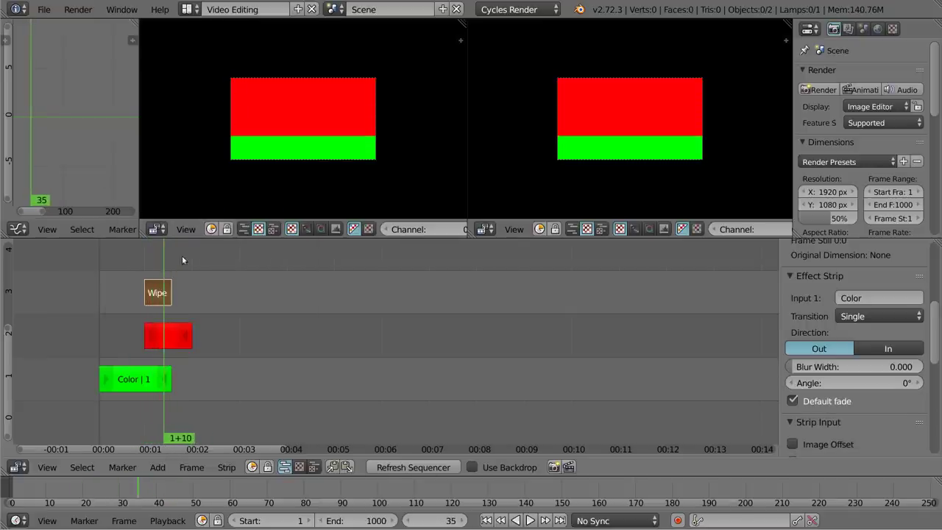
click(893, 348)
click(871, 315)
click(869, 284)
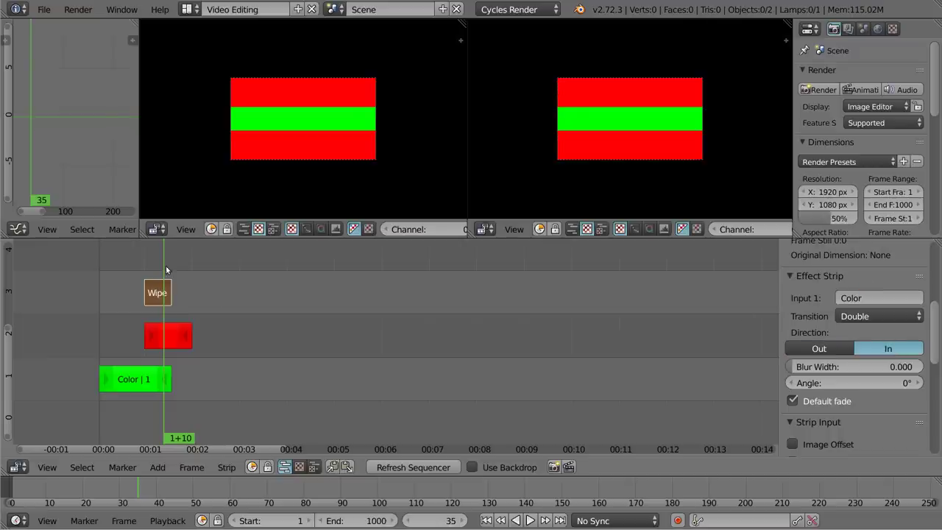
drag(166, 267, 162, 268)
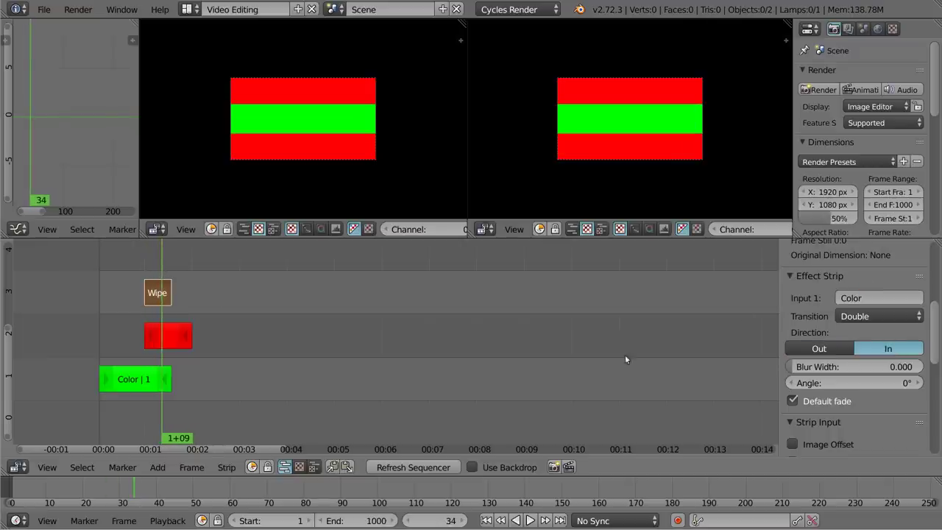
mouse_move(791, 366)
mouse_down()
mouse_move(844, 366)
mouse_move(868, 383)
mouse_up()
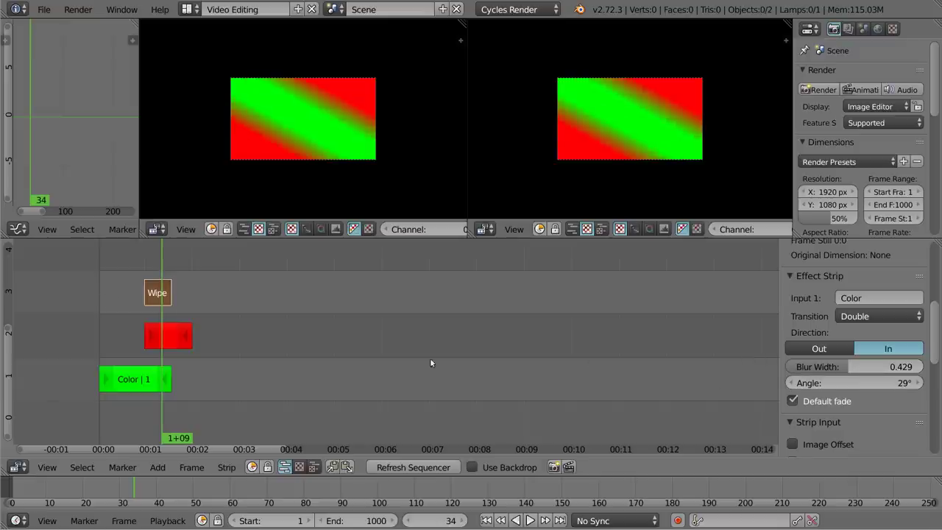
drag(157, 270, 142, 273)
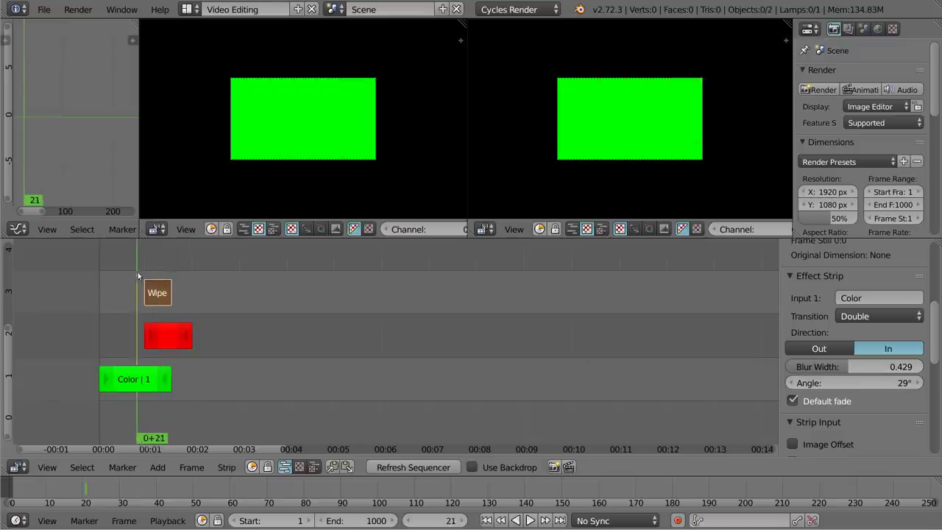
Delete the Wipe strip and lengthen the green strip to frame 100.
key(x)
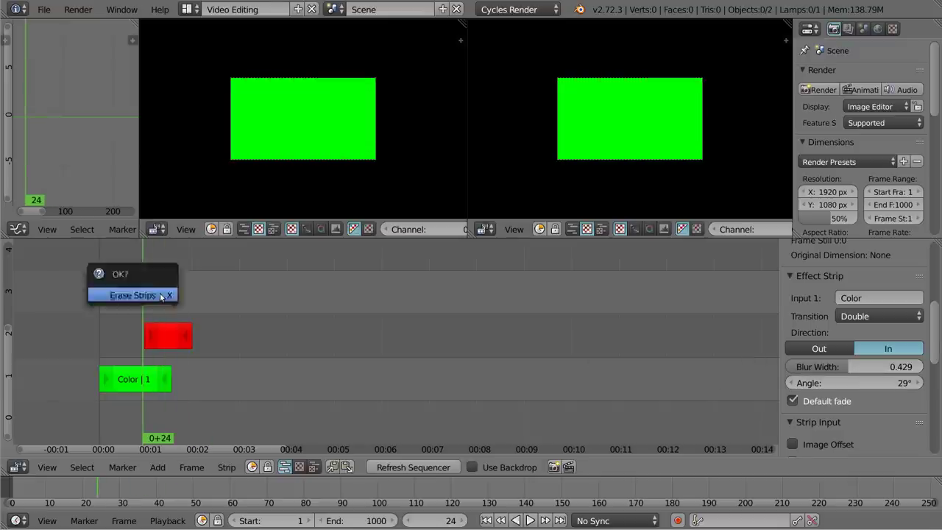
click(151, 295)
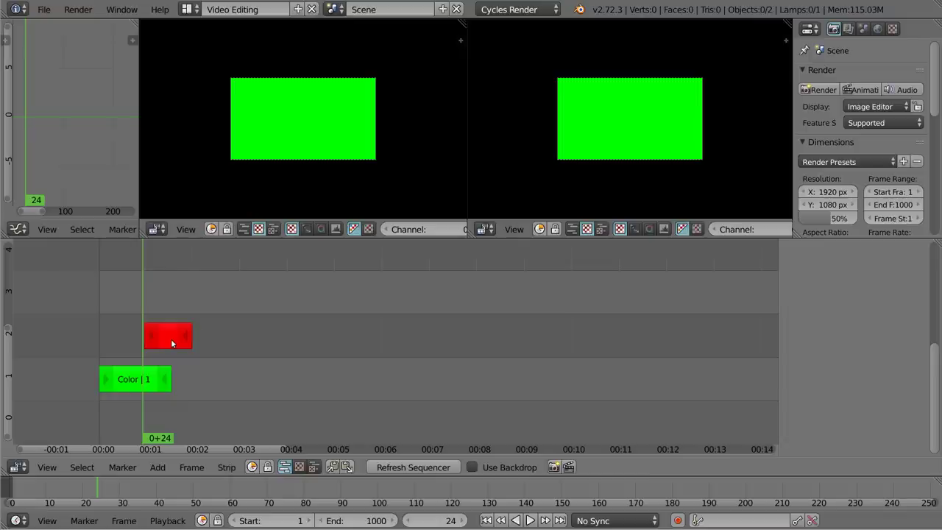
right_click(167, 382)
key(g)
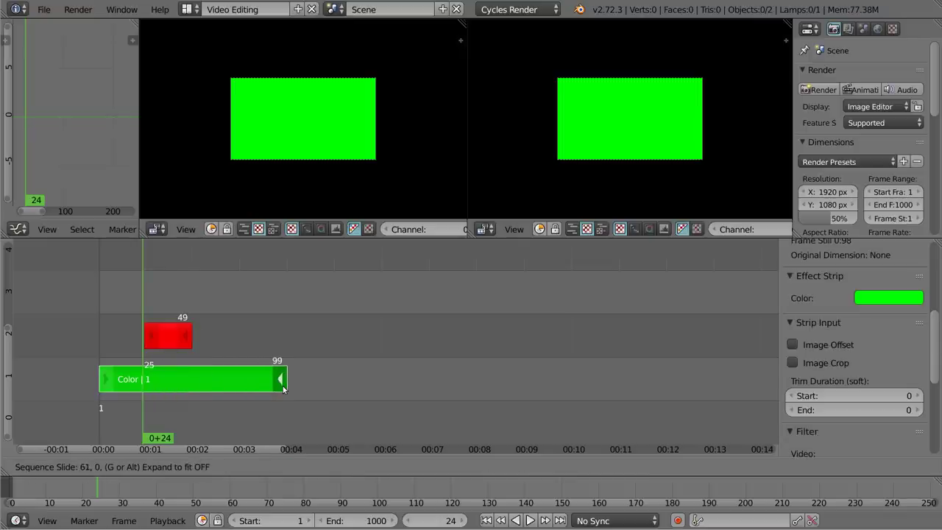
click(286, 389)
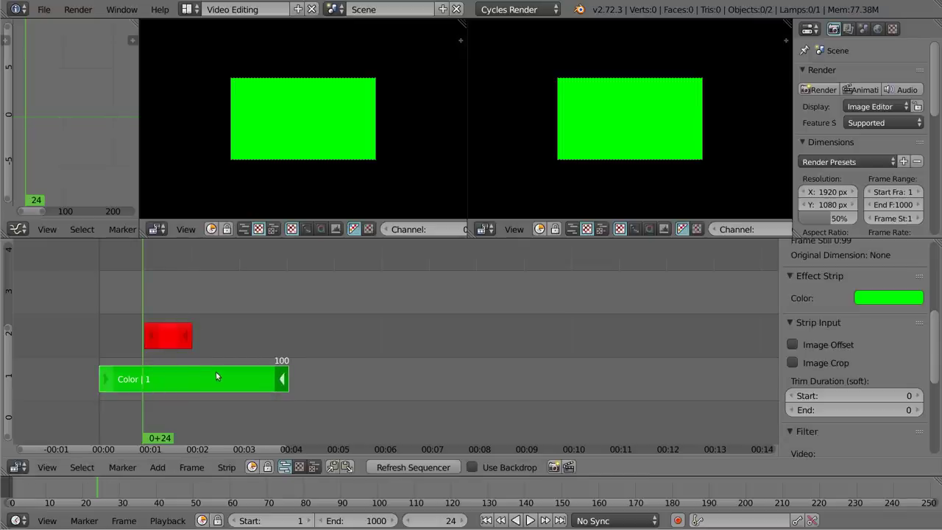
Move the red strip to overlap the green strip's end and extend it to frame 175.
right_click(166, 333)
key(g)
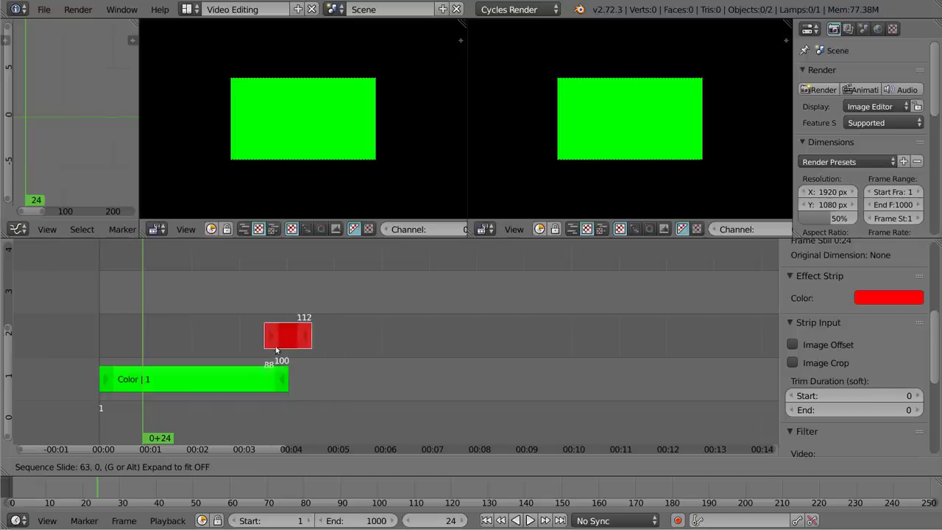
click(261, 348)
right_click(279, 336)
key(g)
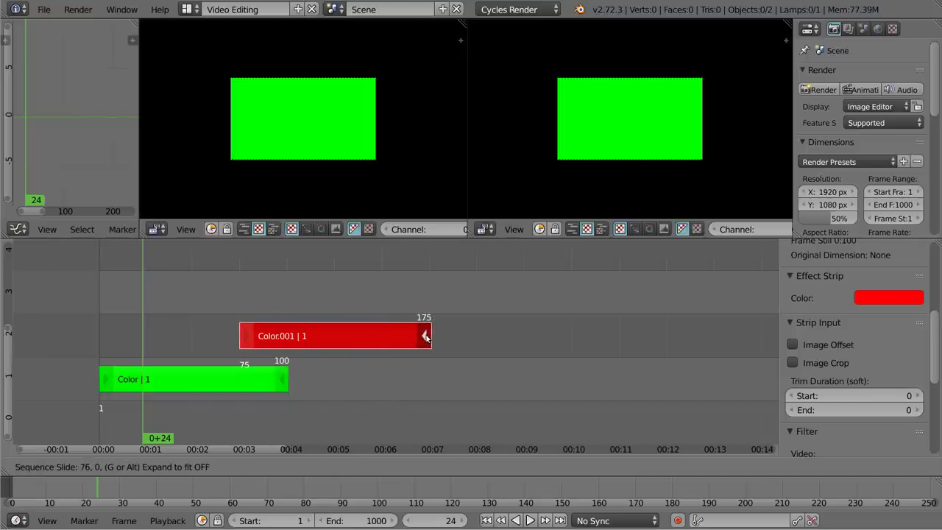
click(425, 337)
right_click(387, 340)
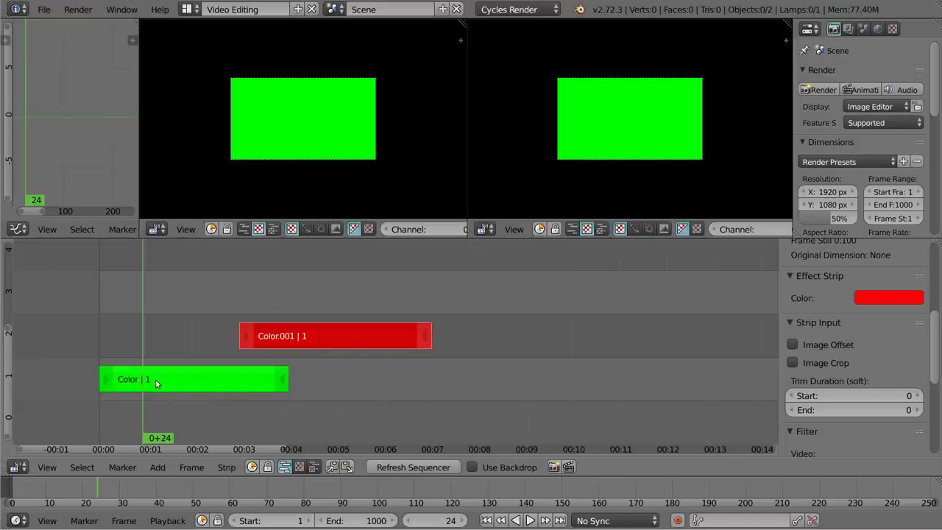
Delete the green Color and red Color.001 strips and rewind to frame 0.
drag(130, 328, 95, 334)
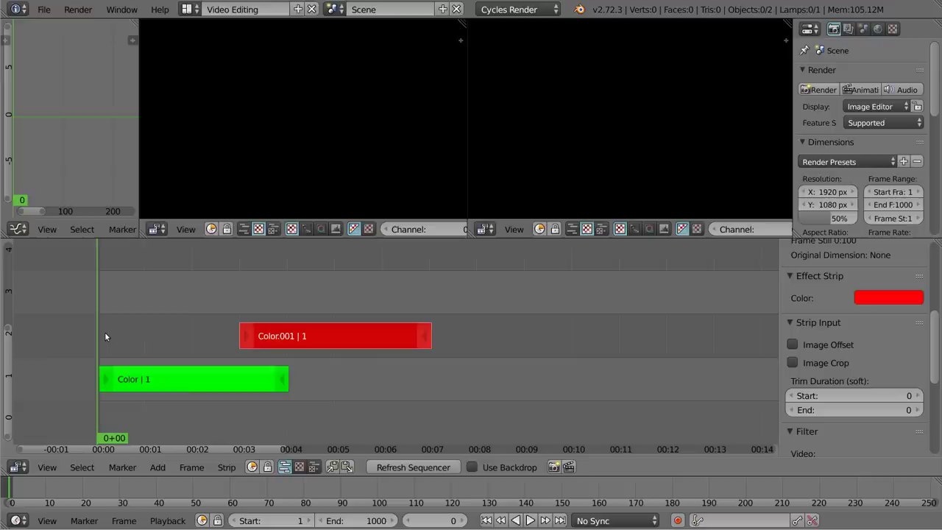
click(103, 337)
right_click(161, 376)
key(x)
click(169, 373)
right_click(308, 338)
key(x)
click(314, 338)
drag(101, 311, 93, 309)
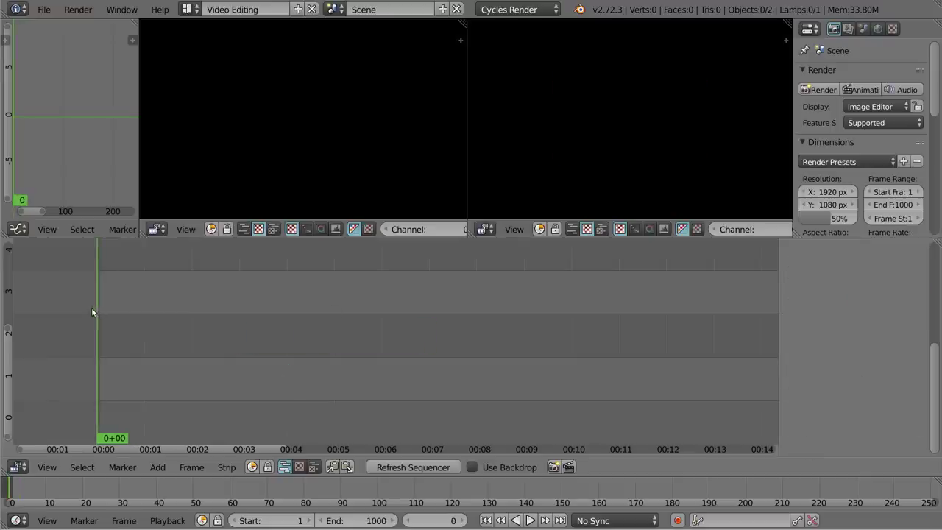
Add ogien-swiecy.mkv from the tut folder as a movie strip and delete its sound strip.
key(shift+a)
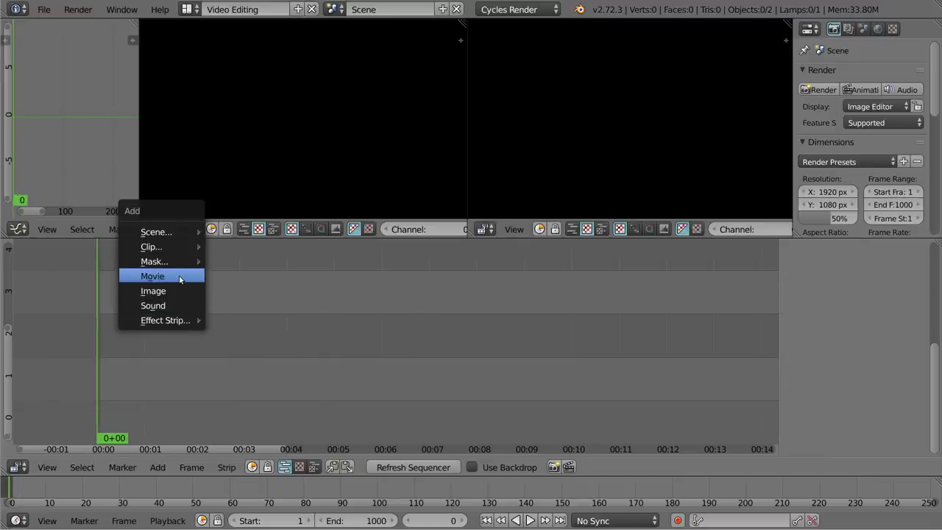
click(179, 278)
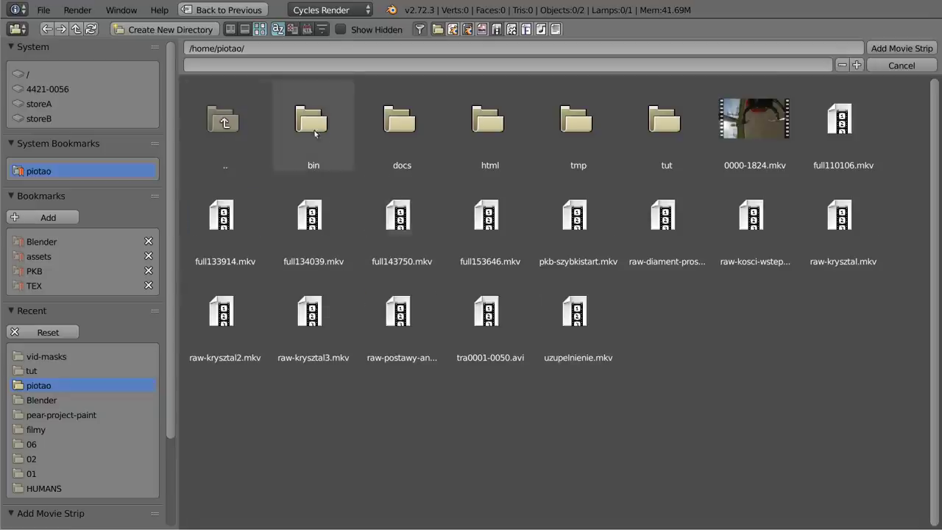
click(645, 134)
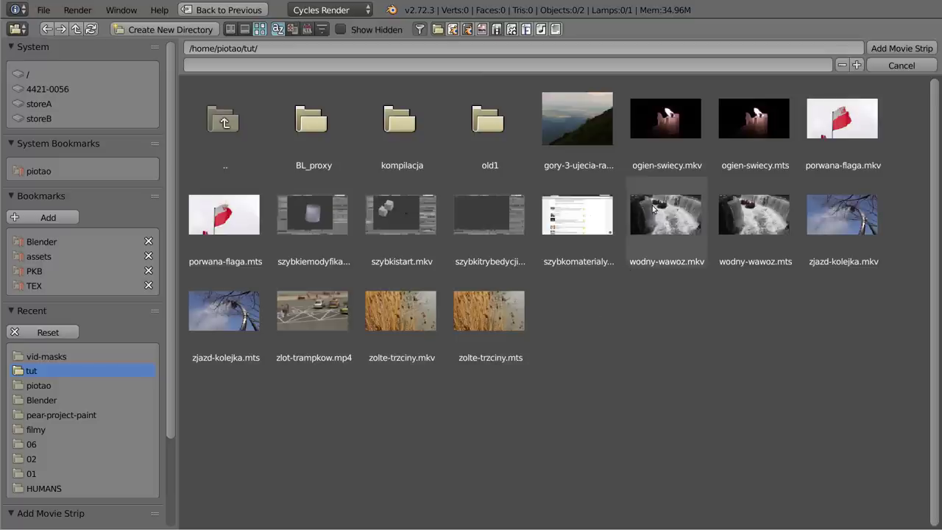
click(639, 128)
key(Return)
key(x)
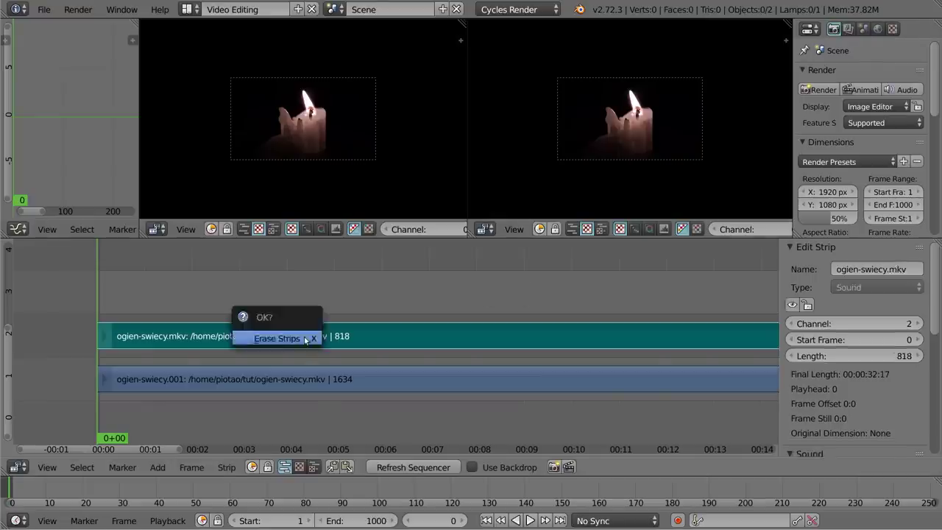
click(306, 336)
mouse_move(147, 324)
mouse_down()
mouse_move(349, 336)
mouse_move(94, 348)
mouse_up()
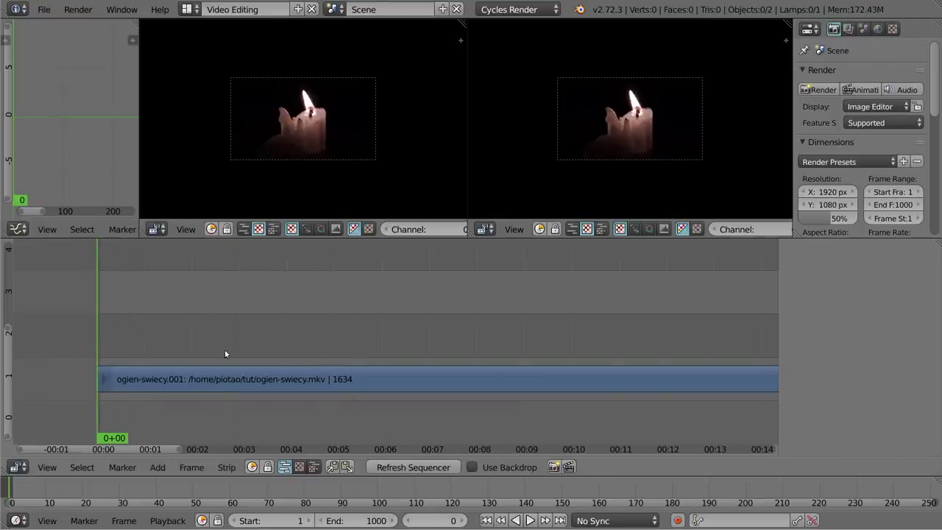
Add porwana-flaga.mkv as a movie strip and delete its sound strip.
key(shift+a)
click(204, 343)
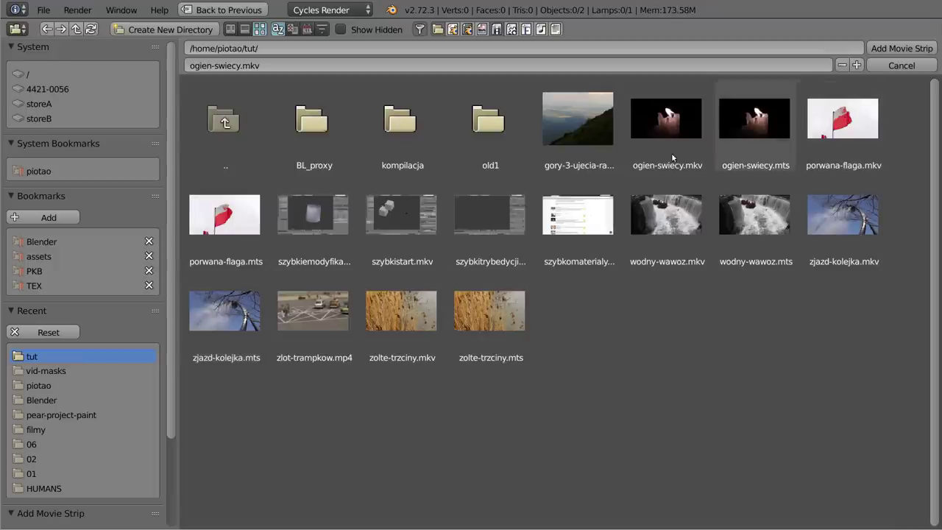
click(849, 128)
click(900, 52)
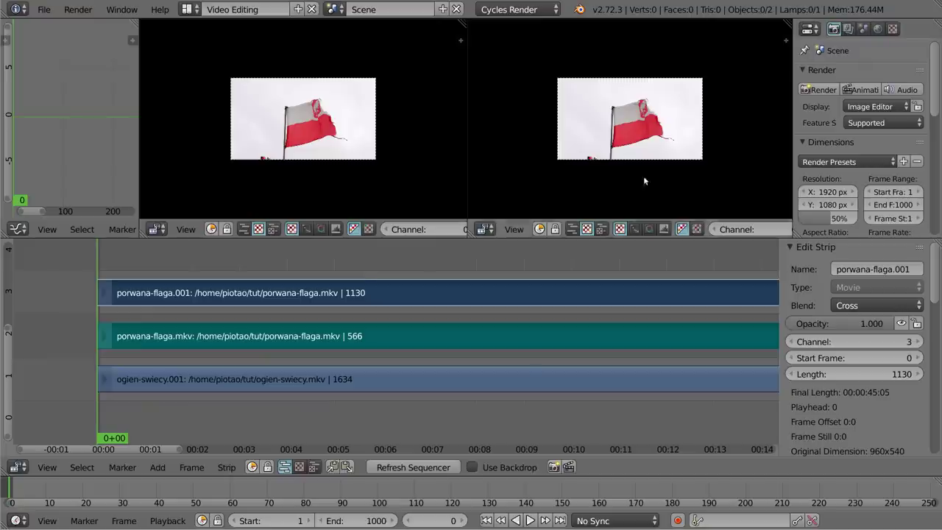
right_click(171, 335)
key(x)
click(148, 302)
mouse_move(114, 272)
mouse_down()
mouse_move(133, 263)
mouse_move(114, 274)
mouse_up()
Move the candle strip ogien-swiecy.001 up to channel 2.
right_click(196, 371)
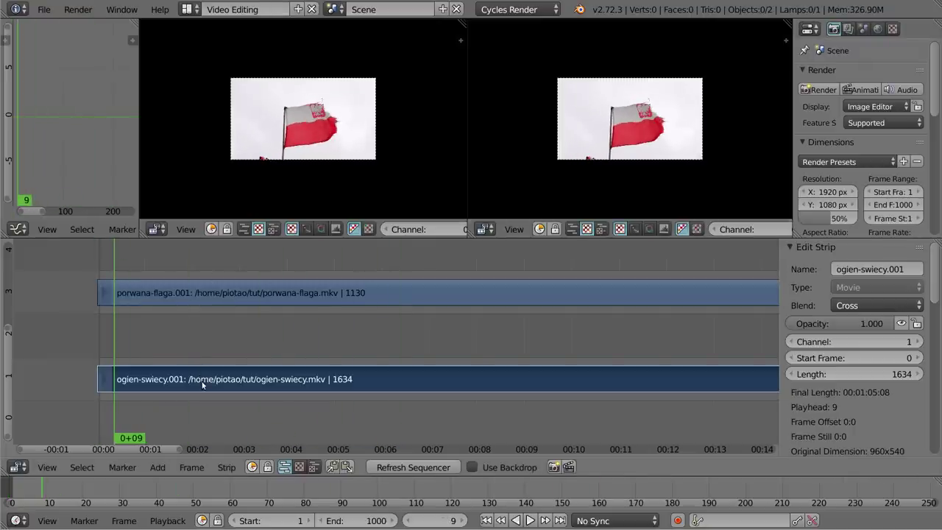
key(g)
click(206, 340)
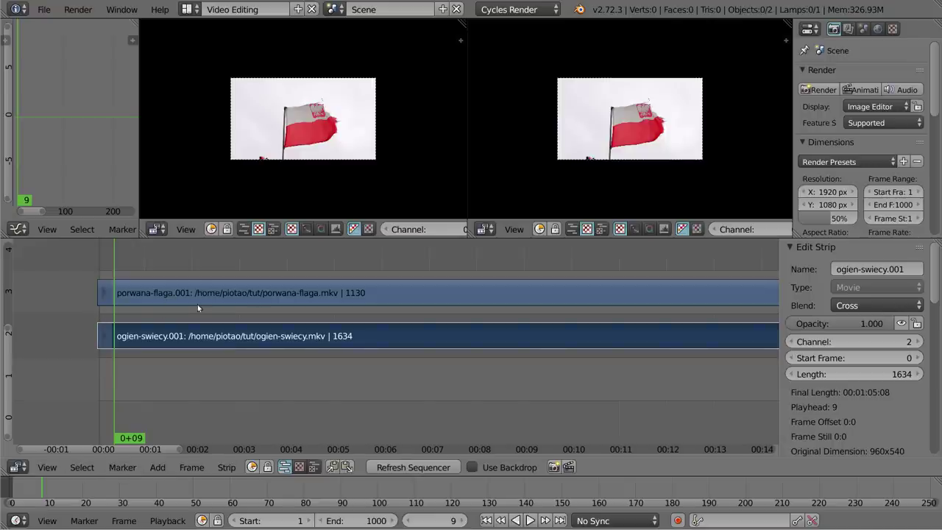
Cut both clips at frame 199 and delete the parts after it.
drag(441, 295, 474, 292)
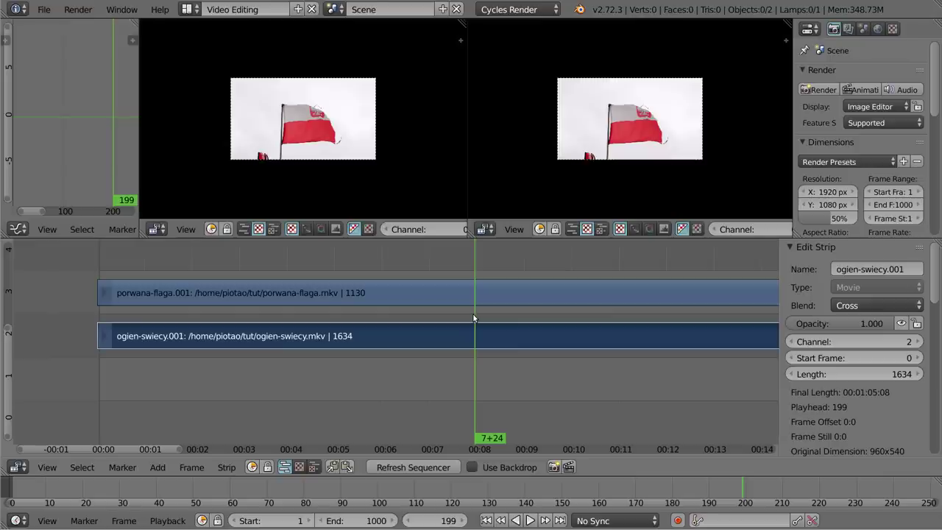
shift+right_click(498, 292)
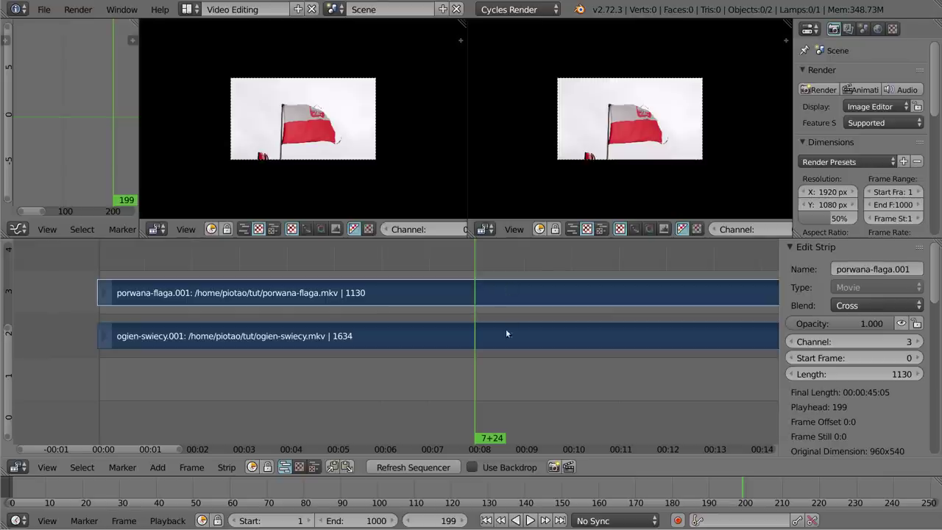
key(k)
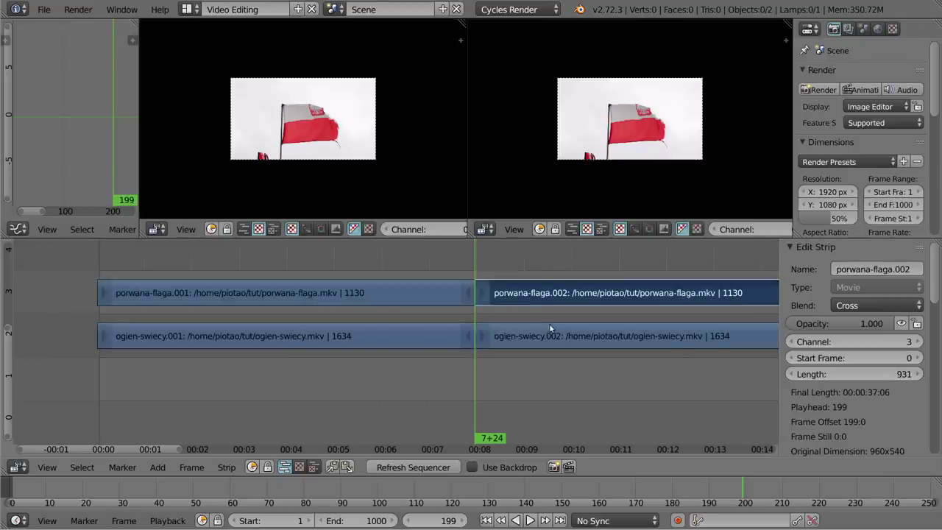
key(Delete)
Slide the flag strip to start at frame 125 and check the overlap between frames 125 and 199.
right_click(238, 292)
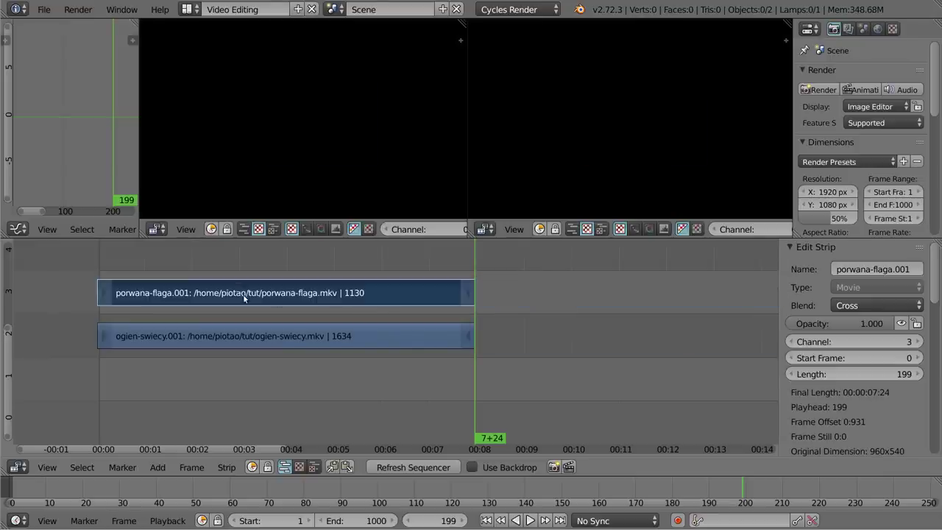
key(g)
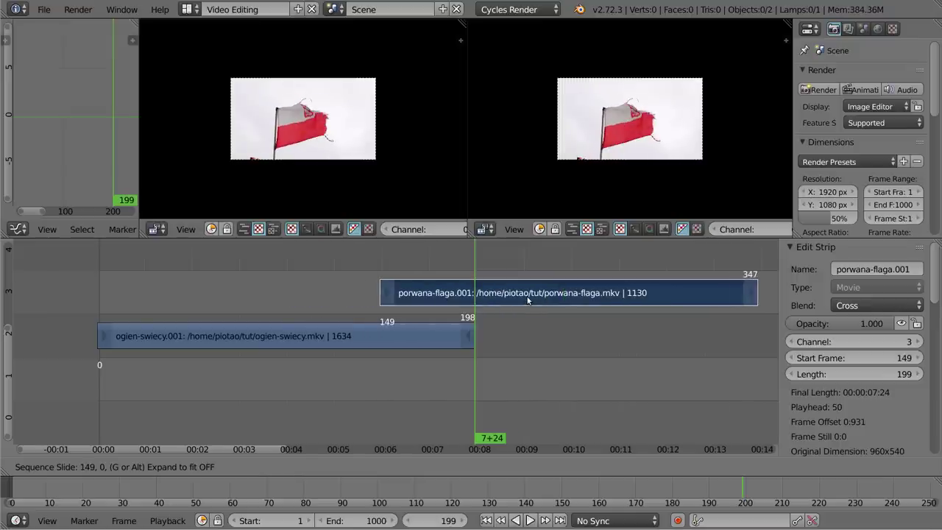
click(526, 300)
key(g)
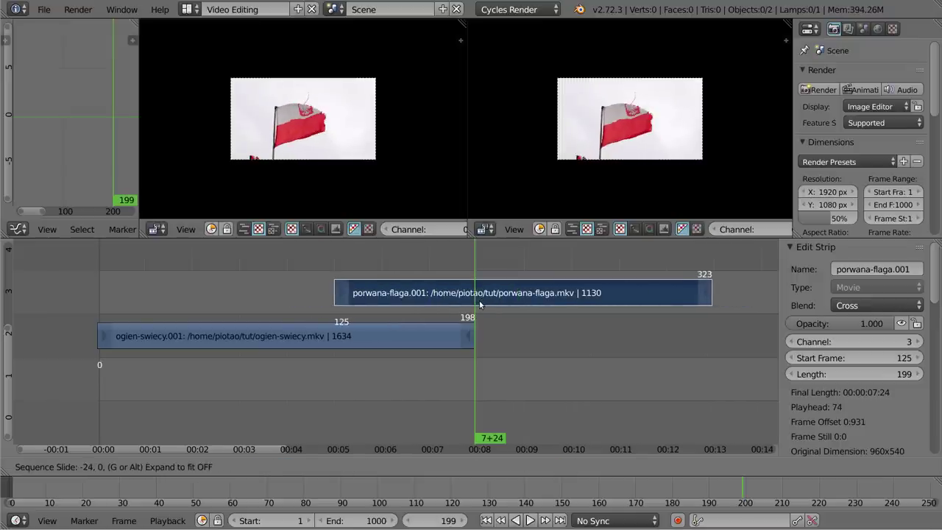
click(480, 304)
click(333, 313)
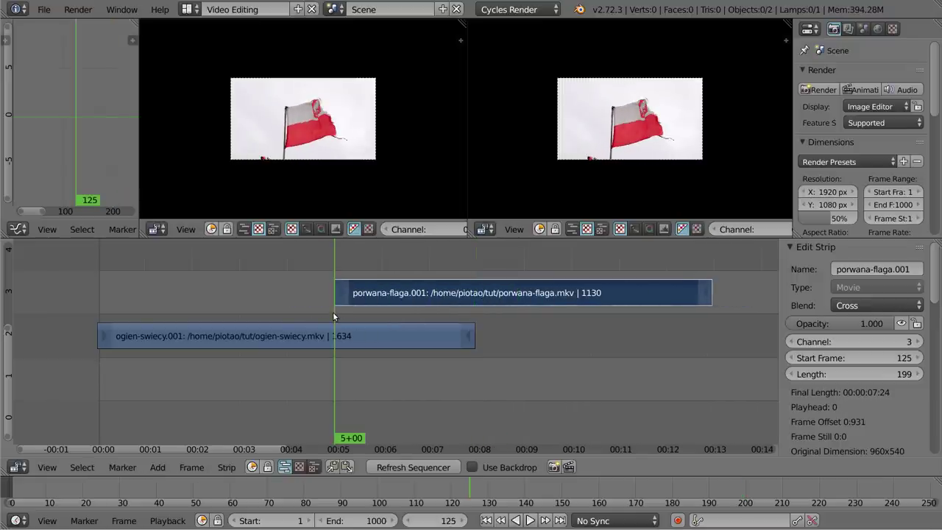
click(474, 309)
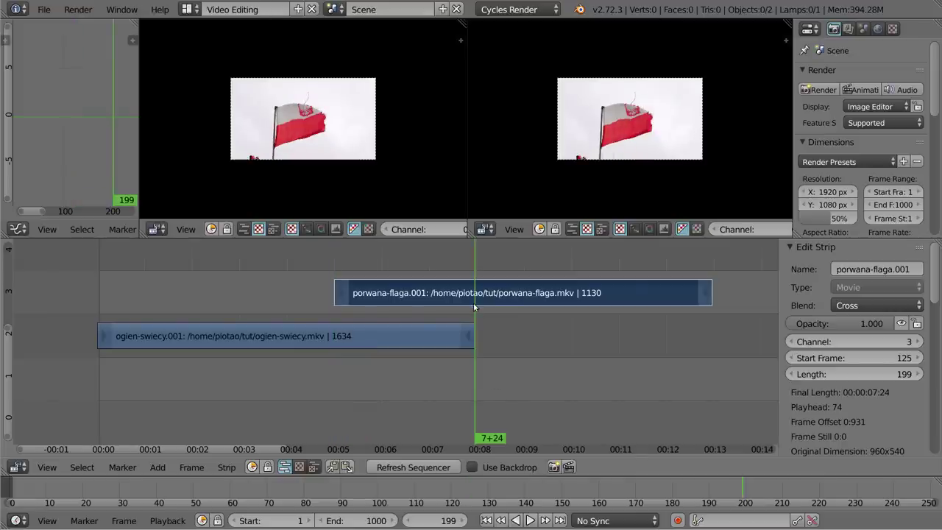
click(477, 307)
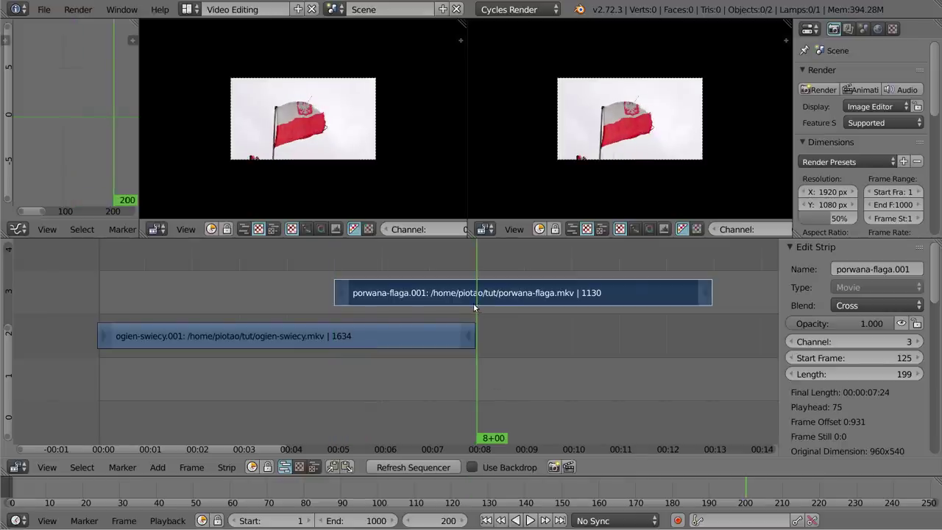
drag(475, 307, 336, 318)
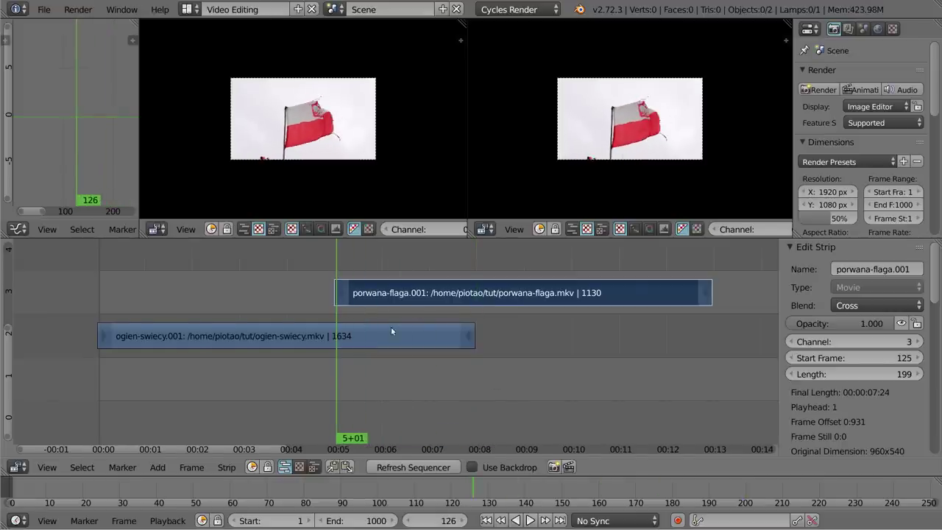
drag(390, 328, 382, 361)
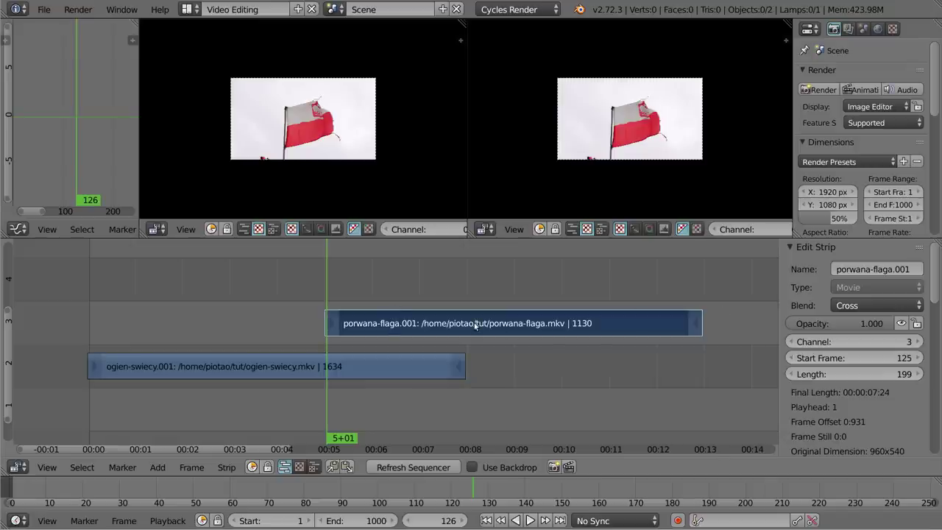
Fade the flag clip's opacity from 0 and keyframe it at 1 on frame 198.
drag(877, 323, 810, 323)
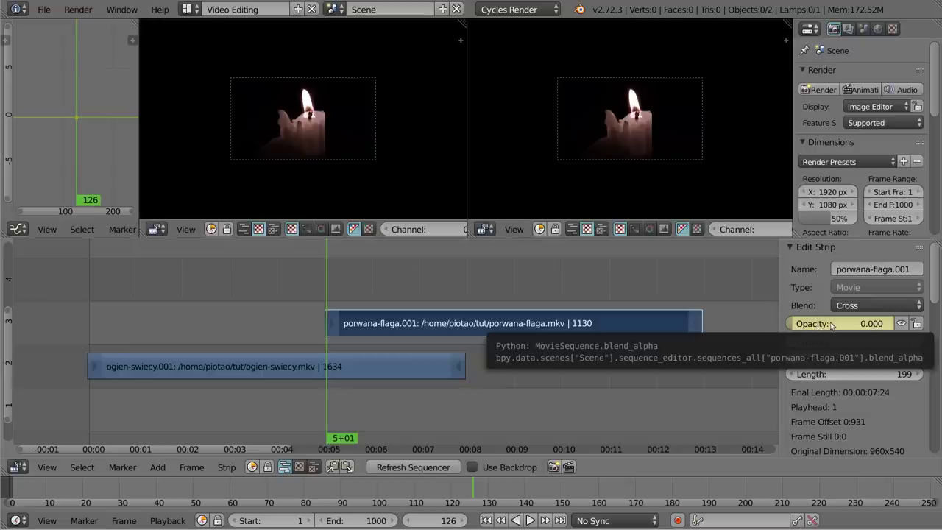
click(457, 305)
drag(457, 305, 462, 307)
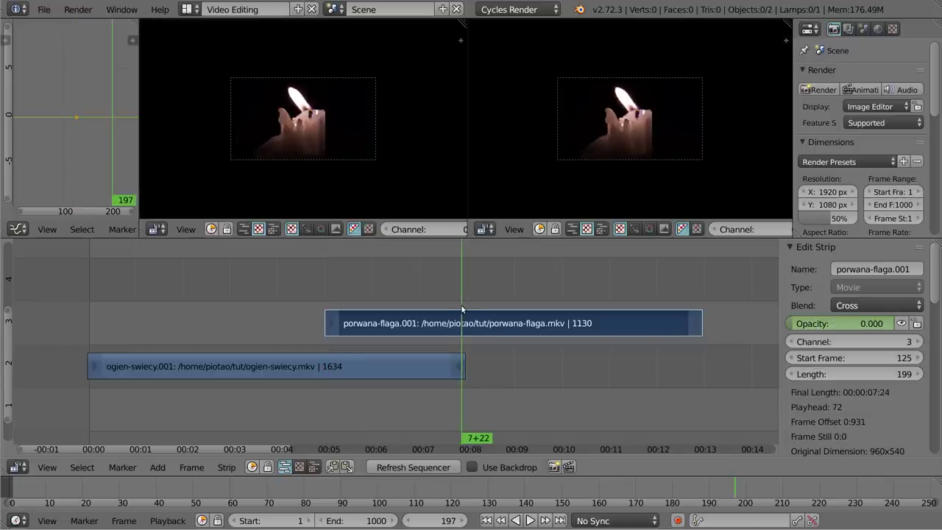
drag(830, 323, 868, 322)
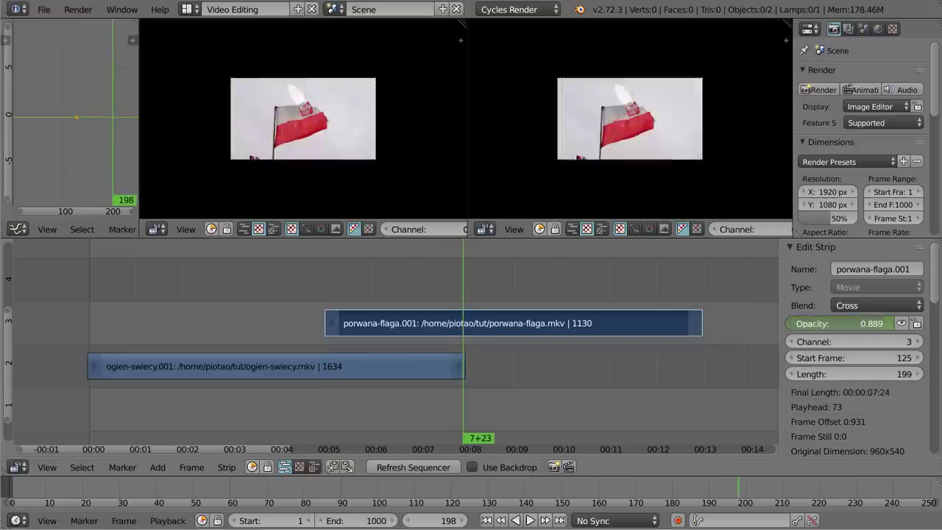
key(i)
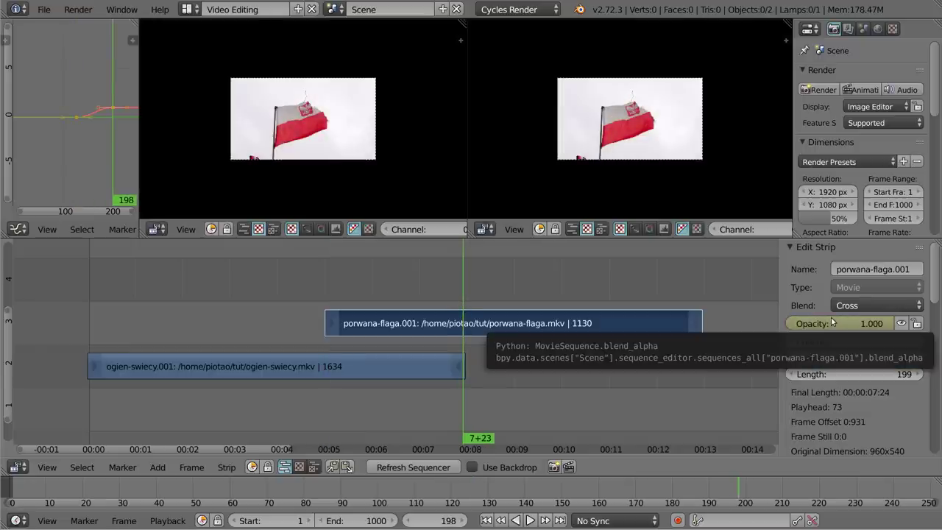
drag(275, 290, 461, 280)
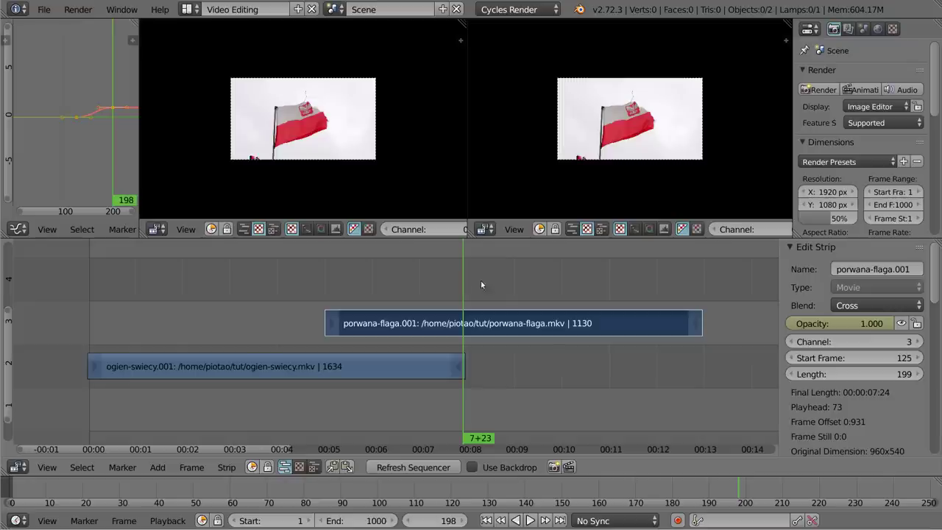
Clear the flag clip's opacity keyframes, leaving opacity fixed at 1.000.
right_click(830, 324)
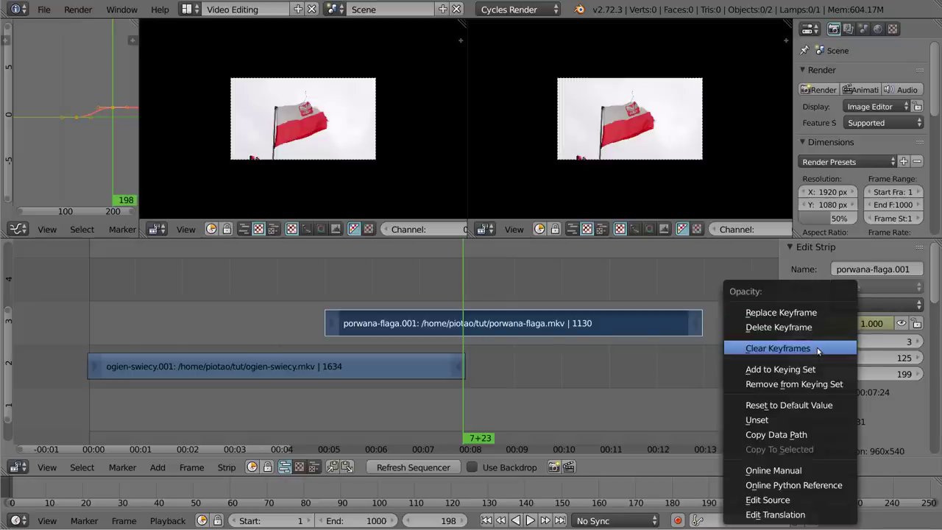
click(816, 347)
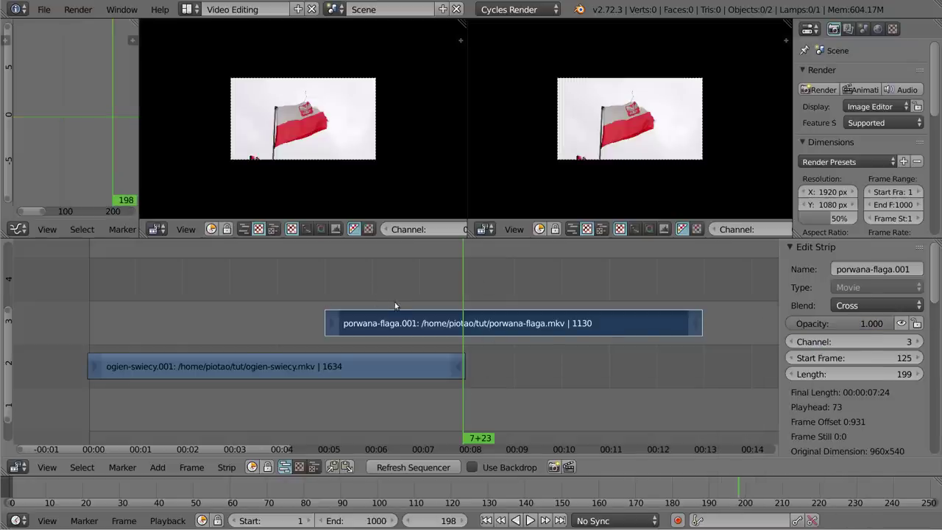
scroll(322, 122, up, 3)
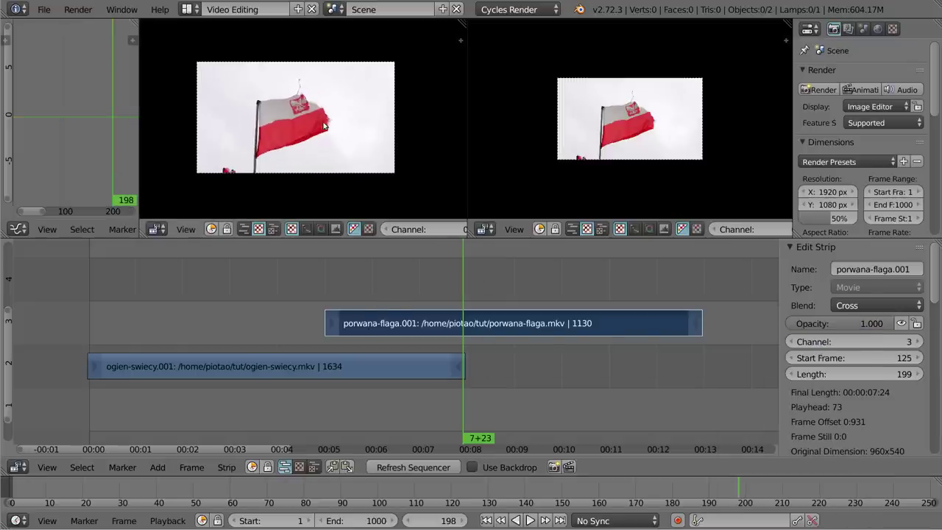
scroll(666, 141, up, 2)
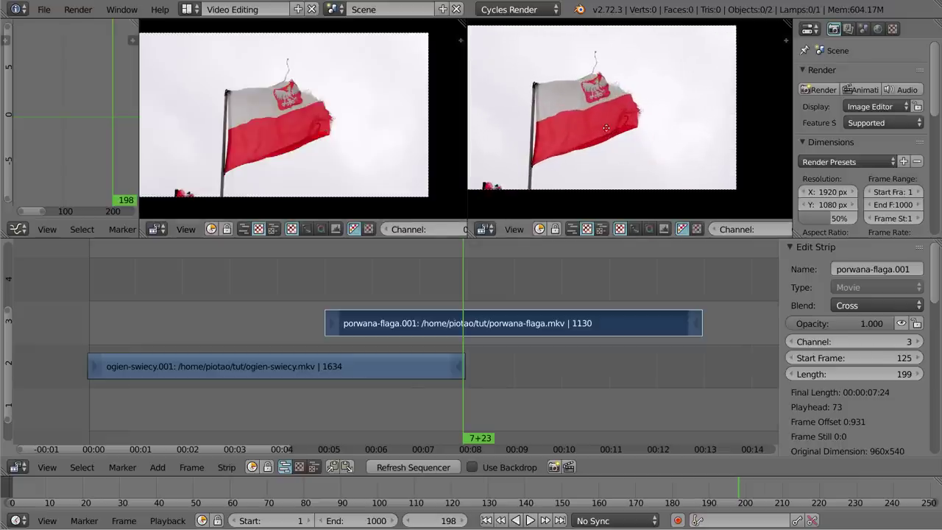
scroll(666, 140, up, 1)
scroll(250, 125, left, 2)
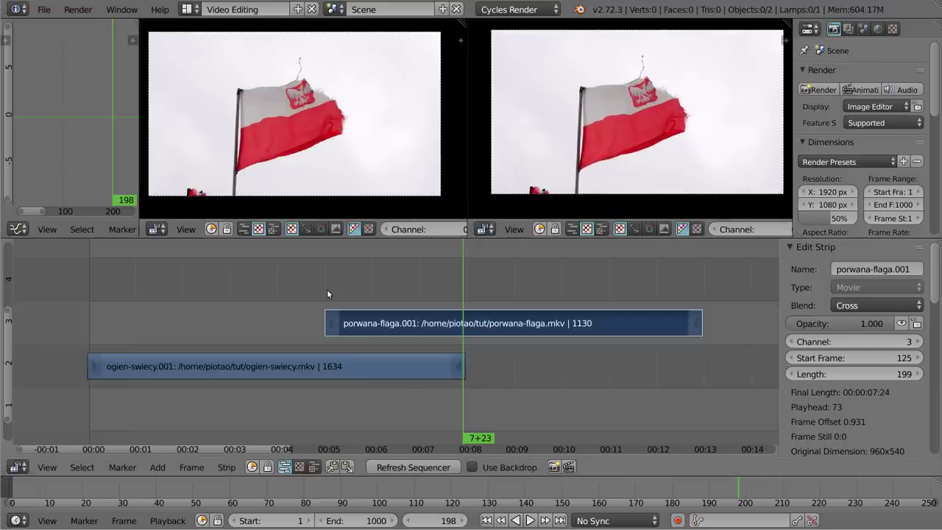
key(shift+a)
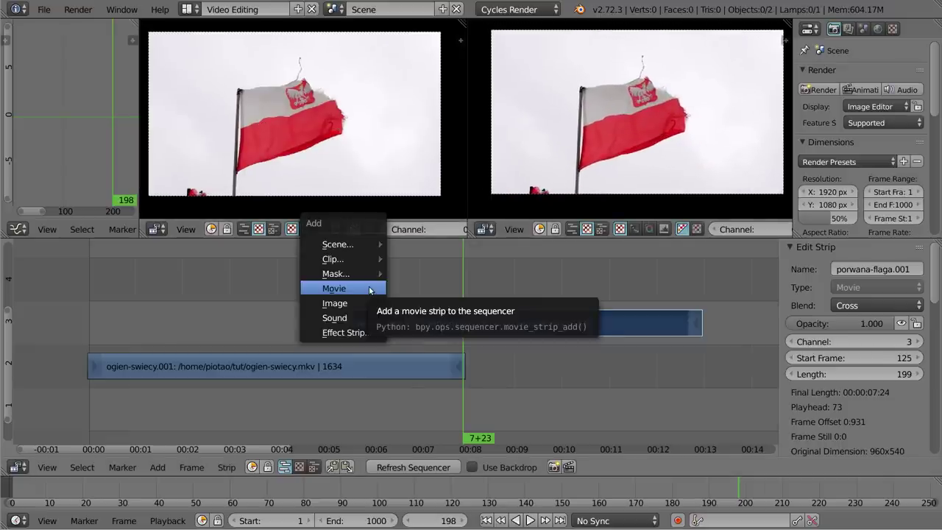
Add radial-gradient-fullhd.png from the assets/vid-masks folder as a 26-frame image strip.
click(351, 303)
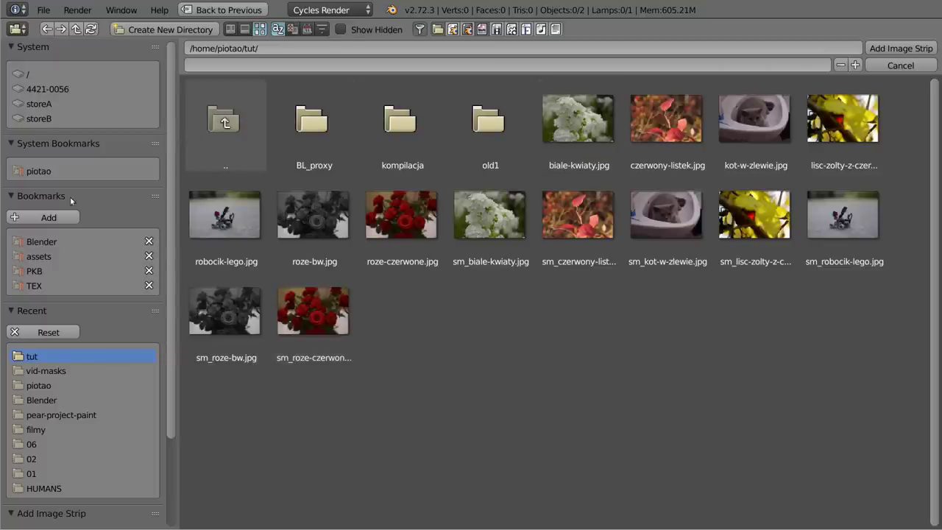
click(38, 256)
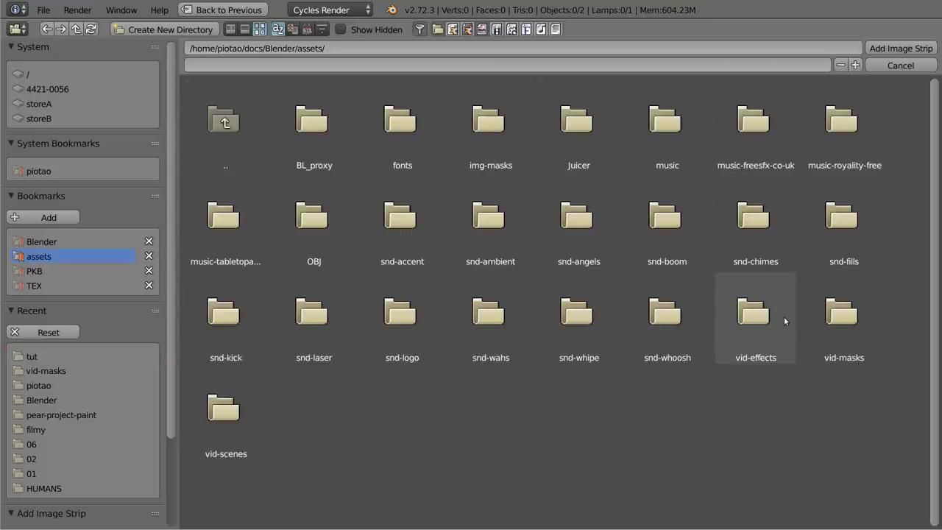
click(837, 316)
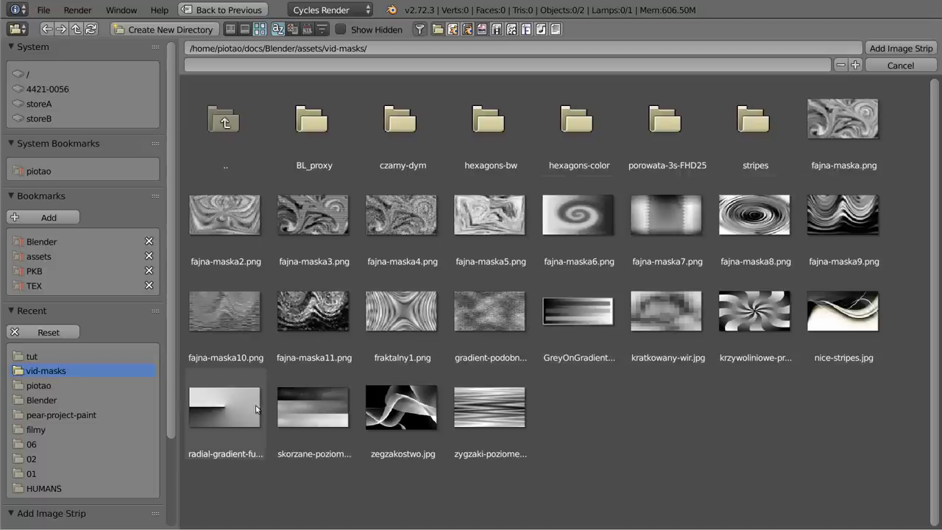
click(222, 409)
click(901, 48)
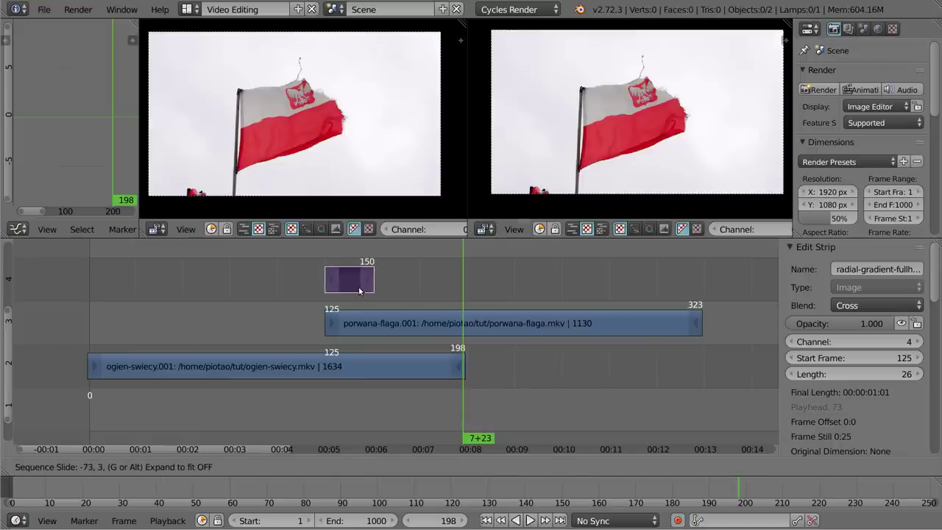
Drop the gradient strip on channel 4 at frame 125 and scrub through its frames.
click(359, 291)
drag(336, 258, 363, 255)
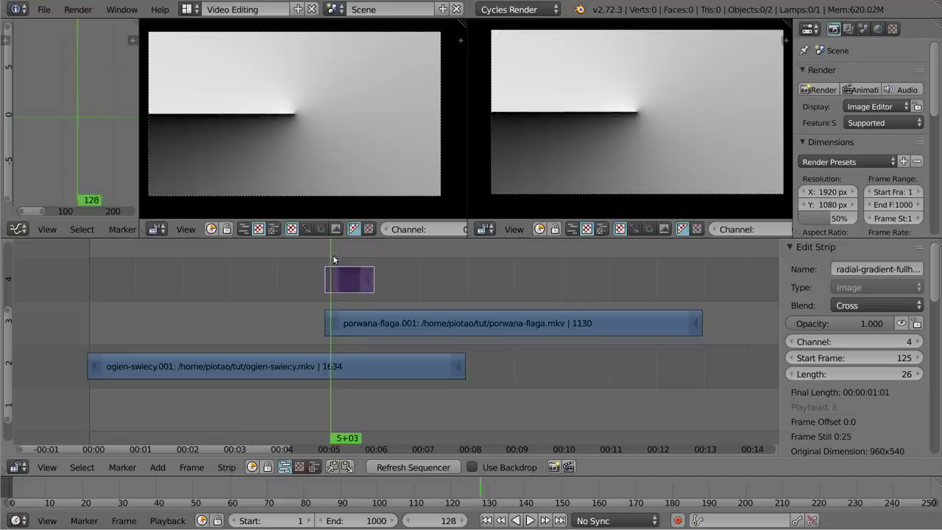
drag(364, 254, 365, 255)
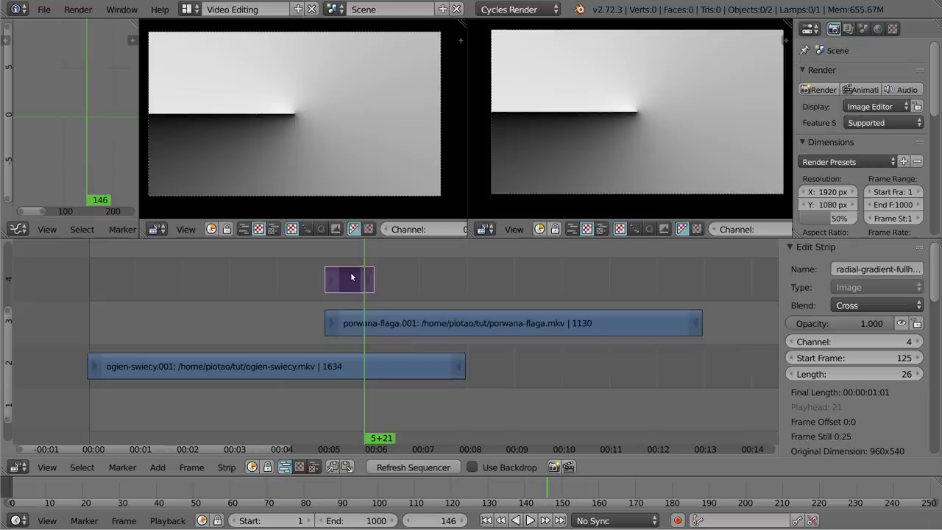
Move the gradient strip down to channel 1 below both clips and reselect the flag strip.
key(g)
click(354, 395)
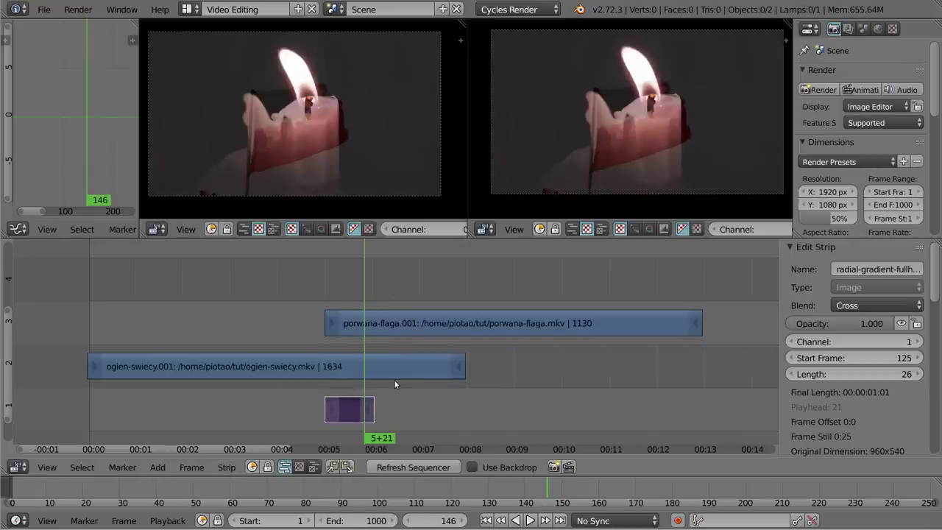
click(417, 470)
mouse_move(354, 296)
mouse_down()
mouse_move(466, 298)
mouse_move(397, 316)
mouse_up()
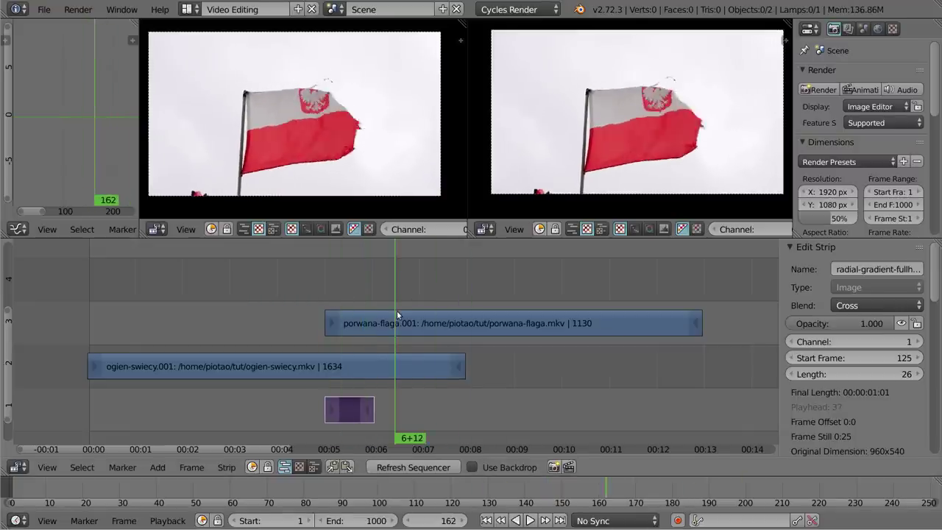
right_click(447, 323)
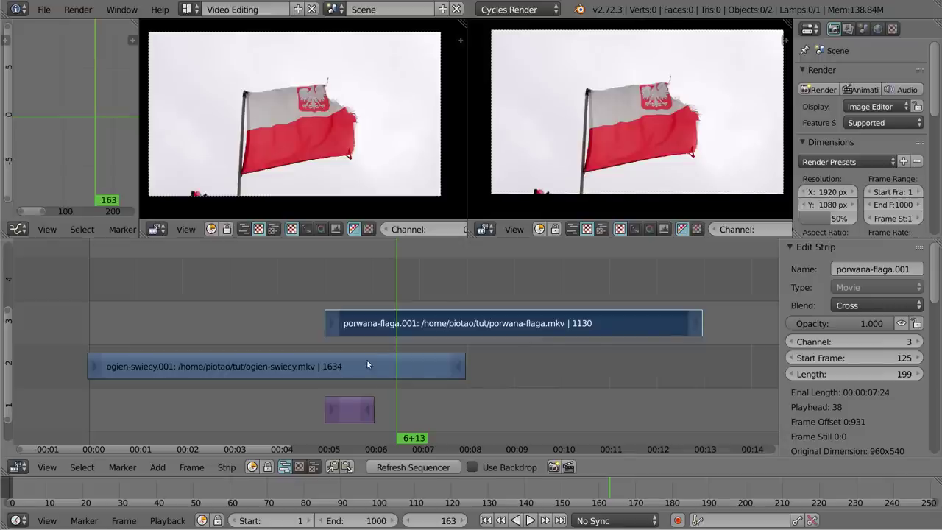
Switch the flag strip's Blend mode from Cross to Over Drop, keeping opacity at 1.000.
click(830, 305)
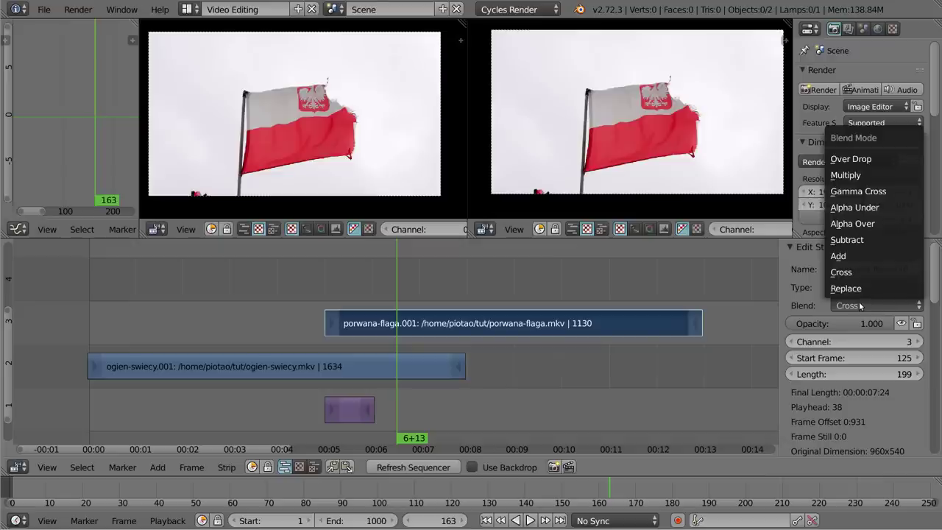
click(887, 159)
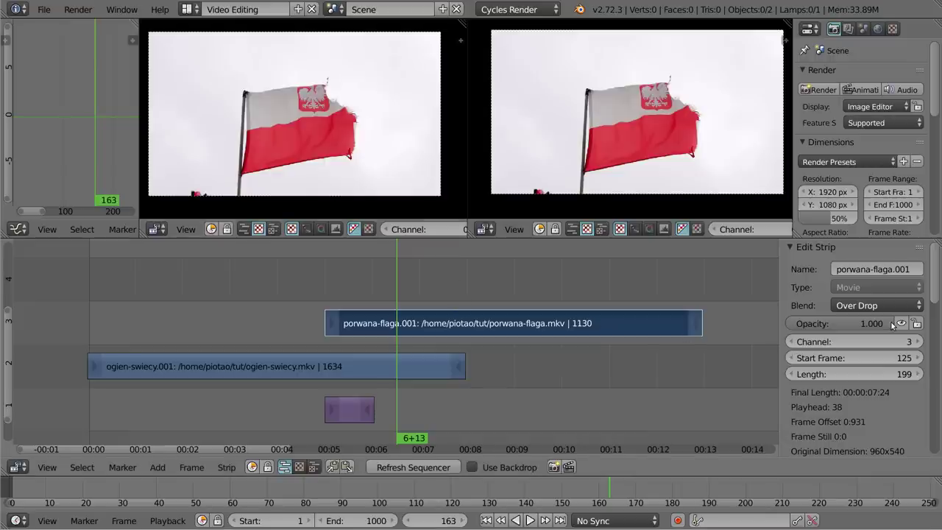
mouse_move(888, 325)
mouse_down()
mouse_move(816, 325)
mouse_move(889, 325)
mouse_up()
Add a Mask modifier to the flag strip using radial-gradient-fullhd.png as the mask.
drag(933, 256, 934, 427)
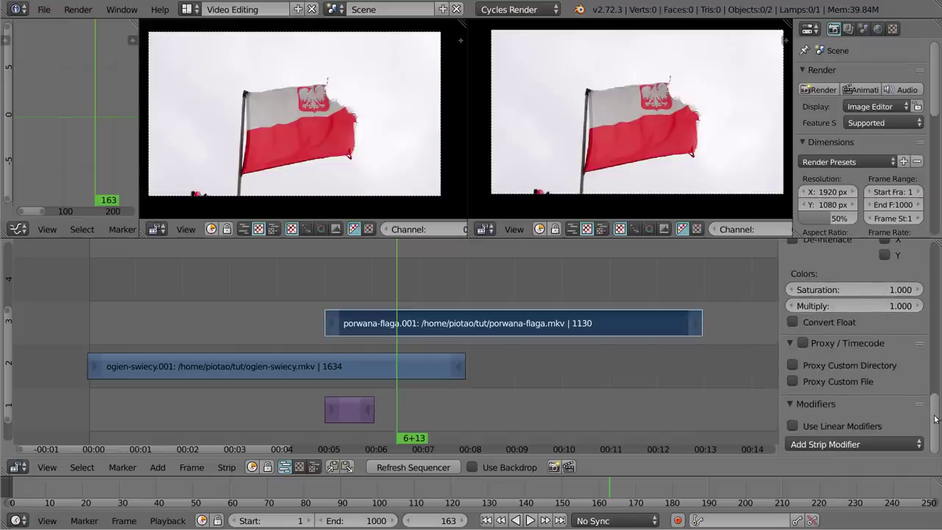
click(851, 445)
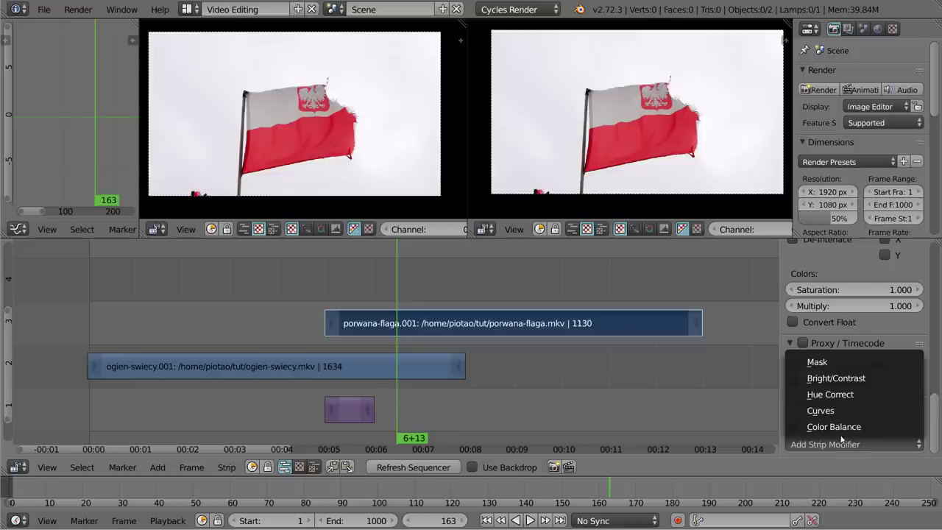
click(837, 362)
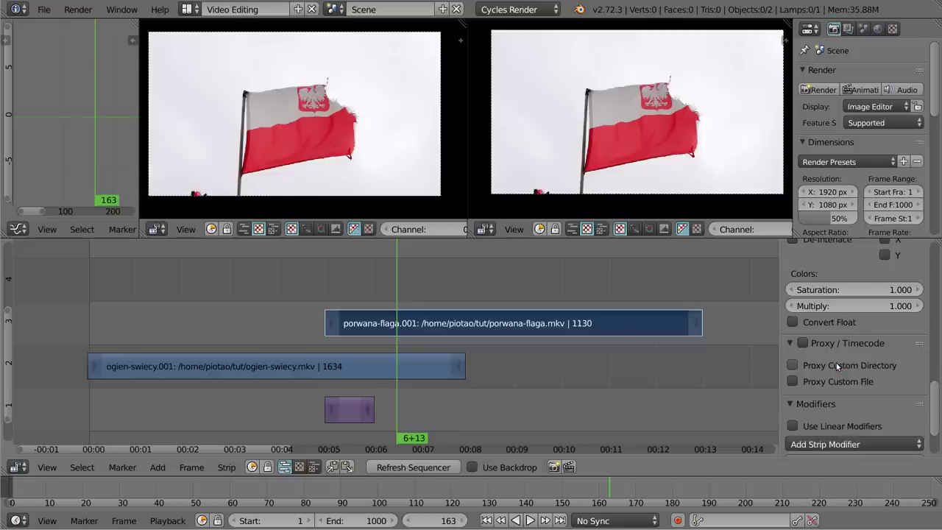
scroll(858, 395, down, 2)
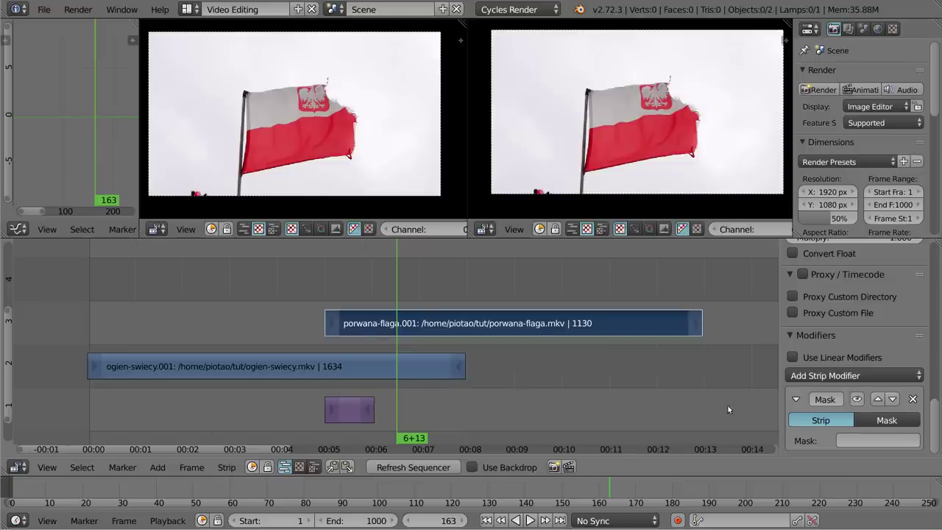
click(853, 440)
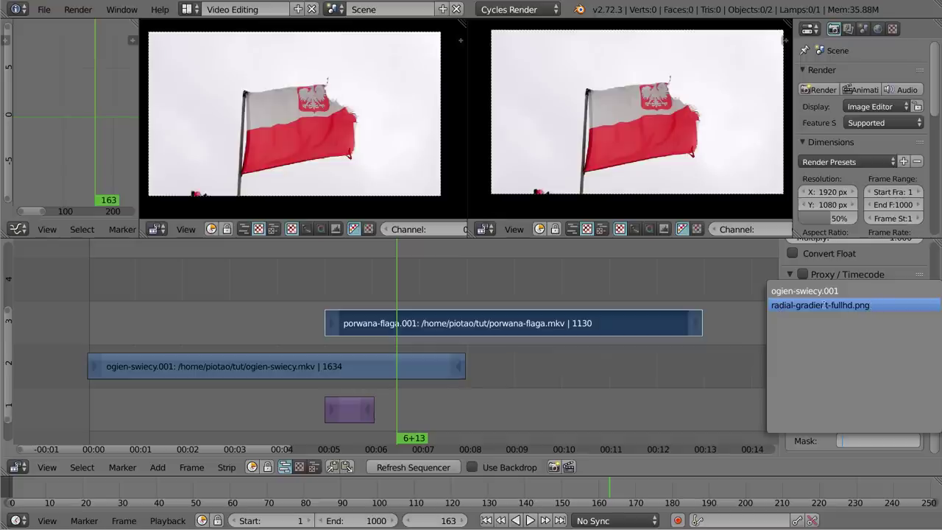
click(822, 304)
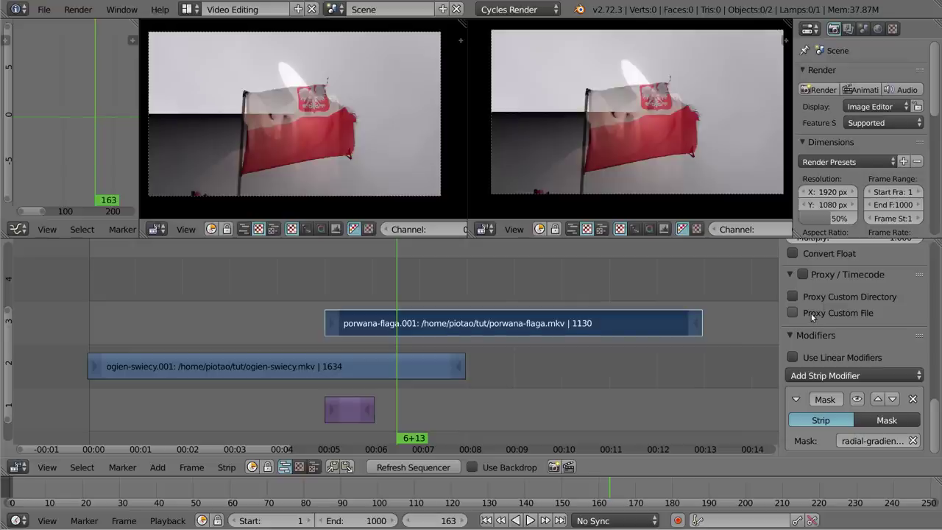
Scrub through the masked composite back to frame 125 and select the purple gradient strip.
mouse_move(408, 286)
mouse_down()
mouse_move(664, 287)
mouse_move(602, 288)
mouse_up()
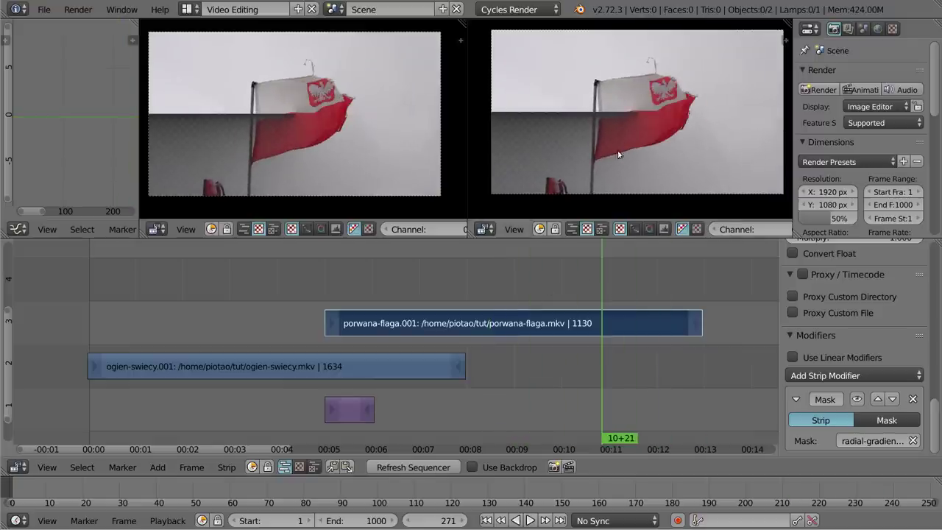
drag(519, 289, 386, 294)
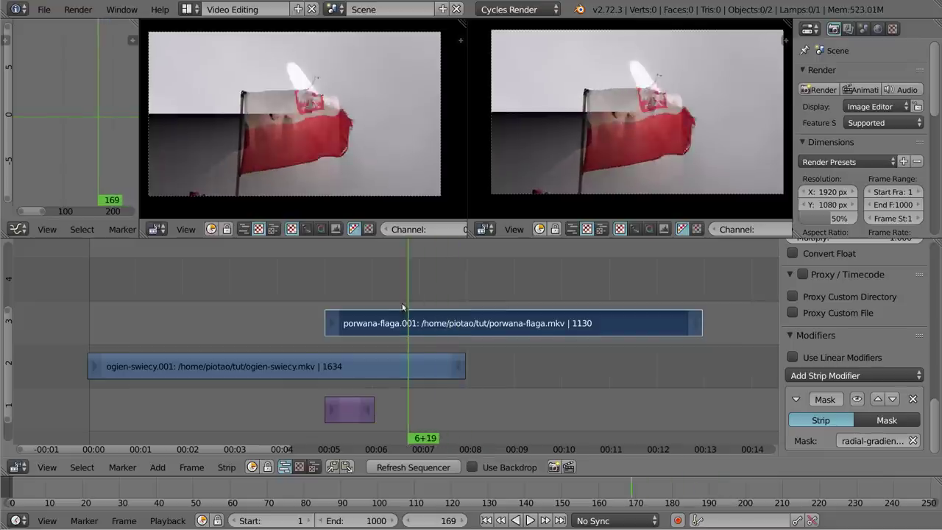
drag(412, 309, 354, 302)
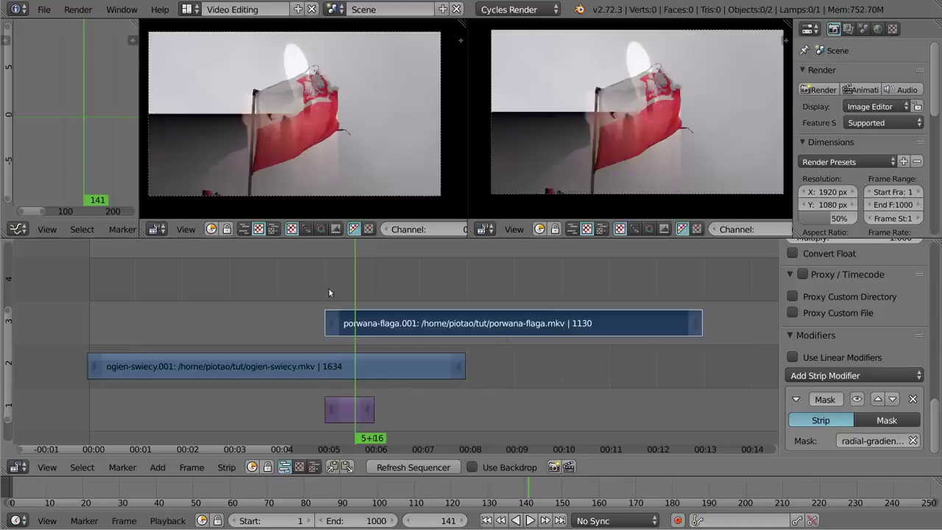
drag(305, 294, 325, 297)
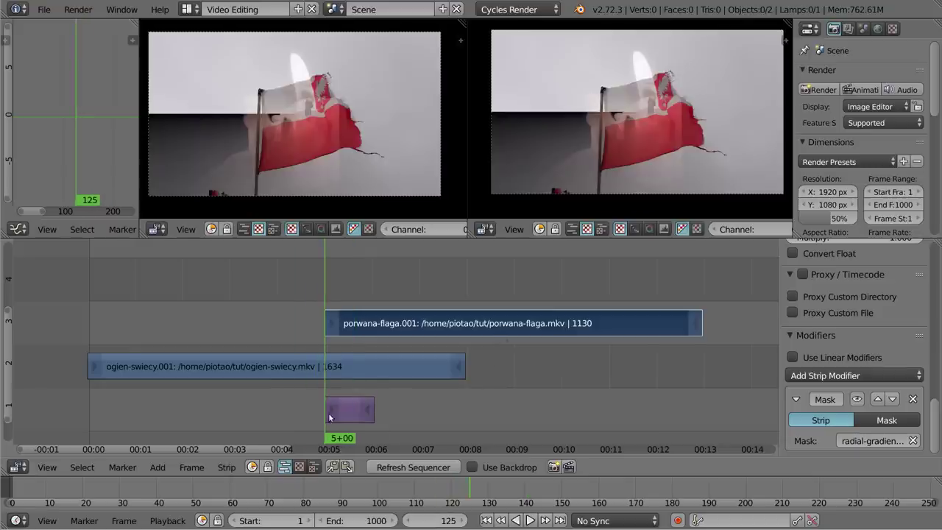
click(351, 417)
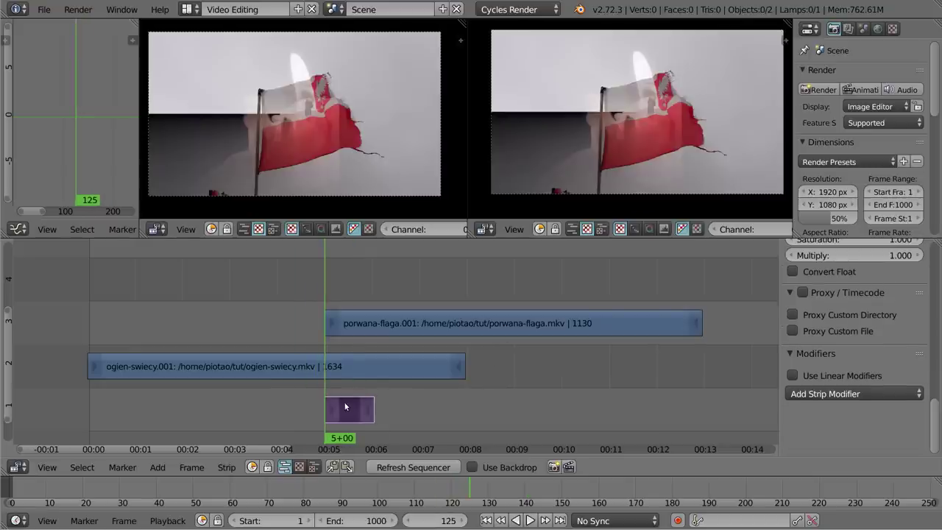
click(845, 394)
Add a Bright/Contrast modifier to the purple gradient matte strip.
right_click(481, 319)
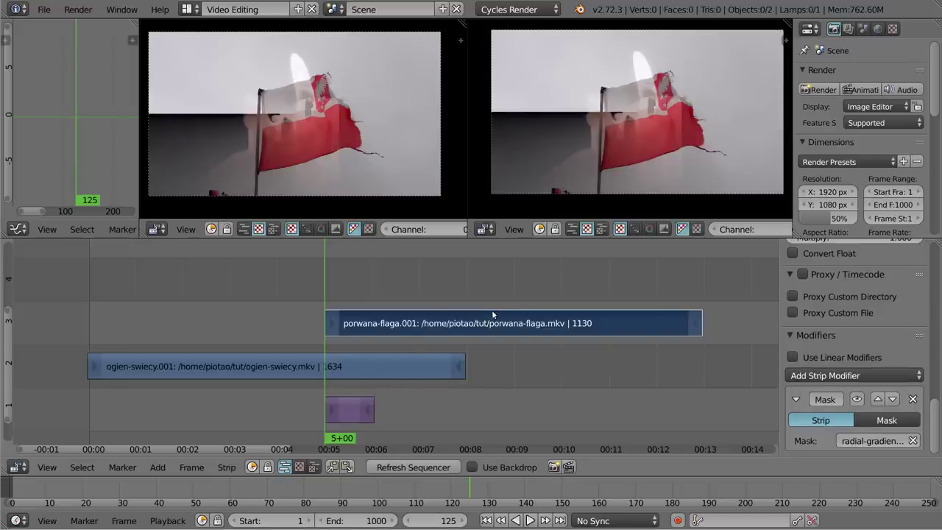
right_click(351, 417)
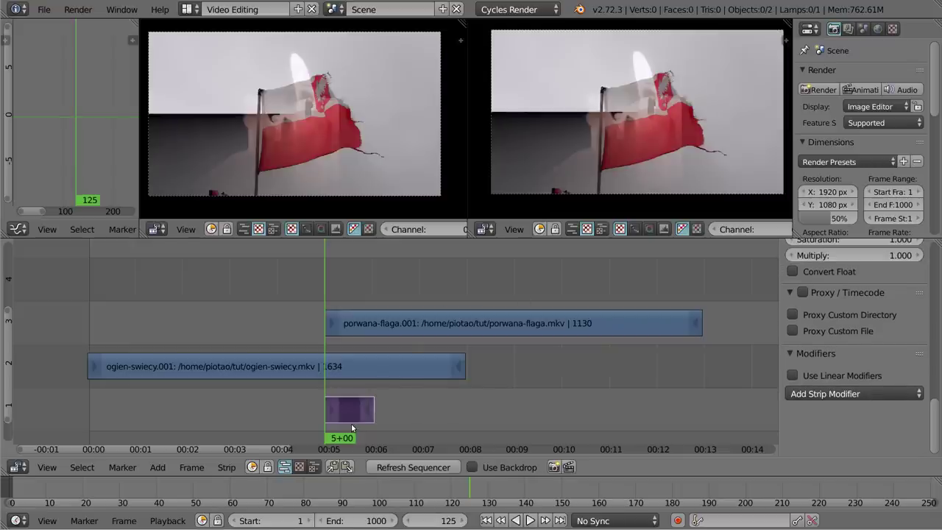
click(843, 395)
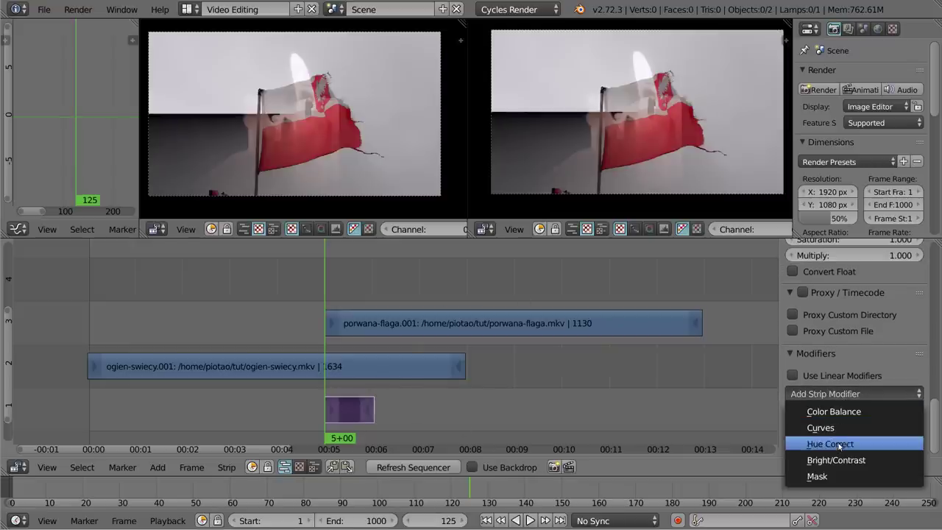
click(883, 460)
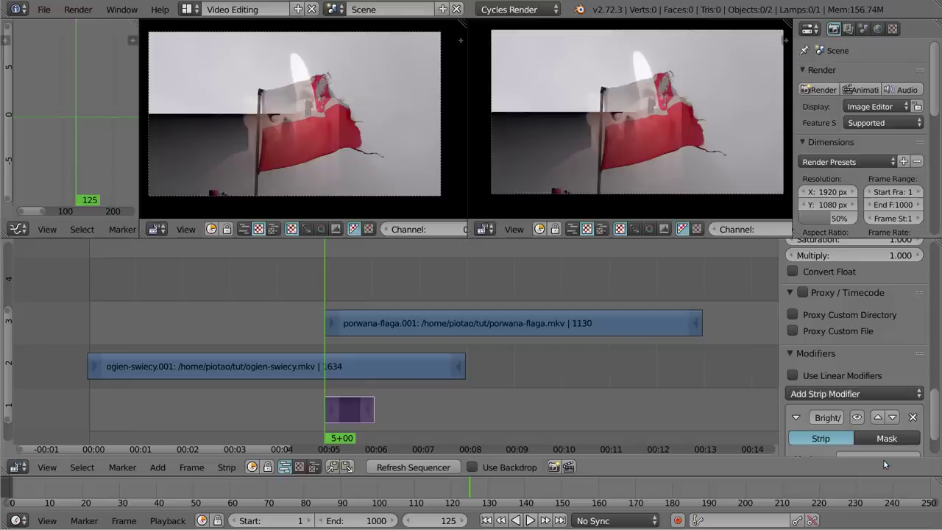
Select the porwana-flaga strip to check its mask, then the ogien-swiecy candle strip.
scroll(842, 275, down, 2)
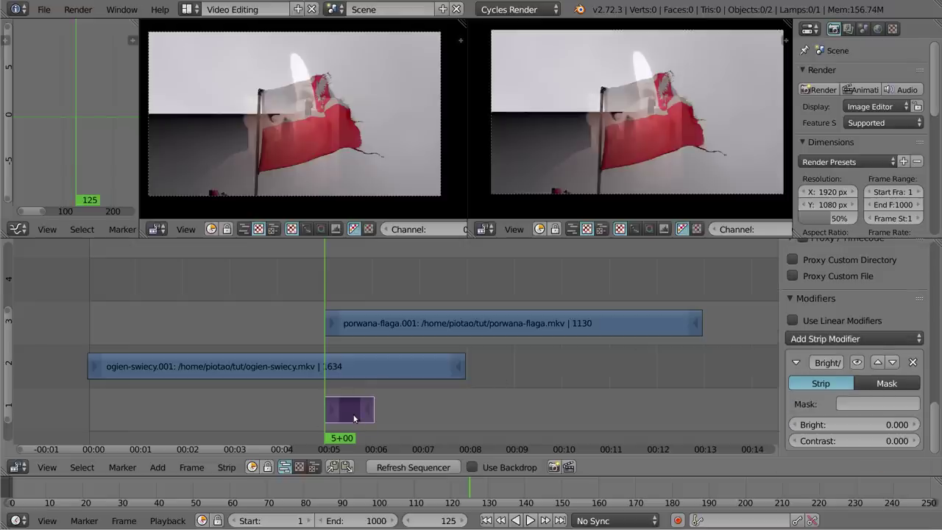
right_click(365, 331)
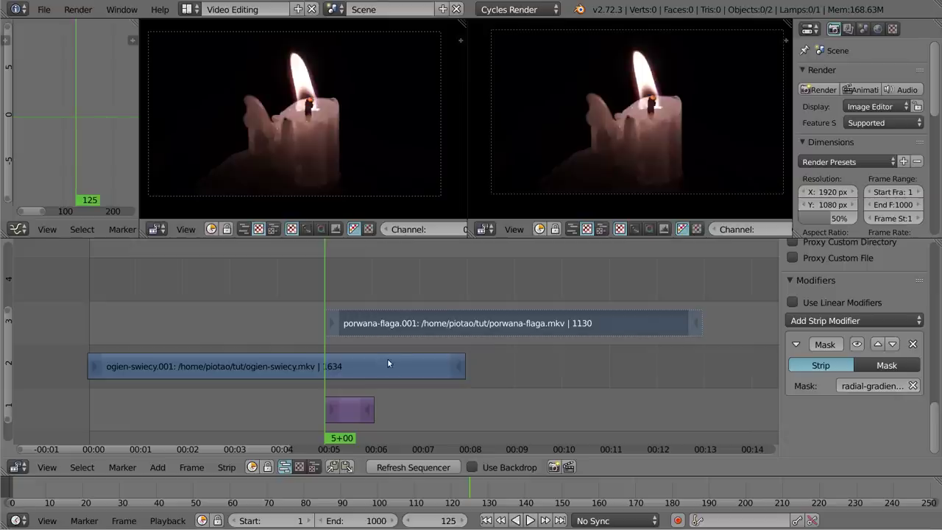
right_click(384, 364)
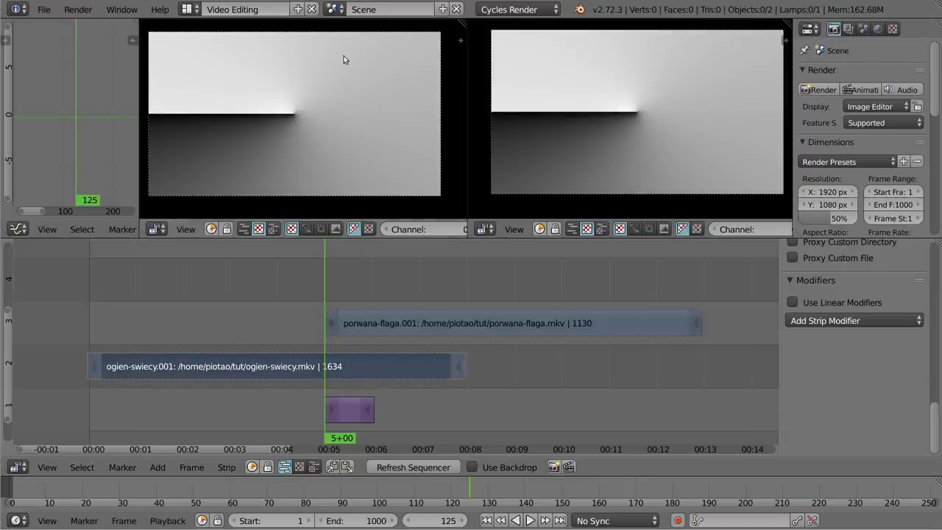
Select the gradient matte strip and drag its Bright value down to about -63.
click(354, 416)
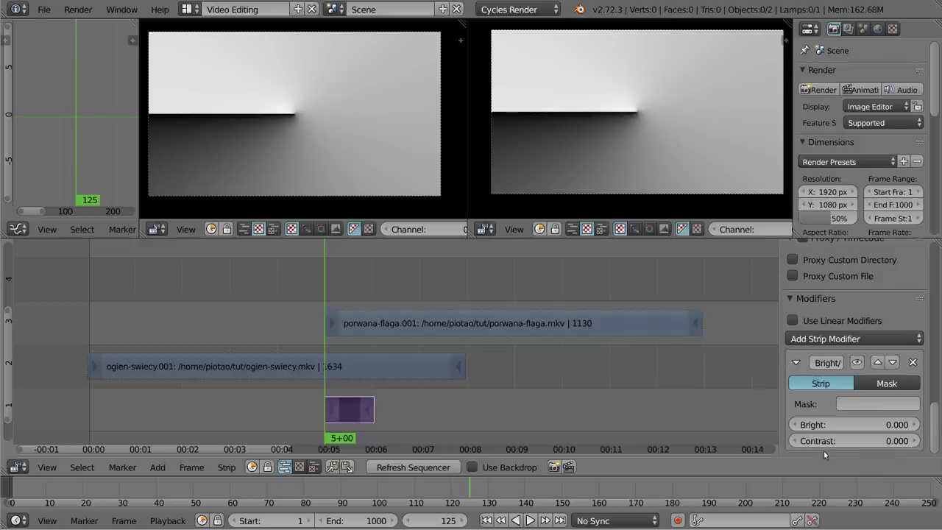
drag(852, 426, 810, 425)
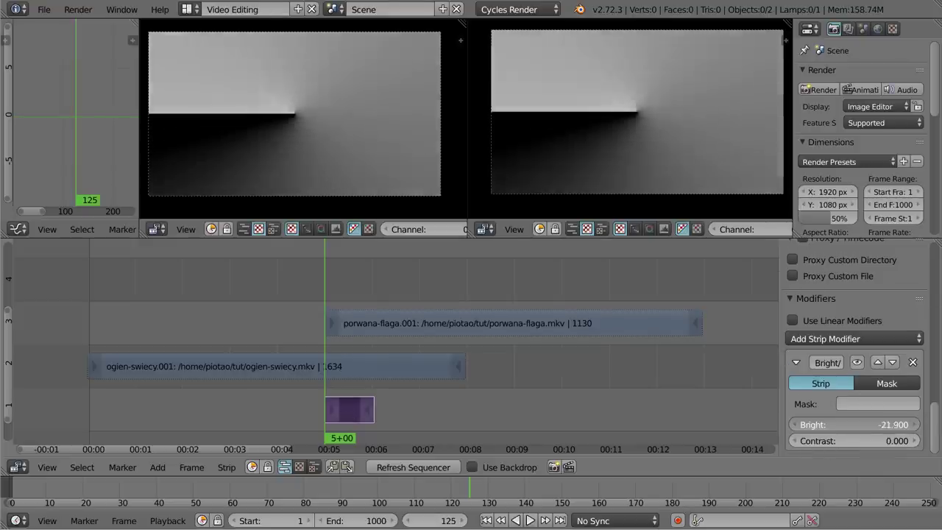
drag(809, 425, 751, 129)
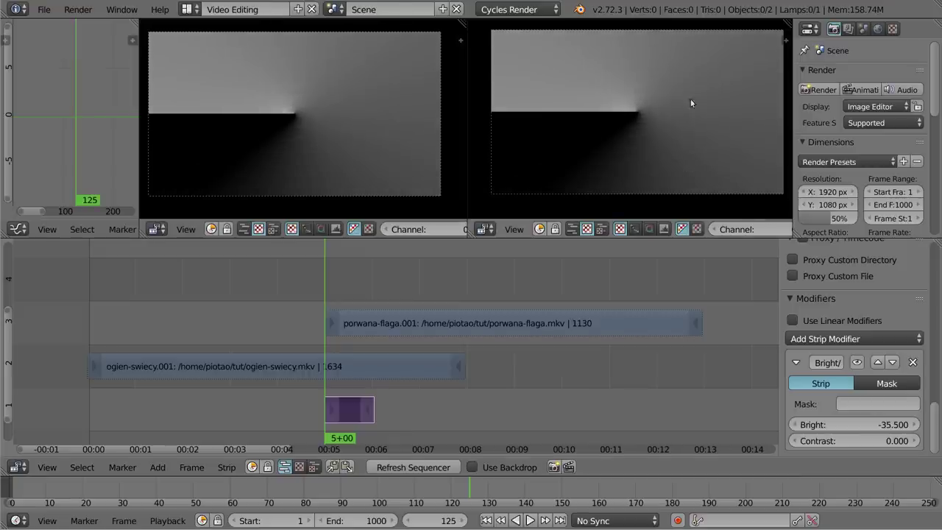
drag(530, 141, 607, 173)
mouse_move(868, 424)
mouse_down()
mouse_move(810, 424)
mouse_move(839, 425)
mouse_up()
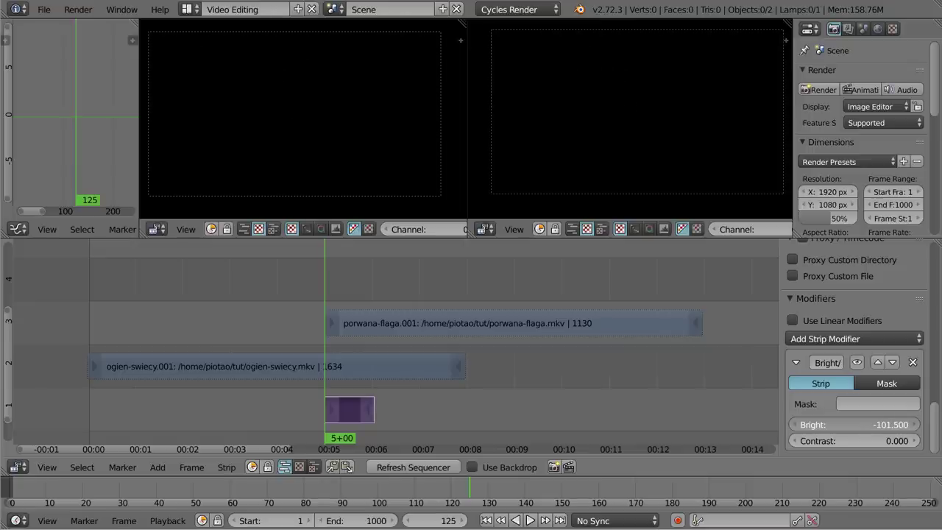
Raise the matte's Bright back up and enter exactly 100, turning the preview white.
drag(853, 425, 912, 424)
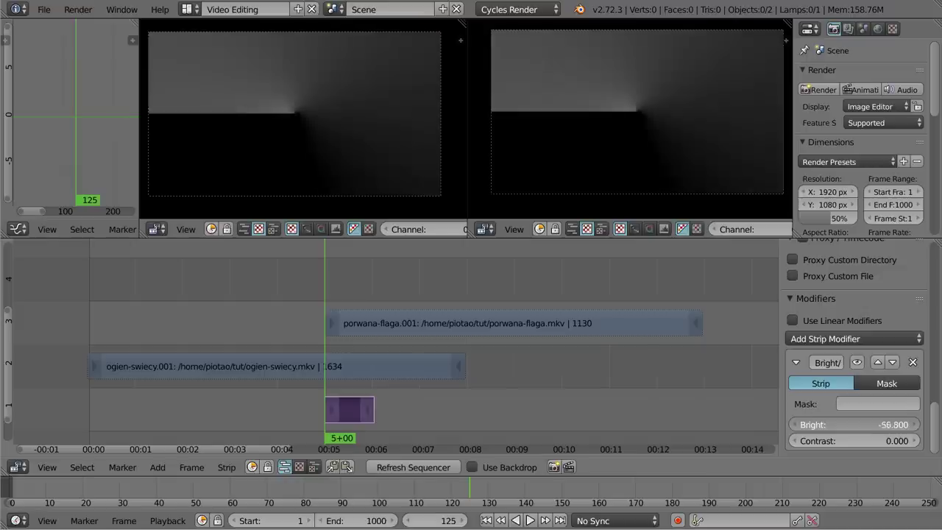
drag(854, 425, 912, 425)
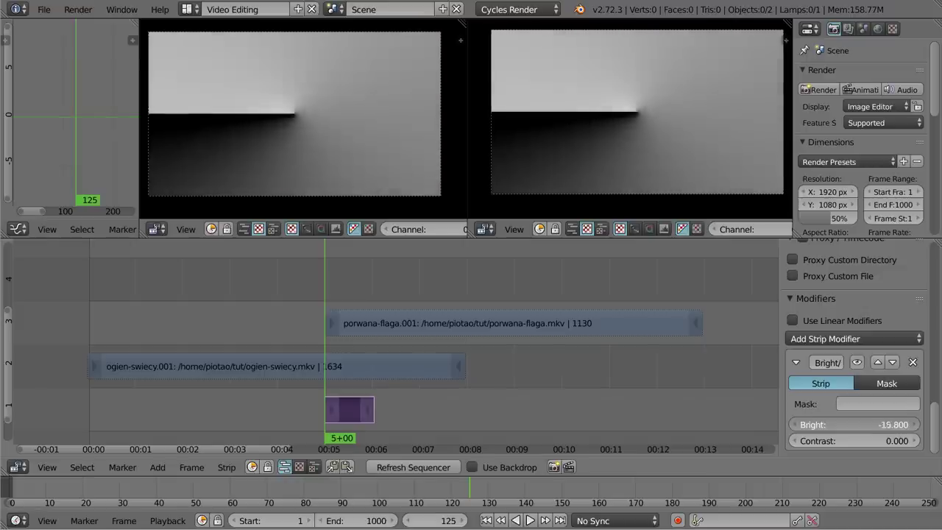
drag(853, 424, 912, 424)
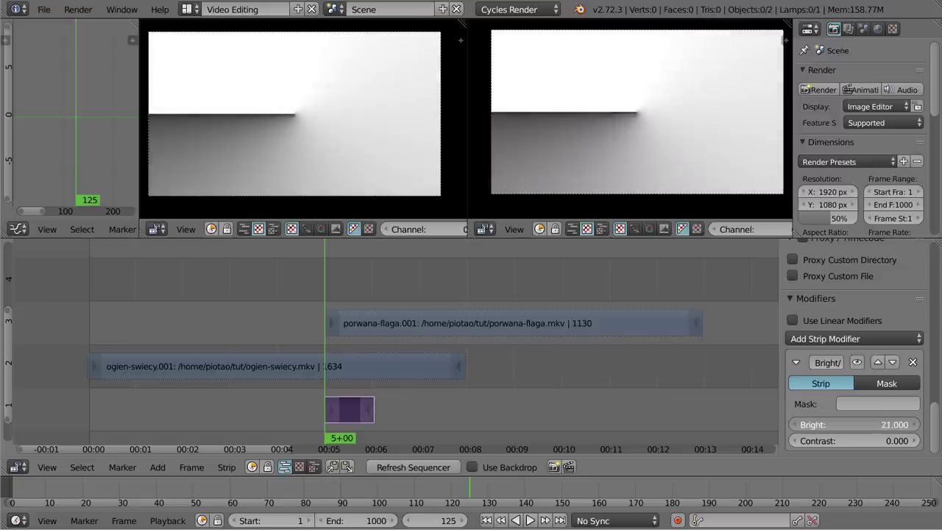
drag(853, 424, 912, 424)
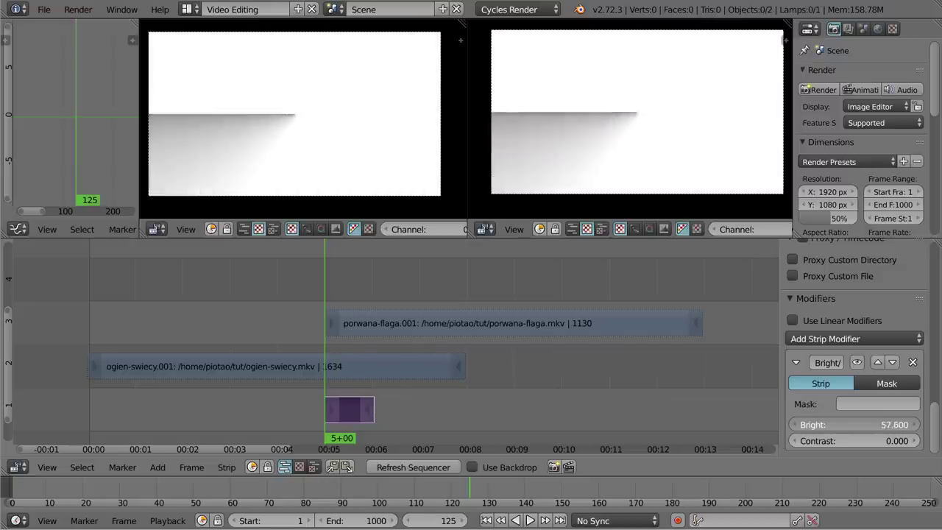
drag(854, 424, 912, 424)
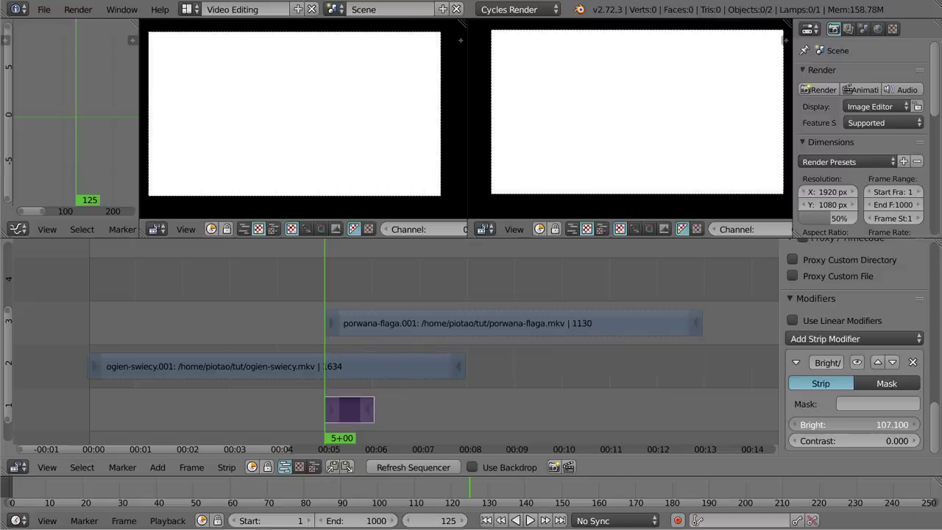
drag(892, 424, 875, 424)
drag(843, 427, 860, 430)
click(857, 425)
text(1)
key(Return)
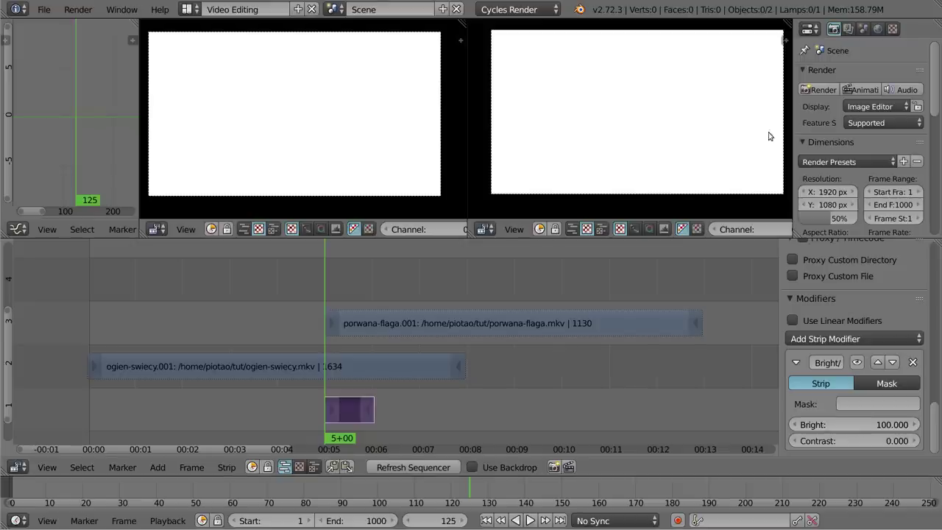
Keyframe Bright at 100 on frame 125, then move the playhead to frame 150.
mouse_move(651, 94)
mouse_down()
mouse_move(674, 173)
mouse_move(641, 111)
mouse_up()
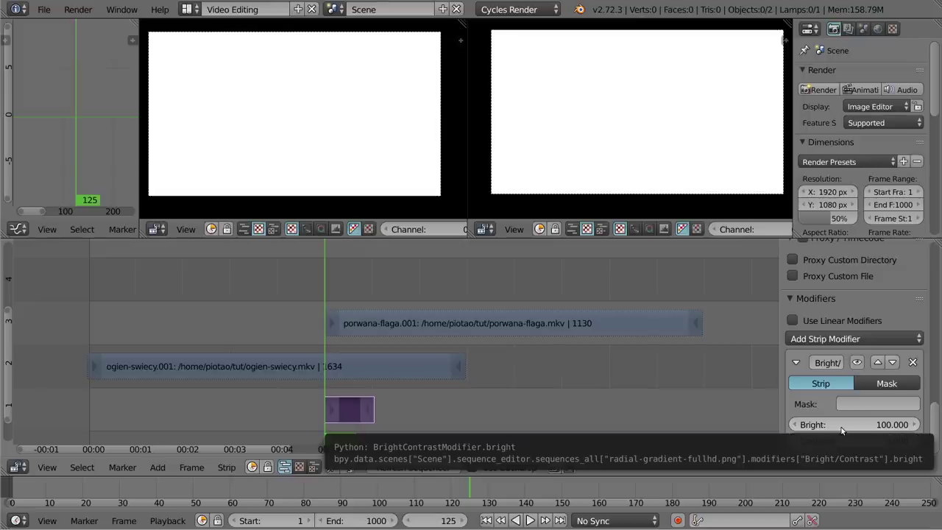
key(i)
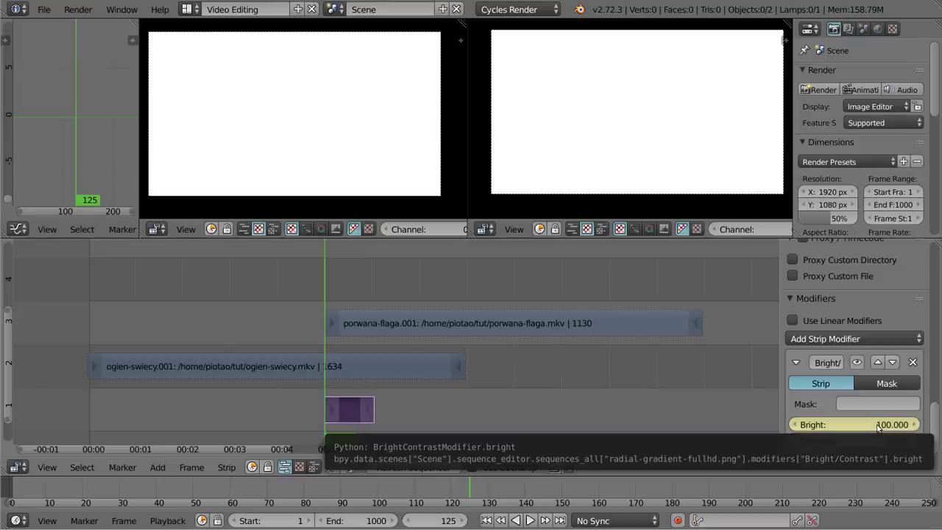
drag(364, 387, 371, 385)
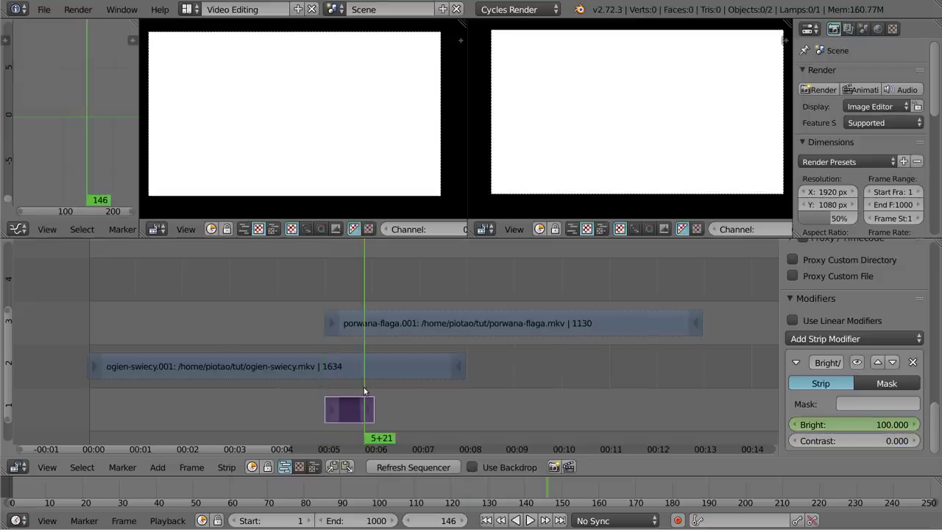
key(Right)
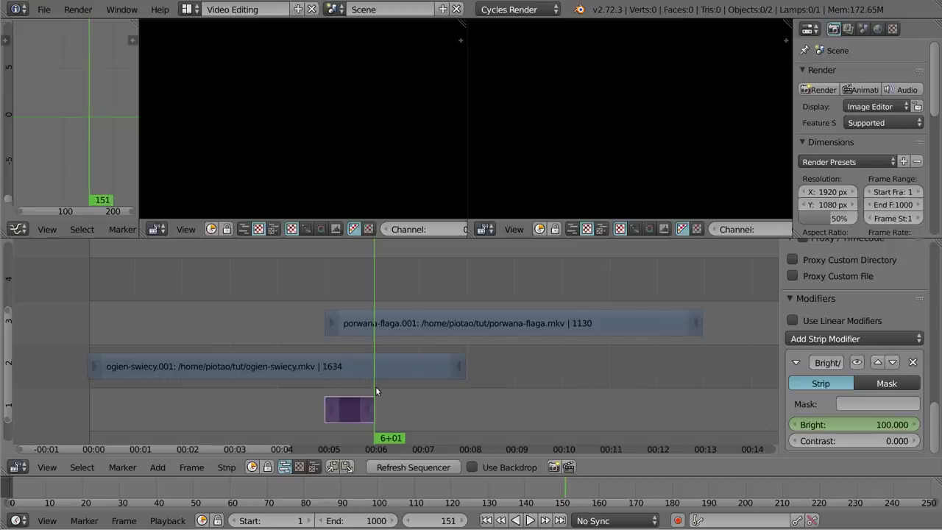
drag(376, 387, 372, 388)
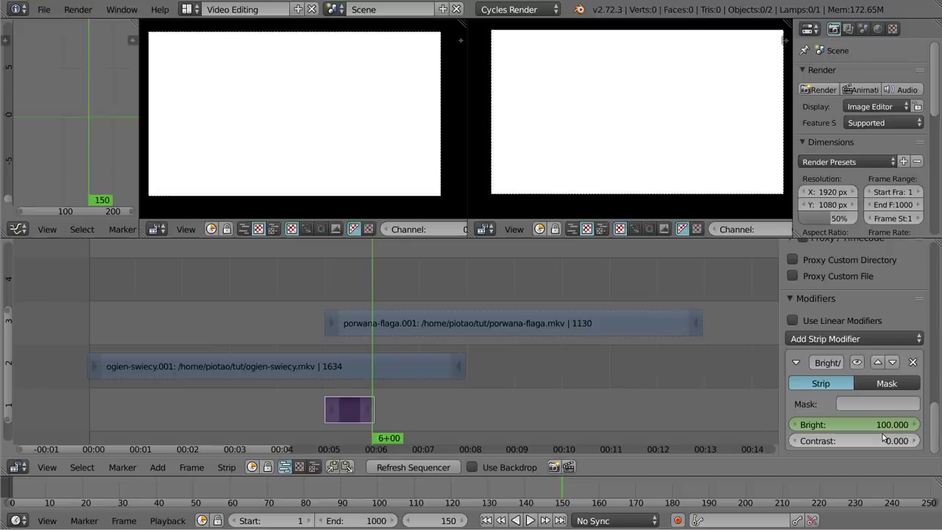
Set Bright to -100 at frame 150, then select the candle strip at frame 117.
click(857, 423)
text(-1)
key(Return)
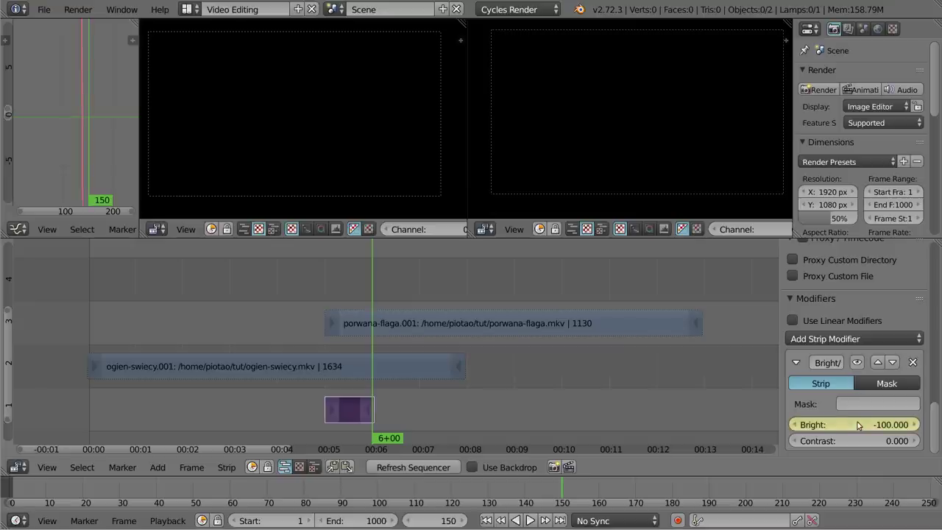
click(322, 364)
click(309, 389)
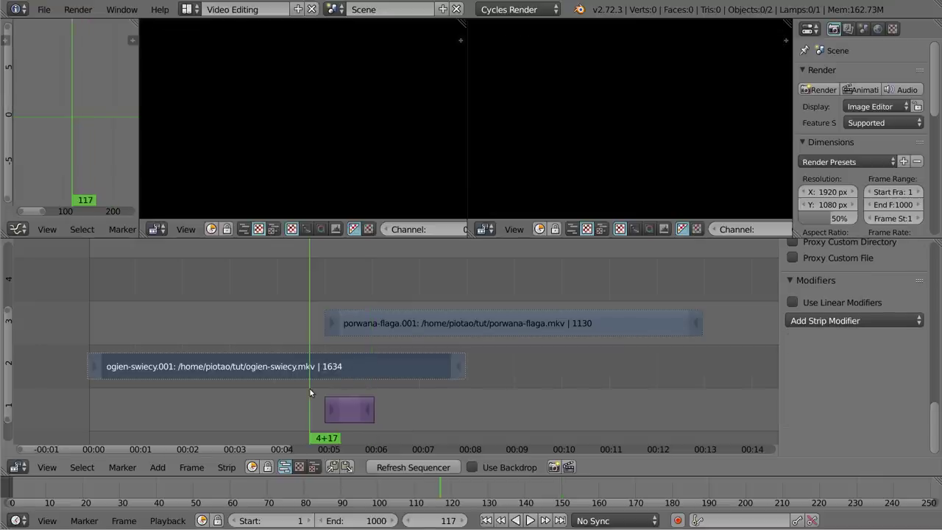
Select the flag strip, refresh the sequencer, and scrub from frame 173 back to 138.
click(309, 388)
click(436, 326)
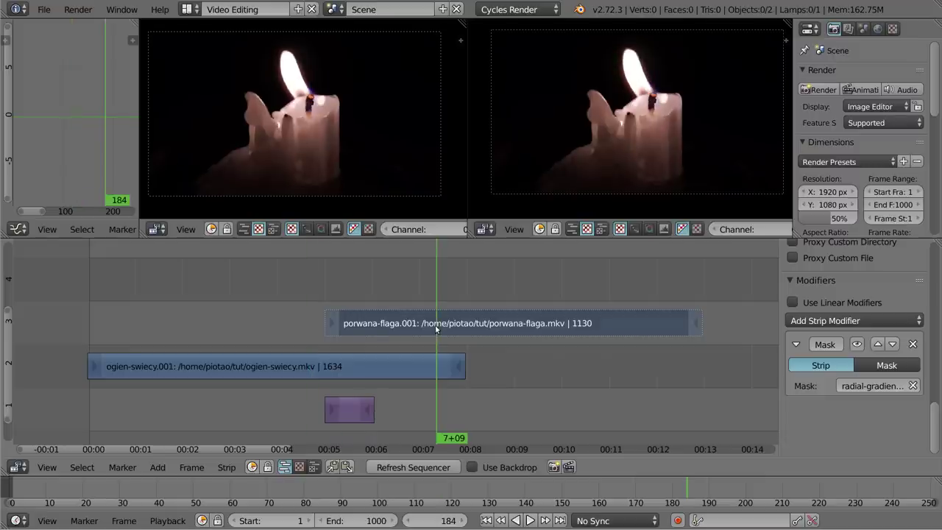
right_click(444, 325)
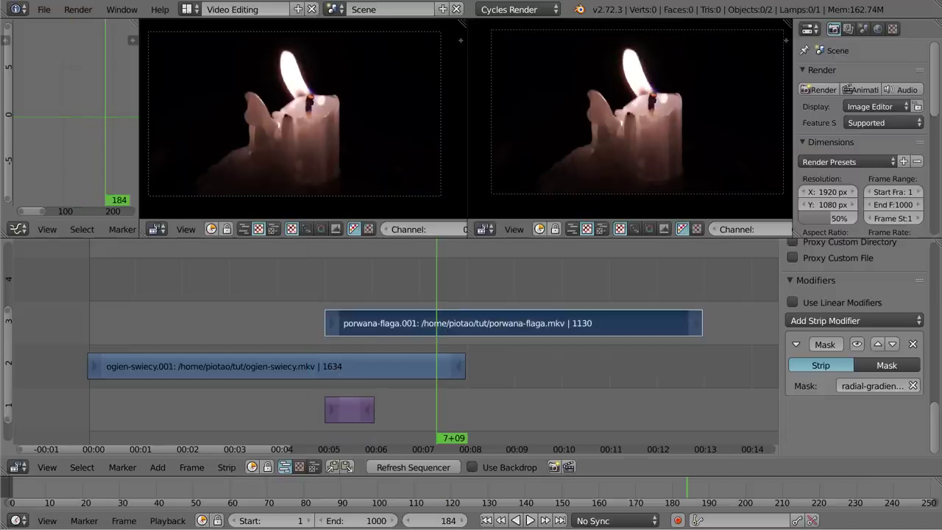
click(413, 466)
mouse_move(437, 287)
mouse_down()
mouse_move(406, 304)
mouse_move(629, 298)
mouse_move(503, 304)
mouse_move(495, 294)
mouse_move(378, 306)
mouse_move(364, 296)
mouse_move(342, 305)
mouse_up()
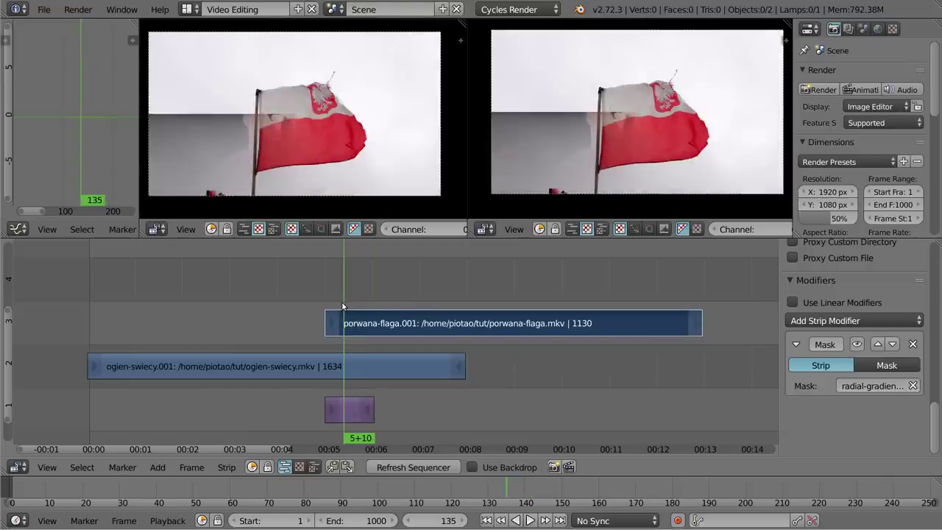
mouse_move(342, 304)
mouse_down()
mouse_move(354, 300)
mouse_move(308, 307)
mouse_up()
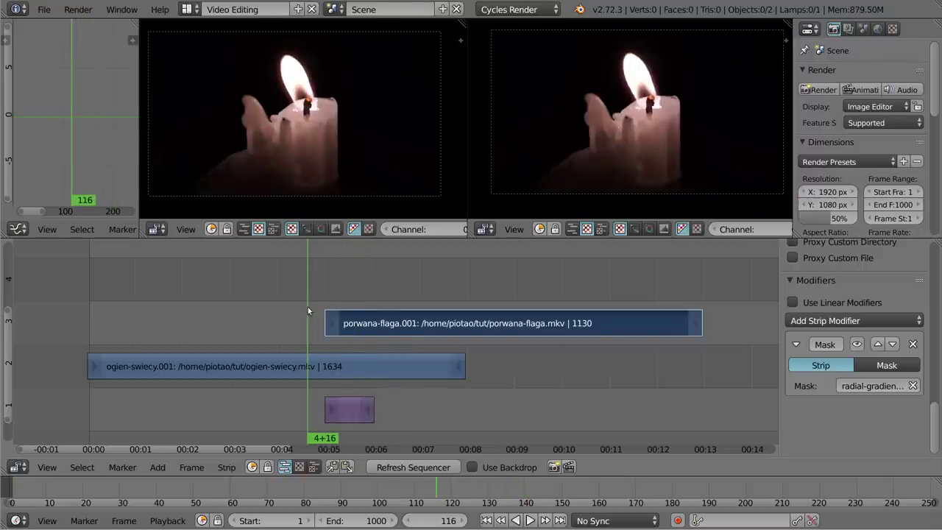
Select the matte strip and set its Bright to -100 at frame 125.
right_click(341, 413)
drag(327, 389, 324, 389)
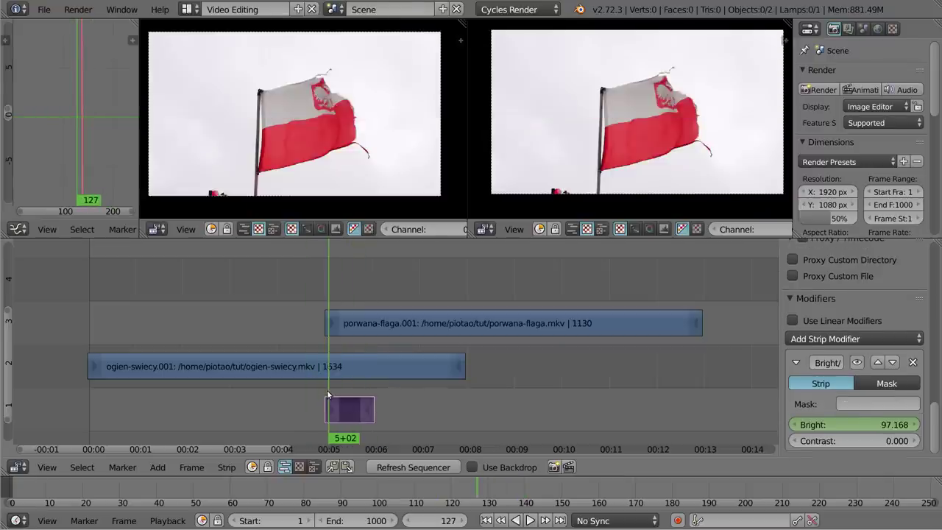
click(836, 424)
text(-100)
key(Return)
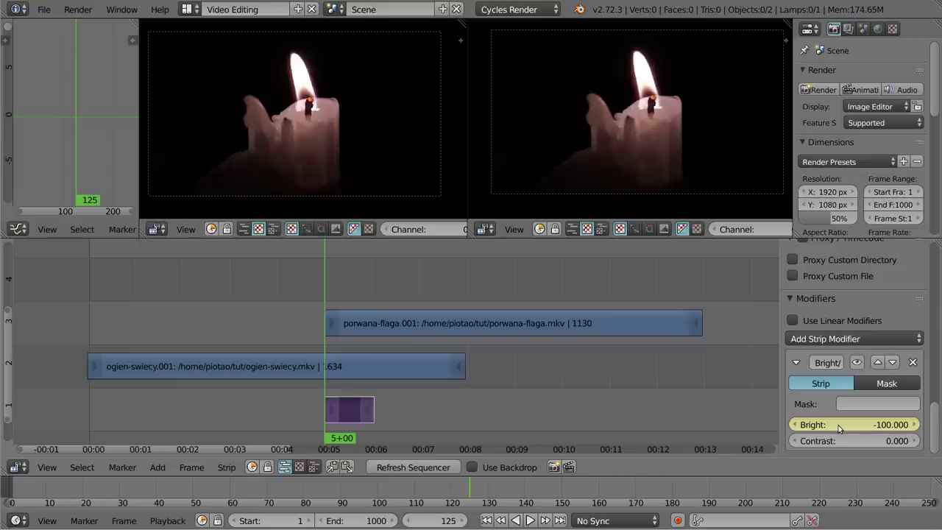
Set Bright to 100 at frame 150, then return to frame 112.
click(371, 387)
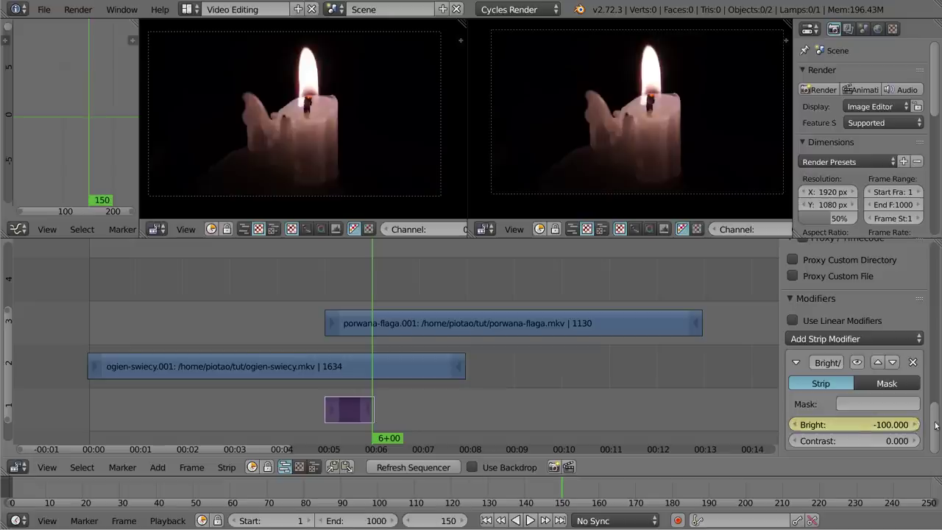
click(852, 424)
text(1)
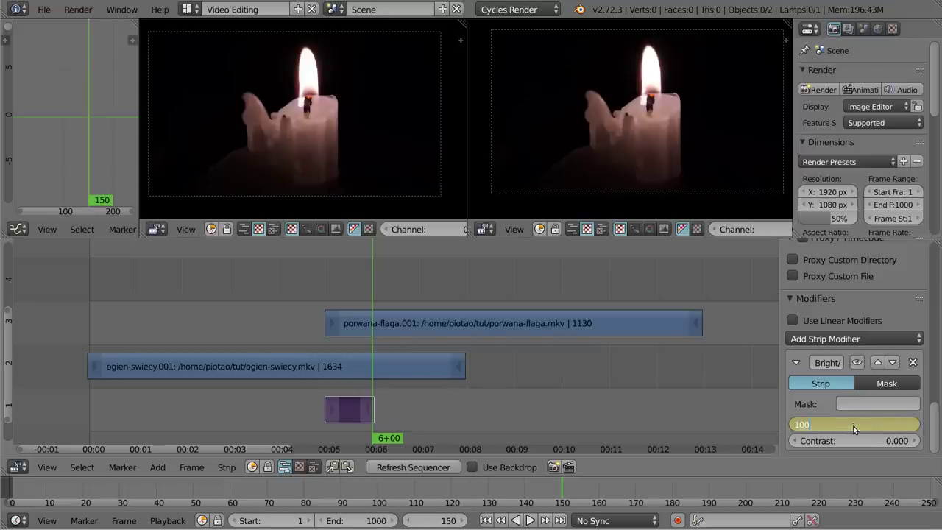
key(Return)
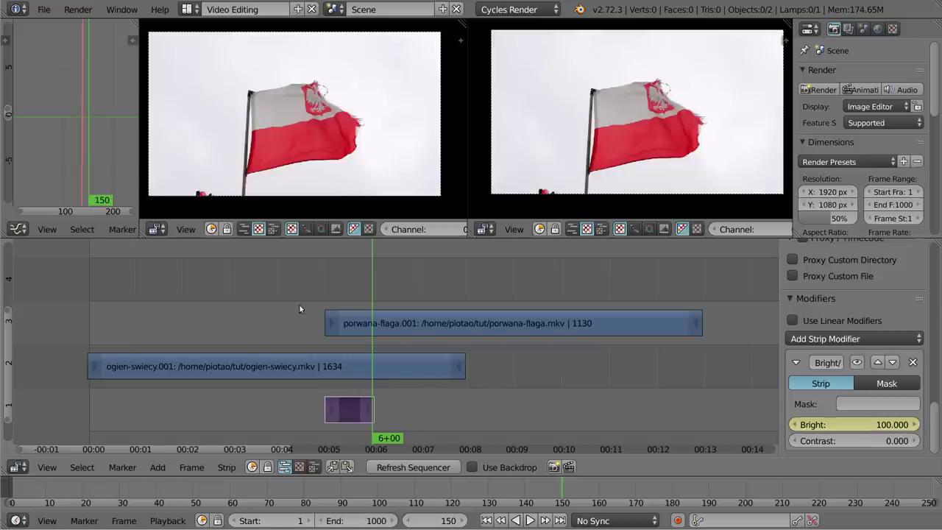
click(301, 309)
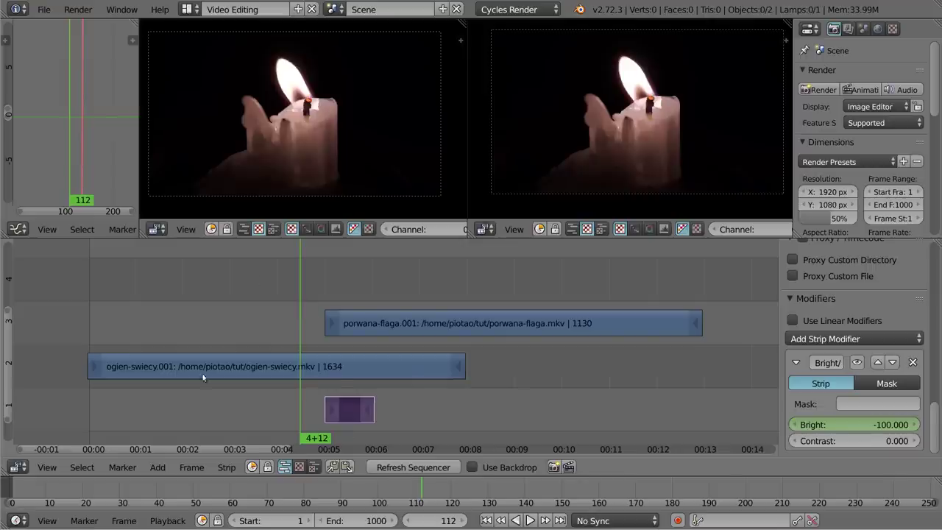
drag(266, 268, 378, 265)
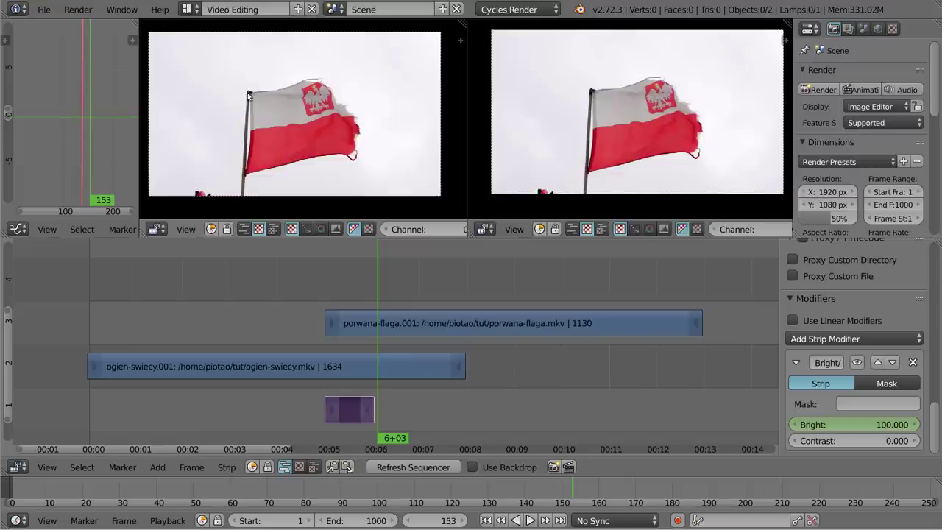
mouse_move(299, 278)
mouse_down()
mouse_move(384, 272)
mouse_move(292, 292)
mouse_up()
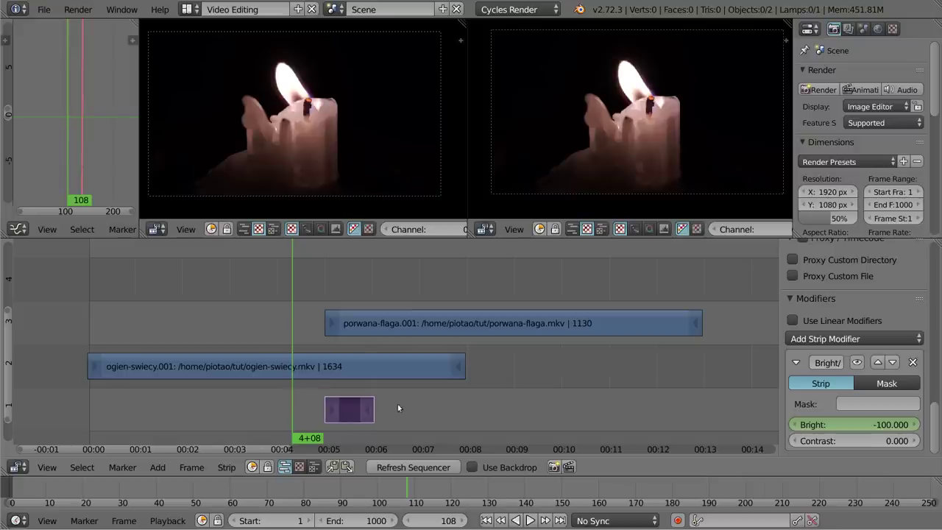
Delete the old effect strip and pick krzywoliniowe-promienie-centralnie.jpg as an image strip at frame 125.
key(Delete)
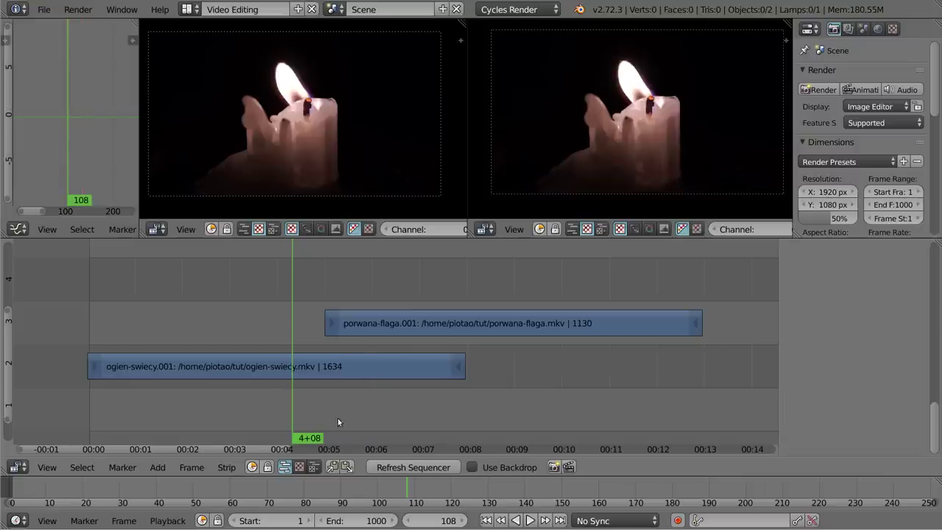
drag(337, 417, 323, 413)
key(shift+a)
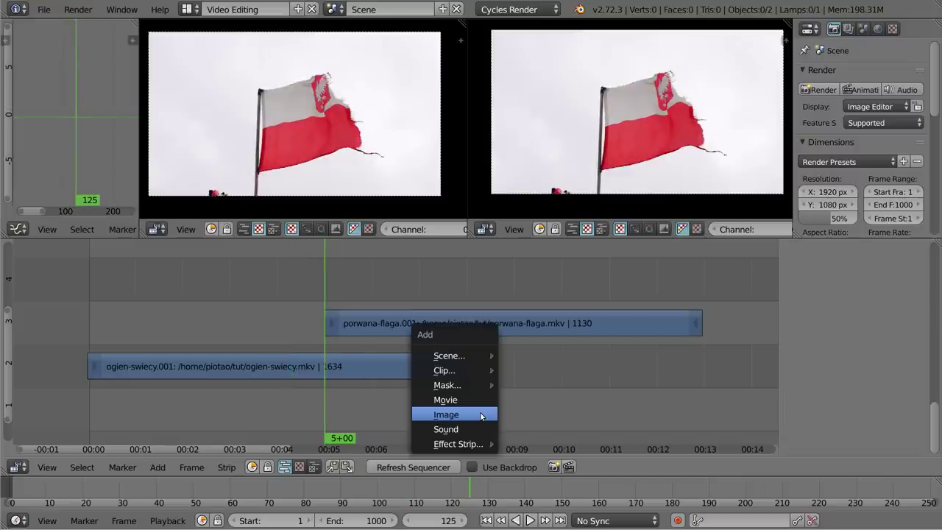
click(471, 413)
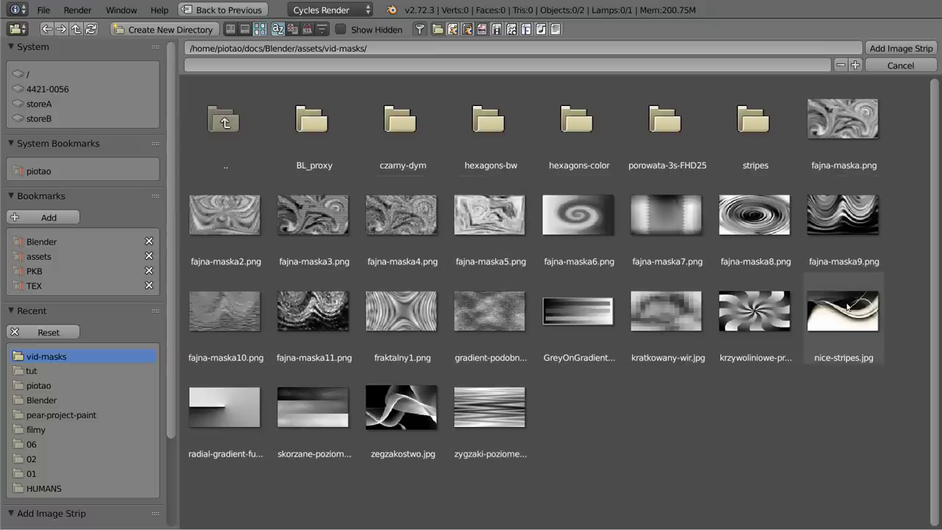
click(758, 311)
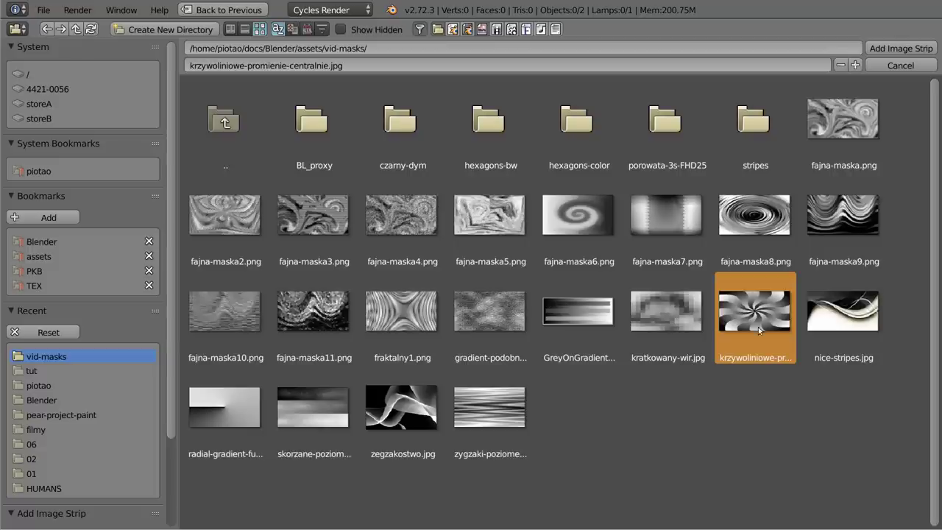
Add the image strip, extend it to frame 199, and give it a Bright/Contrast modifier.
click(896, 48)
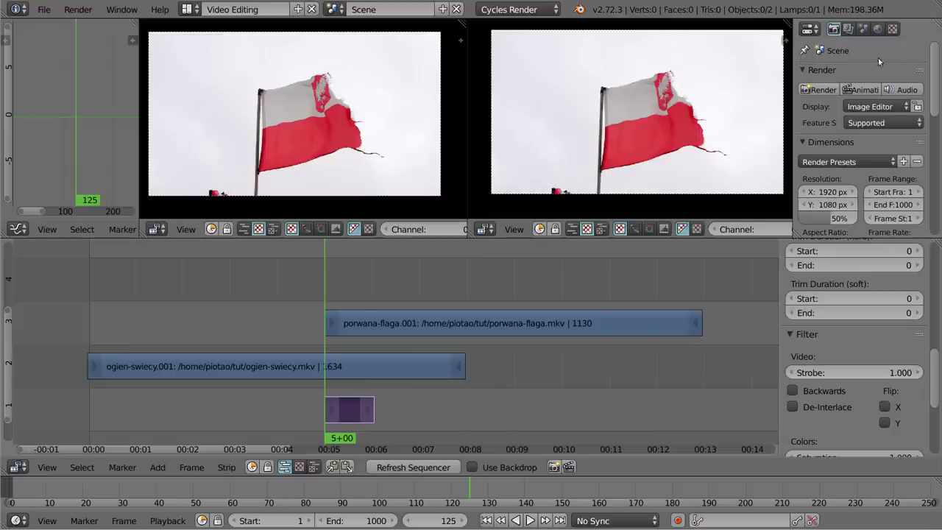
drag(369, 418, 466, 409)
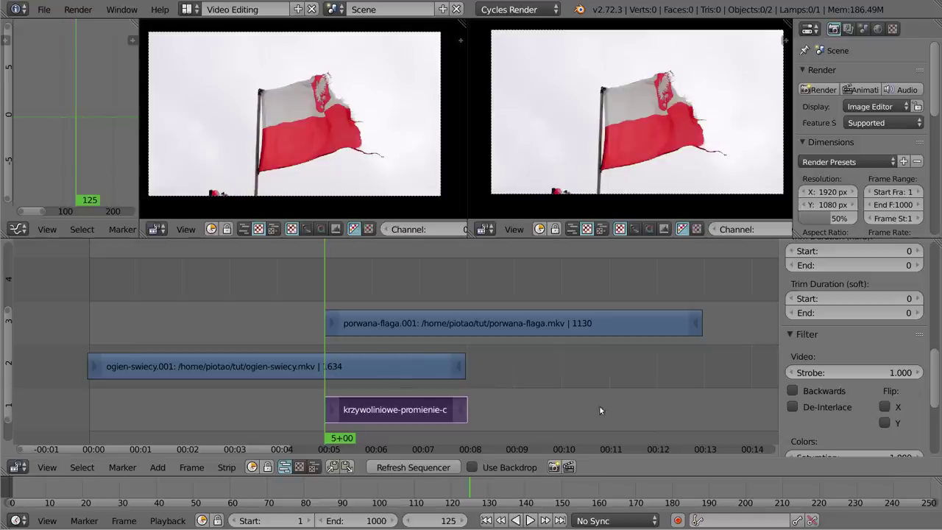
scroll(937, 385, down, 5)
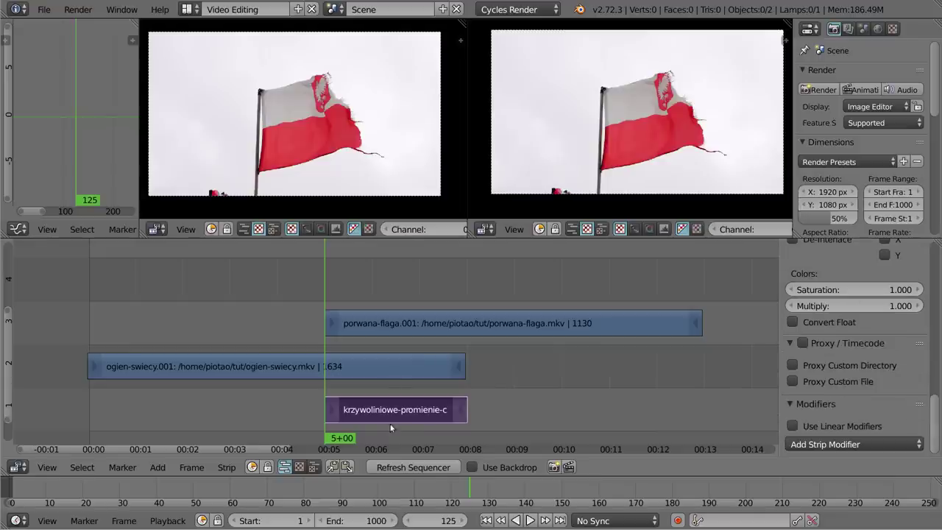
click(846, 444)
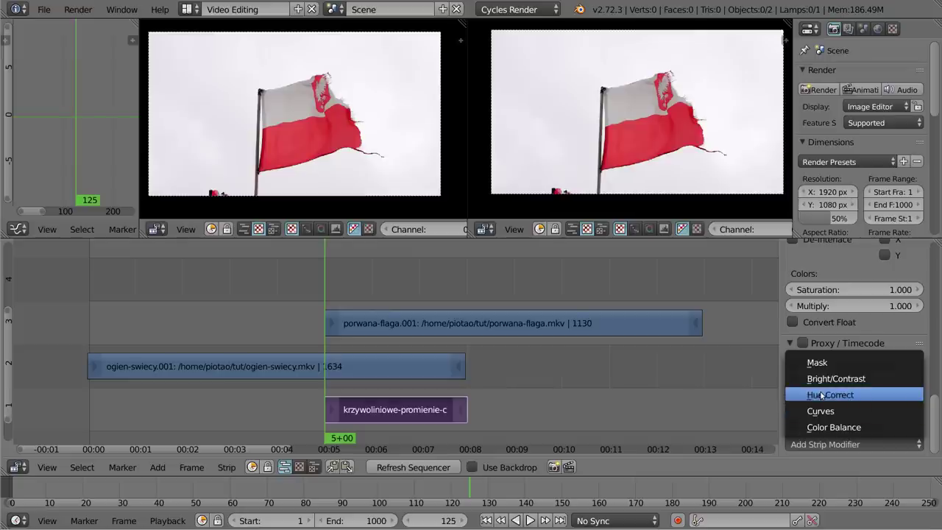
click(821, 380)
scroll(845, 397, down, 3)
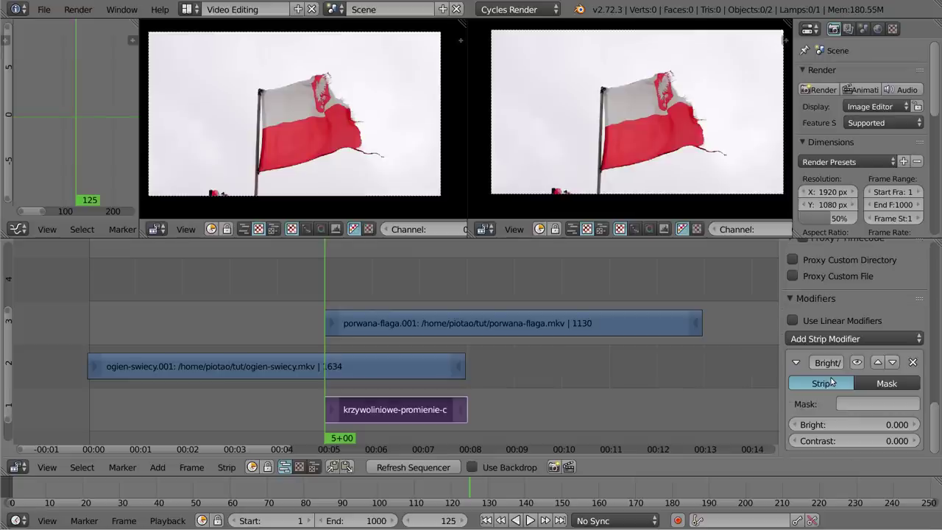
Keyframe the modifier's Bright at -100 on frame 125.
click(841, 424)
text(100)
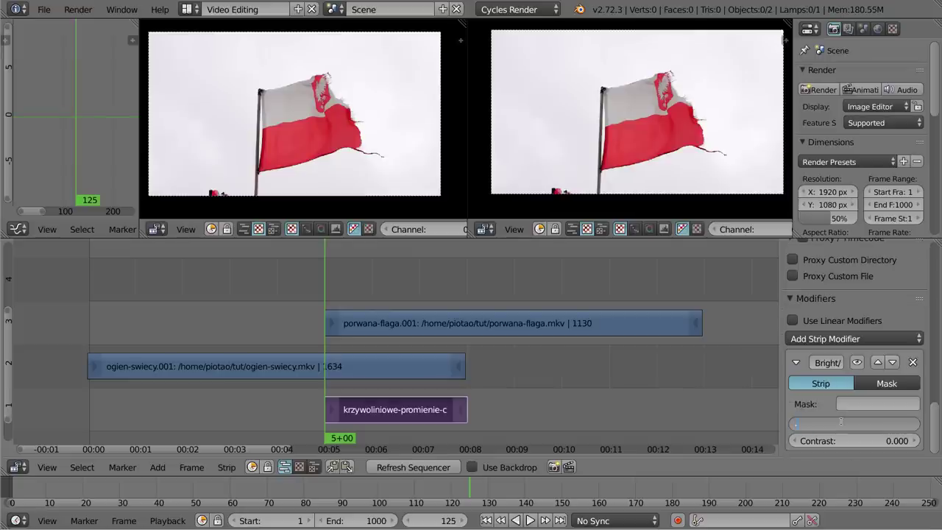
key(Return)
key(i)
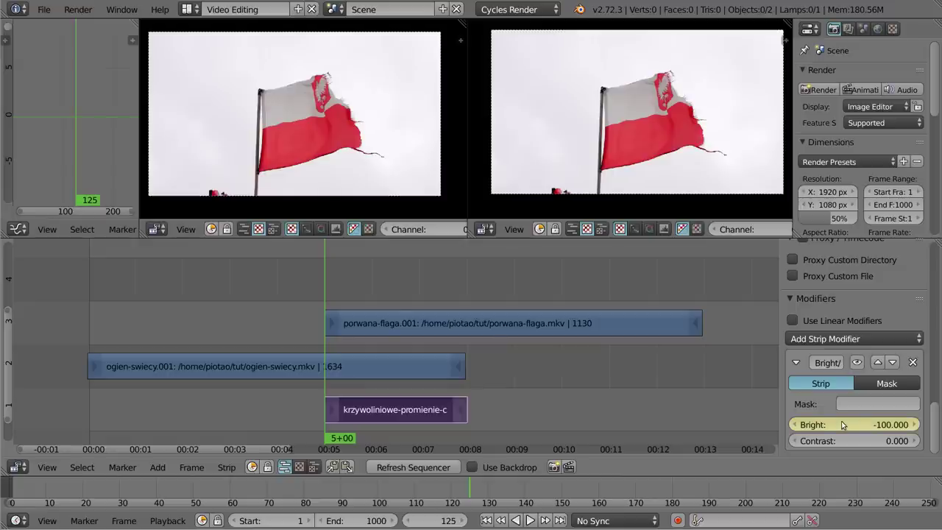
Keyframe Bright at 100 on frame 200.
drag(439, 405, 464, 404)
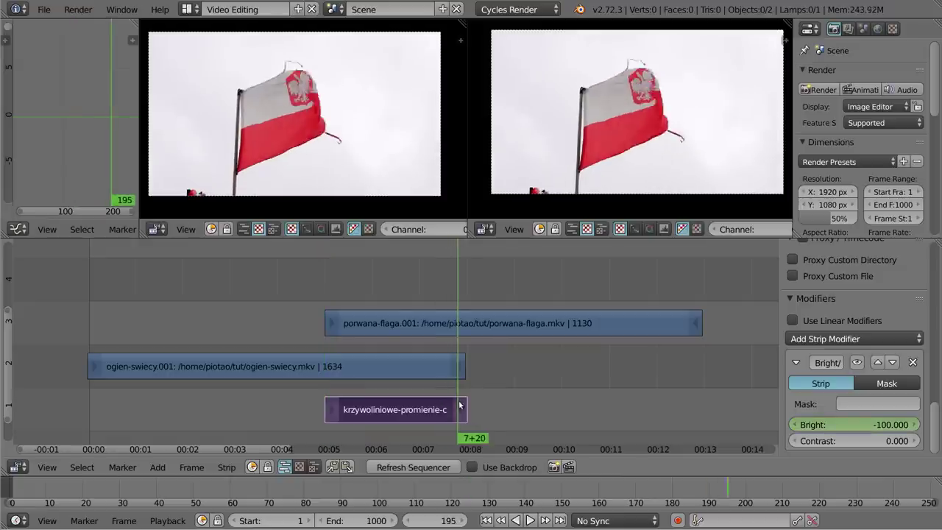
key(Right)
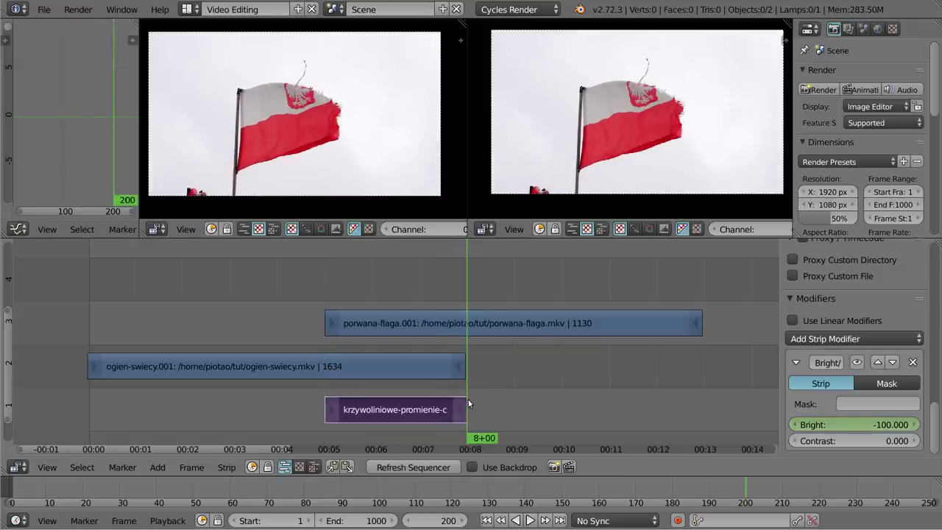
click(832, 425)
text(100)
key(Return)
key(i)
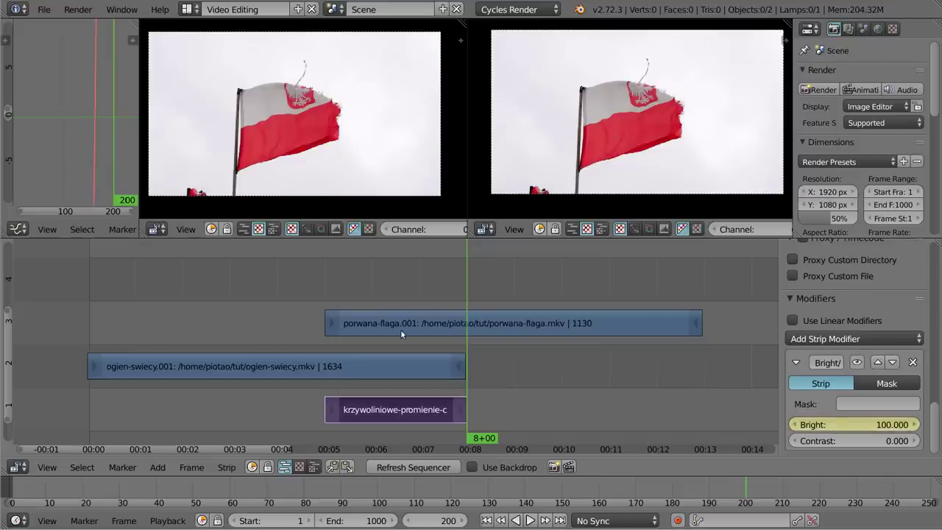
right_click(401, 334)
Set the flag strip's Mask modifier source to krzywoliniowe-promienie-centralnie.jpg.
drag(449, 303, 415, 310)
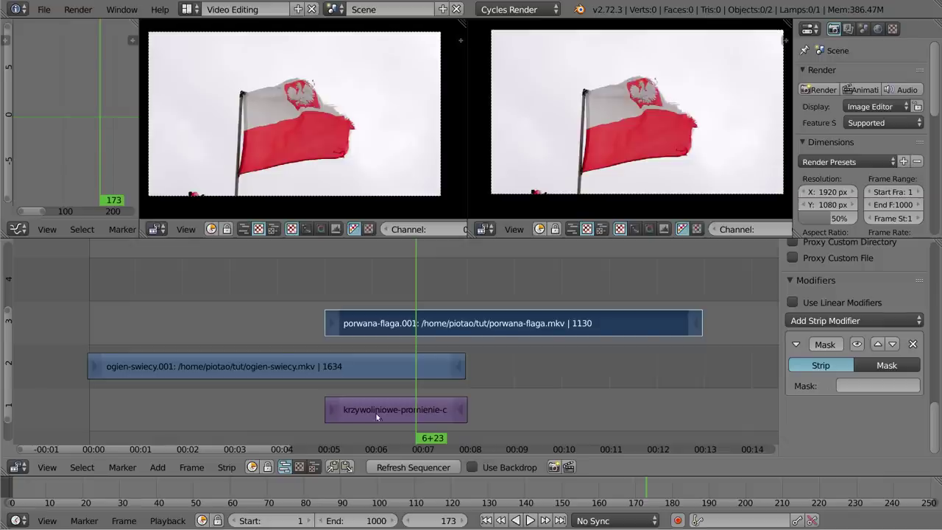
click(870, 384)
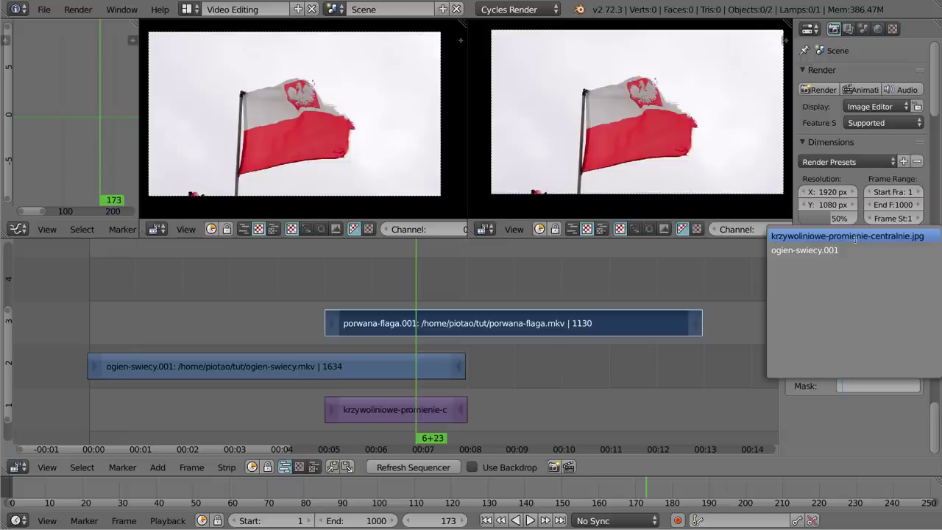
click(911, 235)
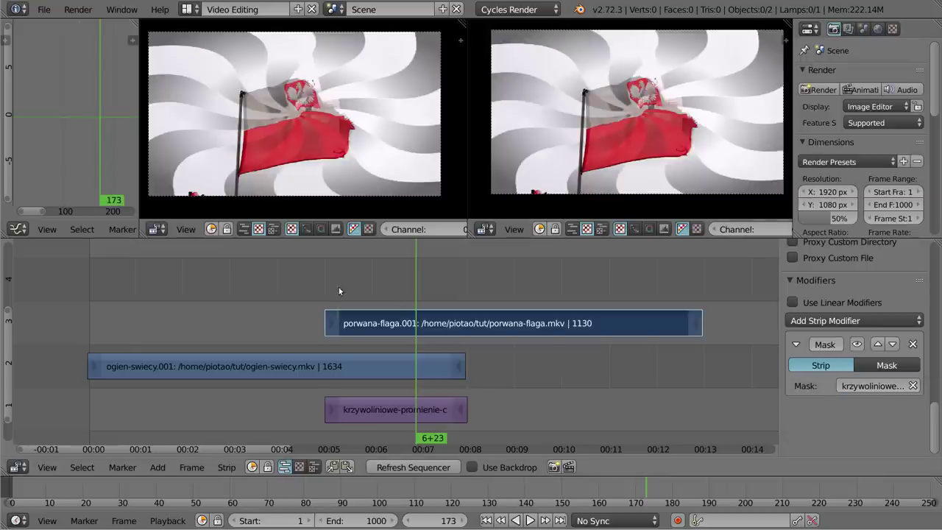
click(294, 290)
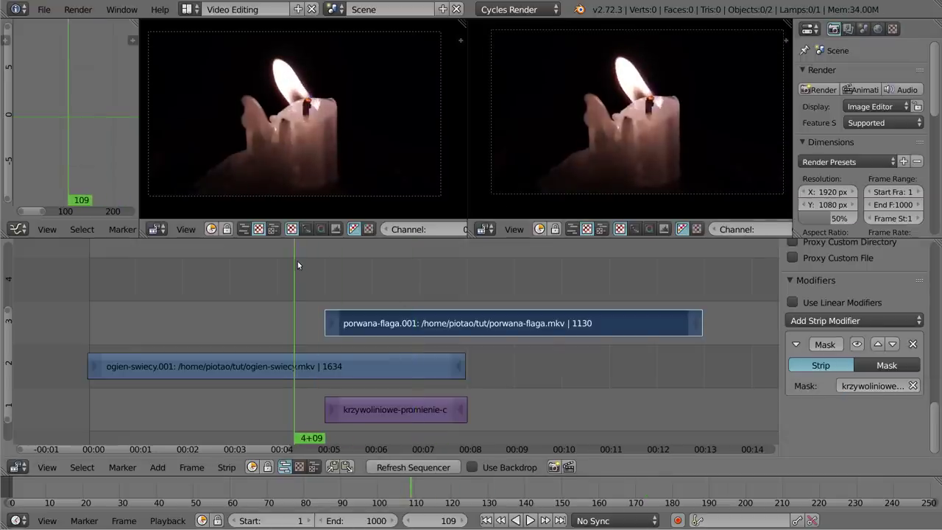
drag(298, 265, 142, 269)
mouse_move(185, 270)
mouse_down()
mouse_move(145, 275)
mouse_move(380, 273)
mouse_up()
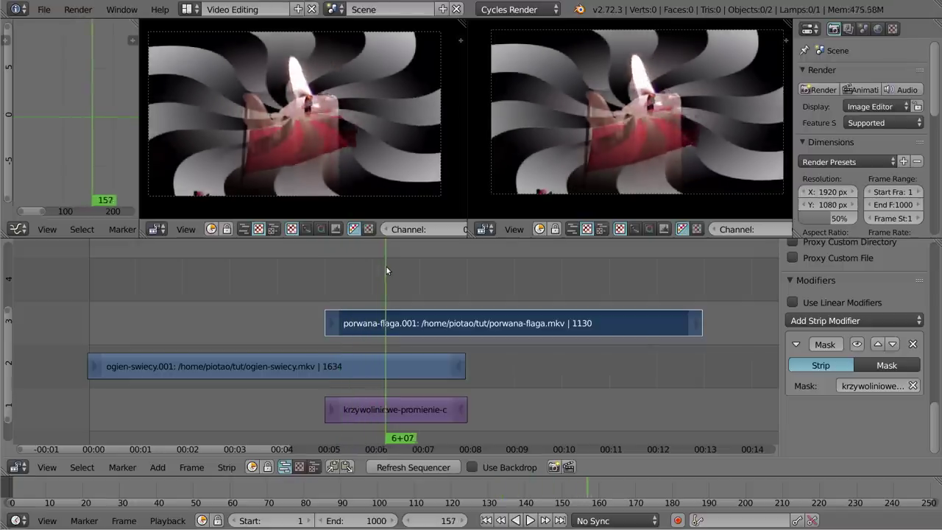
mouse_move(380, 272)
mouse_down()
mouse_move(479, 249)
mouse_move(380, 277)
mouse_move(524, 259)
mouse_move(318, 286)
mouse_up()
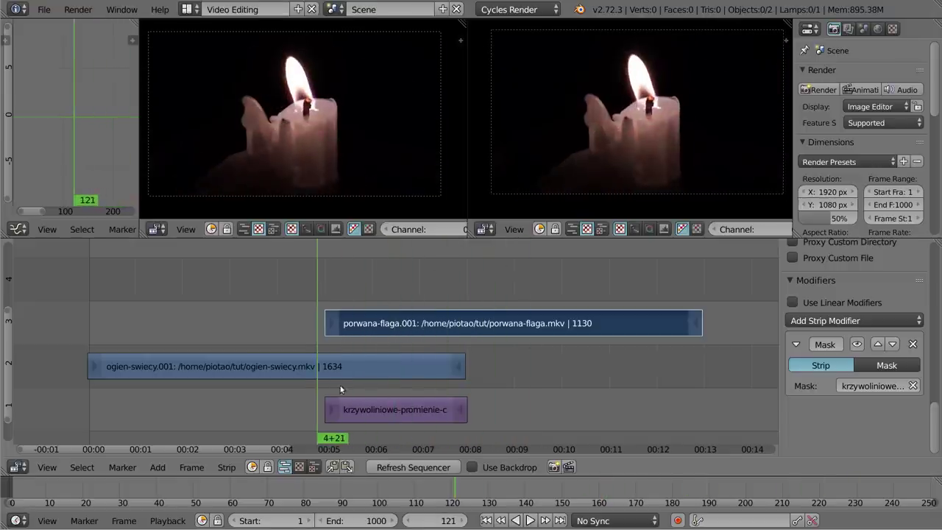
scroll(340, 389, right, 5)
Duplicate the candle clip into channel 4 starting at 10+00.
right_click(69, 369)
key(shift+d)
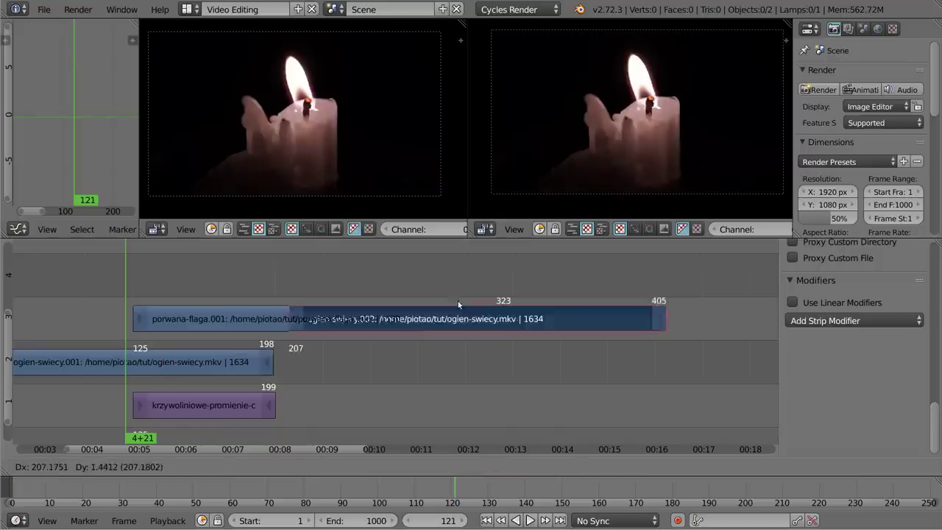
click(542, 292)
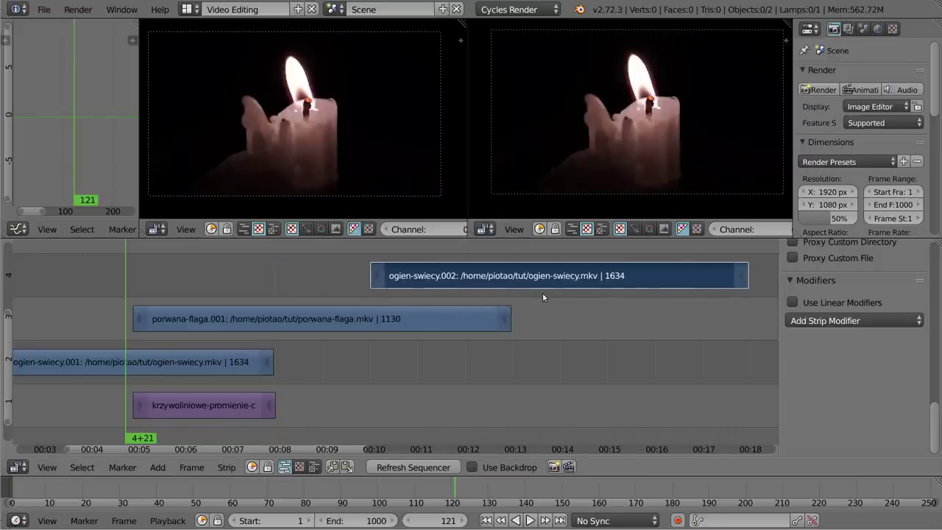
Add fajna-maska2.png from the vid-masks folder as an image strip at frame 250.
click(369, 366)
key(shift+a)
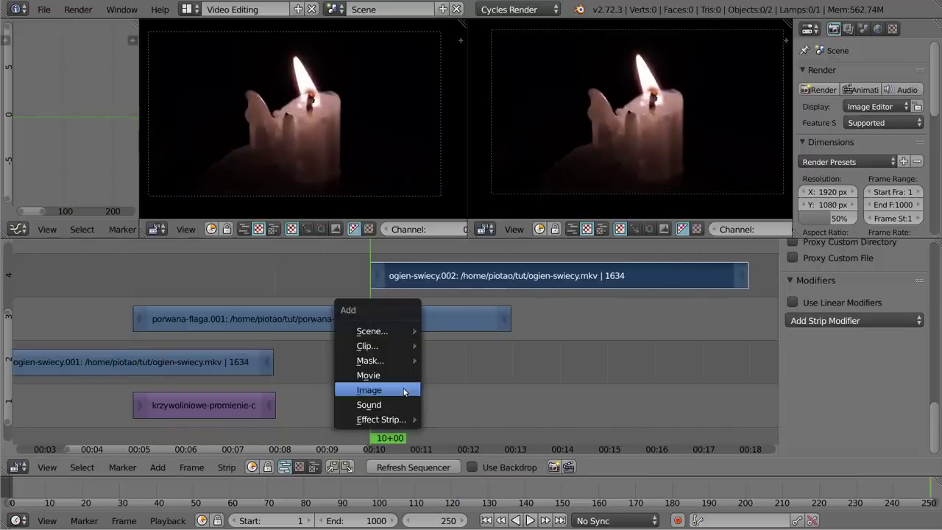
click(403, 387)
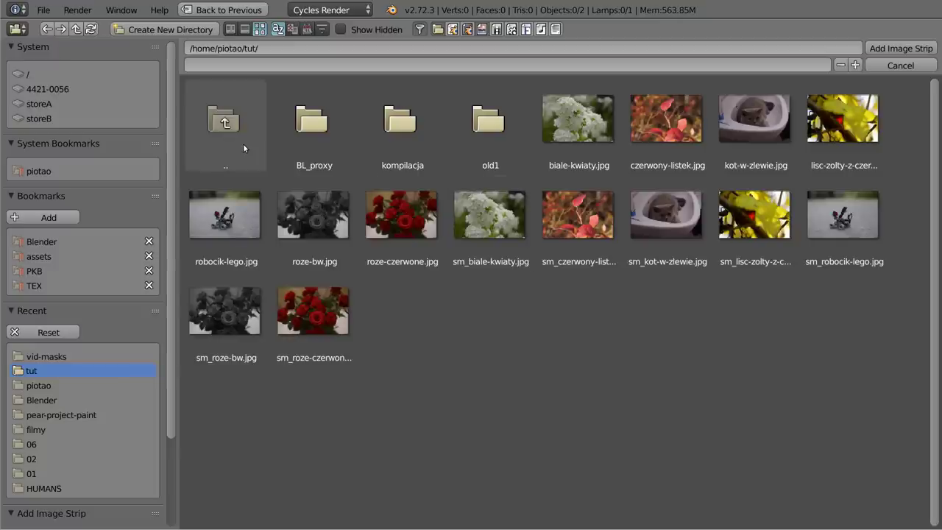
click(45, 259)
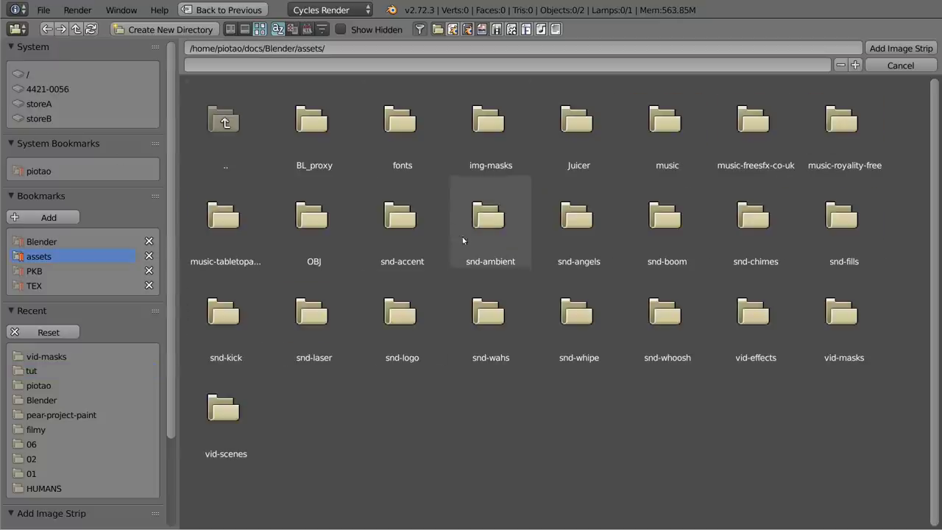
click(756, 360)
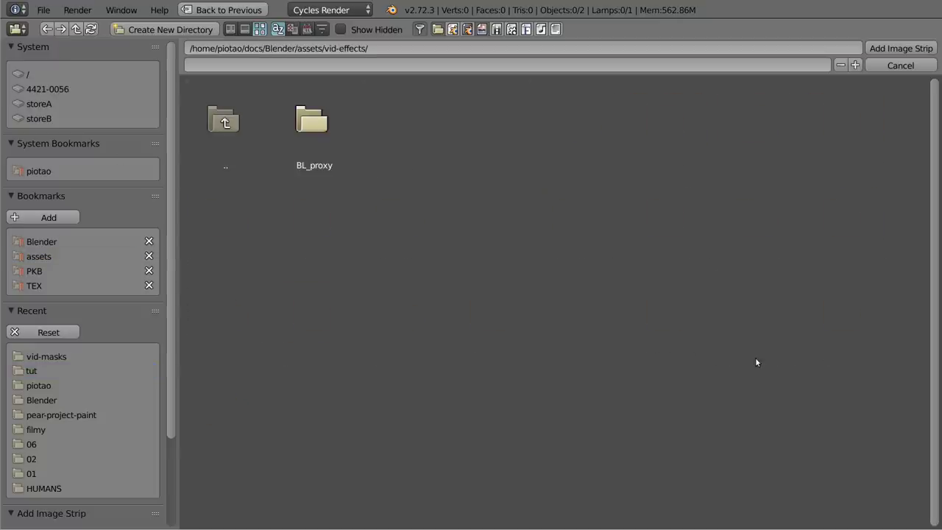
click(262, 155)
click(840, 338)
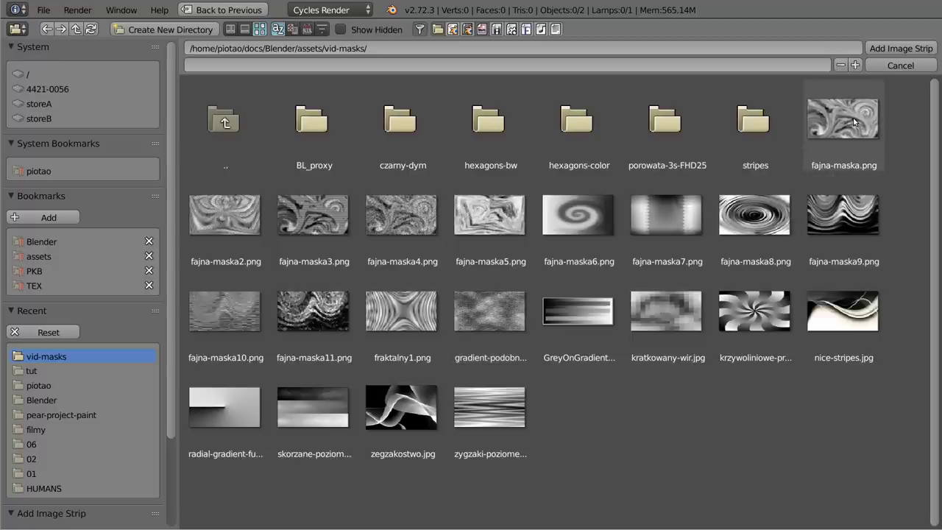
click(226, 218)
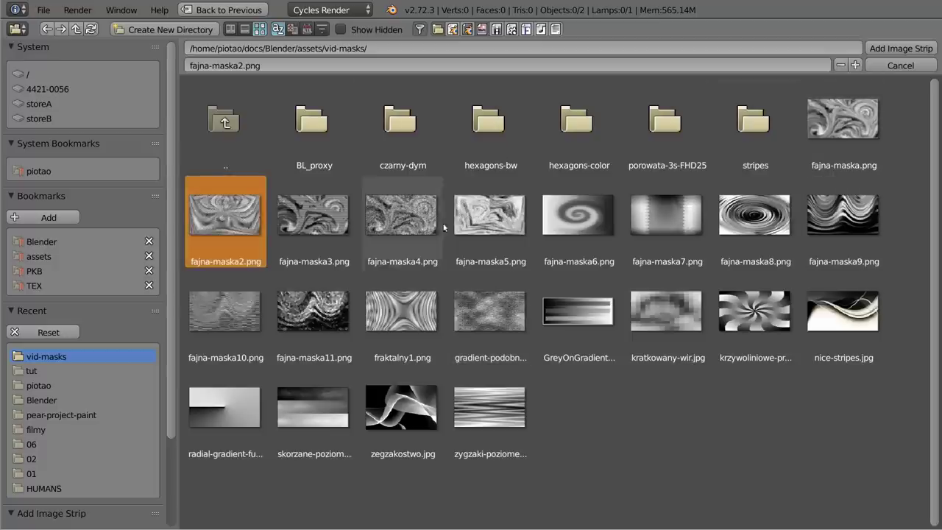
click(900, 48)
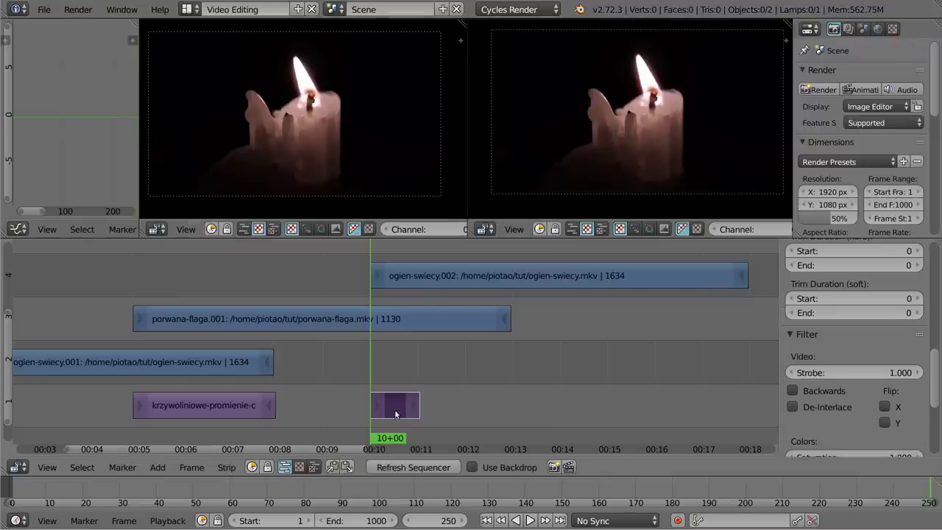
Lengthen the fajna-maska2.png strip to end around 13 seconds.
drag(414, 406, 508, 406)
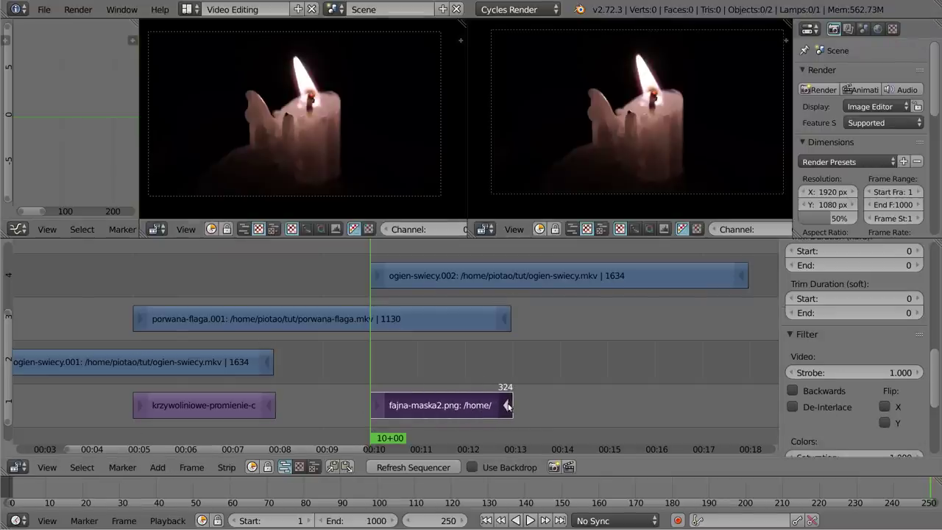
scroll(423, 279, up, 1)
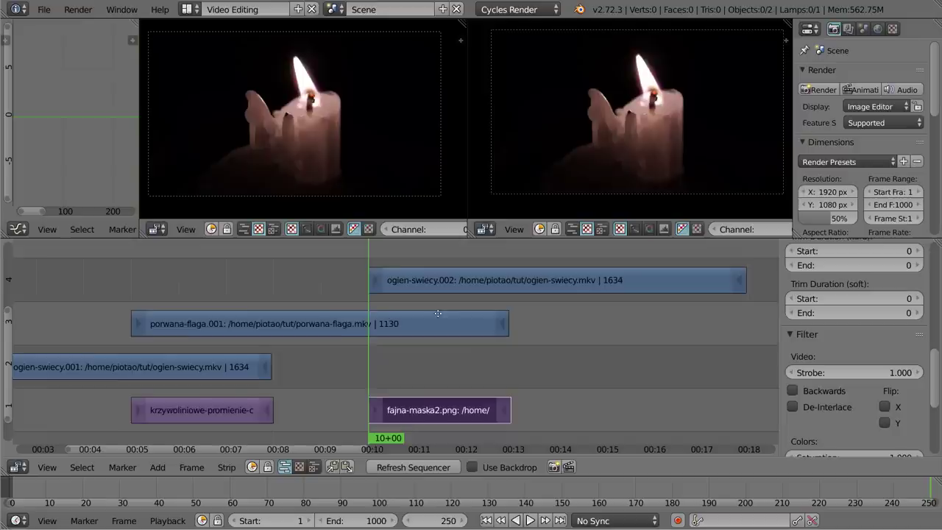
scroll(384, 229, right, 5)
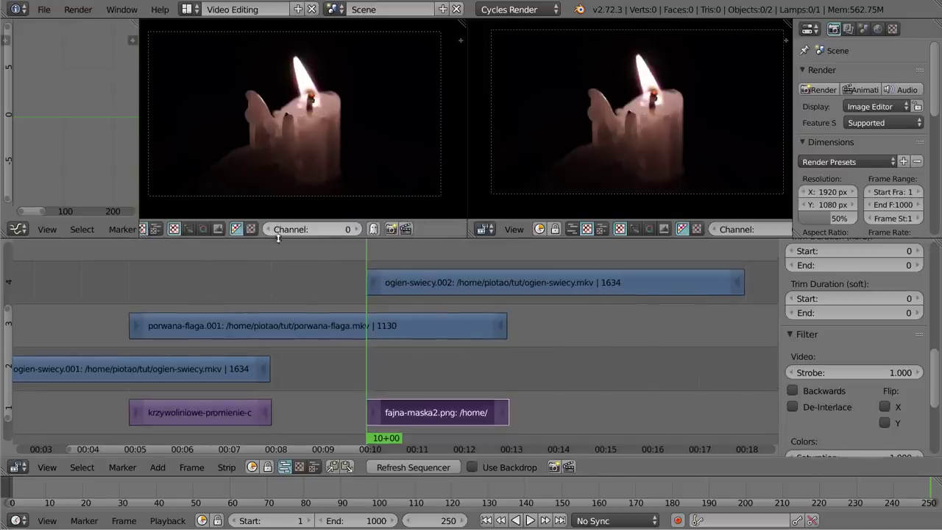
scroll(474, 230, right, 5)
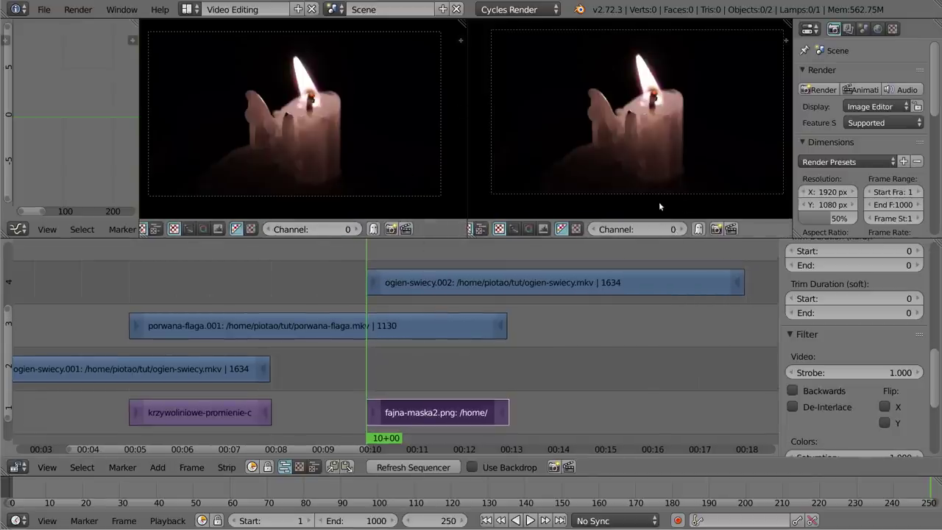
Set the right preview to display channel 1, trying other channels and the overlay toggle.
click(682, 230)
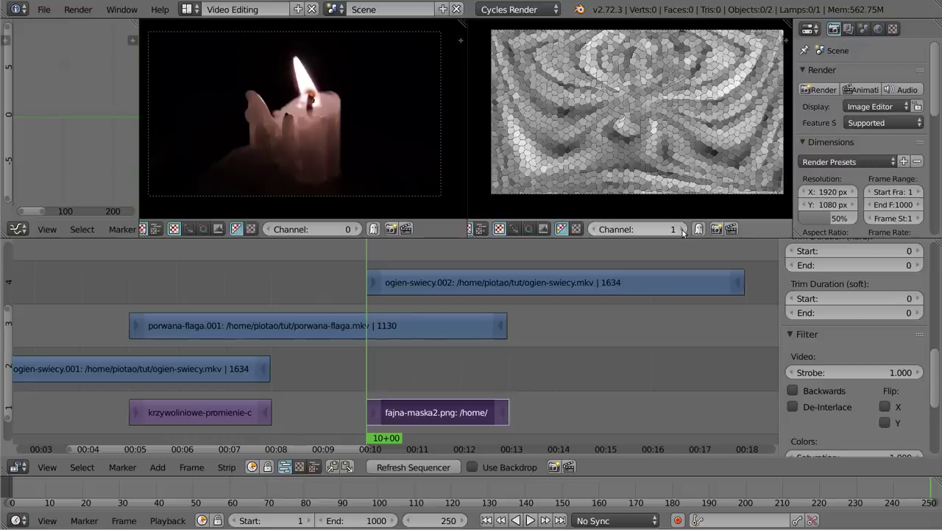
click(682, 229)
click(682, 230)
click(594, 230)
click(595, 230)
click(594, 229)
click(698, 229)
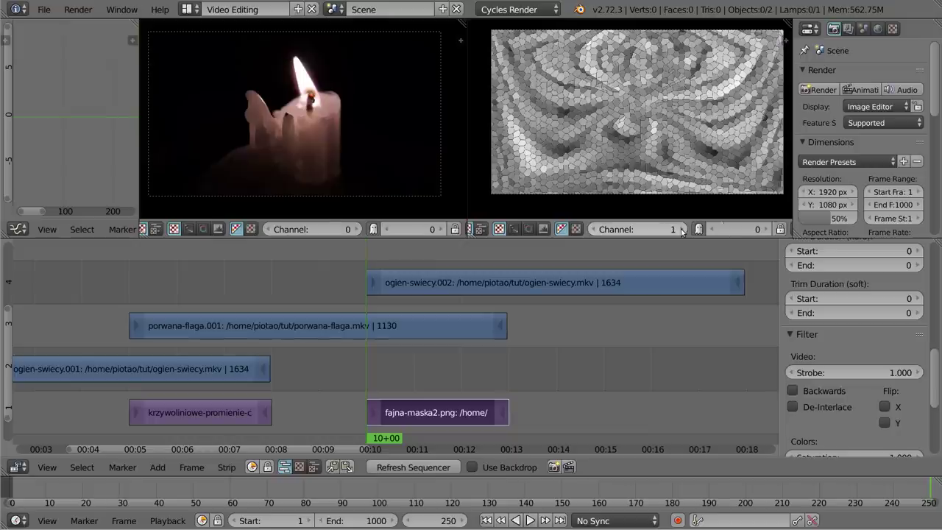
click(698, 230)
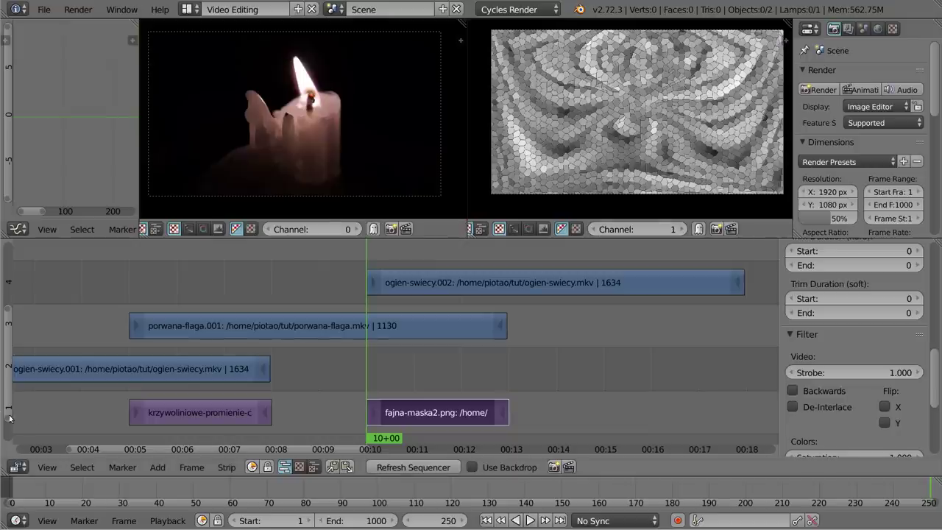
Zoom and pan the right preview to centre the grey mosaic matte.
scroll(590, 136, up, 1)
scroll(591, 136, up, 2)
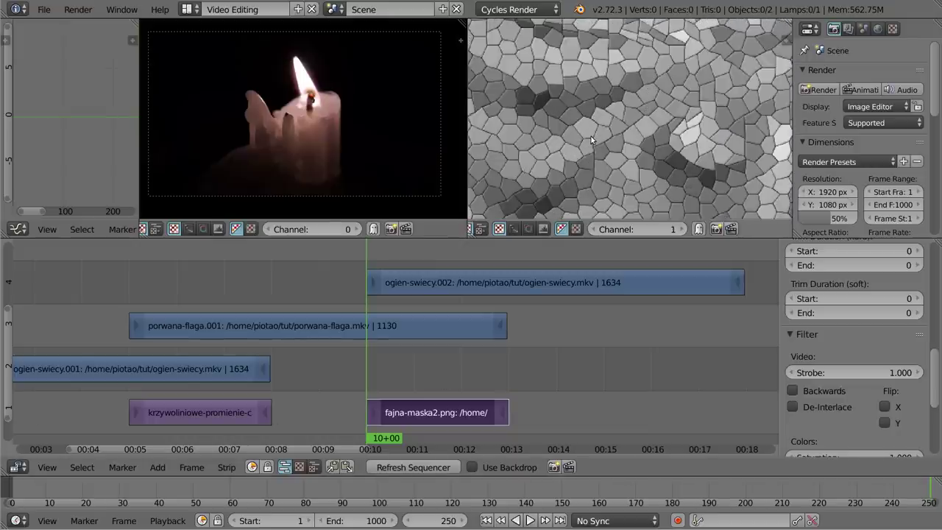
scroll(592, 136, up, 2)
scroll(592, 136, down, 2)
scroll(657, 128, up, 1)
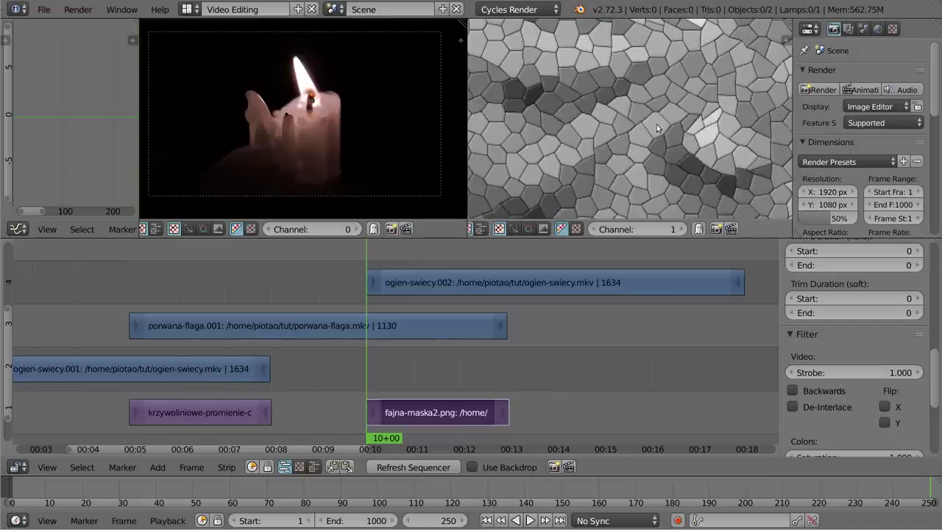
scroll(640, 169, down, 2)
scroll(625, 212, up, 2)
scroll(625, 211, down, 2)
scroll(498, 87, up, 2)
scroll(498, 88, down, 2)
scroll(559, 111, down, 2)
scroll(622, 129, down, 1)
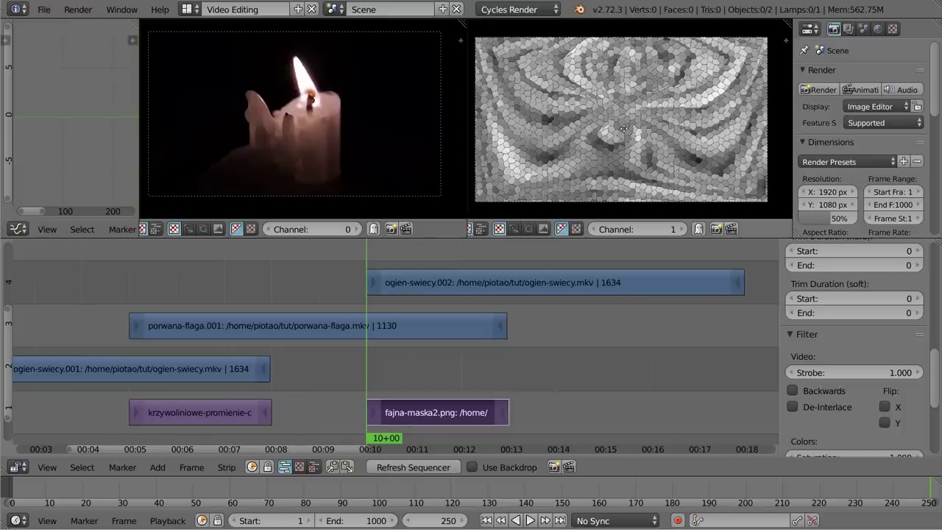
drag(622, 129, 630, 125)
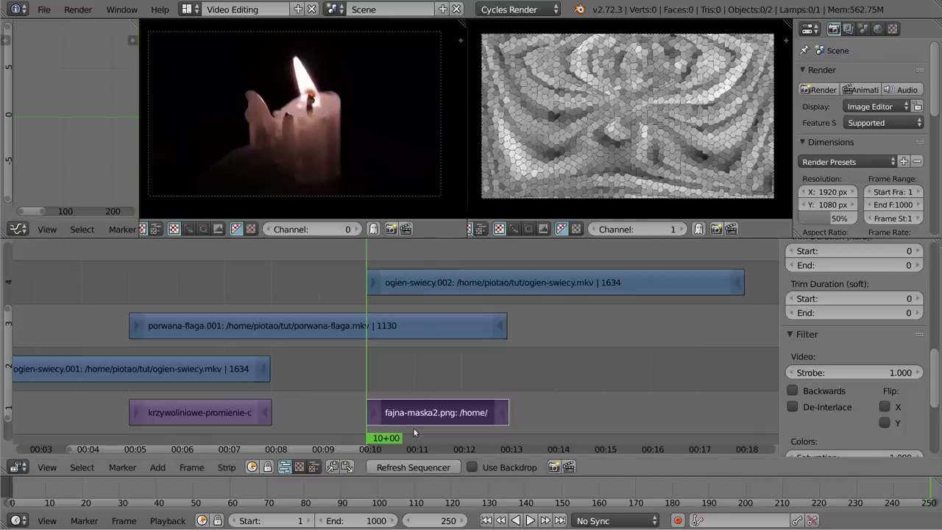
Select the ogien-swiecy.002 candle strip near frame 252 and bring up its Blend mode list.
right_click(407, 325)
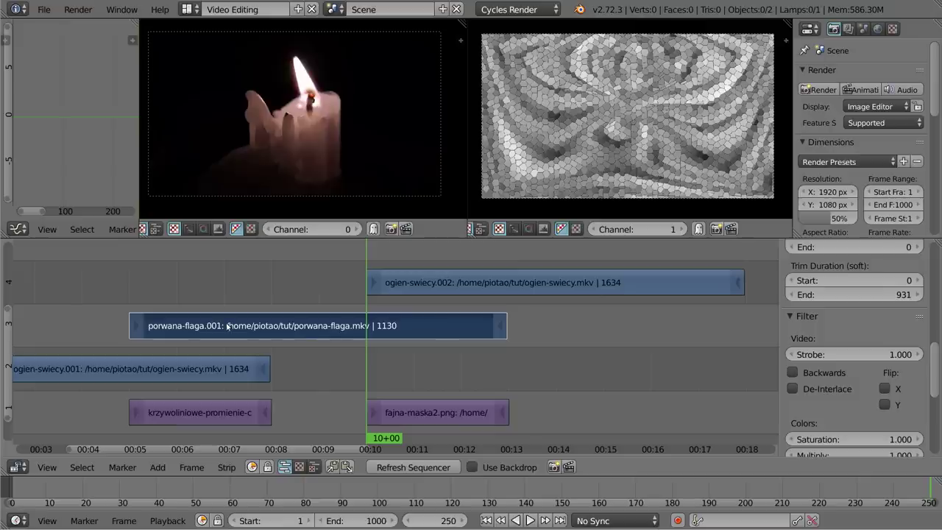
drag(260, 286, 350, 290)
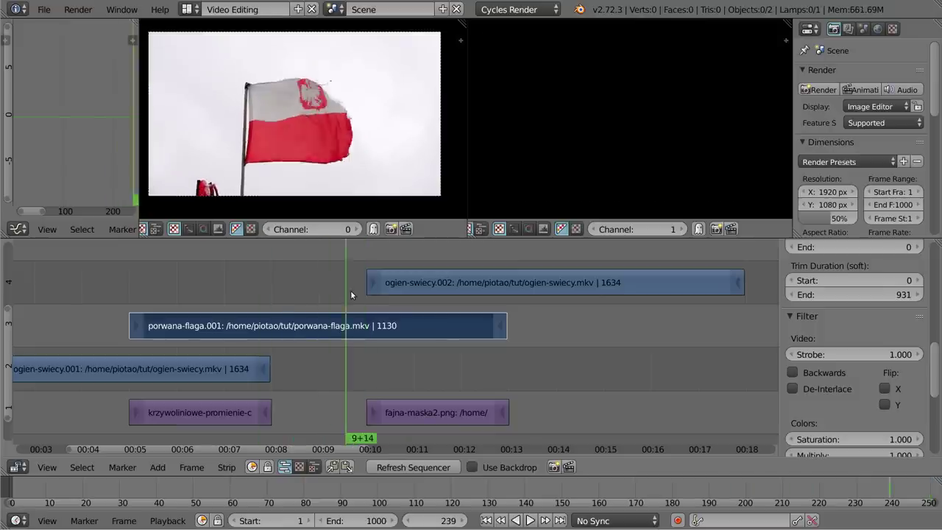
right_click(434, 290)
drag(375, 256, 402, 265)
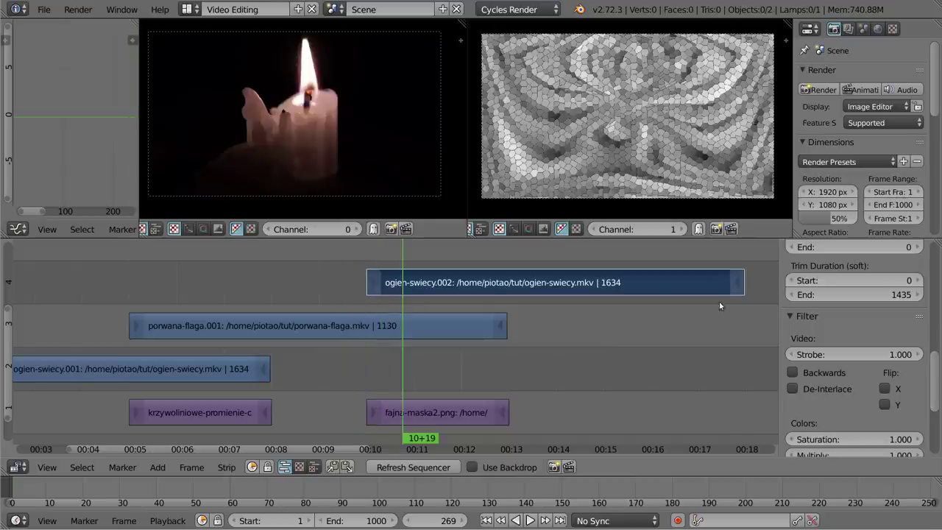
scroll(858, 360, up, 5)
scroll(858, 361, up, 5)
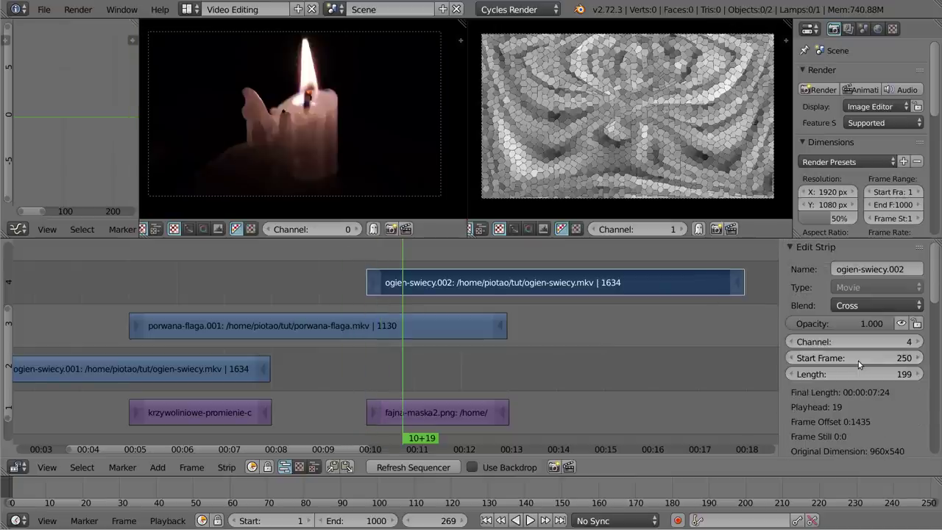
click(860, 306)
Set the candle strip's blend to Over Drop and add a Mask modifier using fajna-maska2.png.
click(858, 162)
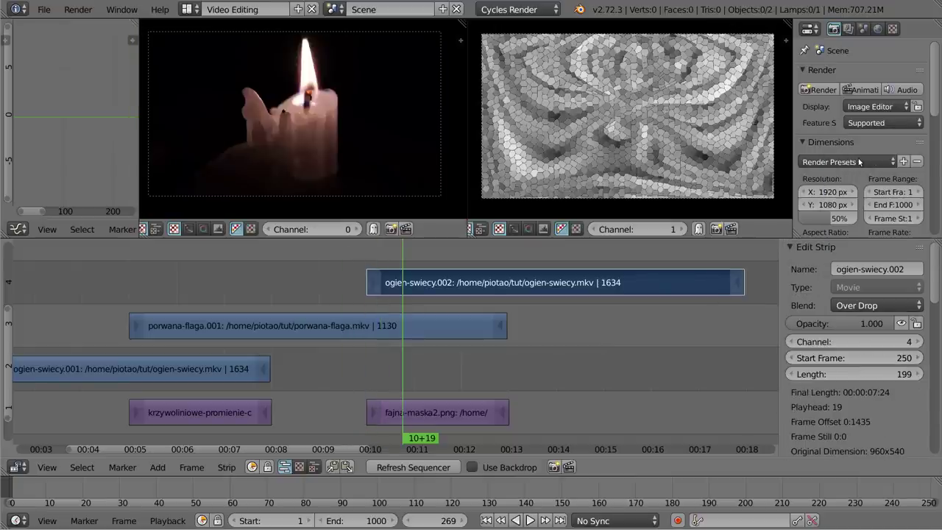
drag(932, 262, 938, 437)
click(854, 445)
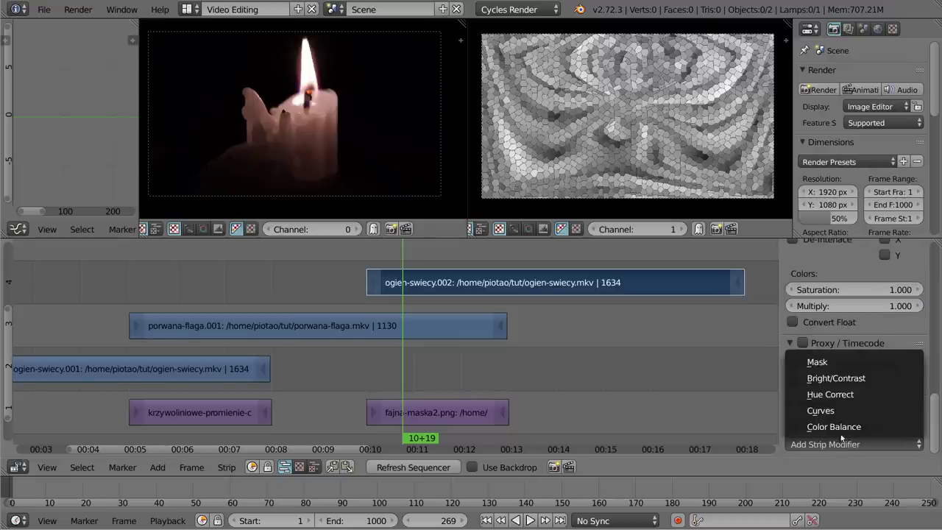
click(828, 360)
scroll(836, 388, down, 2)
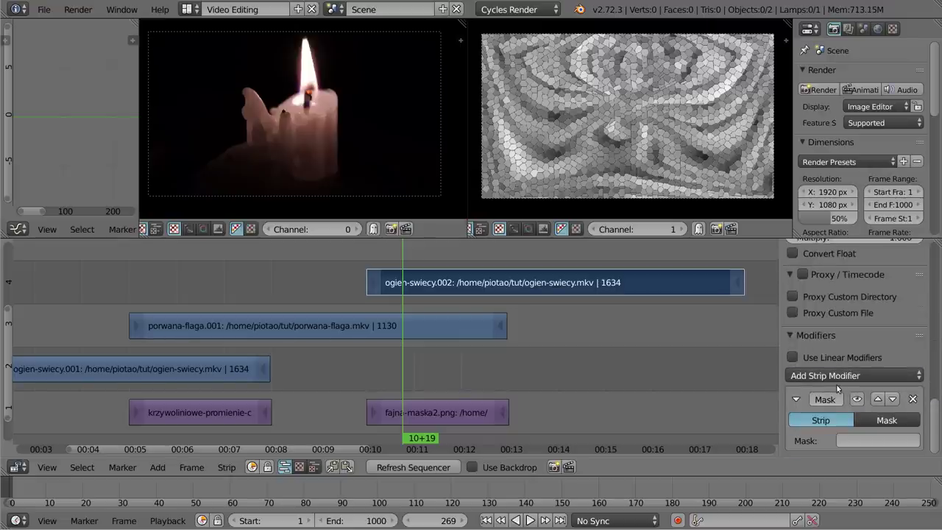
click(851, 442)
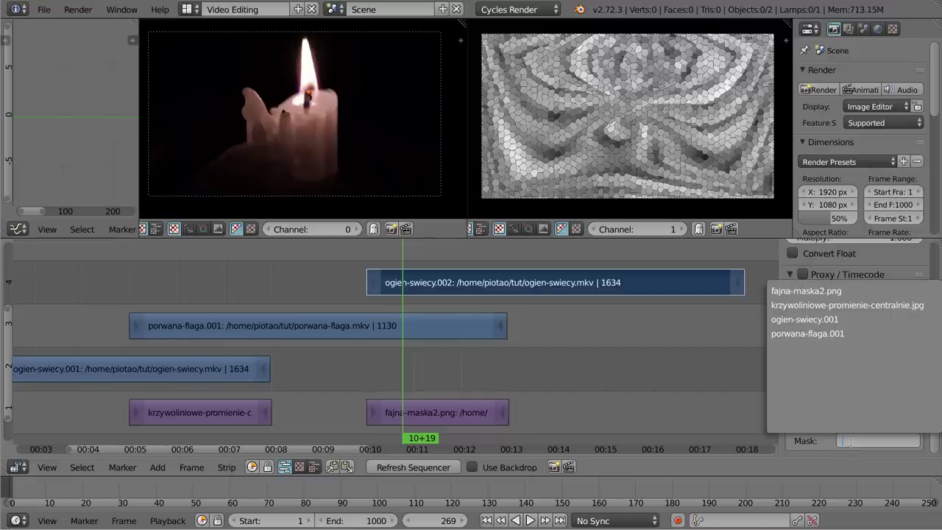
click(847, 291)
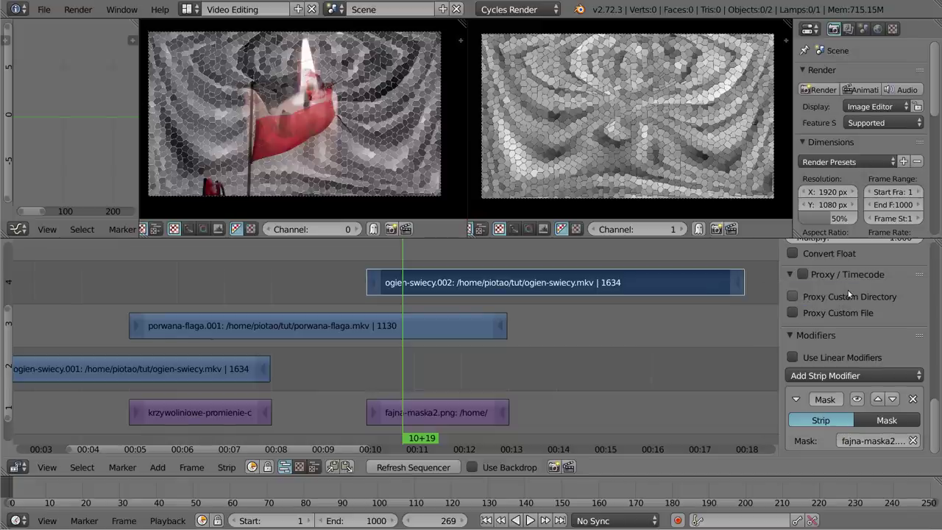
mouse_move(391, 381)
mouse_down()
mouse_move(433, 382)
mouse_move(379, 379)
mouse_up()
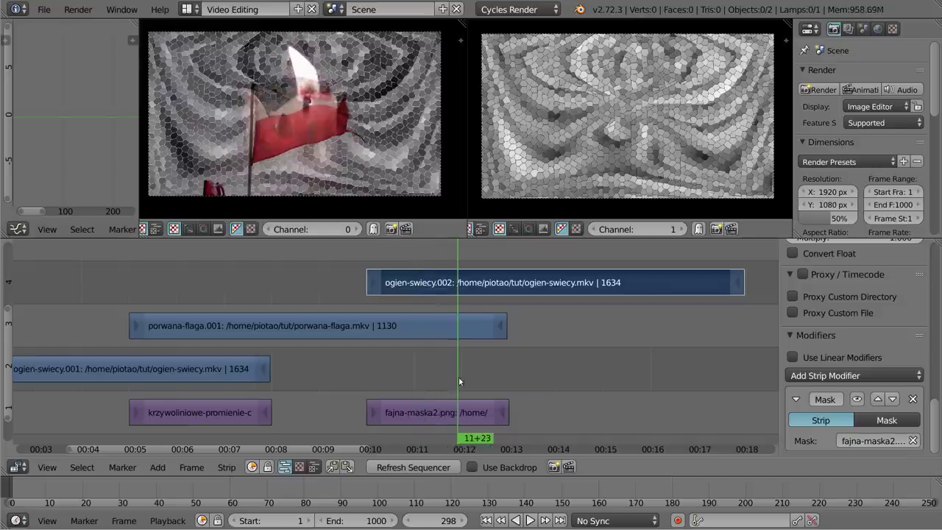
Add a Bright/Contrast modifier to fajna-maska2.png and keyframe Bright at -100 on frame 10+00.
right_click(423, 415)
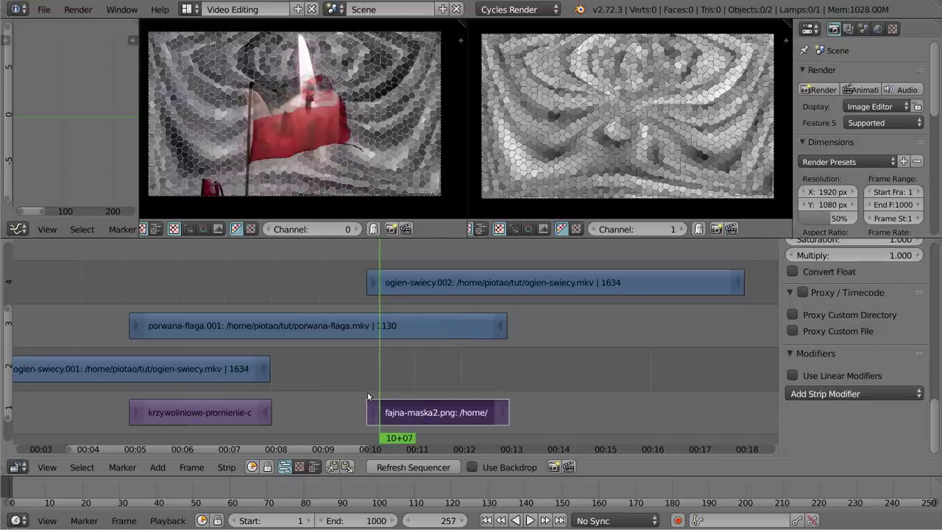
click(367, 397)
click(834, 393)
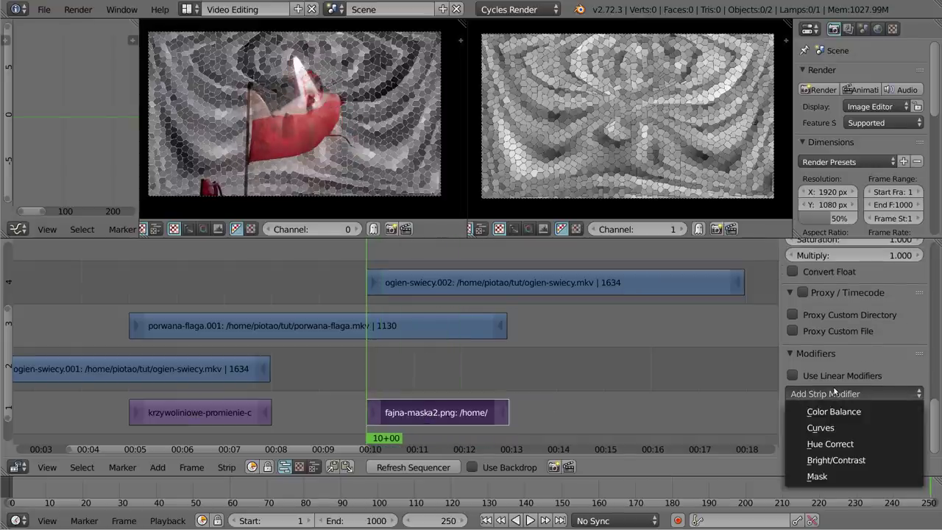
click(834, 460)
scroll(840, 374, down, 3)
click(836, 424)
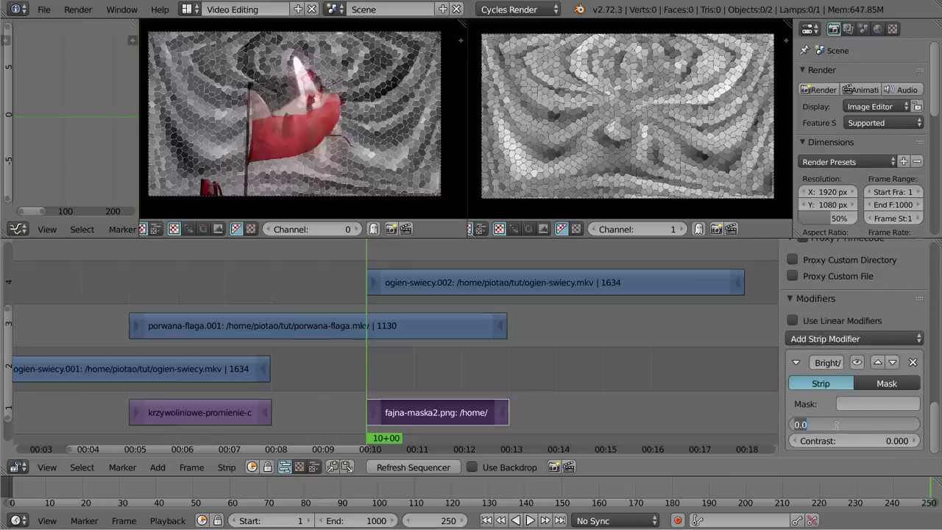
text(0)
key(Return)
key(i)
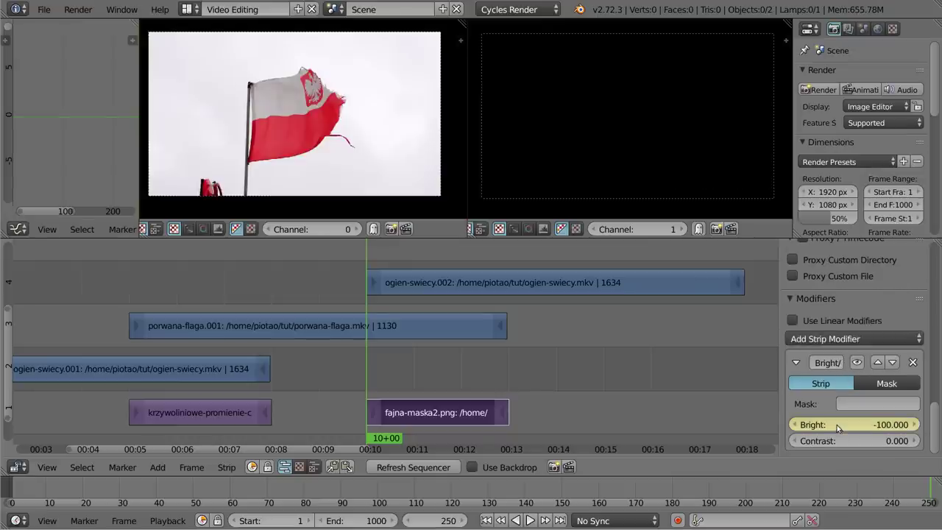
Review the frames around the transition start, returning to frame 10+00.
mouse_move(331, 296)
mouse_down()
mouse_move(315, 318)
mouse_move(398, 294)
mouse_up()
right_click(316, 324)
right_click(417, 288)
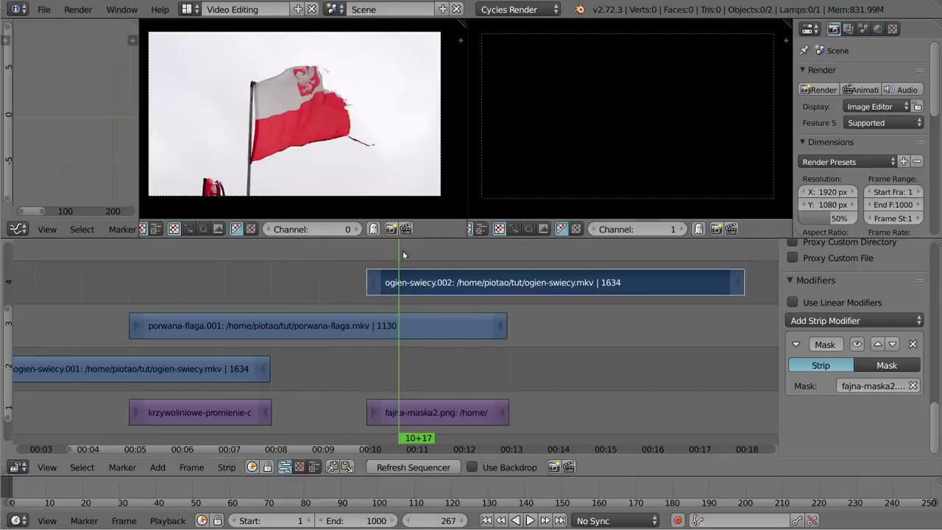
drag(403, 250, 399, 255)
key(Right)
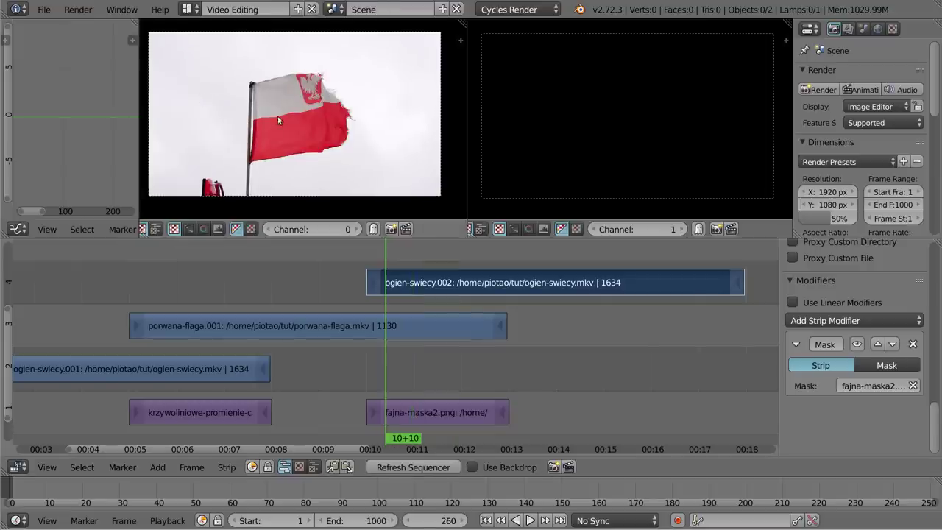
drag(379, 250, 367, 255)
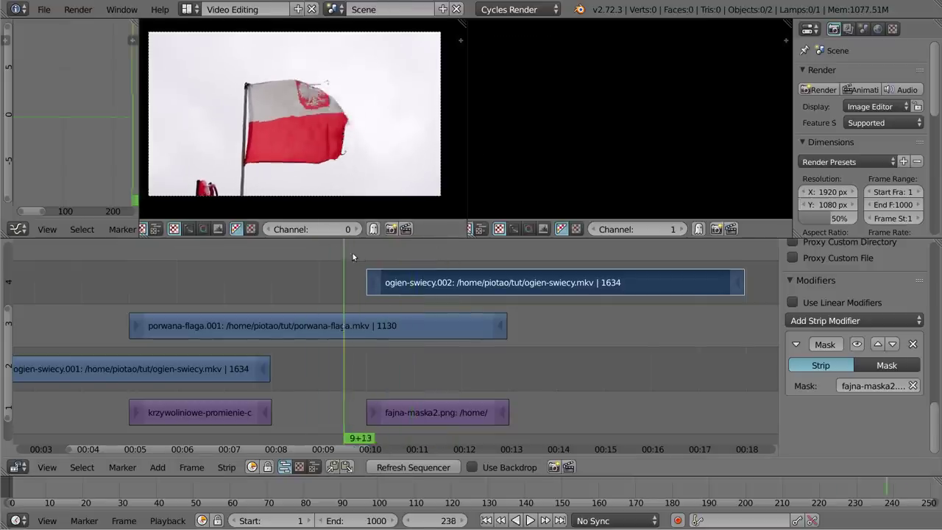
Keyframe the matte's Bright at 100 on its last frame, 12+24.
right_click(440, 415)
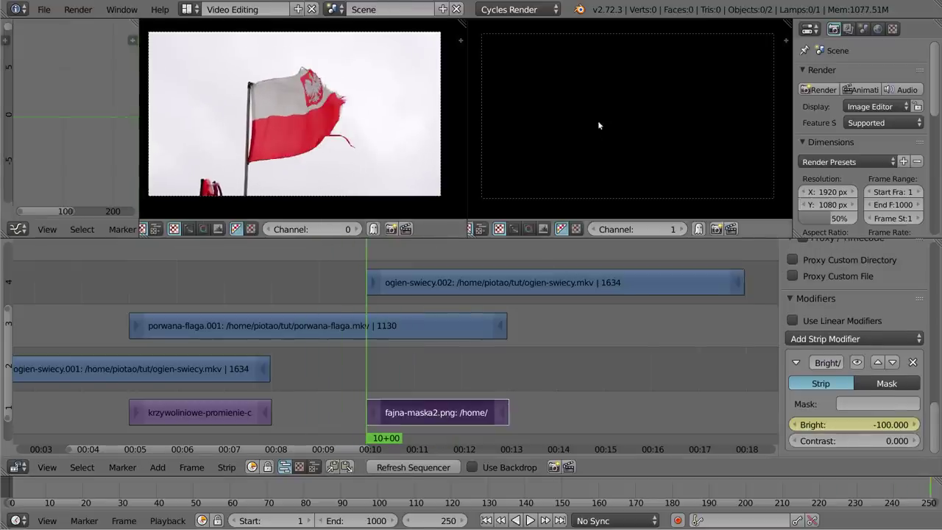
click(503, 379)
click(506, 380)
click(866, 420)
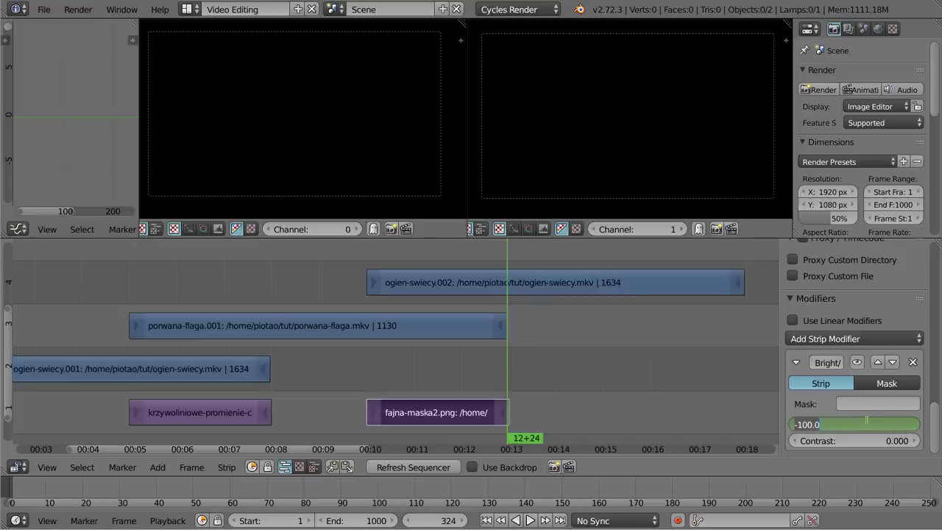
text(10)
key(Return)
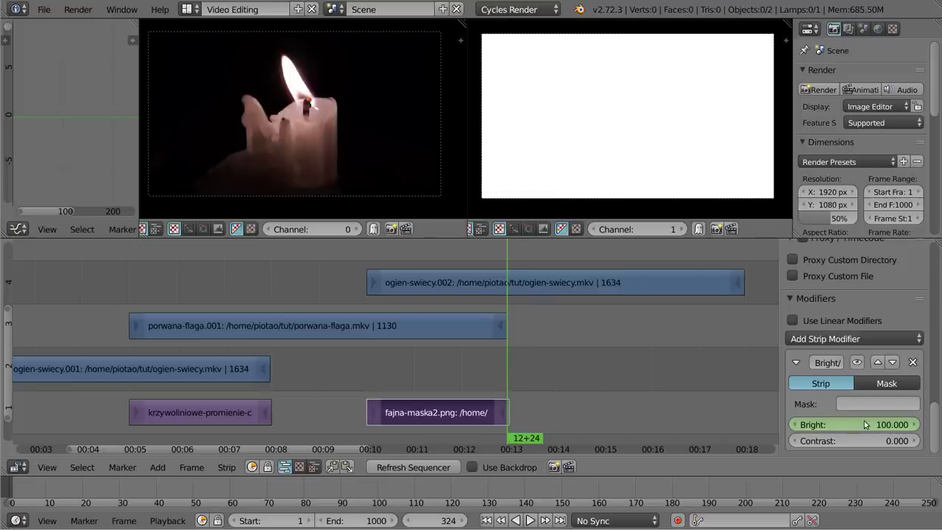
key(i)
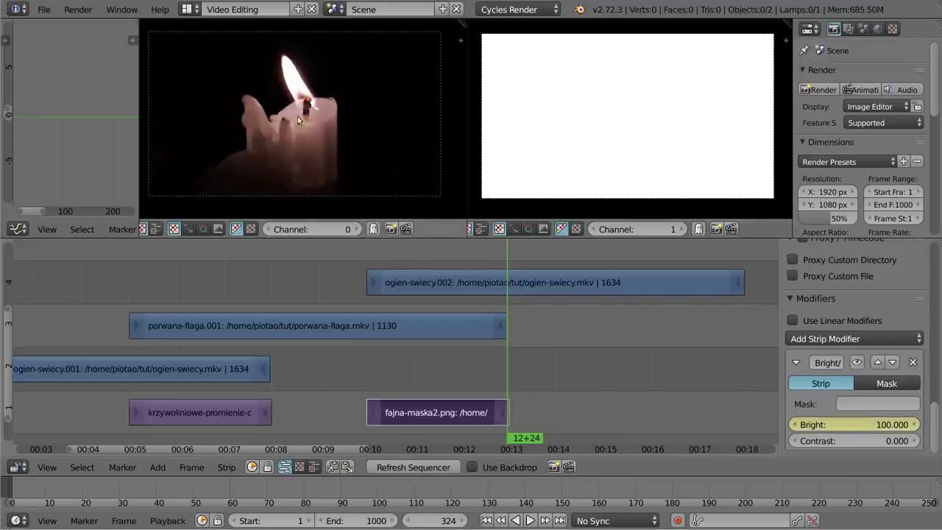
right_click(681, 280)
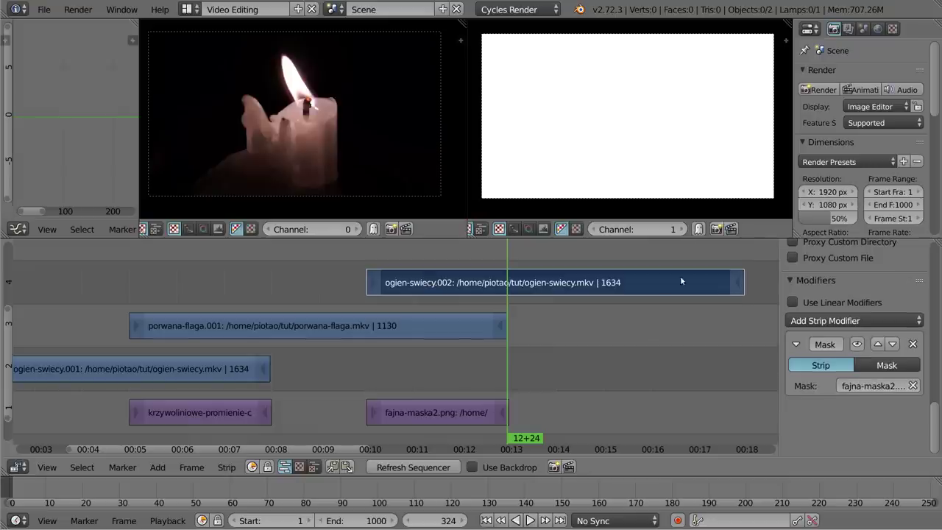
click(314, 249)
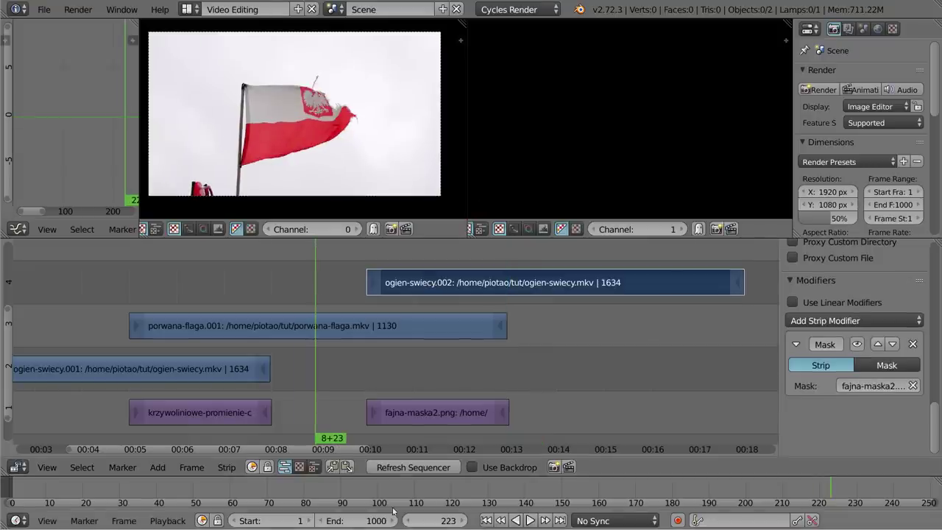
click(406, 471)
drag(347, 240, 404, 244)
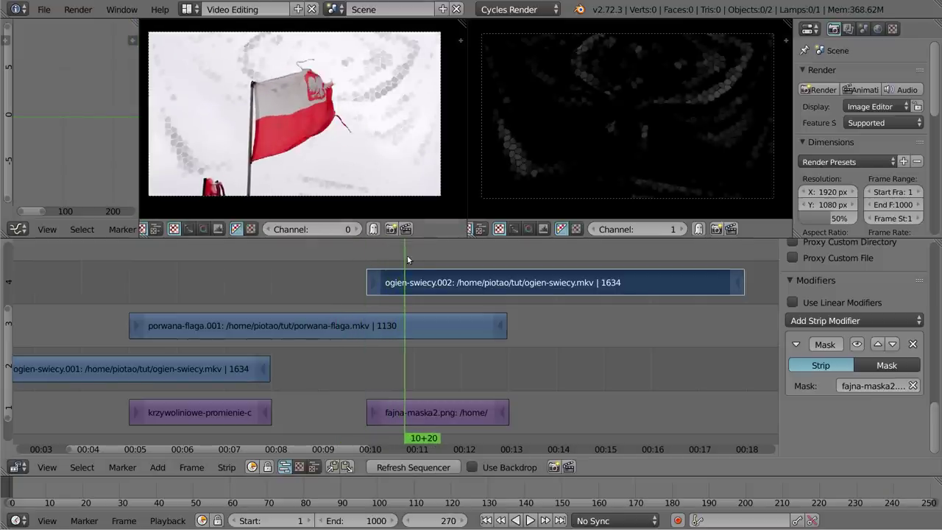
drag(407, 255, 439, 253)
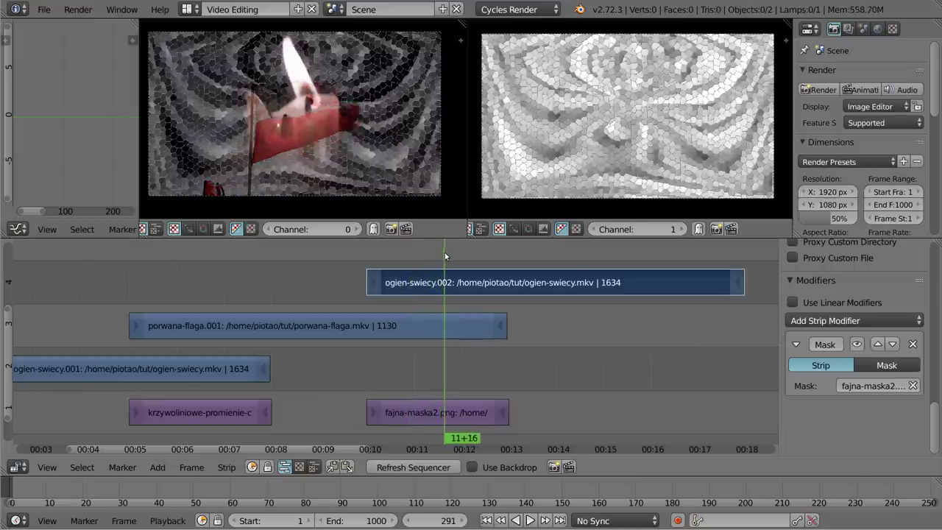
drag(440, 253, 518, 245)
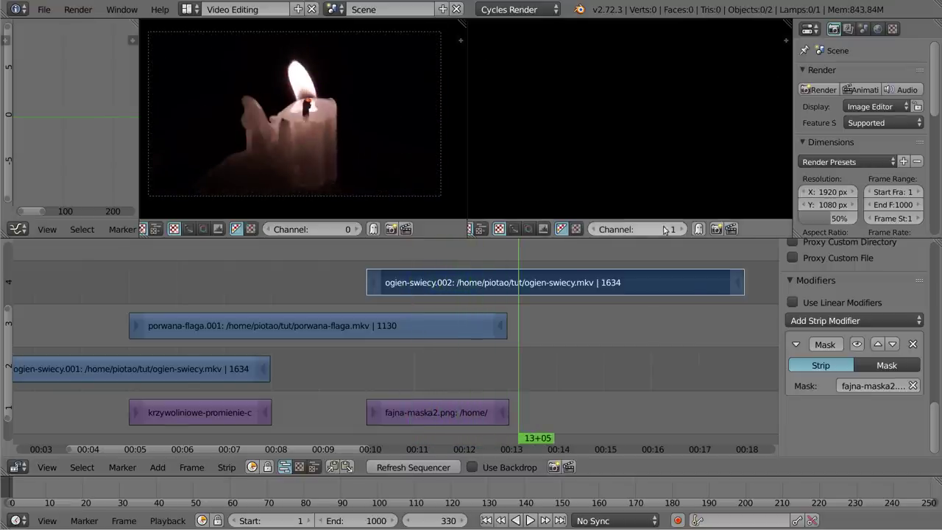
Merge the two previews into one large preview centred on the candle above a shorter timeline.
drag(459, 23, 479, 34)
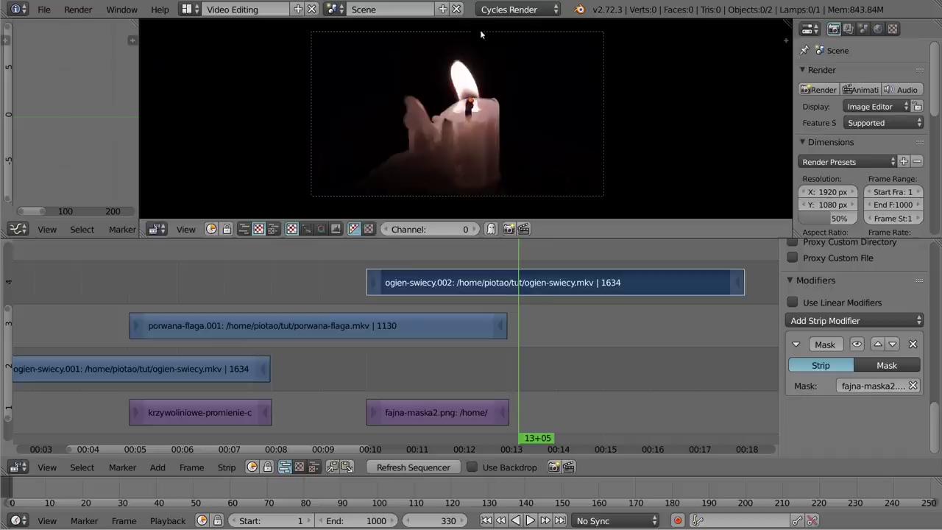
key(Home)
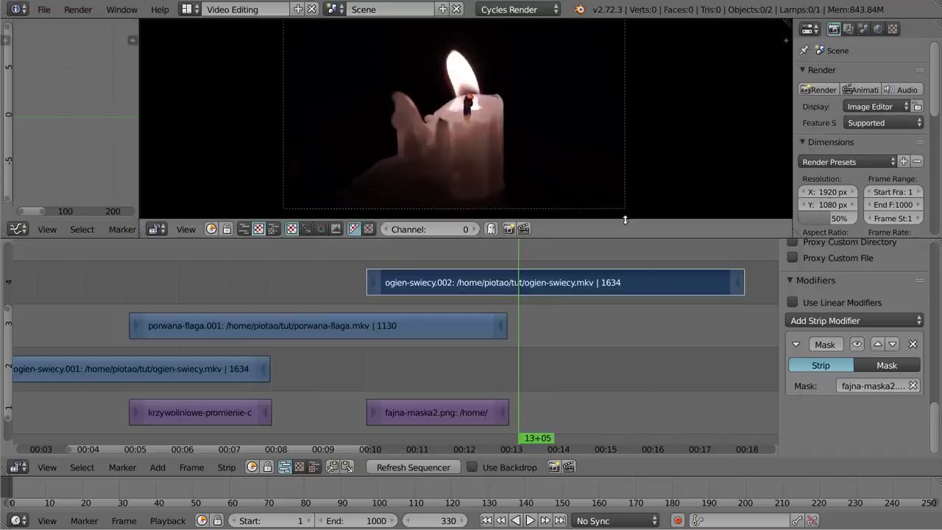
drag(625, 238, 621, 359)
scroll(487, 167, up, 1)
scroll(487, 168, up, 1)
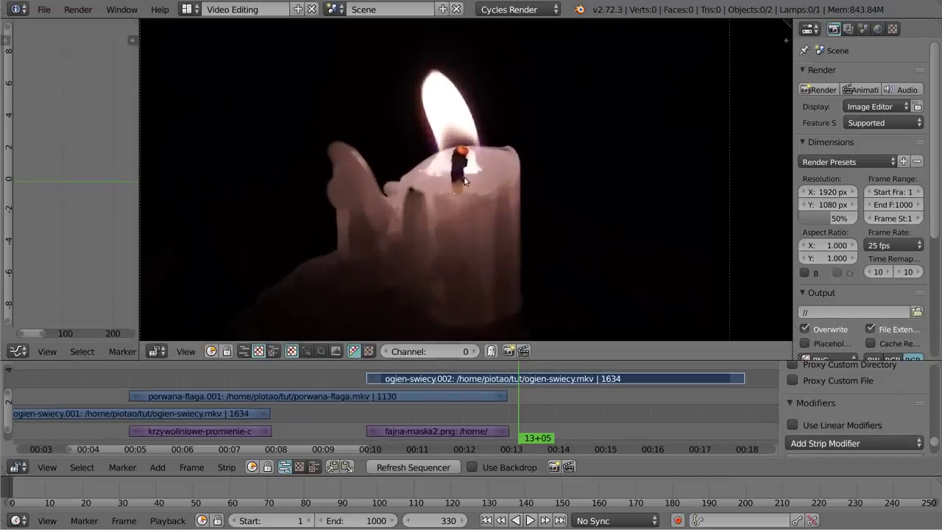
scroll(509, 180, up, 1)
drag(510, 180, 500, 179)
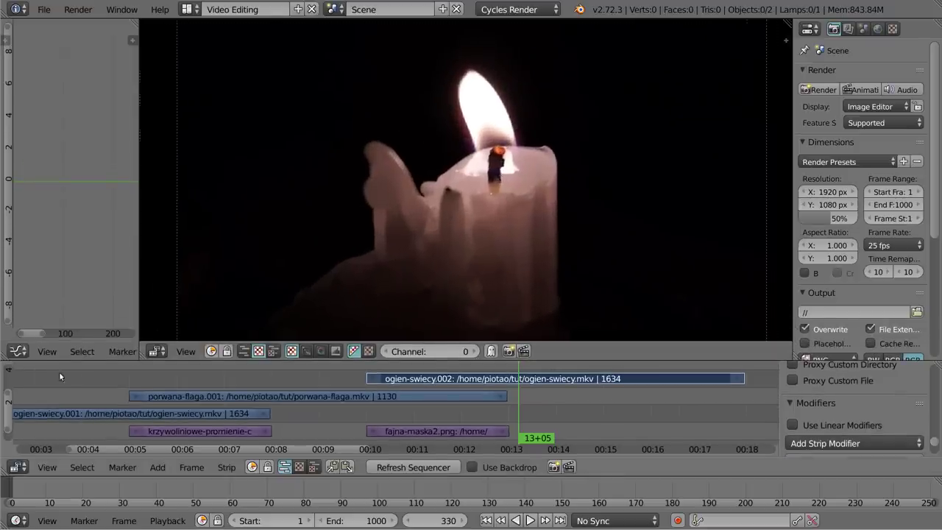
Fit all strips in the timeline and play the whole edit from frame 0.
key(Home)
click(188, 373)
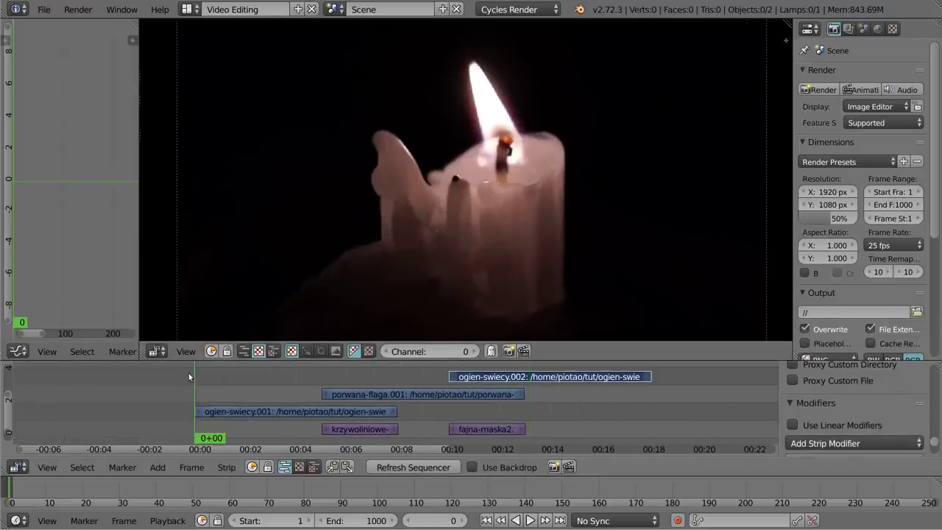
key(alt+a)
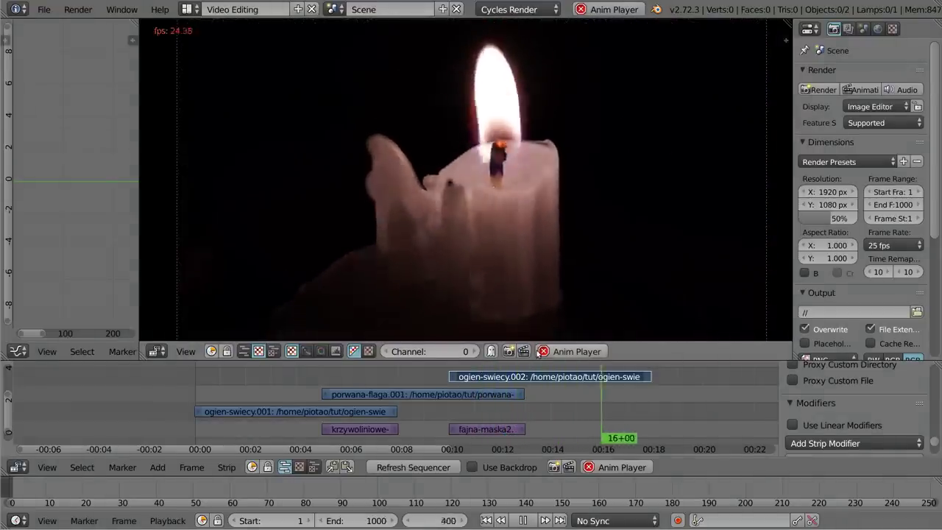
key(Escape)
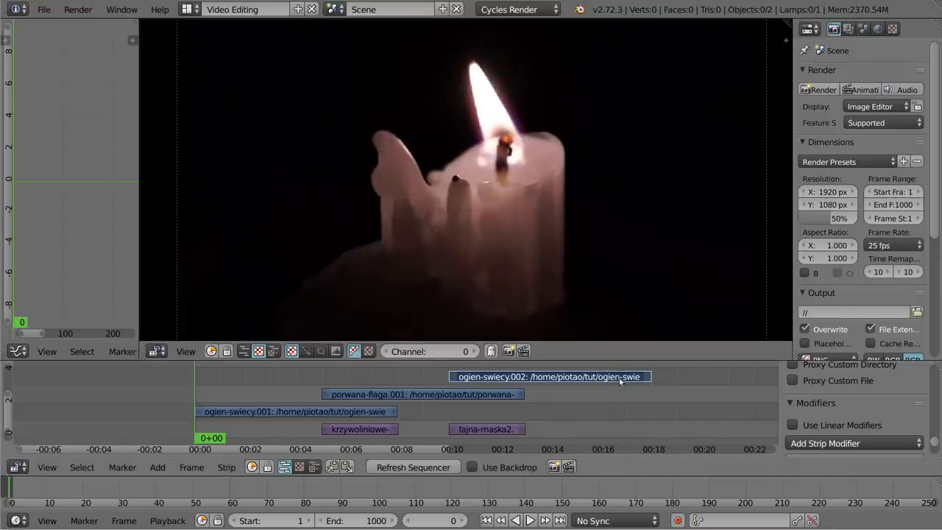
Enlarge the strip timeline and put the playhead at frame 450.
drag(614, 362, 614, 224)
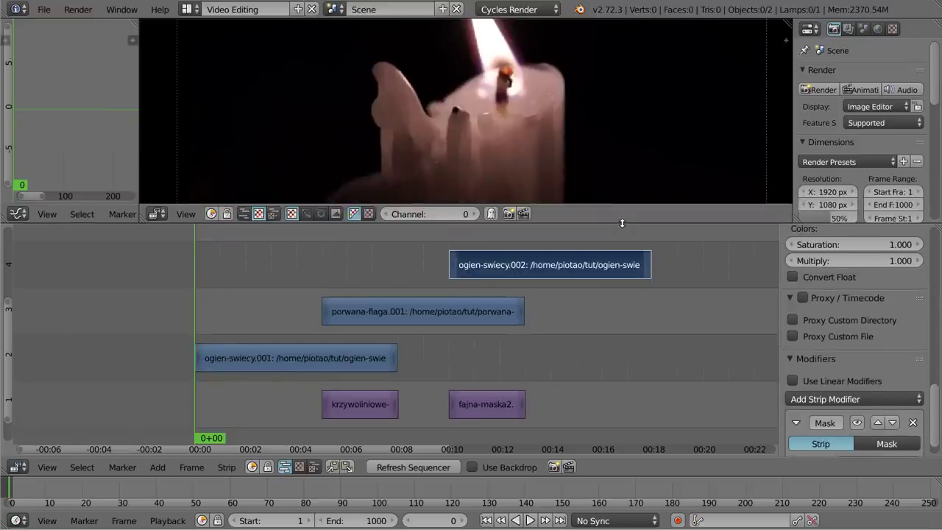
drag(449, 381, 427, 378)
right_click(478, 393)
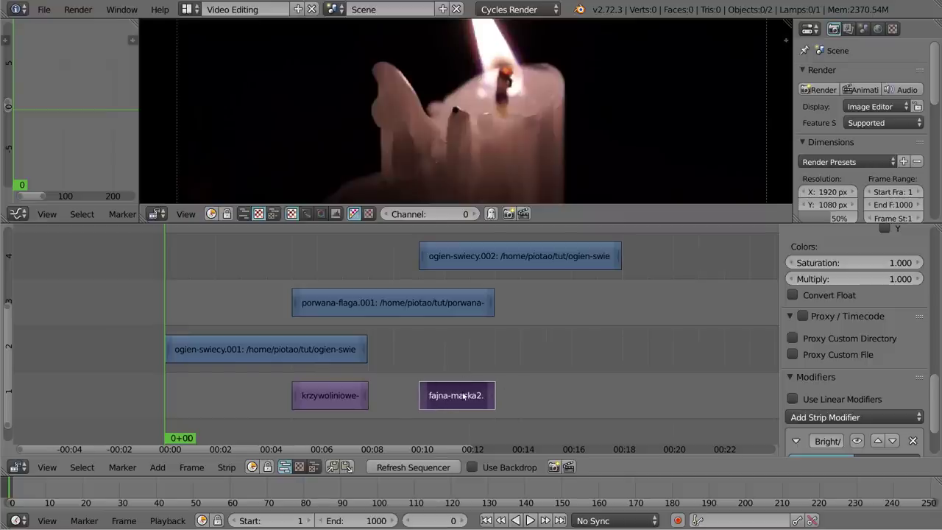
scroll(549, 269, right, 6)
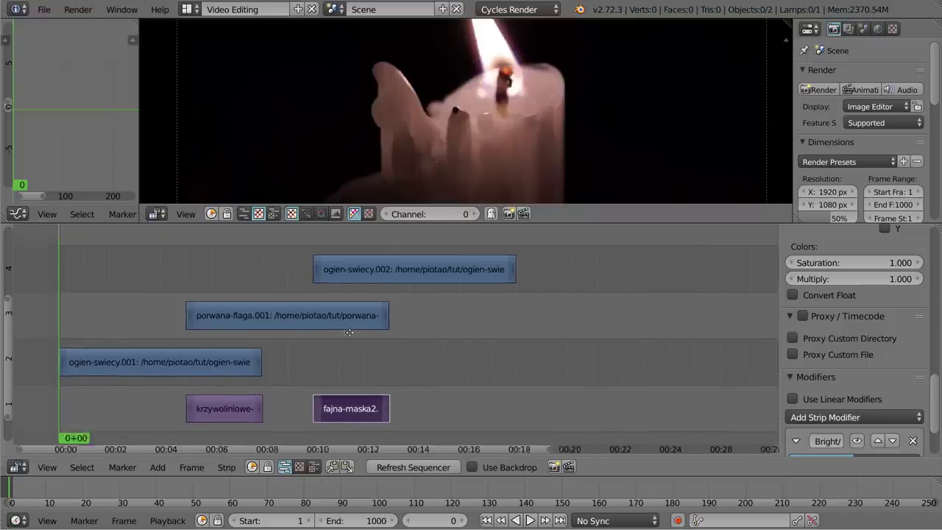
click(460, 355)
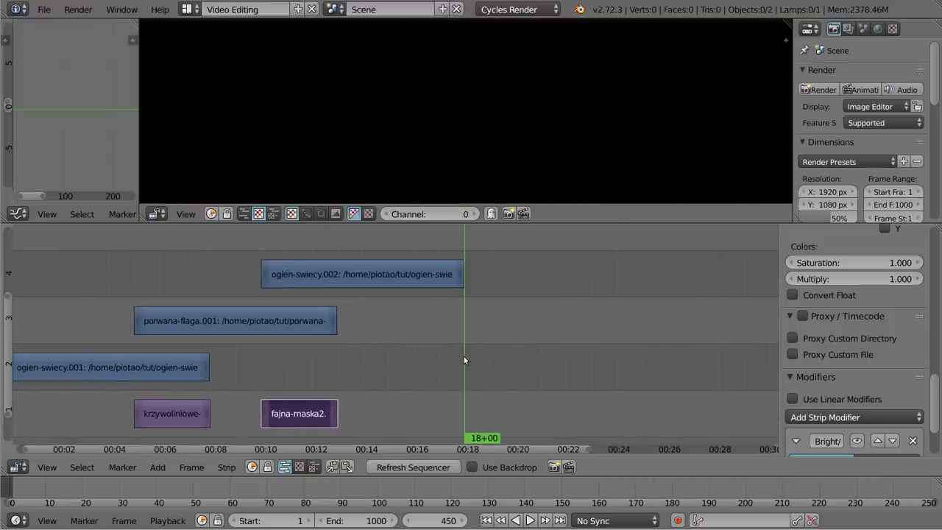
Add przejscie.mov from vid-masks as a movie strip at frame 450.
key(shift+a)
click(499, 337)
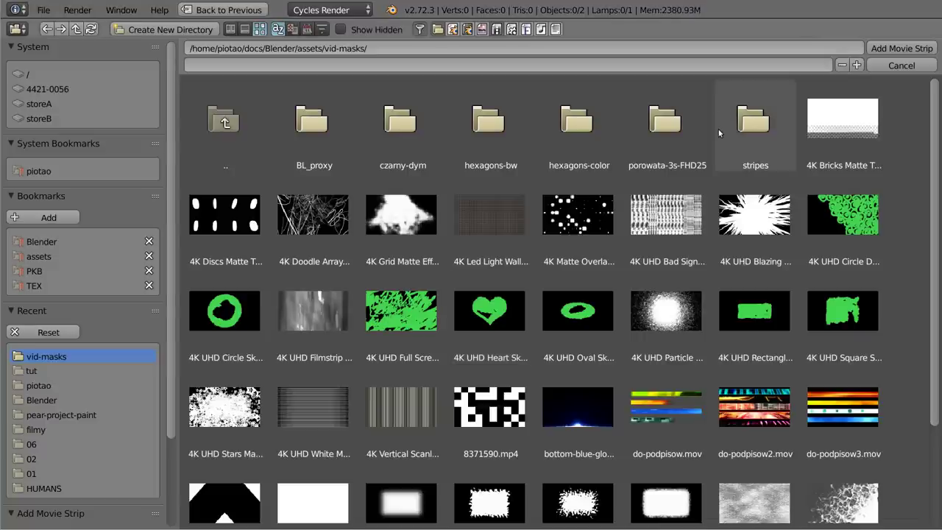
scroll(421, 326, down, 5)
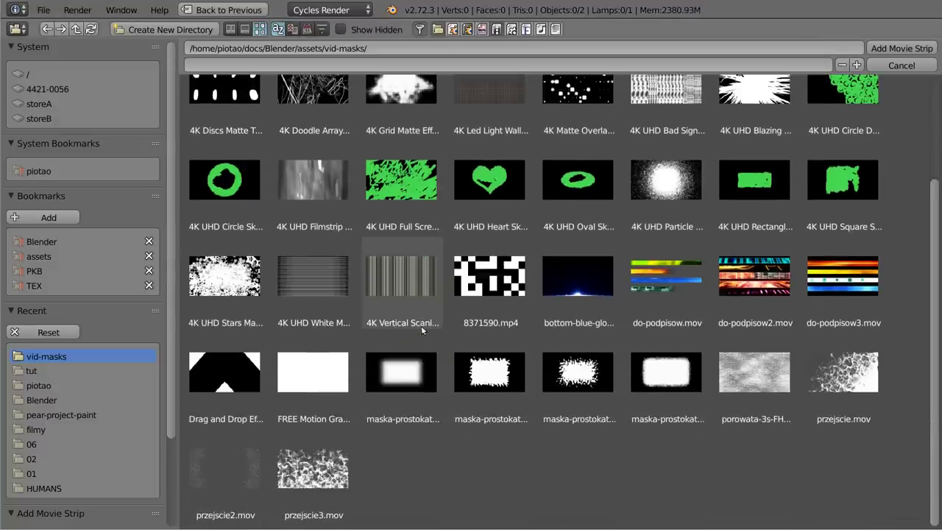
click(818, 423)
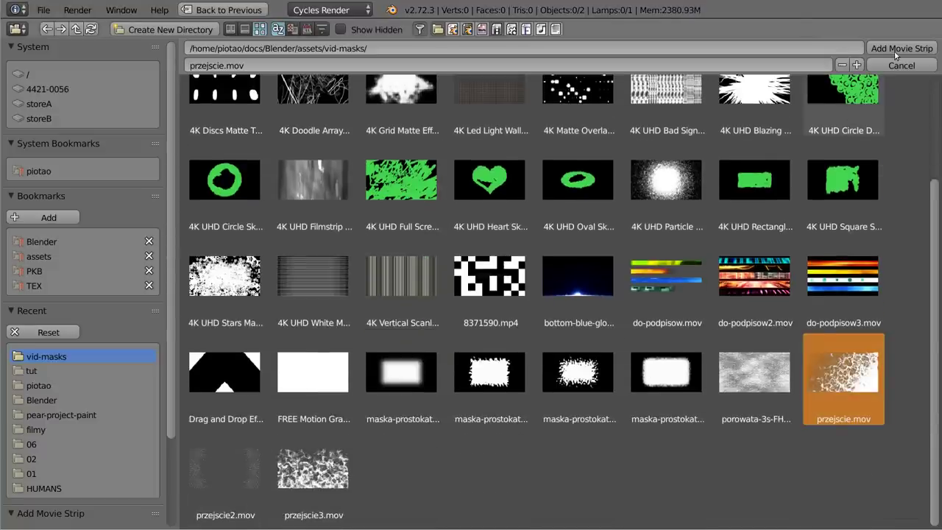
click(901, 48)
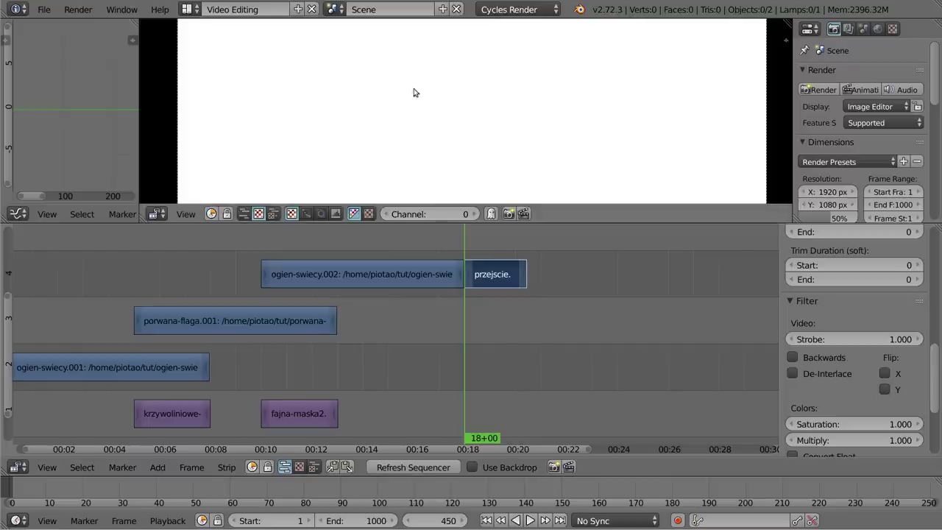
Scrub into the new przejscie.mov clip, cancelling an accidental move of the fajna-maska2 strip's end.
scroll(464, 129, down, 4)
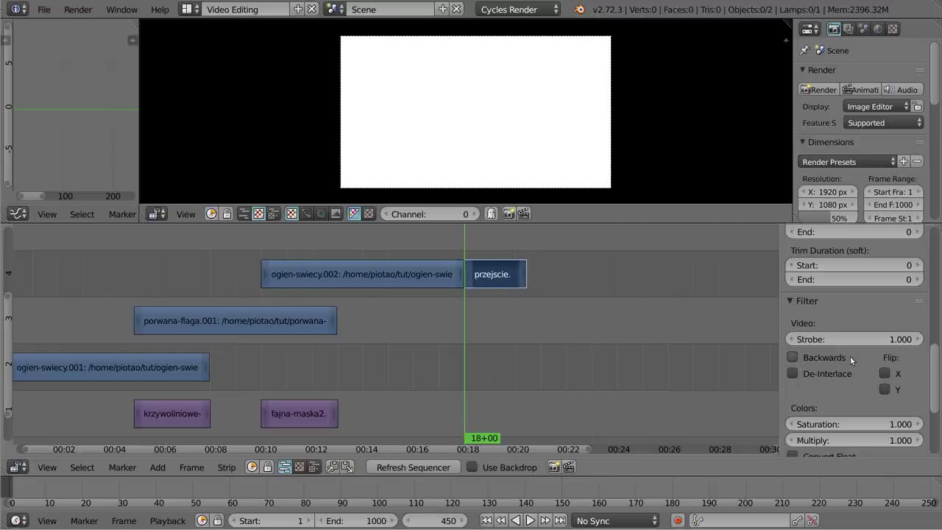
mouse_move(463, 234)
mouse_down()
mouse_move(506, 229)
mouse_move(525, 453)
mouse_up()
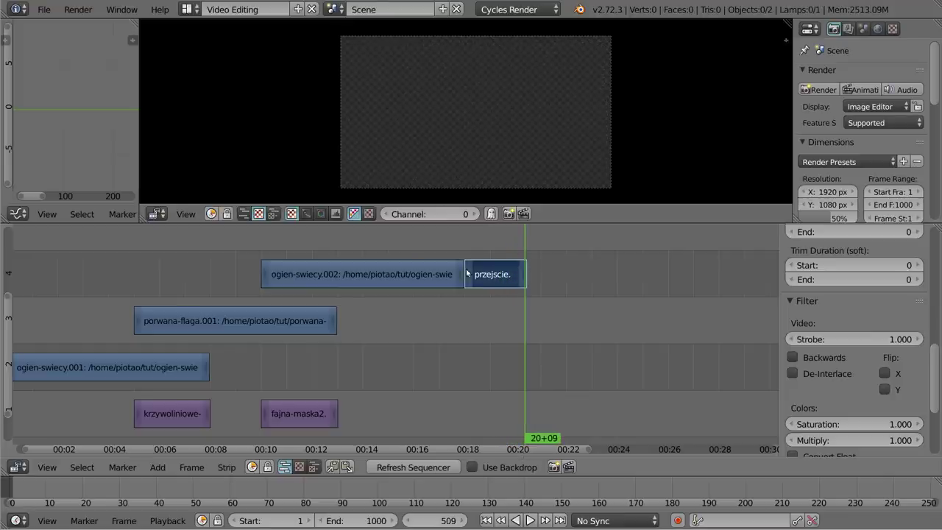
right_click(336, 413)
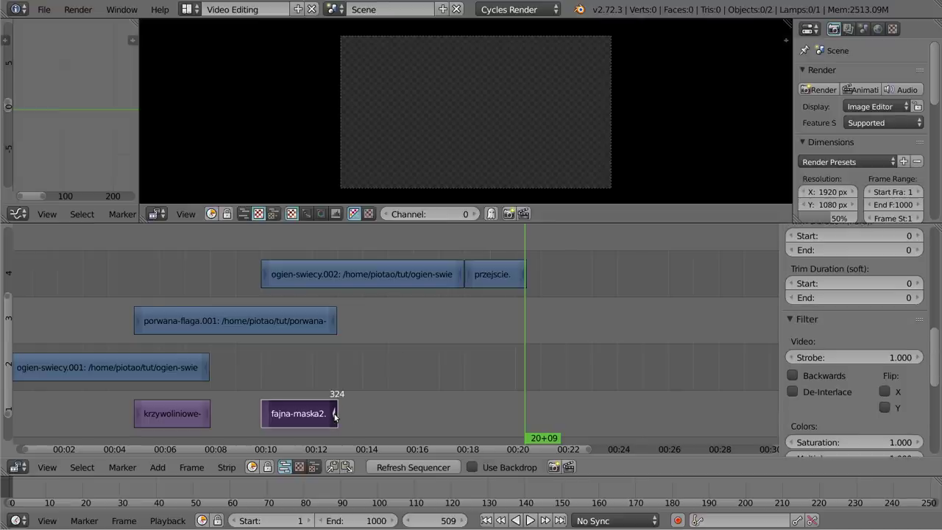
key(g)
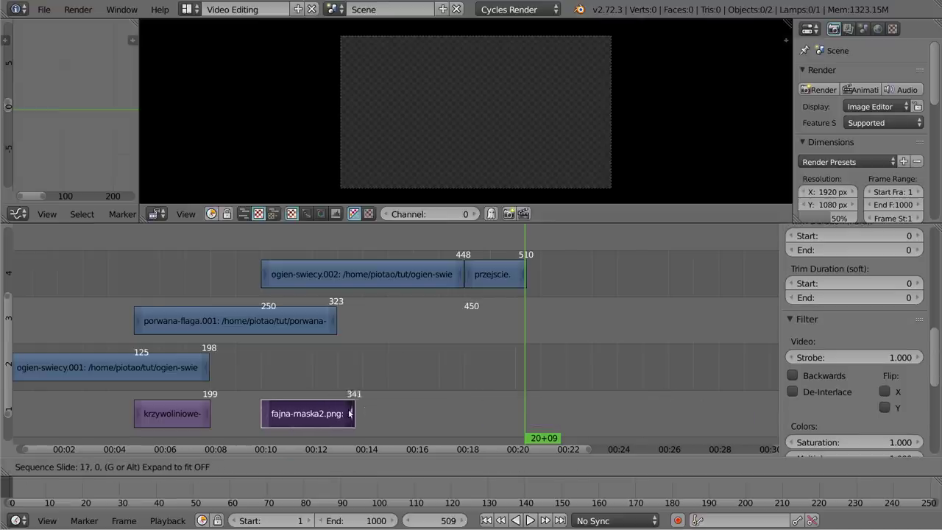
right_click(670, 408)
Extend the przejscie strip's end to frame 611 and scrub through the lengthened clip.
right_click(501, 278)
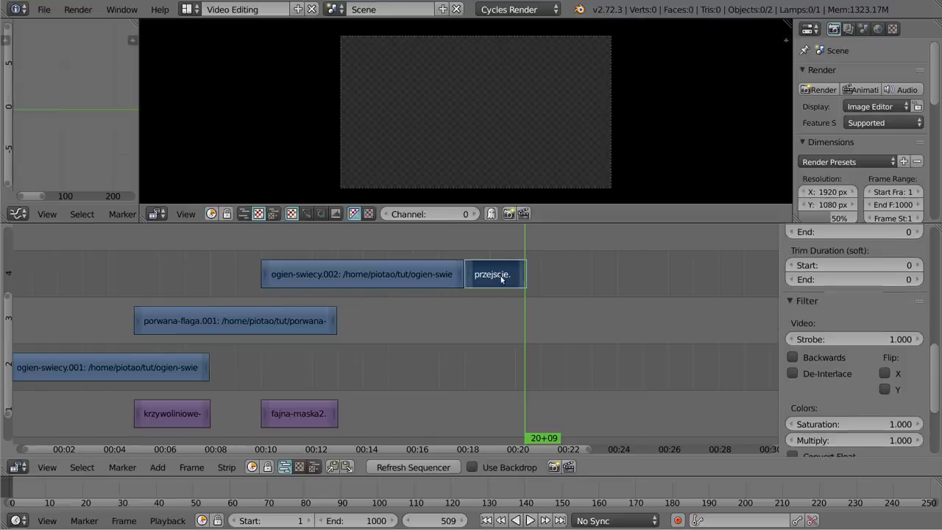
right_click(522, 274)
key(g)
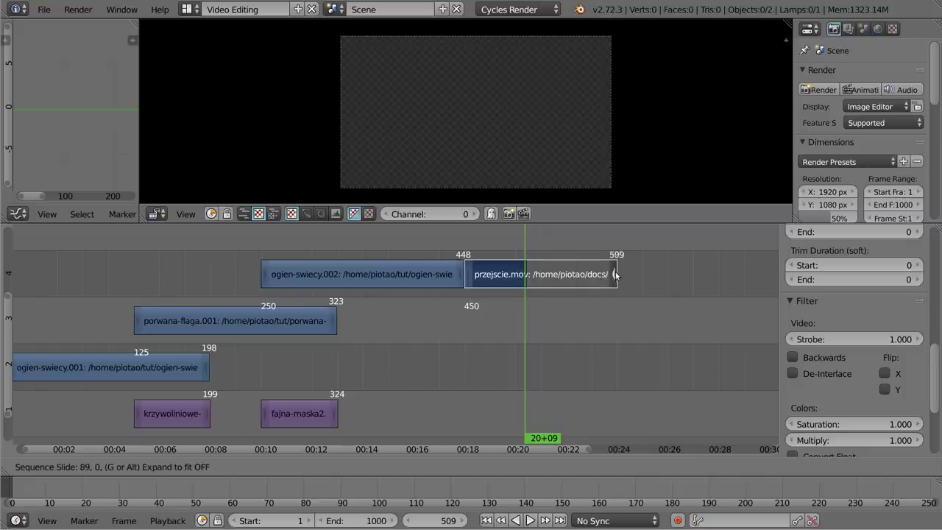
click(625, 273)
scroll(578, 259, up, 2)
scroll(581, 274, up, 1)
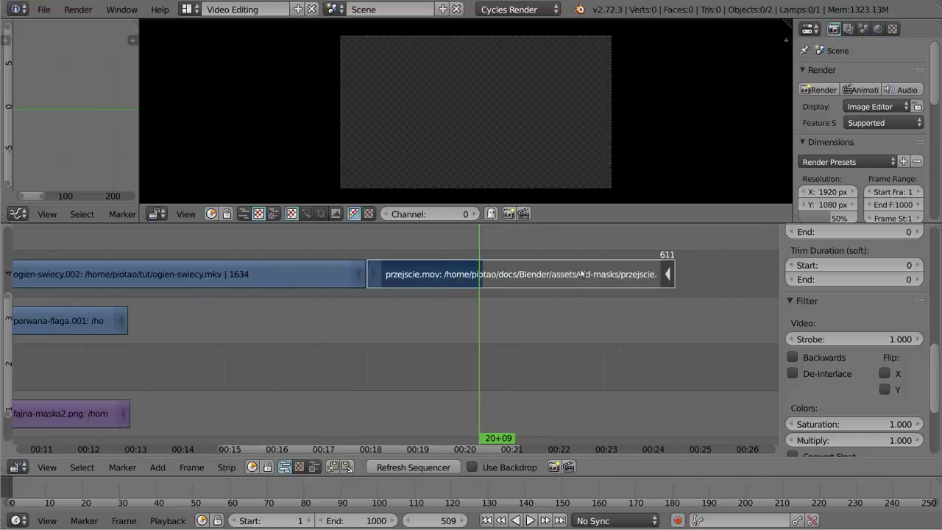
drag(365, 249, 565, 253)
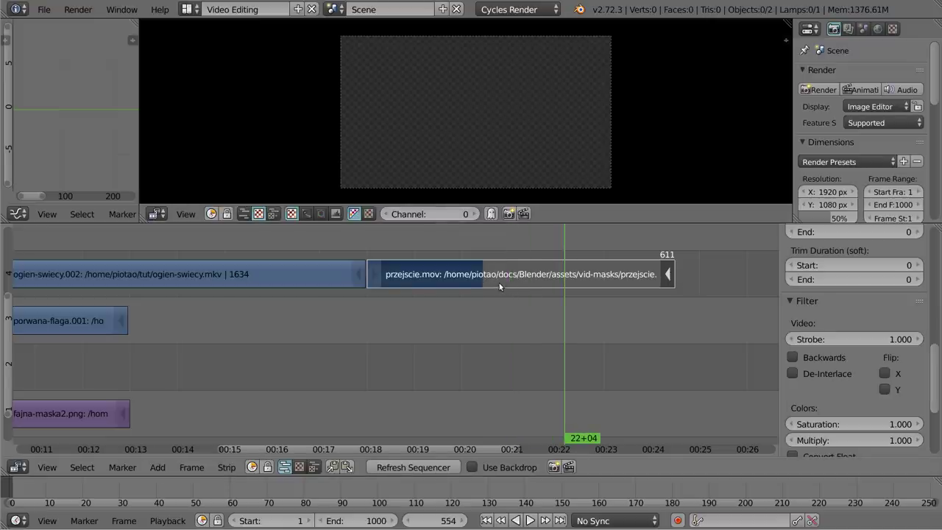
drag(498, 283, 492, 380)
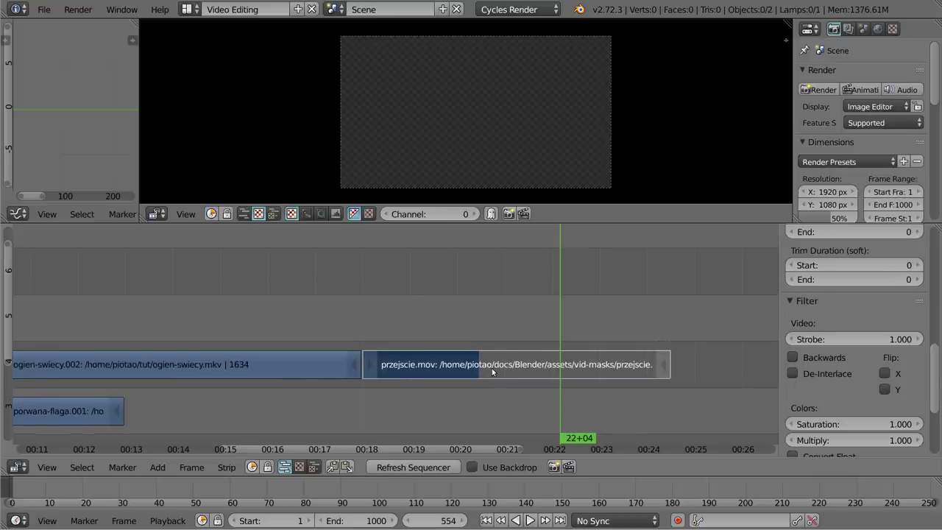
key(shift+a)
mouse_move(498, 439)
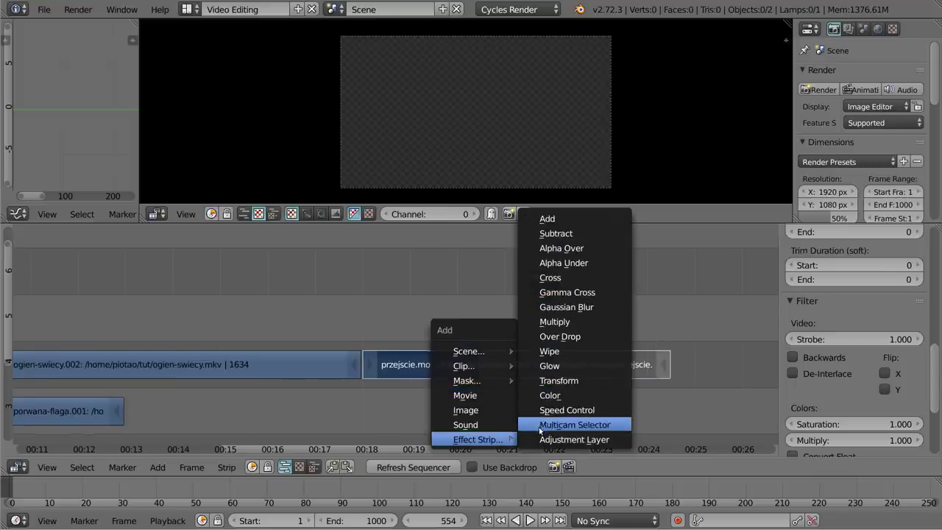
click(618, 412)
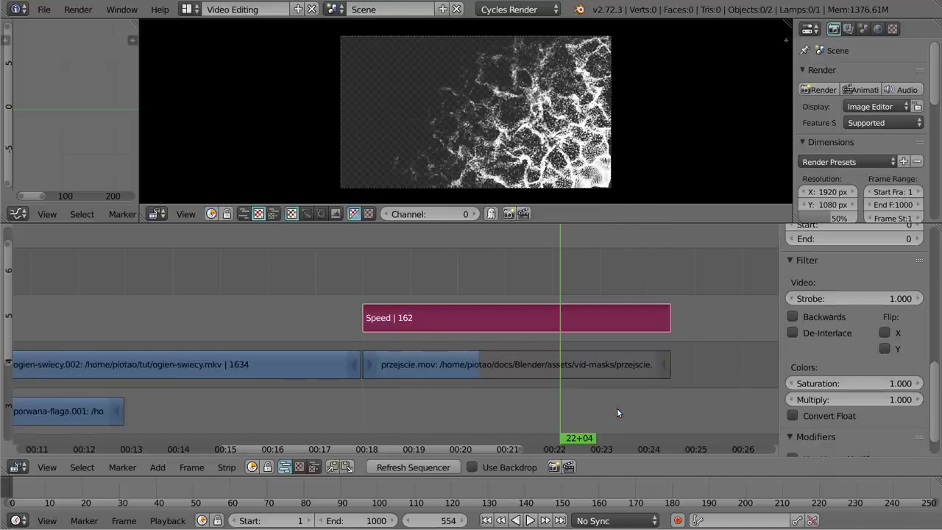
drag(366, 279, 664, 294)
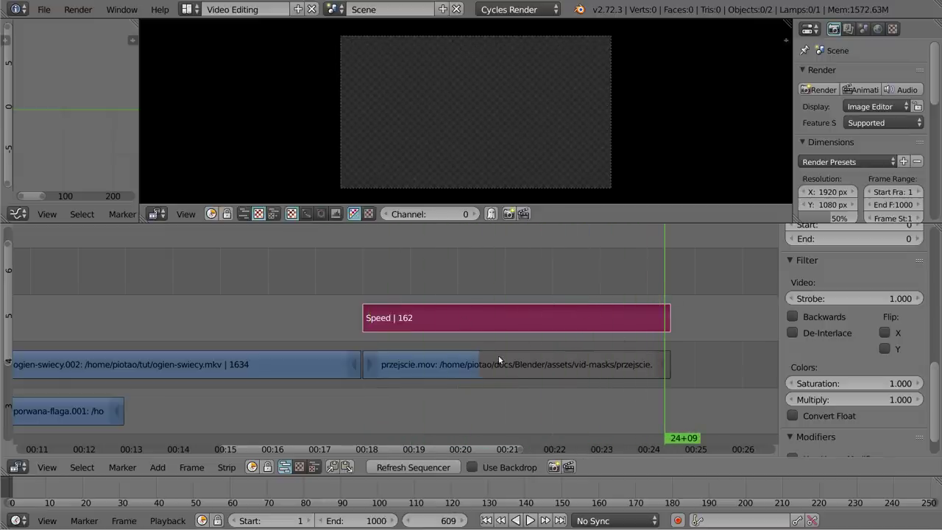
scroll(498, 359, down, 3)
scroll(486, 331, up, 3)
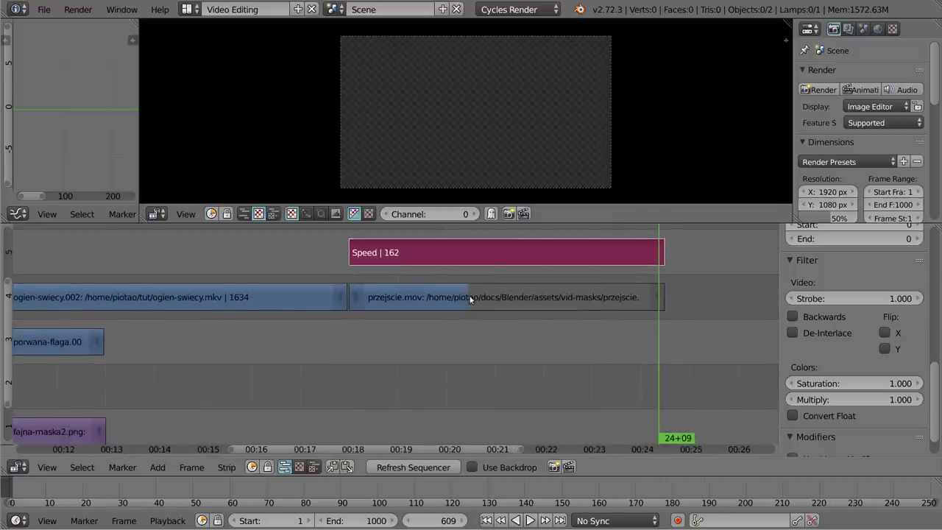
Erase the Speed and przejscie strips and add przejscie3.mov at frame 450.
right_click(449, 298)
key(x)
click(438, 288)
click(353, 372)
drag(353, 373, 349, 370)
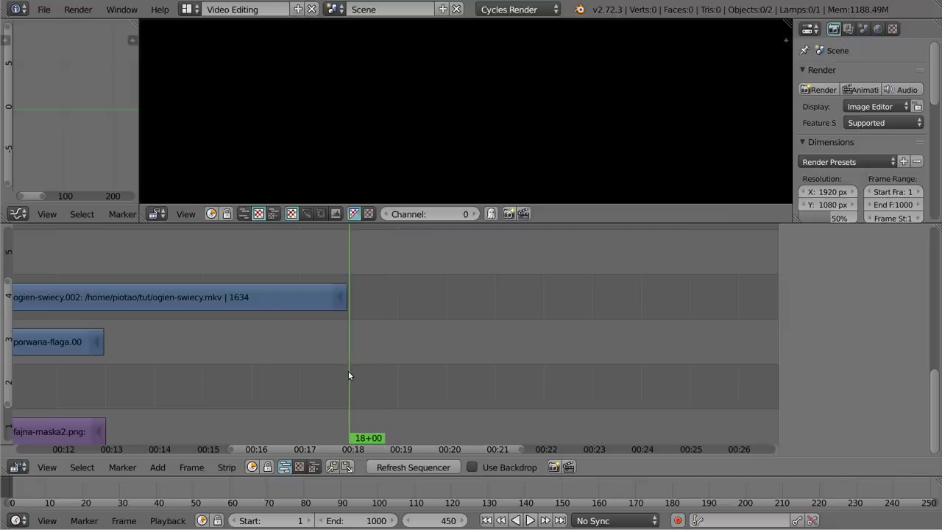
key(shift+a)
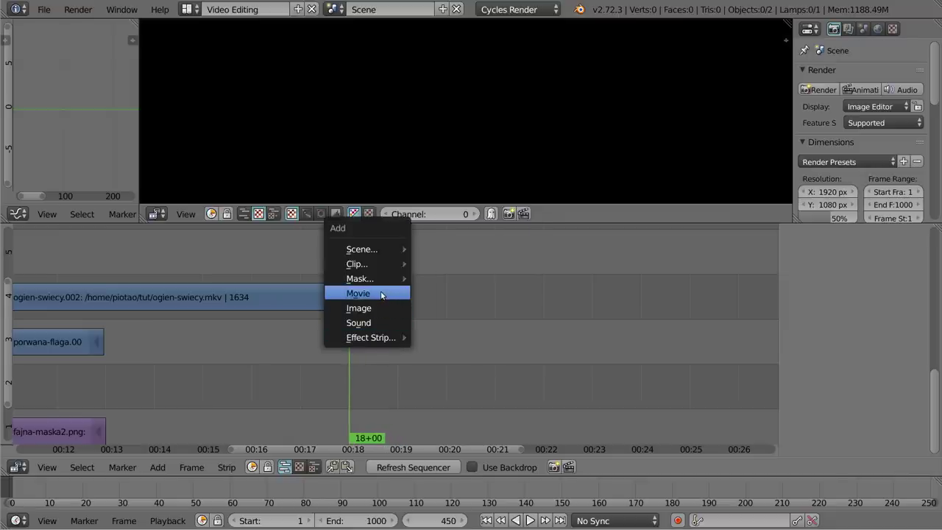
click(378, 294)
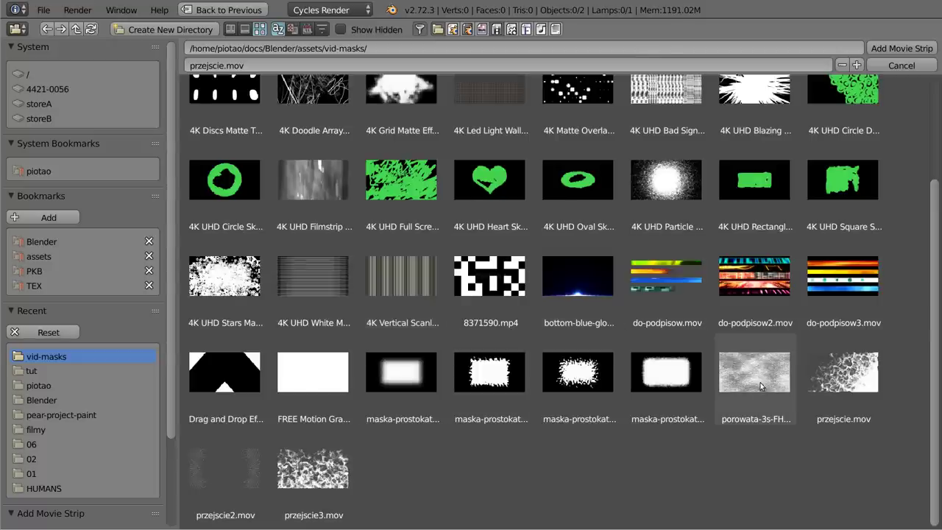
double_click(315, 477)
drag(355, 259, 482, 254)
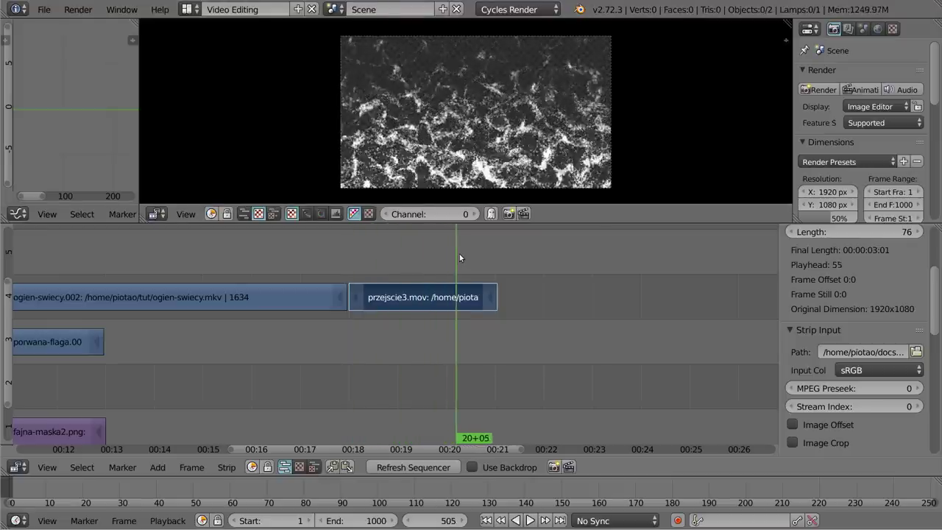
Replace przejscie3.mov with the 4K UHD Stars Matte clip at frame 450 and preview it.
key(x)
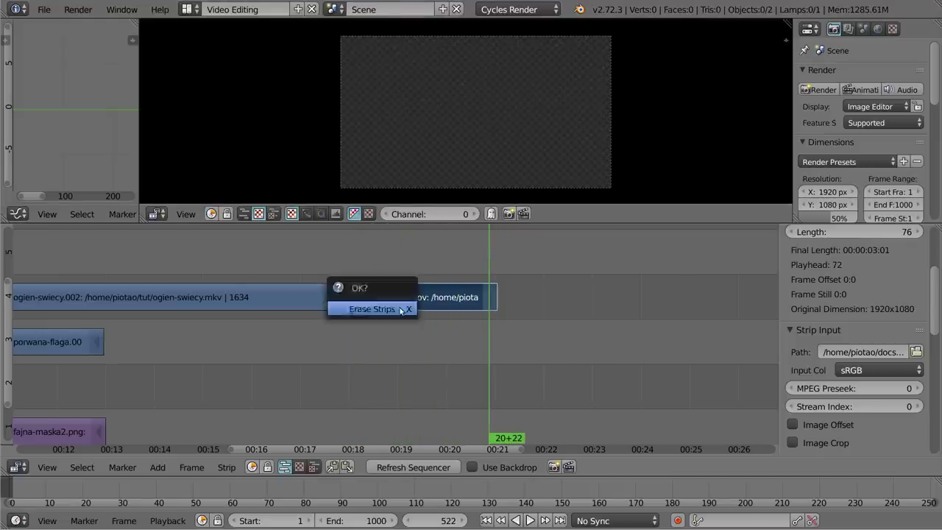
click(349, 307)
click(350, 301)
key(shift+a)
click(350, 301)
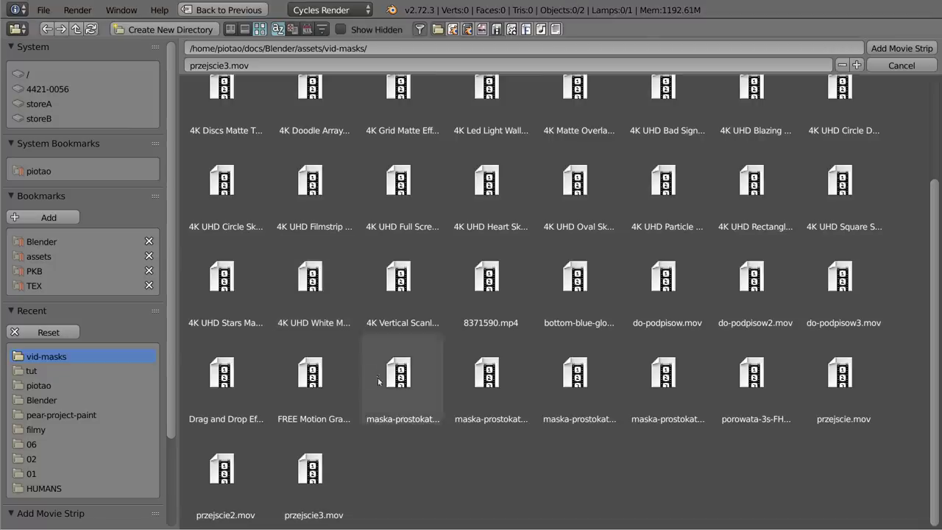
double_click(227, 287)
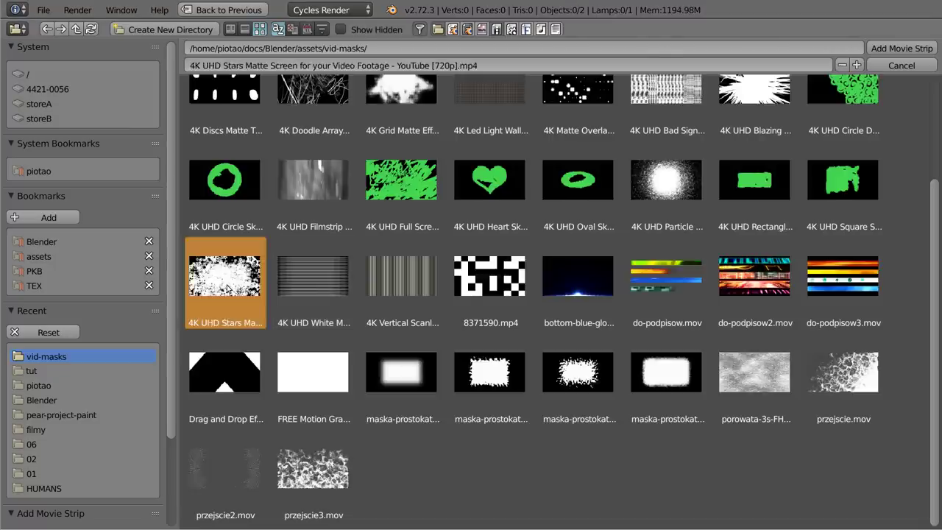
drag(356, 263, 703, 274)
Erase the stars matte's channel-5 sound strip and scrub through the remaining video strip.
key(Home)
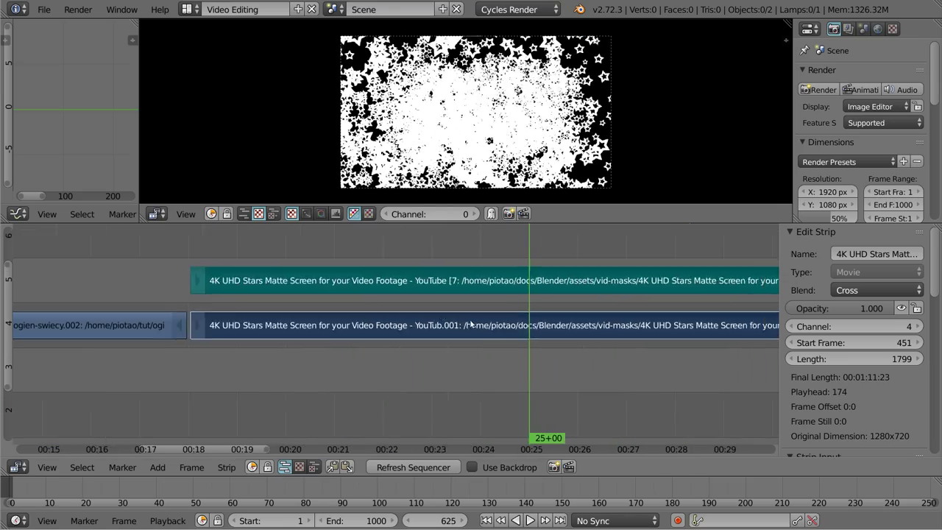
click(562, 294)
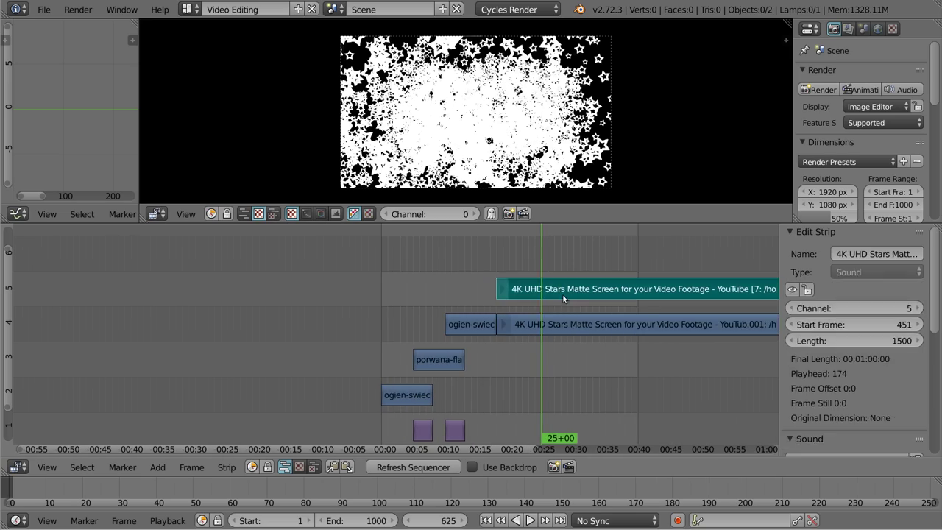
key(x)
click(579, 301)
key(Home)
scroll(295, 275, down, 5)
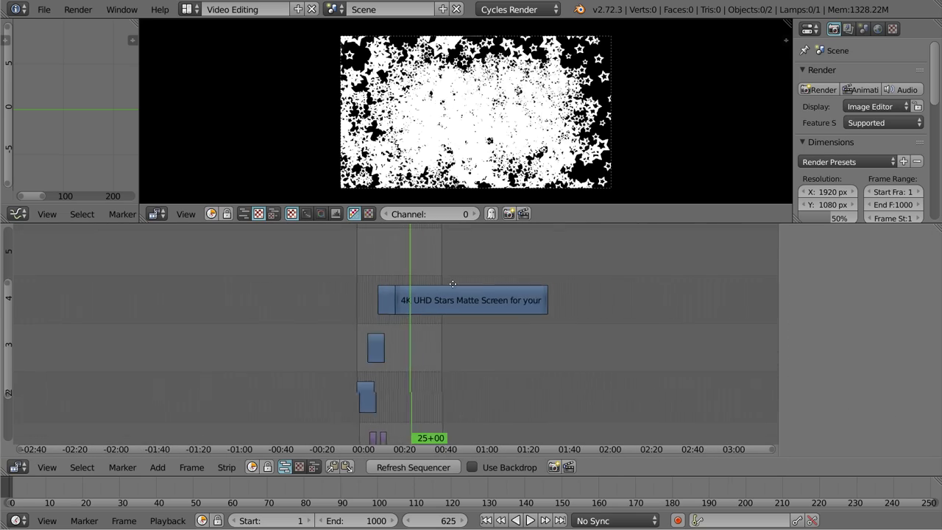
click(416, 271)
drag(416, 271, 501, 268)
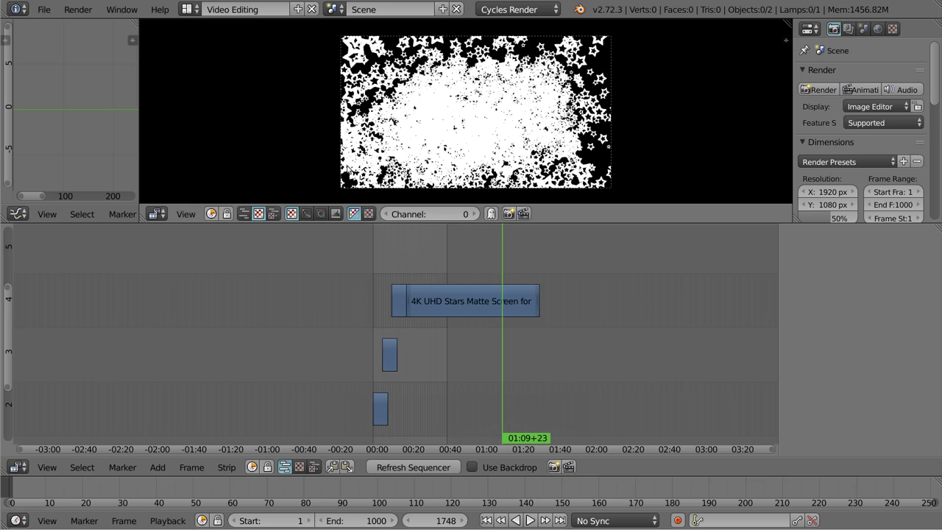
drag(500, 272, 405, 289)
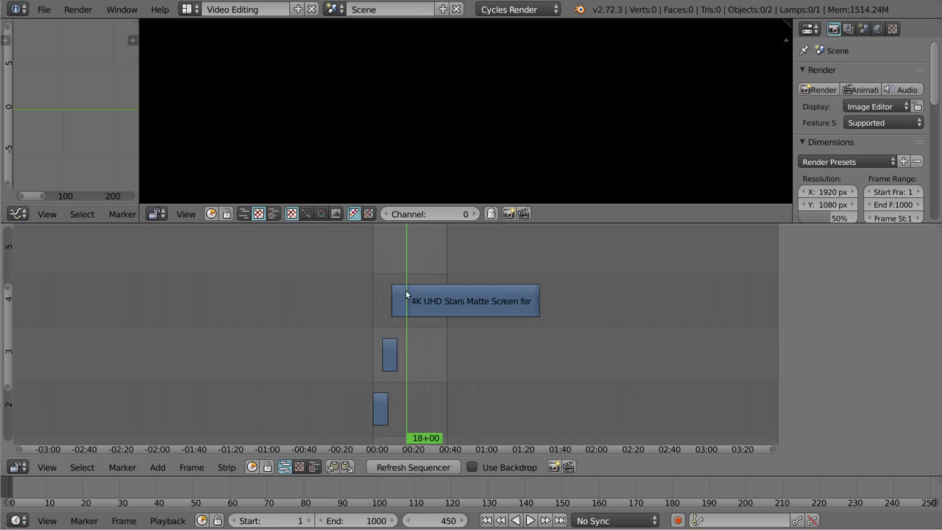
Add a Bright/Contrast modifier to the stars matte and keyframe Bright at -100 at its start.
click(406, 279)
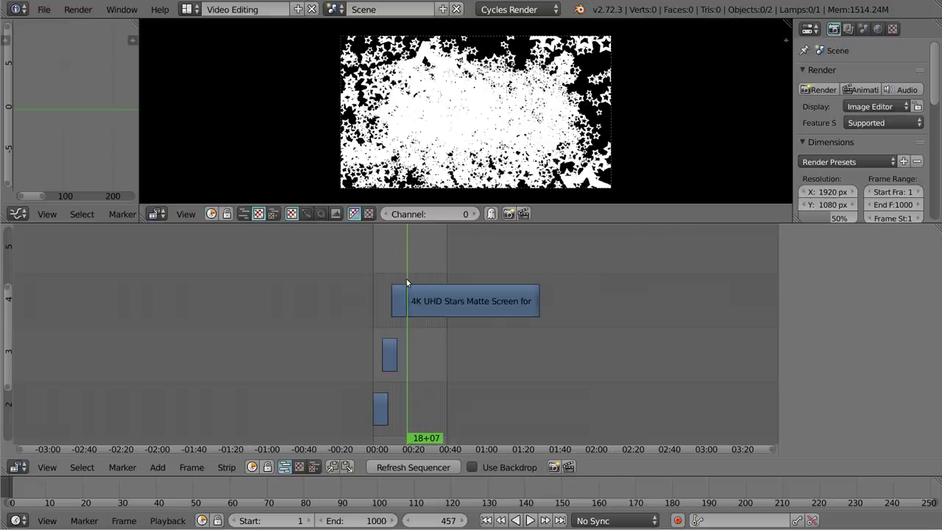
right_click(471, 295)
scroll(840, 402, down, 5)
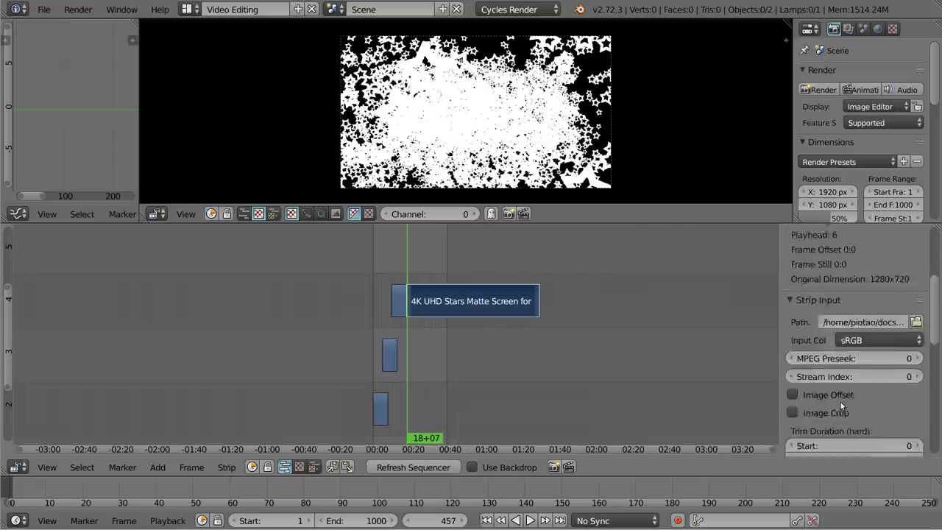
scroll(840, 402, down, 5)
scroll(839, 401, down, 4)
click(835, 443)
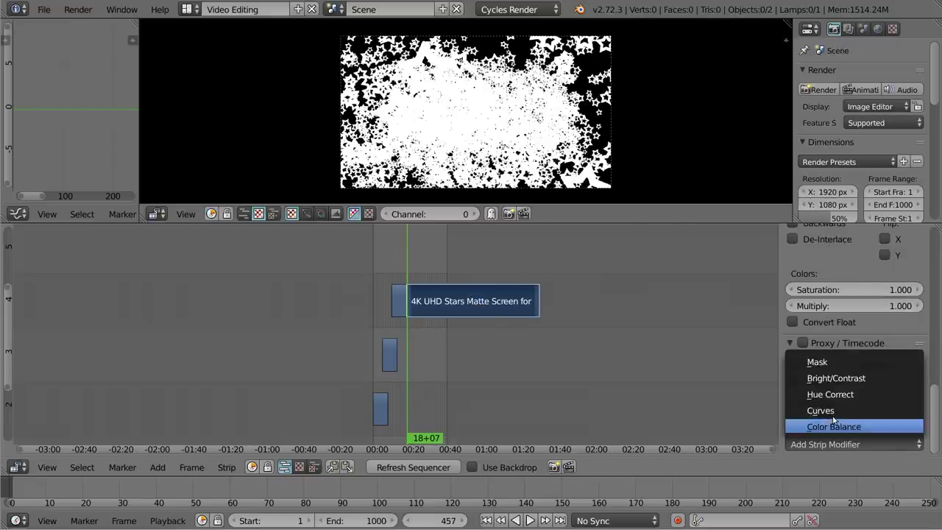
click(832, 378)
scroll(838, 397, down, 4)
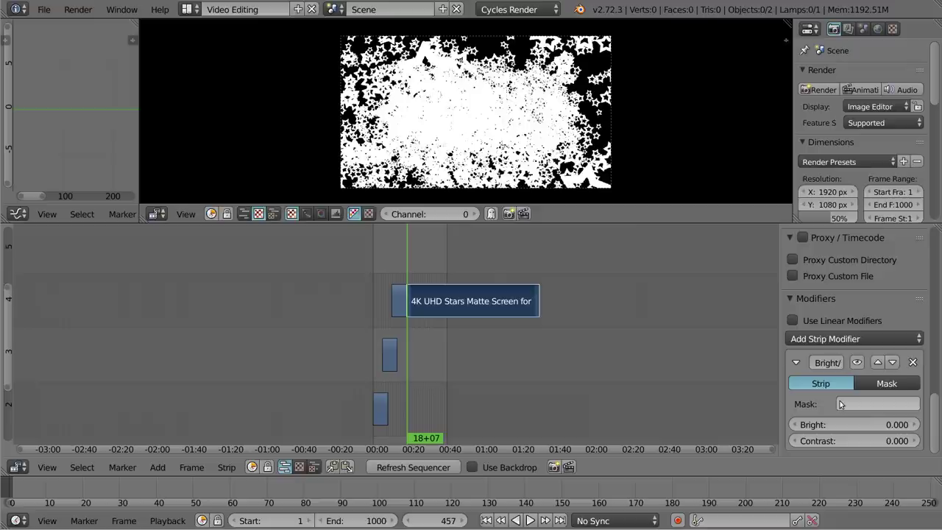
click(840, 424)
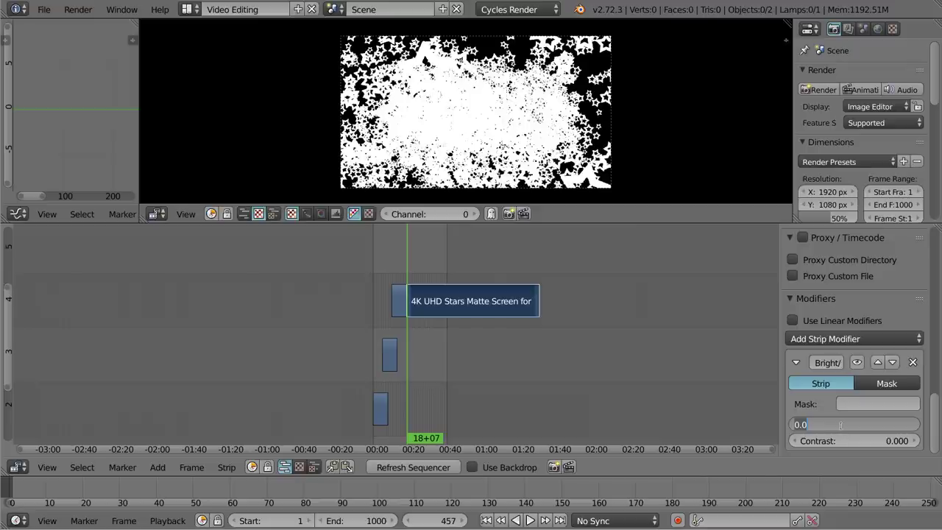
text(-100)
key(Return)
key(i)
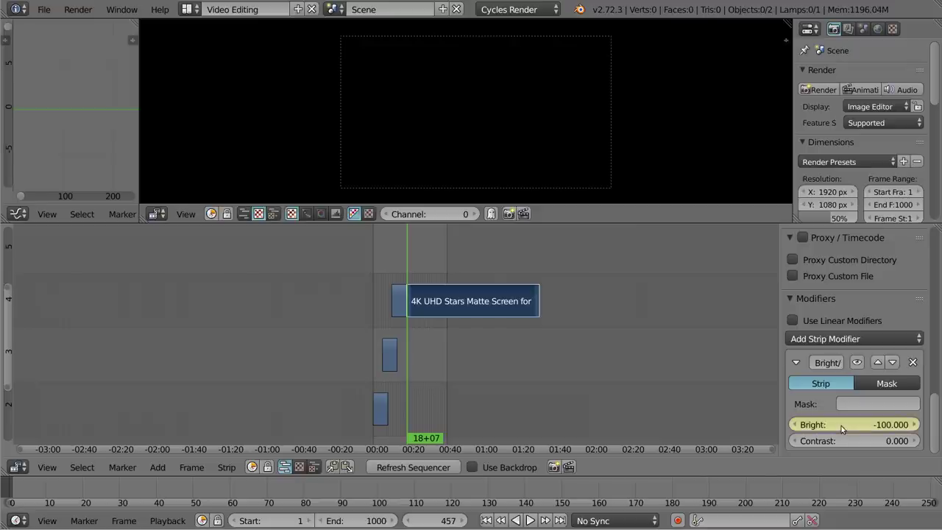
Keyframe Bright at 0 further into the stars matte clip.
drag(432, 266, 429, 279)
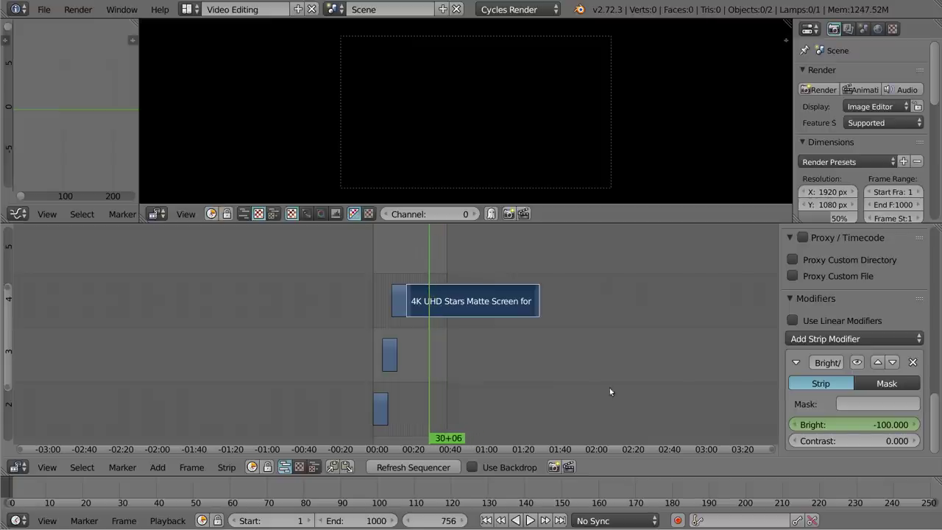
click(860, 425)
text(0.000)
key(Return)
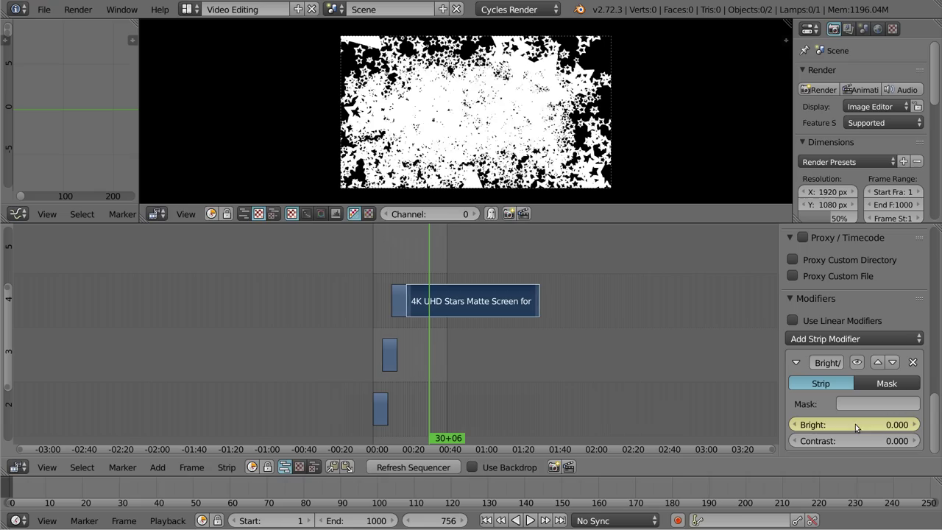
click(412, 267)
drag(411, 269, 443, 270)
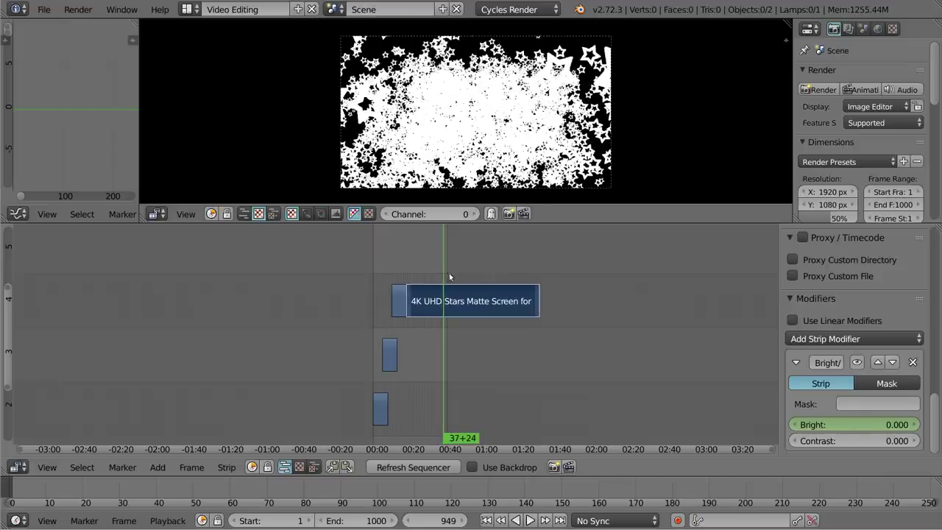
key(i)
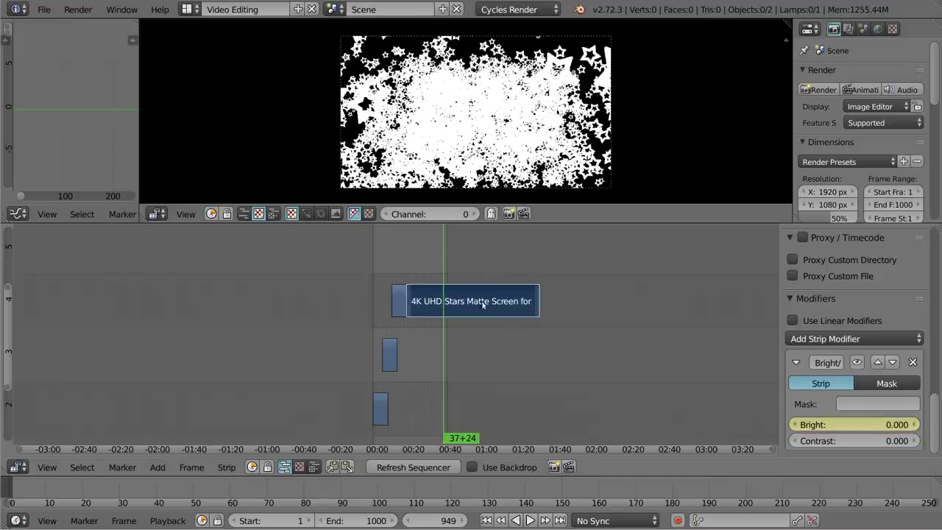
Keyframe Bright at 100 on frame 1155.
drag(447, 268, 458, 268)
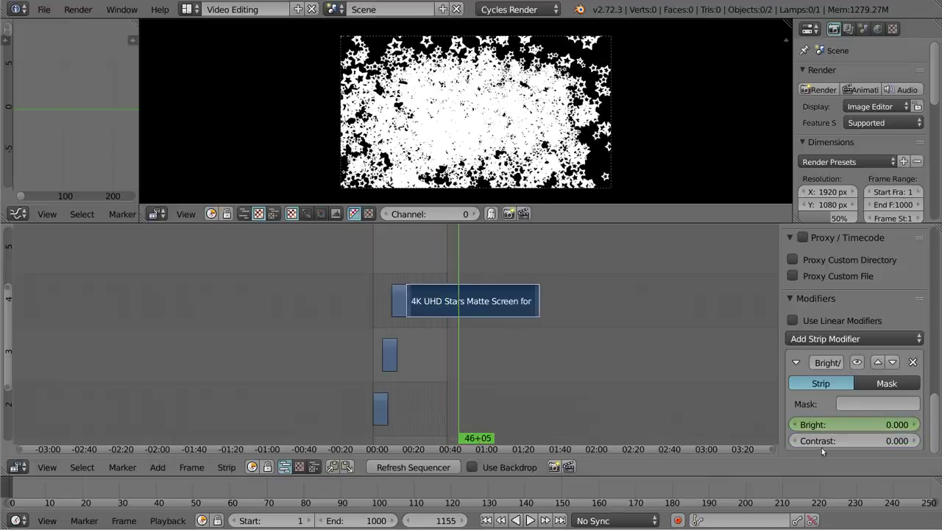
click(837, 424)
text(1)
key(Return)
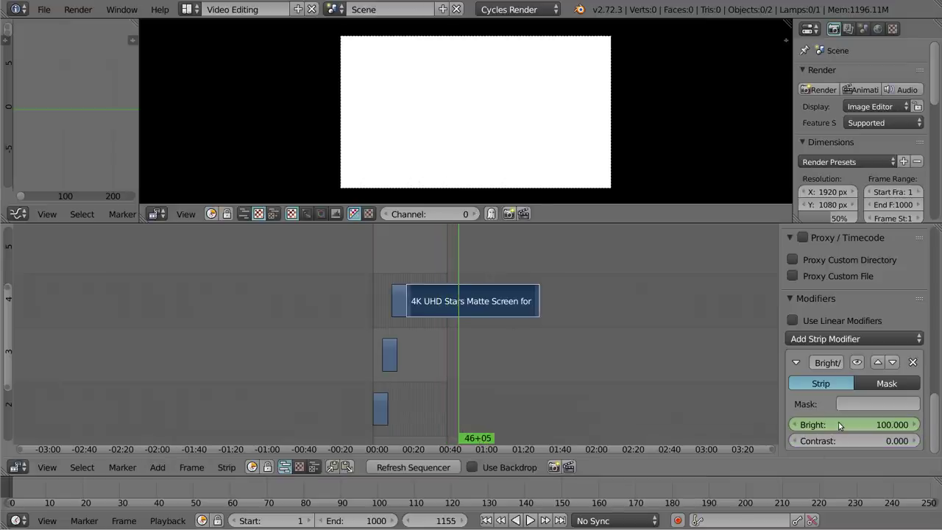
key(i)
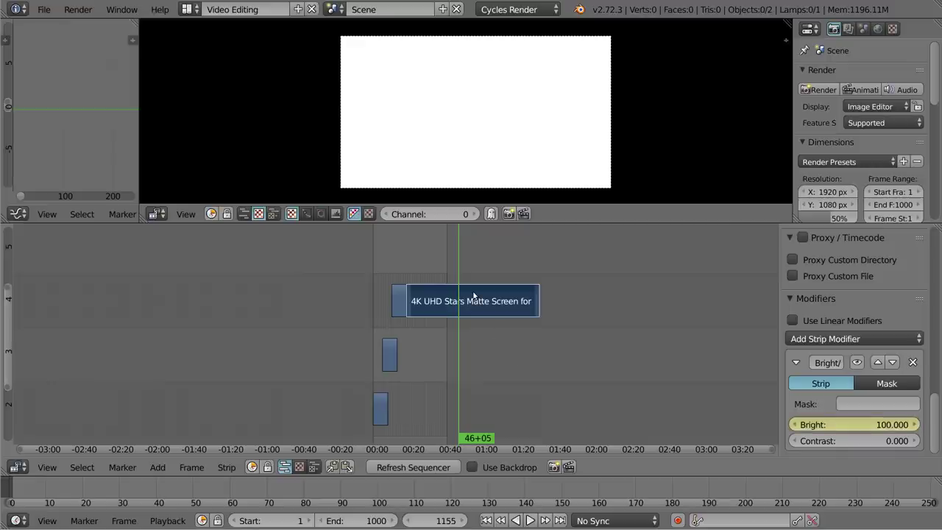
Cut the stars matte at the playhead, delete the leftover part, and preview the animated brightness.
key(k)
key(Delete)
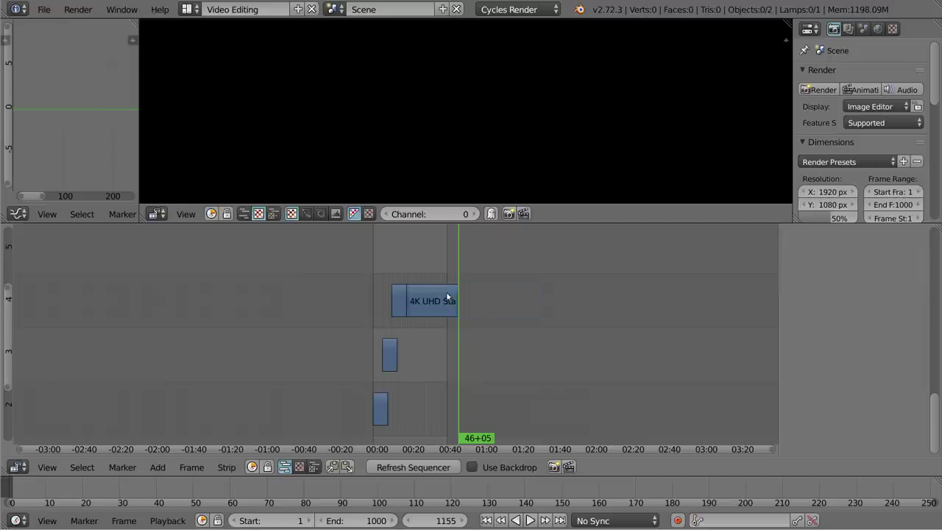
key(Home)
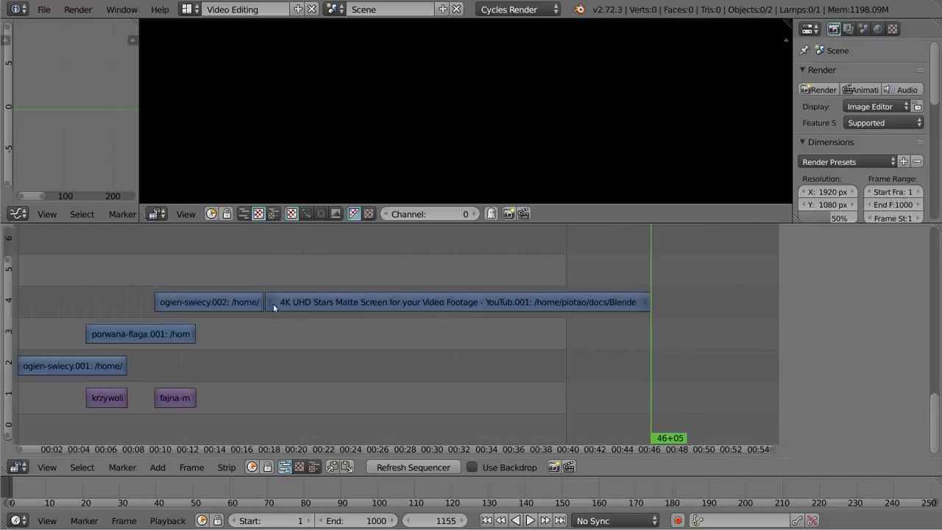
right_click(308, 307)
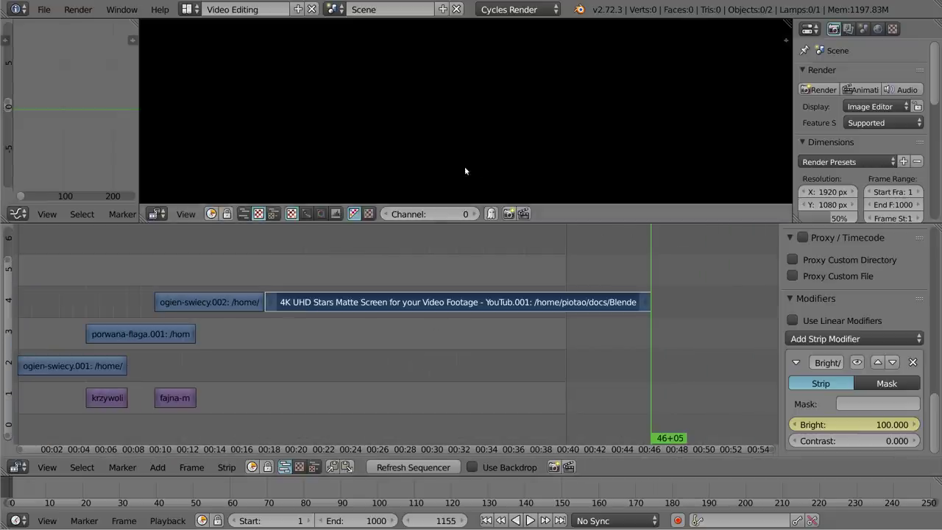
mouse_move(309, 269)
mouse_down()
mouse_move(332, 278)
mouse_move(531, 282)
mouse_move(667, 270)
mouse_move(499, 269)
mouse_up()
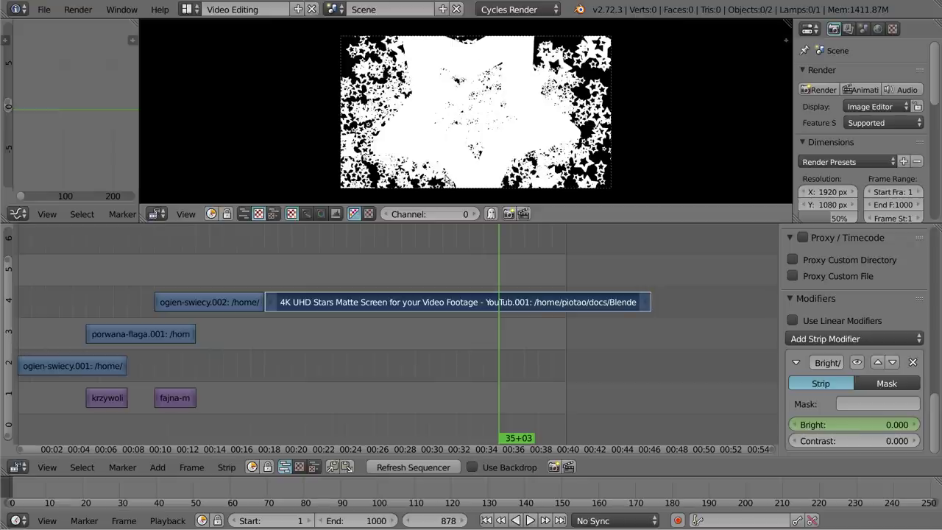
Scrub through the montage to review the candle and other clips.
scroll(438, 334, down, 3)
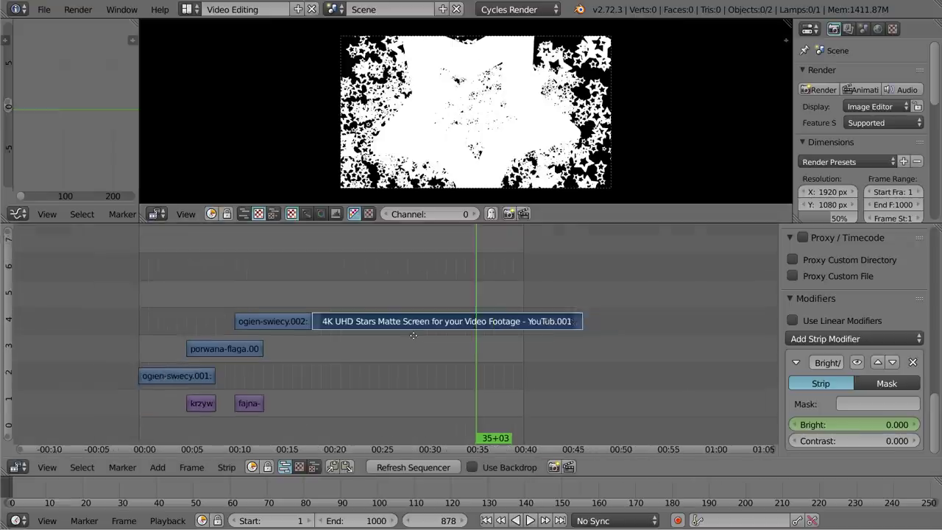
scroll(412, 355, up, 2)
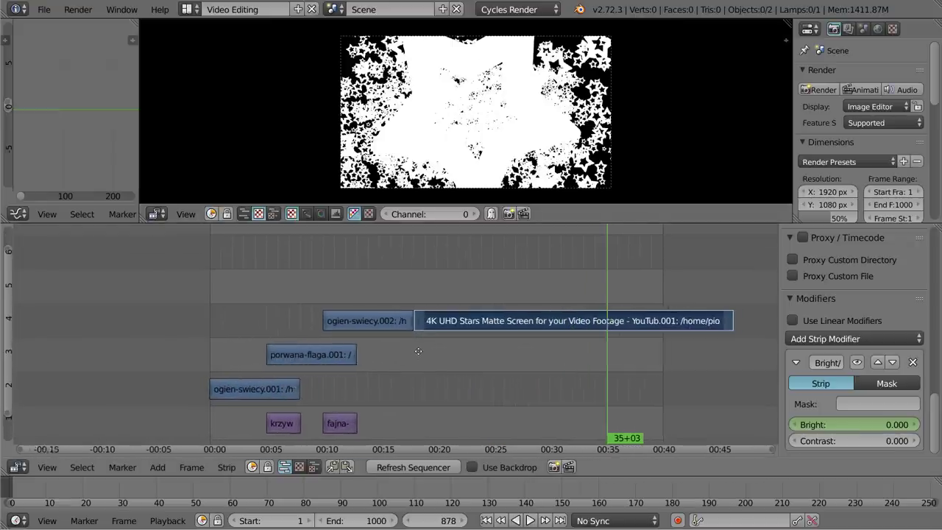
click(209, 353)
mouse_move(209, 353)
mouse_down()
mouse_move(343, 320)
mouse_move(225, 316)
mouse_up()
Delete the old candle, flag and stars video strips and return to the timeline start.
right_click(325, 324)
shift+right_click(324, 355)
shift+right_click(245, 390)
shift+right_click(480, 327)
key(Delete)
click(202, 324)
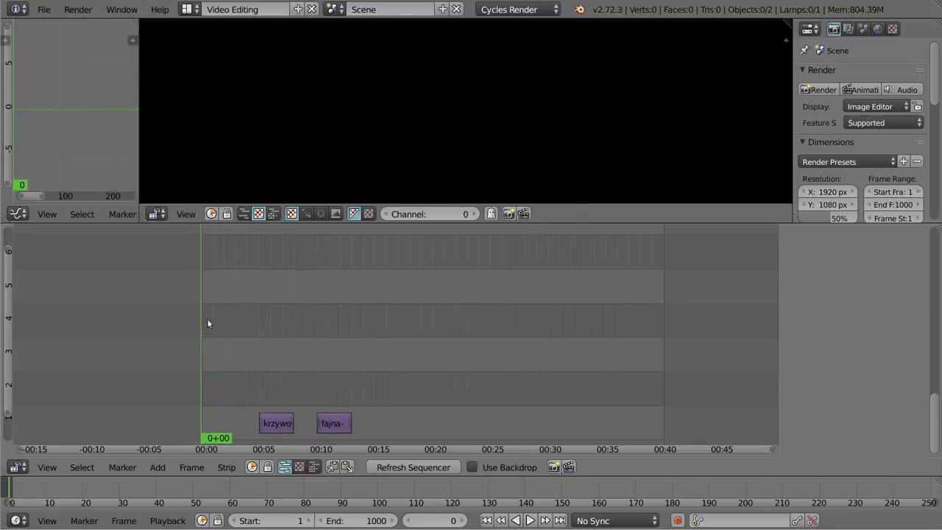
key(shift+a)
Browse to the tut photo folder for a new image strip.
click(206, 331)
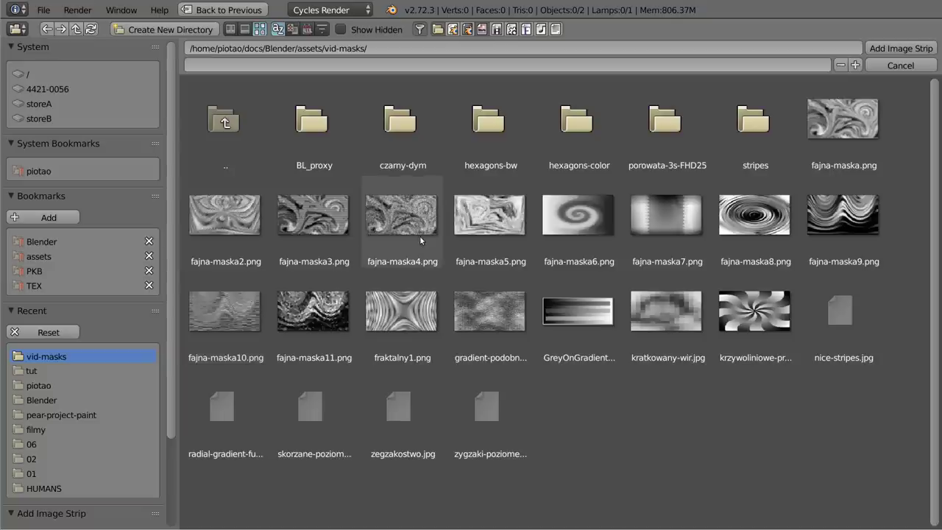
click(59, 172)
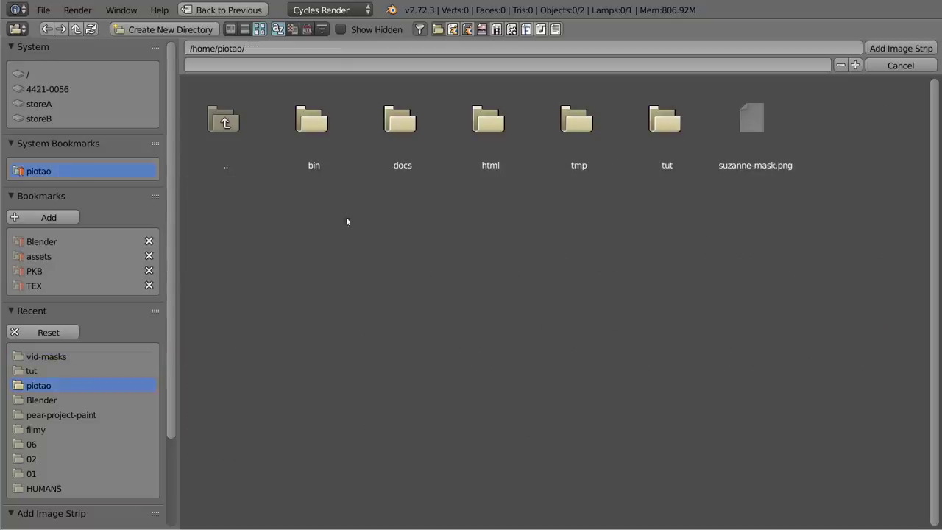
click(671, 137)
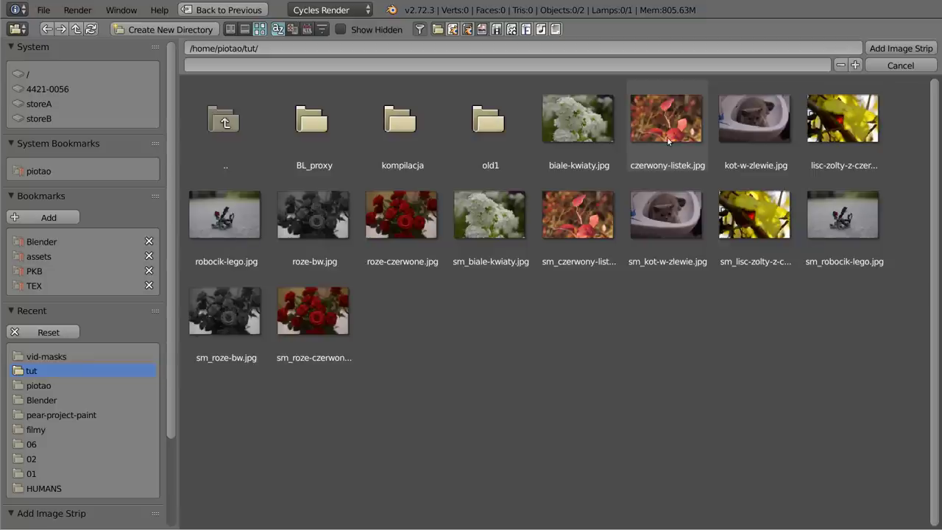
click(666, 129)
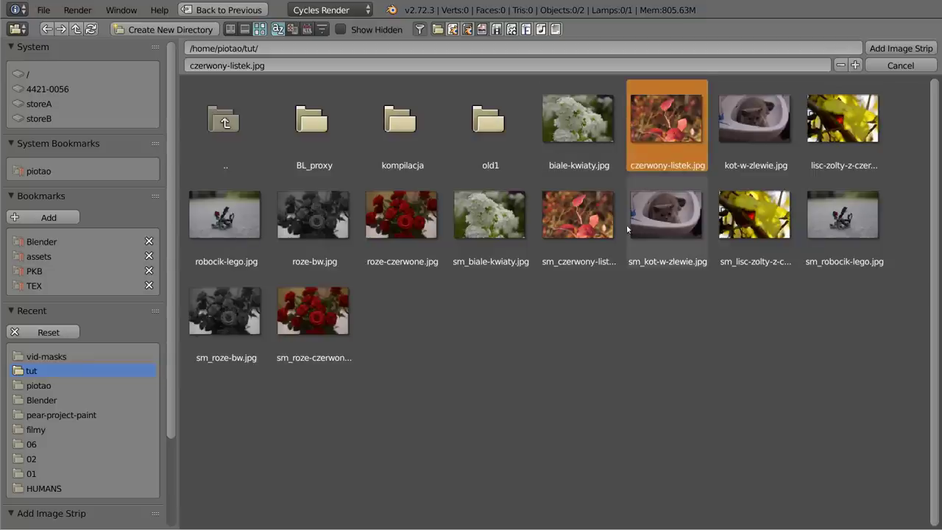
click(585, 233)
Add the five sm_ photos (flowers, red leaf, yellow leaf, roses, lego robot) as one image strip.
ctrl+click(497, 206)
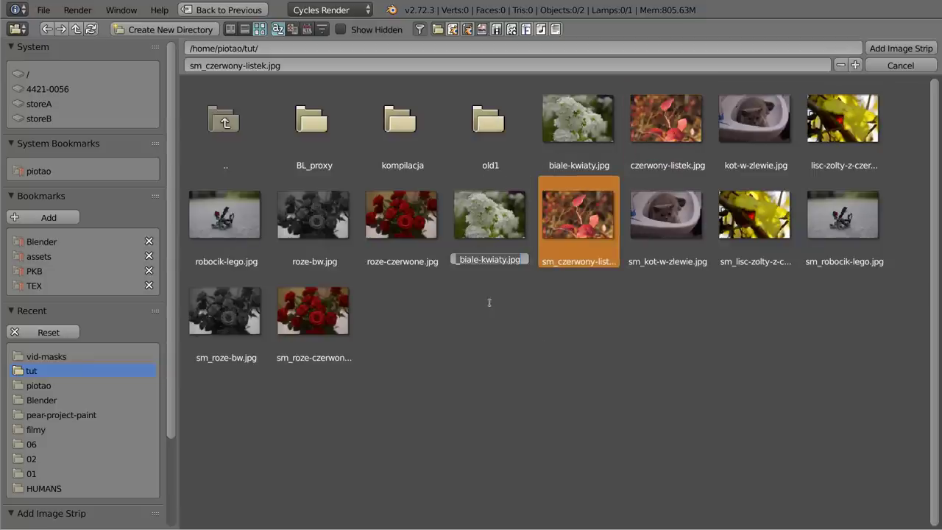
click(498, 303)
click(510, 230)
shift+click(559, 220)
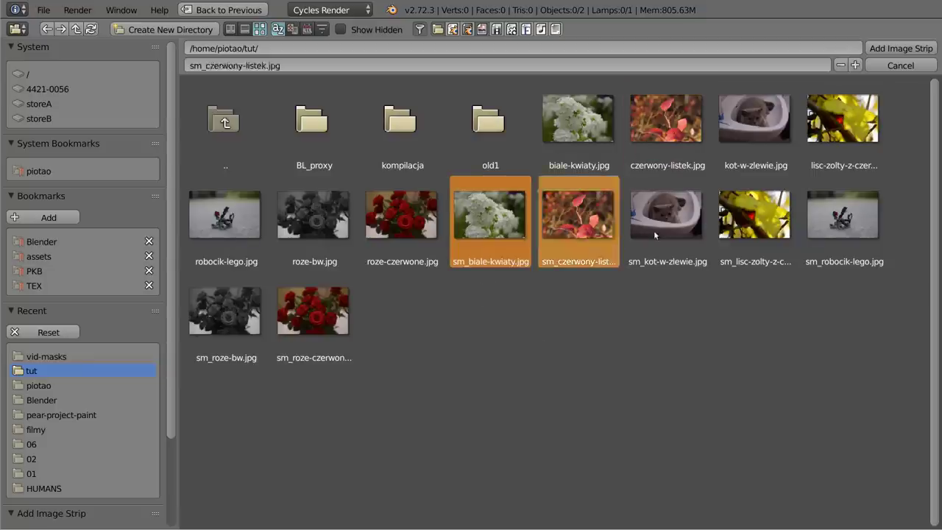
shift+click(752, 230)
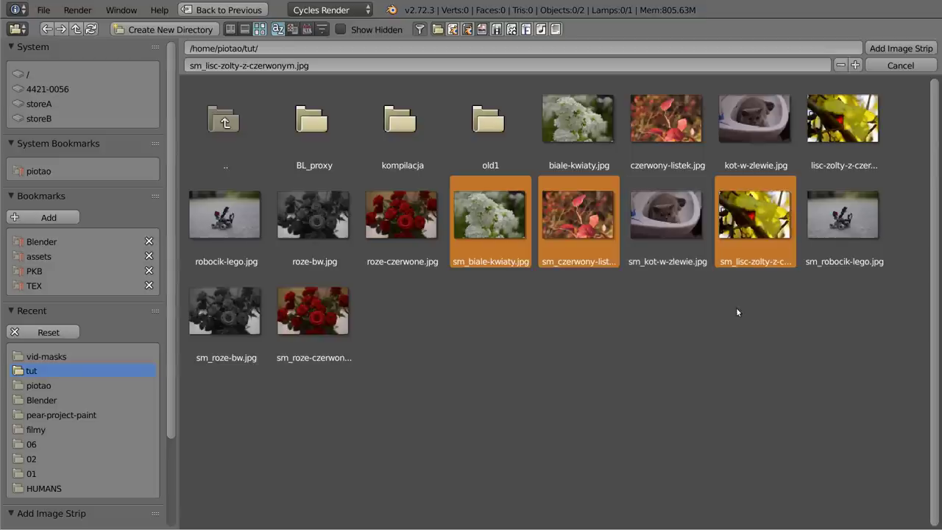
shift+click(305, 318)
shift+click(842, 220)
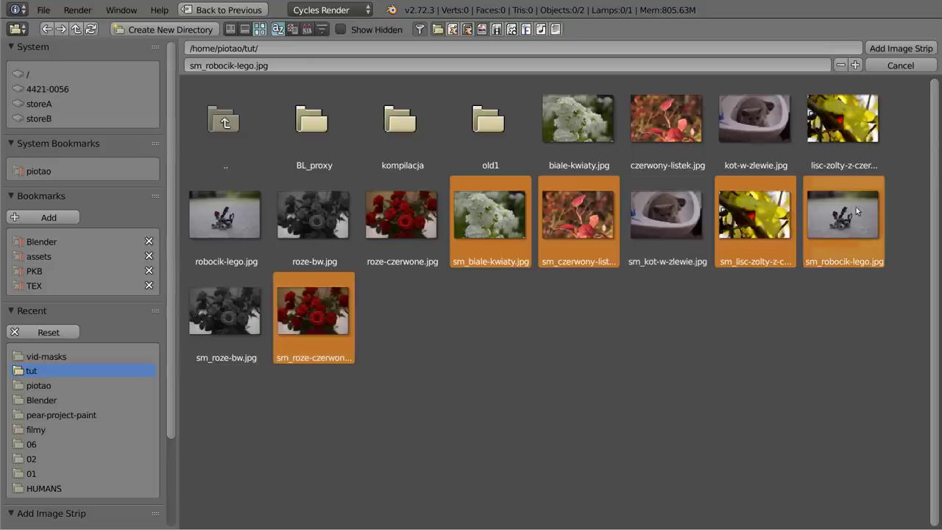
click(901, 49)
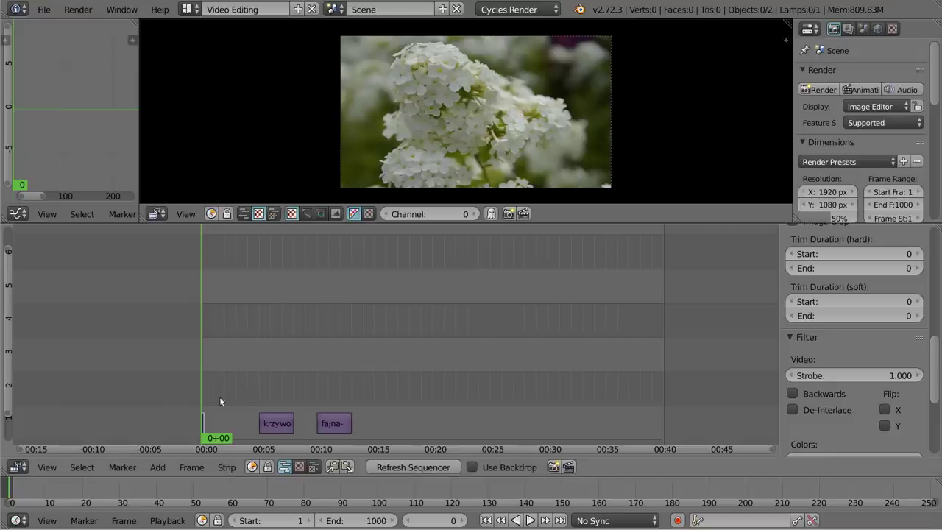
Move the photo strip to channel 3, starting at frame 1.
key(g)
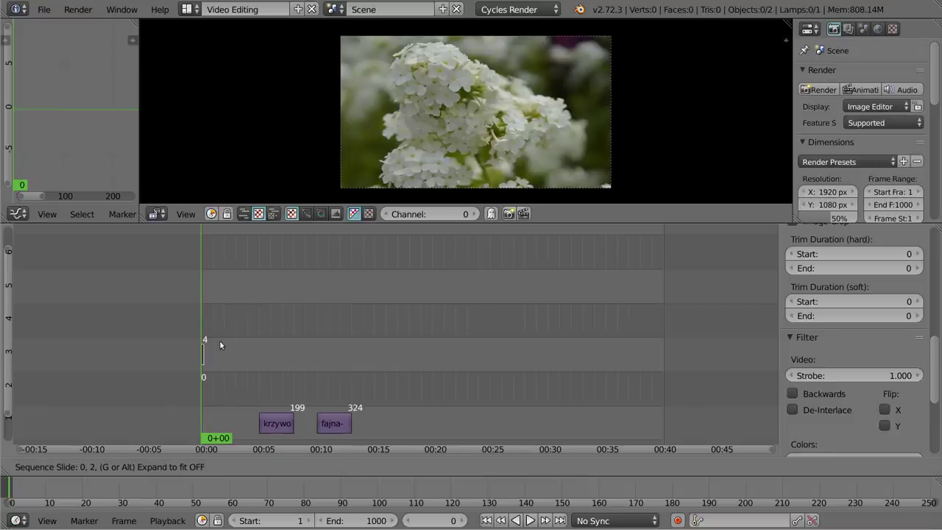
click(219, 341)
scroll(294, 331, up, 3)
scroll(295, 327, up, 3)
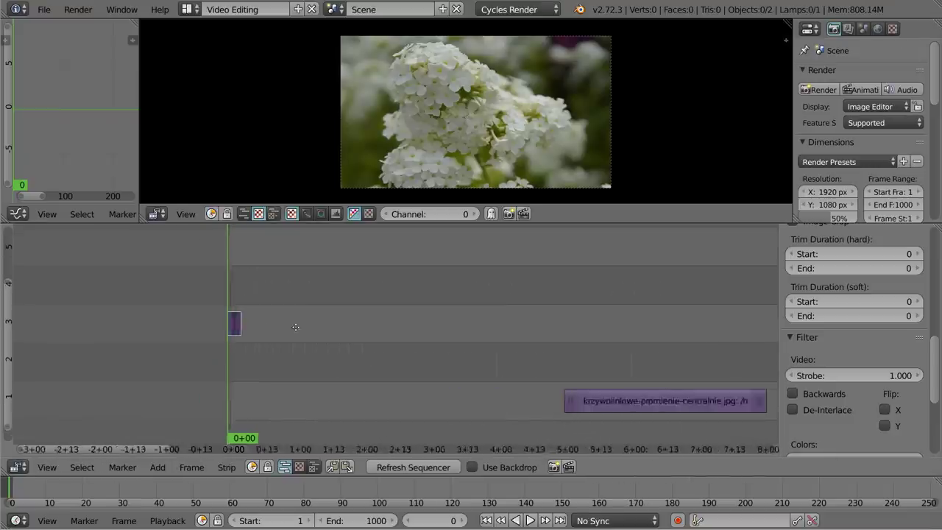
scroll(295, 326, up, 3)
scroll(292, 325, up, 2)
scroll(289, 324, up, 2)
scroll(283, 322, up, 2)
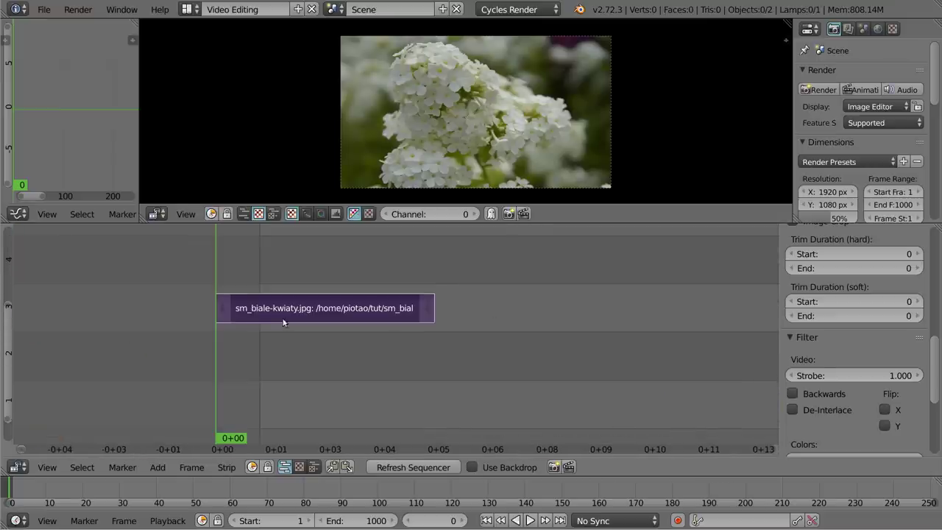
drag(281, 315, 325, 315)
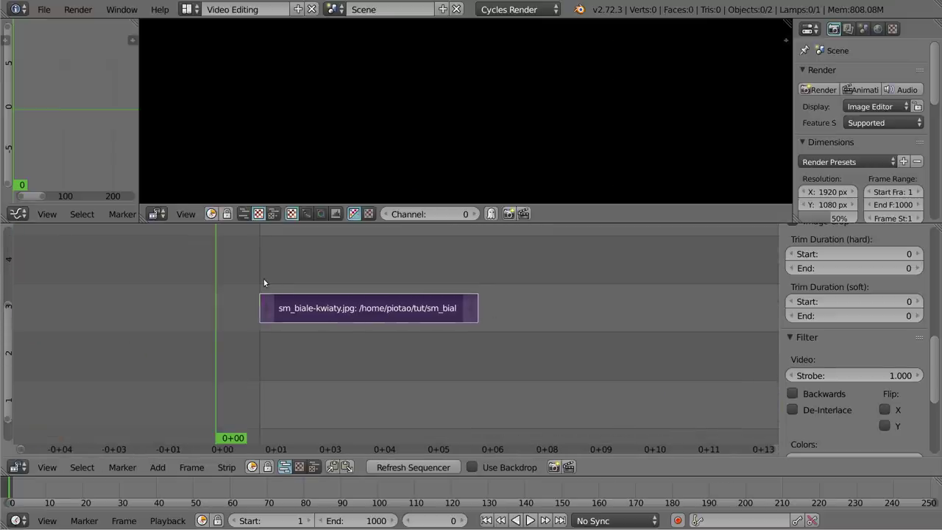
Cut the photo strip at frame 2 and drop the short first piece onto channel 2.
key(Right)
key(Right)
mouse_move(291, 277)
mouse_down()
mouse_move(459, 274)
mouse_move(267, 271)
mouse_move(451, 274)
mouse_move(303, 283)
mouse_up()
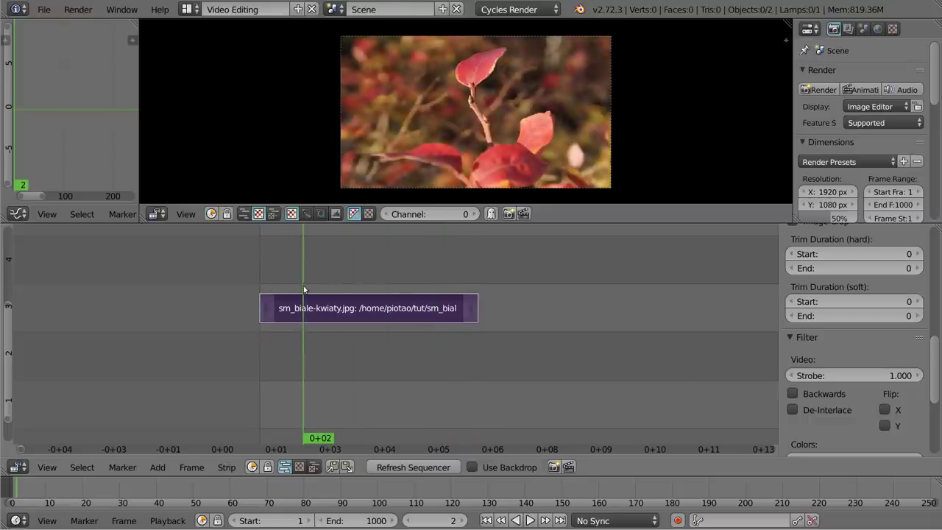
mouse_move(287, 289)
mouse_down()
mouse_move(261, 294)
mouse_move(302, 293)
mouse_up()
key(k)
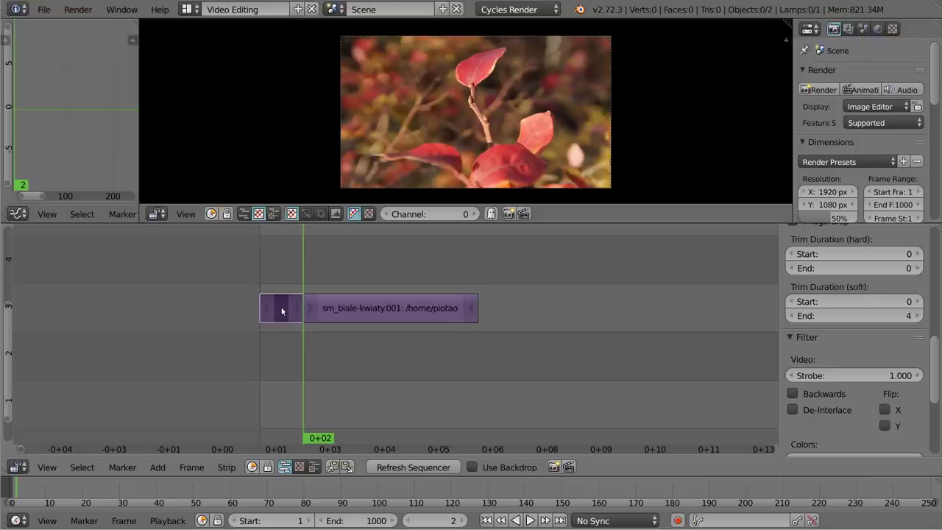
key(g)
click(290, 375)
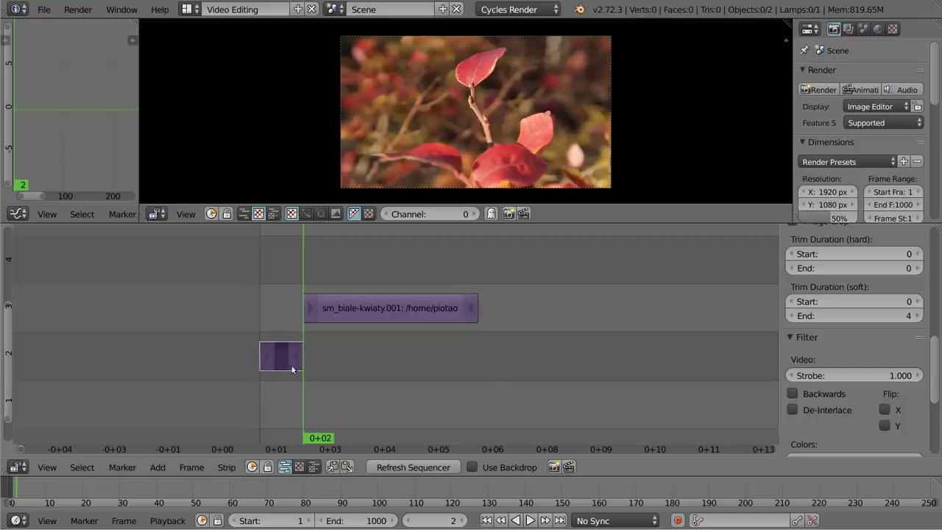
Separate the channel-3 strip into individual photo strips of length 75.
right_click(372, 318)
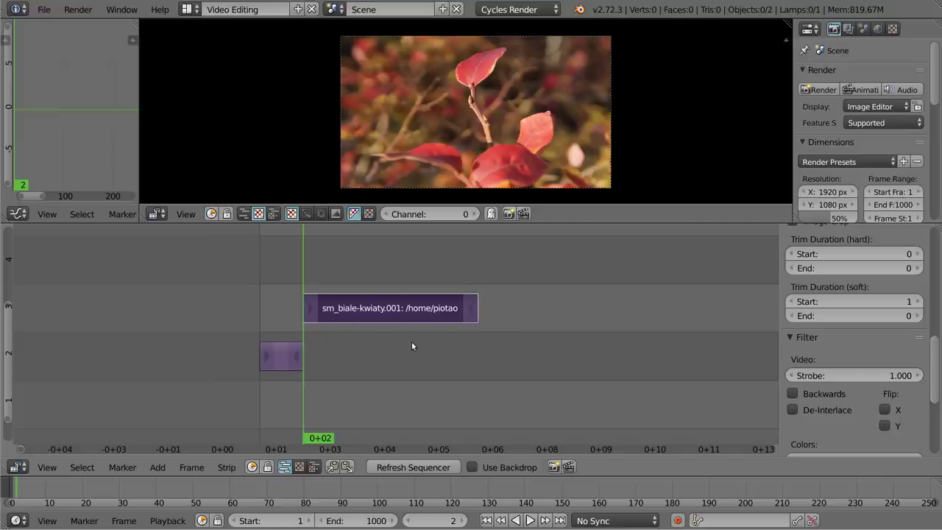
key(y)
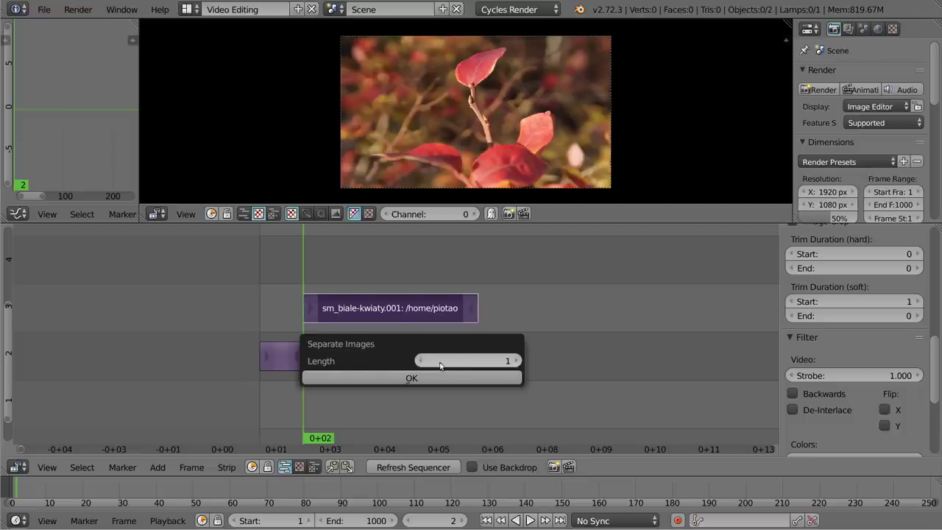
click(491, 360)
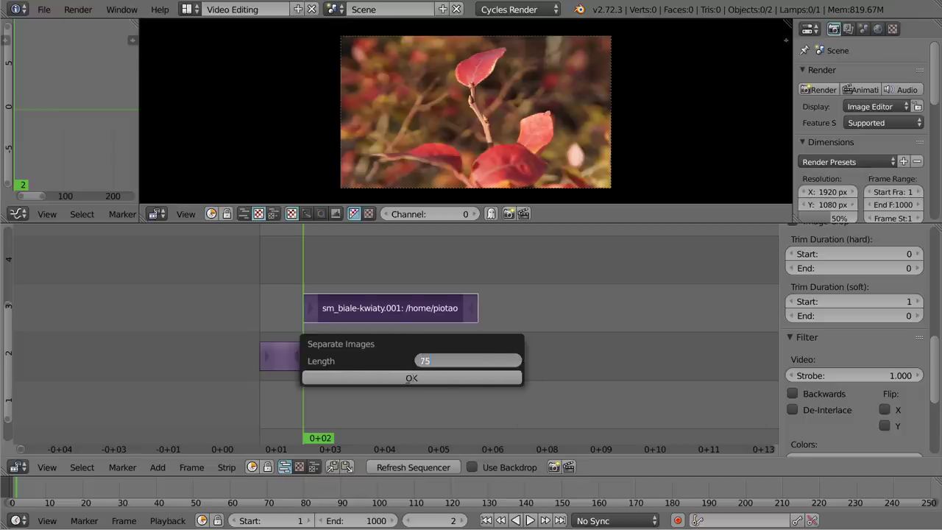
click(412, 377)
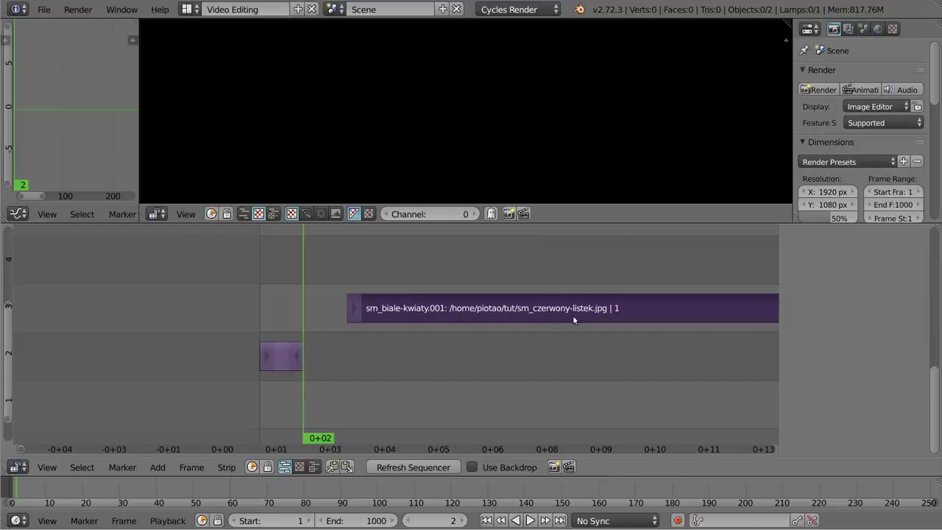
drag(572, 315, 482, 325)
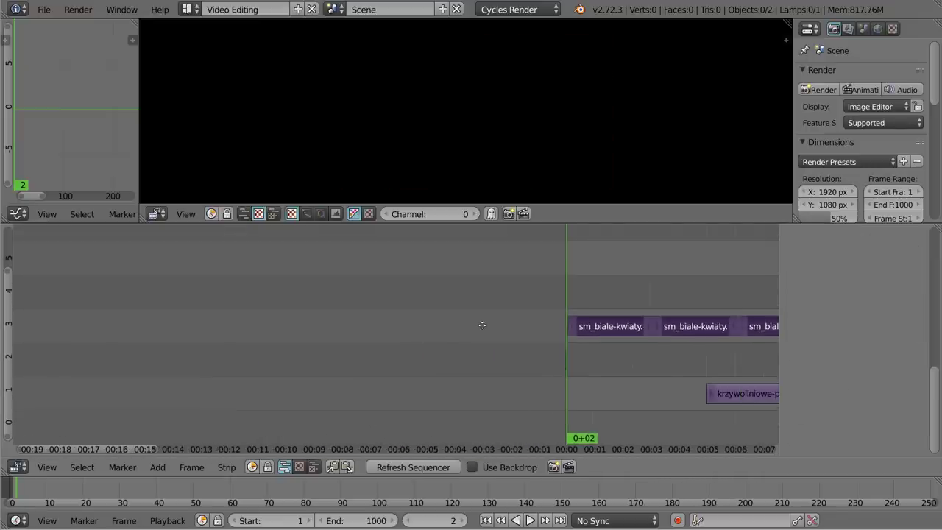
Scrub through the separated photo strips to preview the flowers and roses.
drag(609, 325, 295, 329)
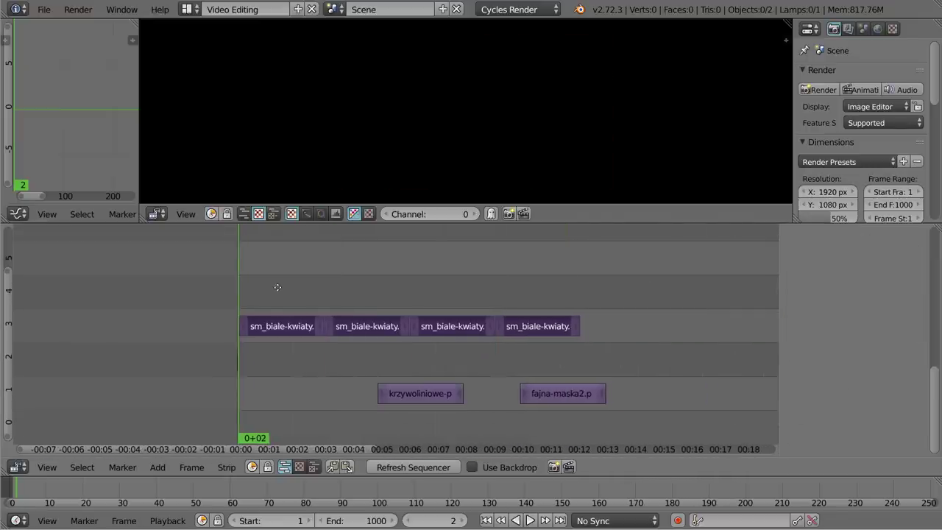
right_click(295, 329)
key(g)
click(299, 327)
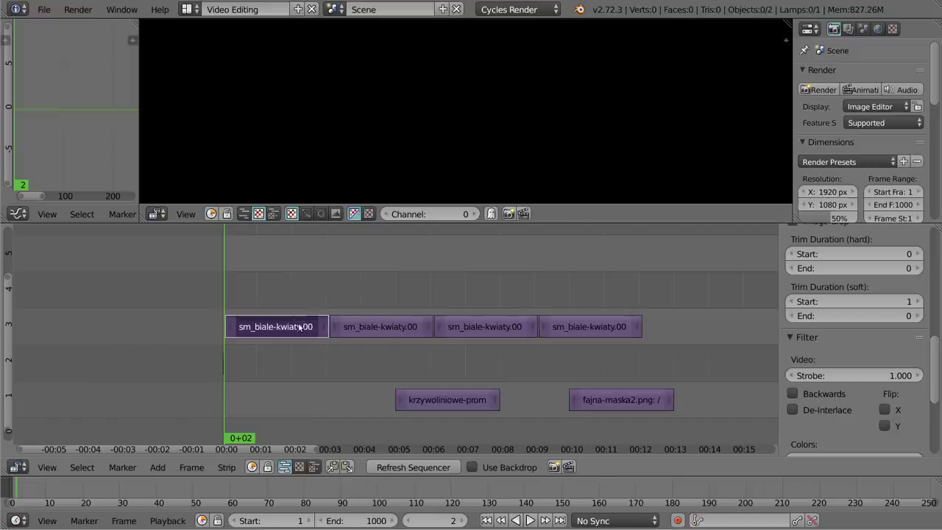
drag(230, 294, 308, 294)
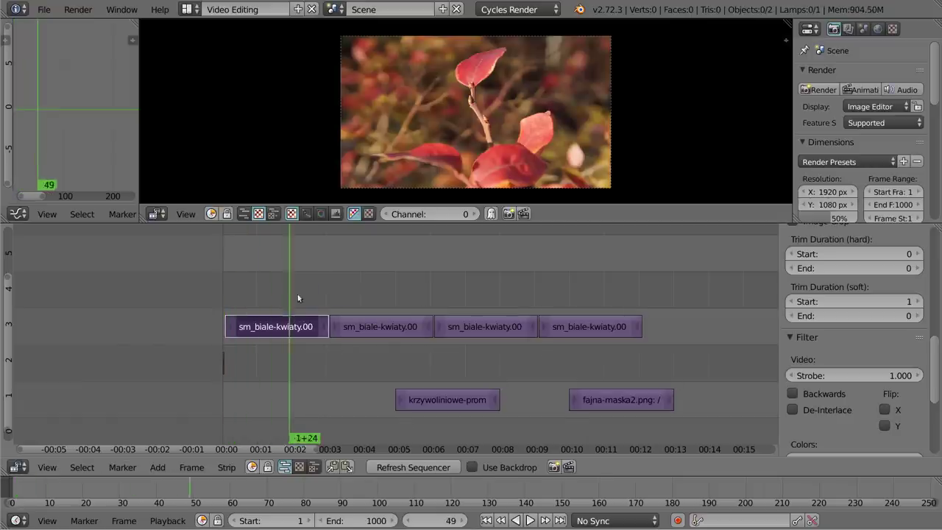
scroll(907, 122, down, 4)
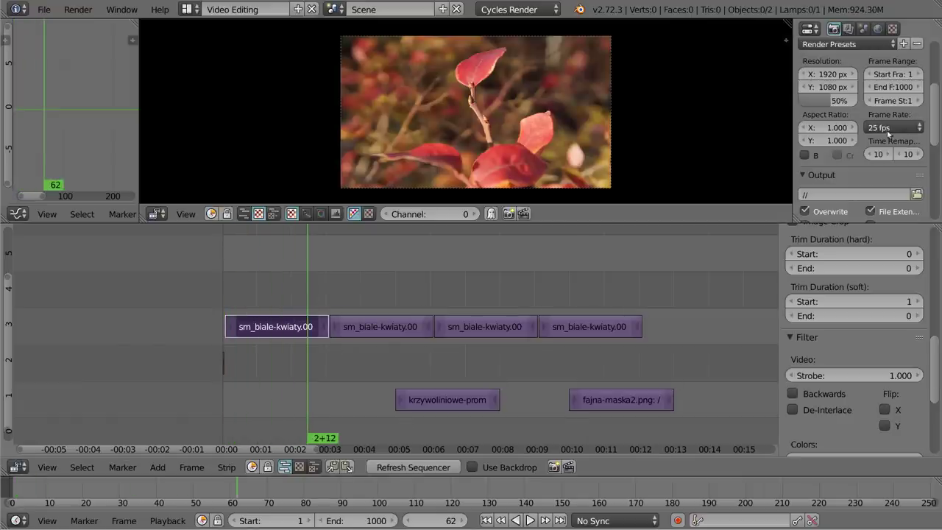
drag(285, 305, 295, 304)
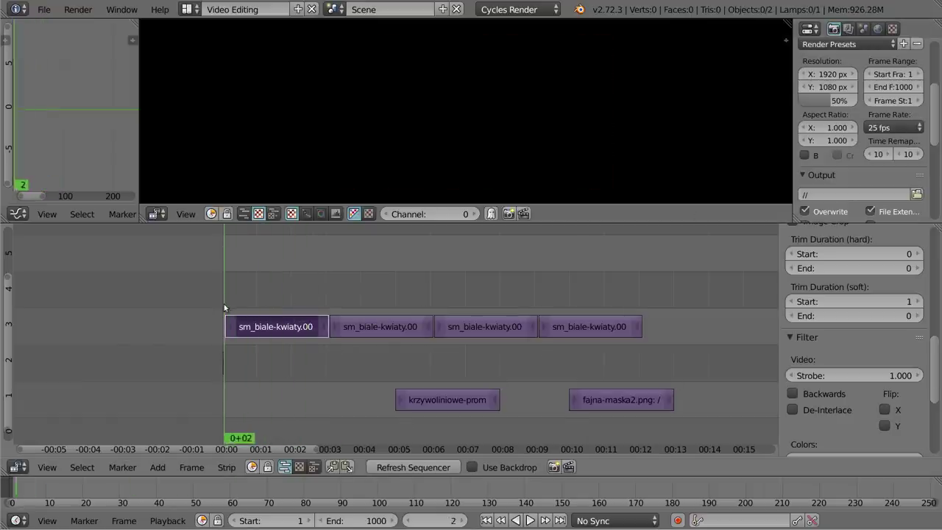
drag(294, 305, 609, 287)
key(a)
key(g)
key(Escape)
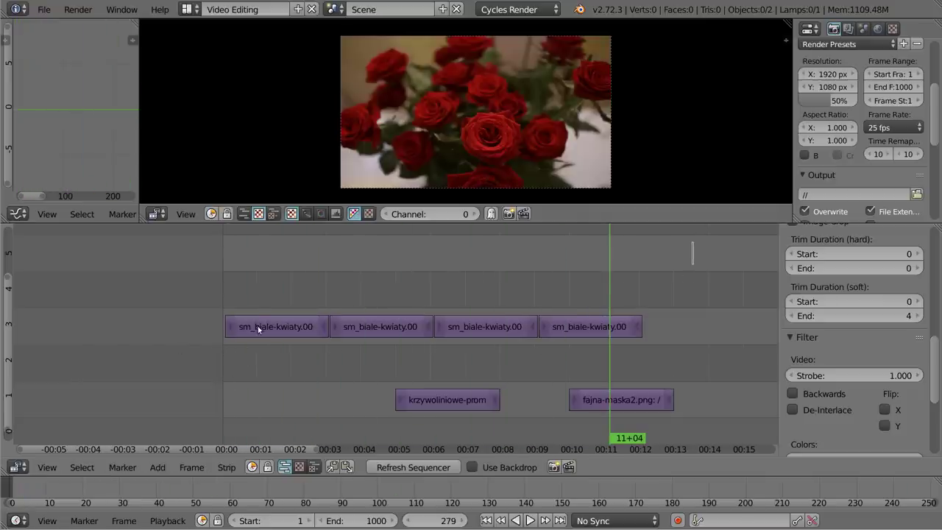
Stagger the four sm_biale-kwiaty strips in overlapping steps across channels 2 to 5.
right_click(258, 329)
key(g)
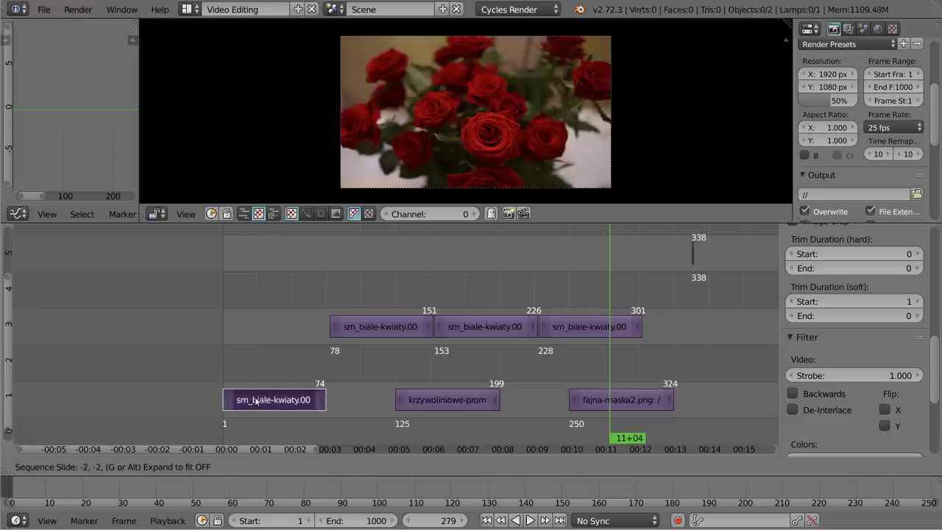
click(254, 372)
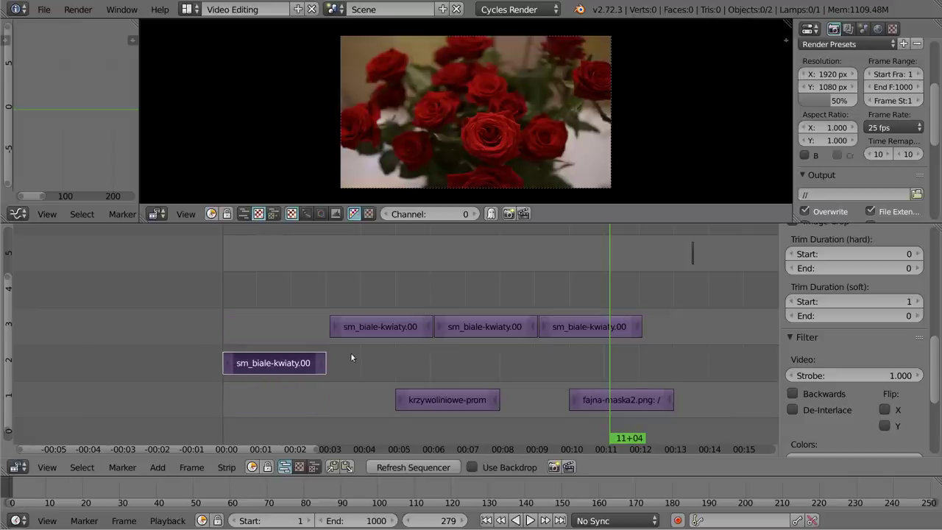
right_click(382, 329)
key(g)
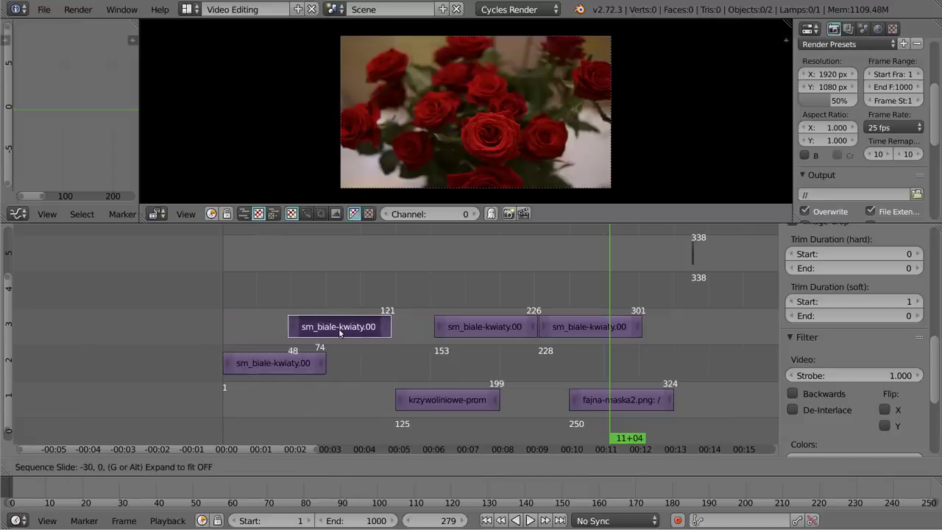
click(342, 332)
right_click(498, 333)
key(g)
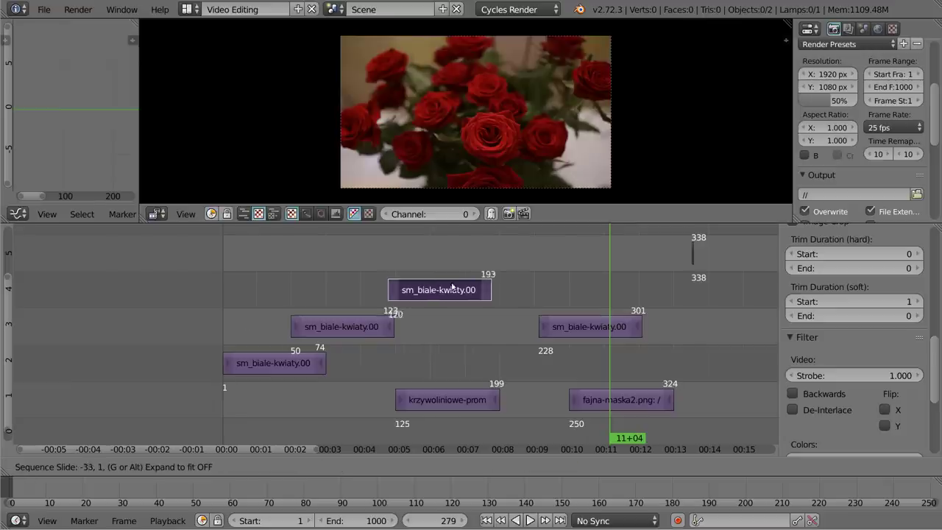
click(426, 286)
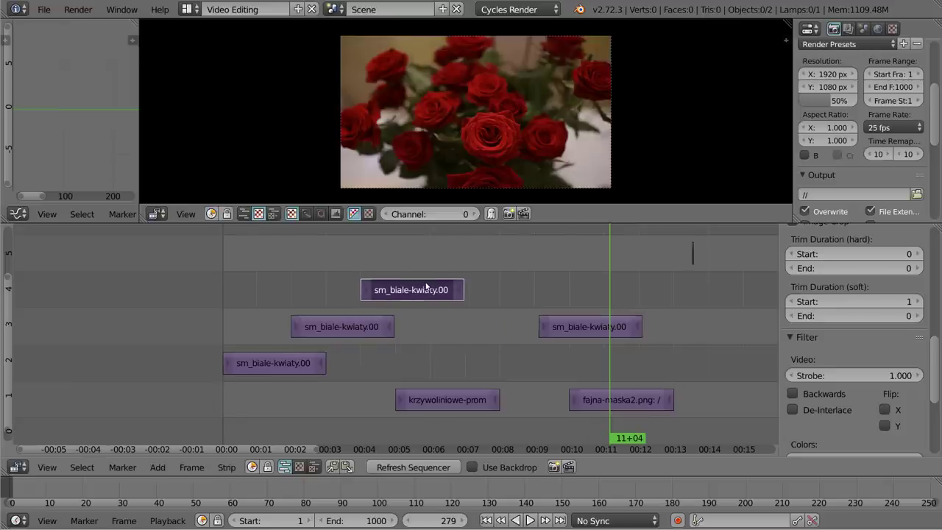
right_click(601, 326)
key(g)
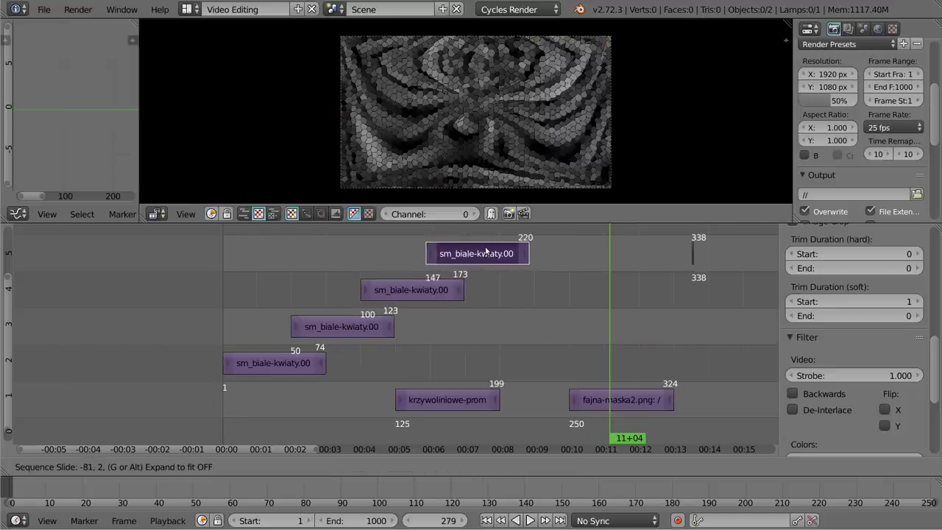
click(490, 252)
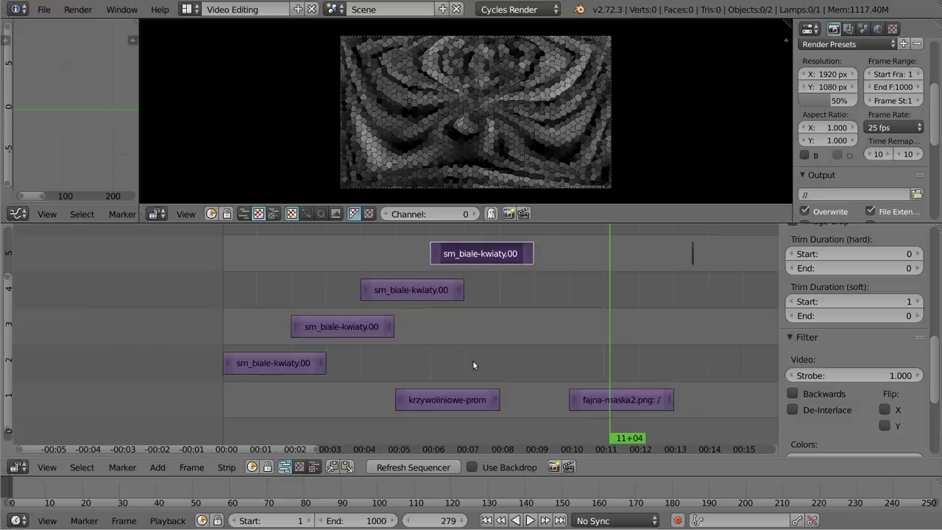
mouse_move(220, 335)
mouse_down()
mouse_move(283, 331)
mouse_move(294, 298)
mouse_up()
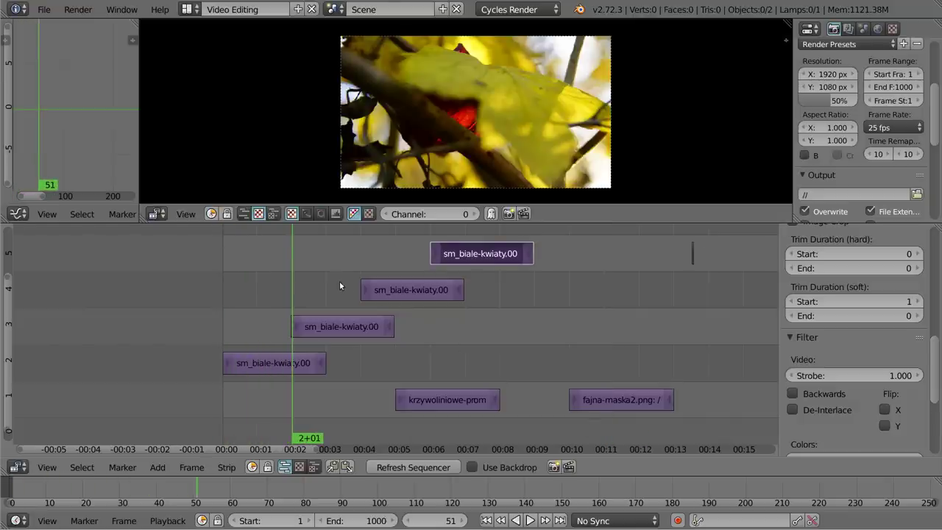
right_click(439, 399)
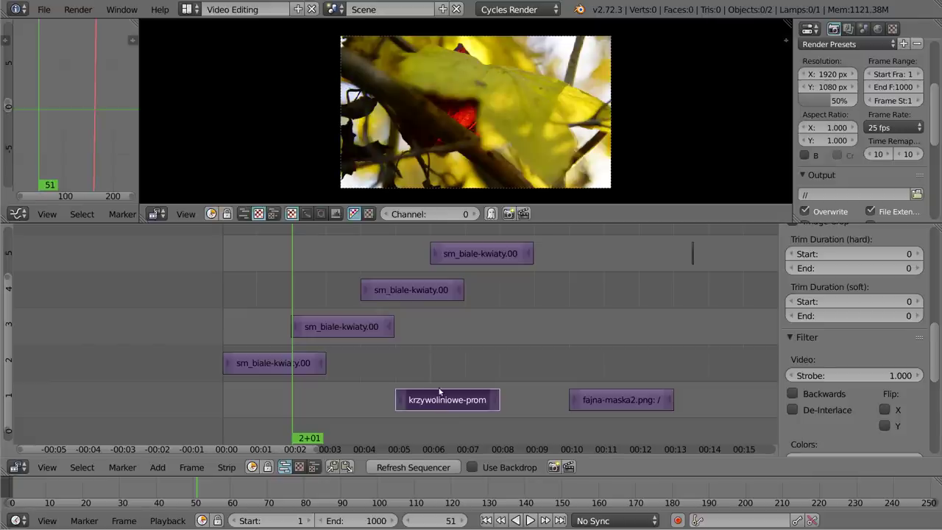
Trim the krzywoliniowe-prom mask strip to end at 75 and move it to start at 50.
key(g)
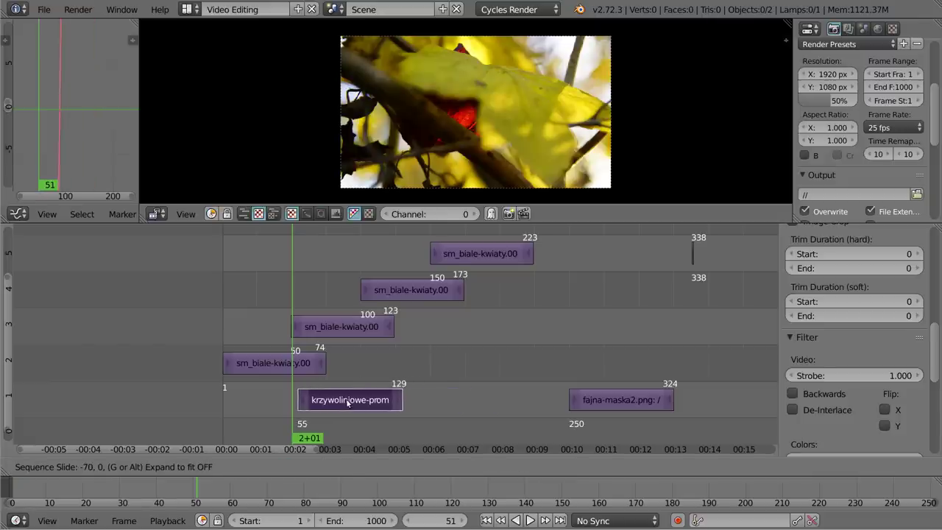
click(342, 402)
right_click(395, 399)
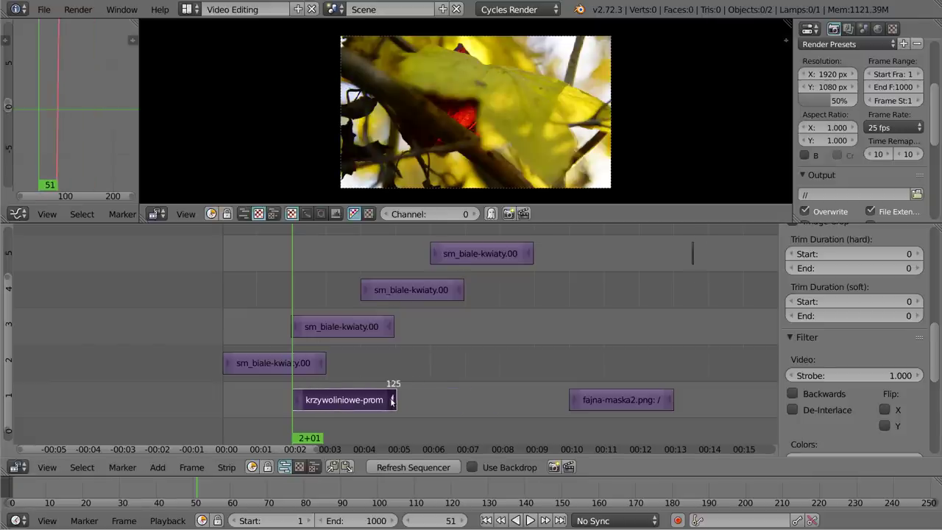
key(g)
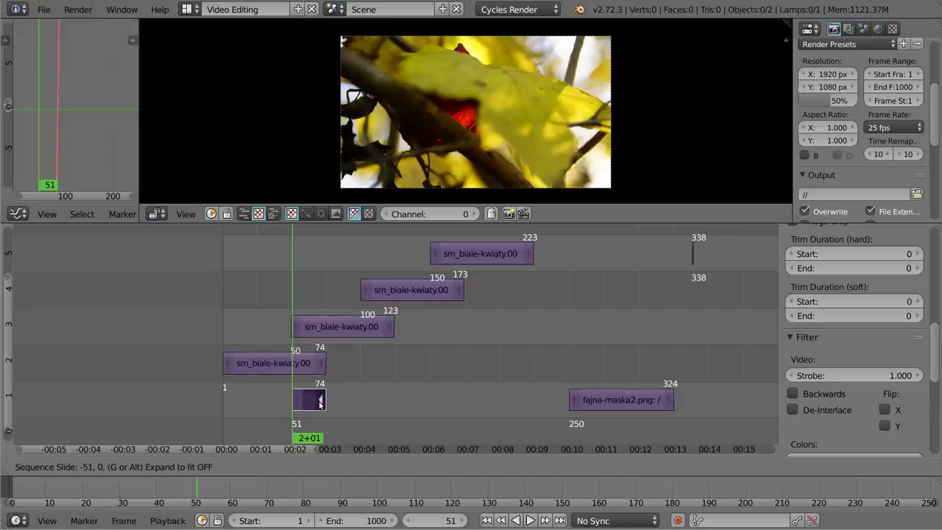
click(322, 401)
right_click(309, 401)
key(g)
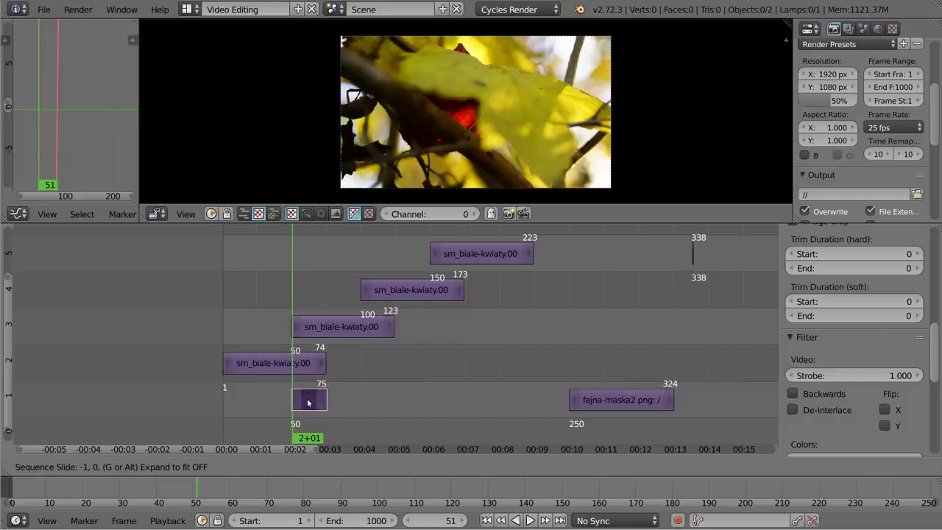
click(308, 403)
Place fajna-maska2.png in channel 2 spanning frames 100 to 125.
right_click(348, 327)
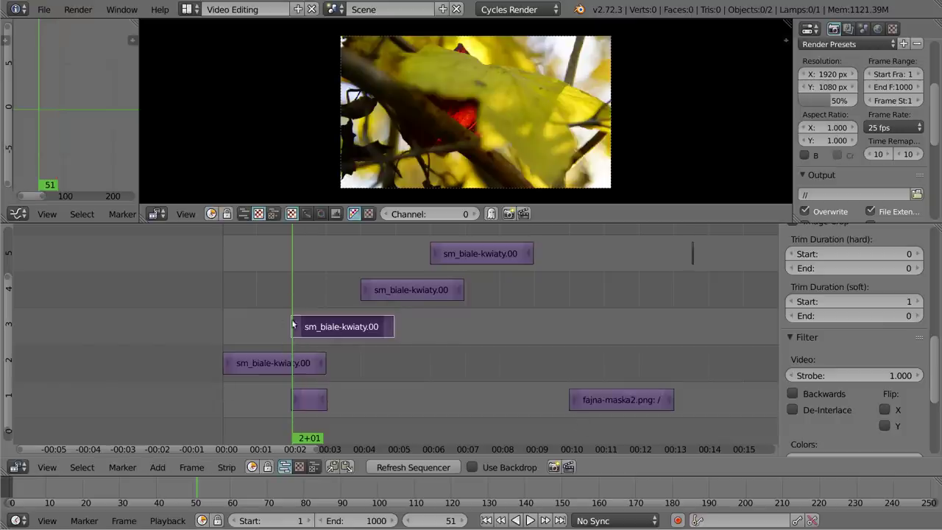
click(290, 301)
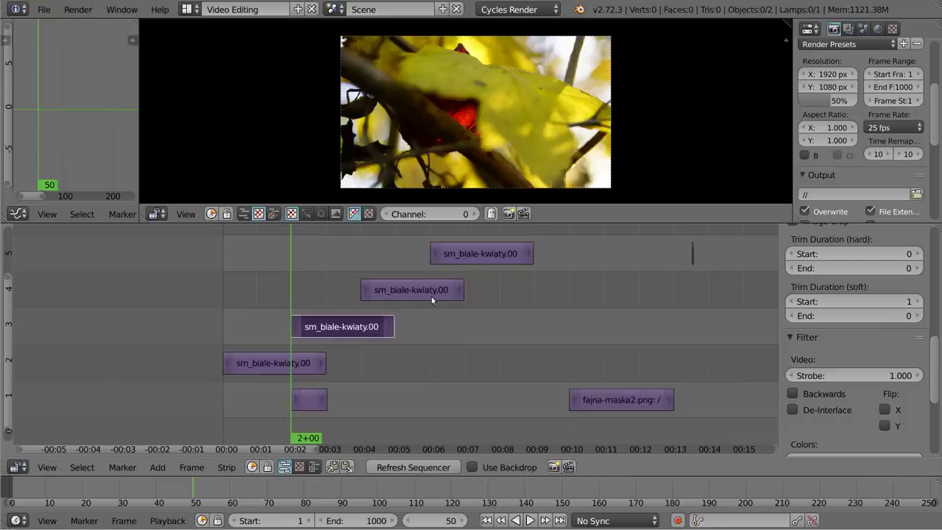
right_click(398, 291)
right_click(607, 400)
key(g)
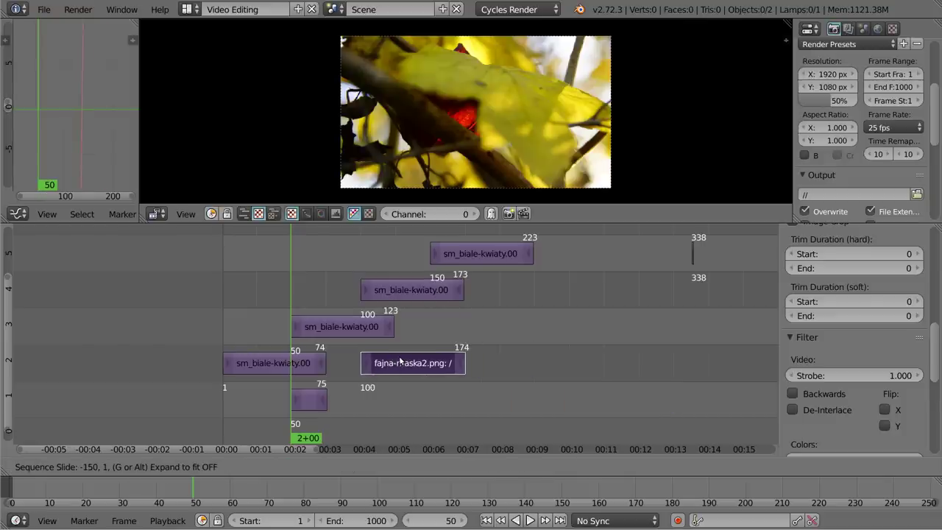
click(400, 361)
right_click(462, 363)
key(g)
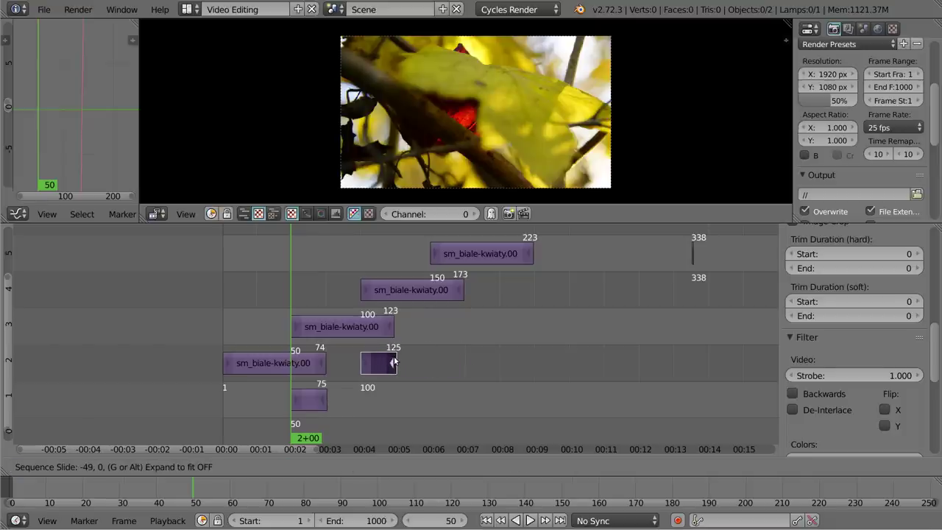
click(396, 361)
Trim the channel-3 flower strip to end at frame 125 and move to frame 150.
right_click(390, 327)
key(g)
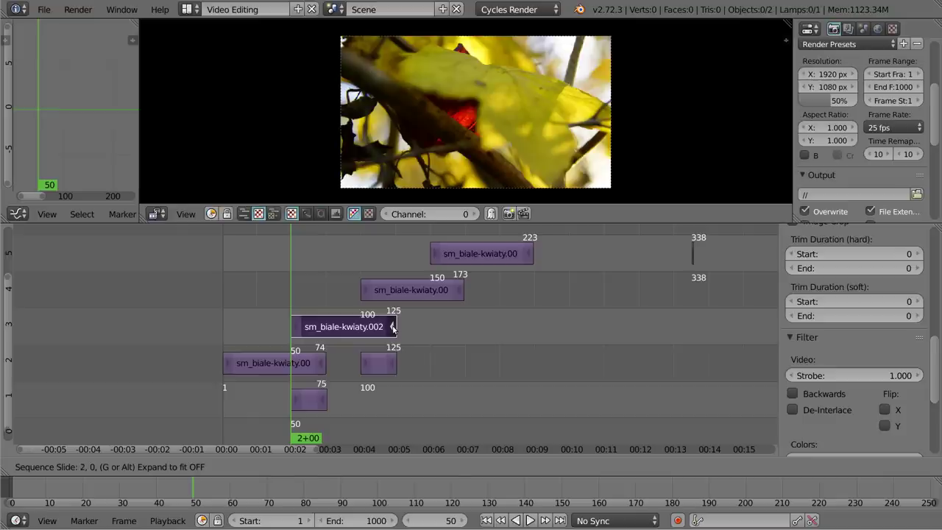
click(395, 329)
right_click(425, 290)
right_click(453, 259)
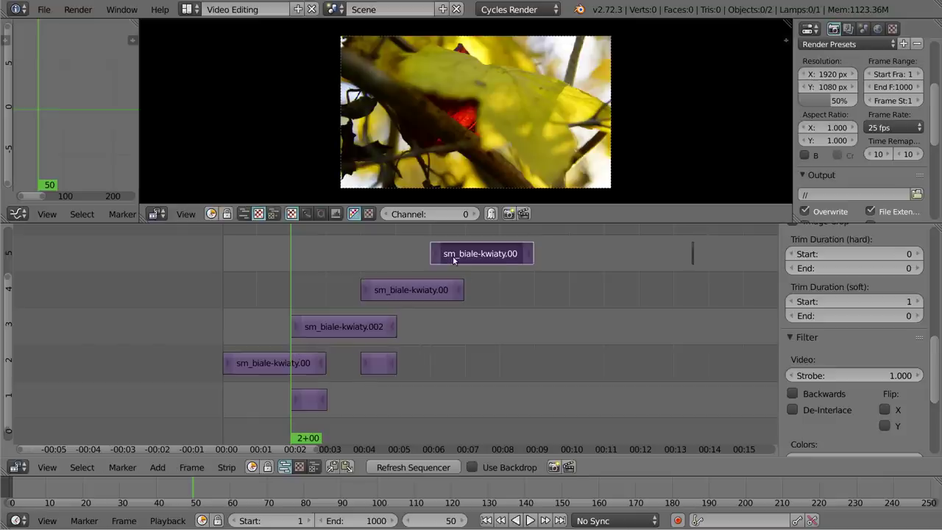
click(430, 317)
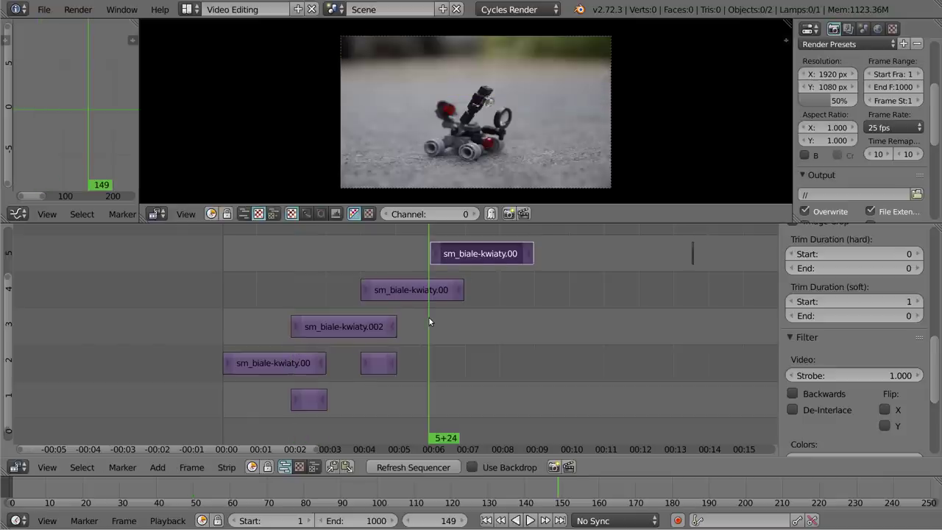
key(shift+a)
Add kratkowany-wir.jpg from assets/vid-masks as an image strip at frame 150.
click(464, 344)
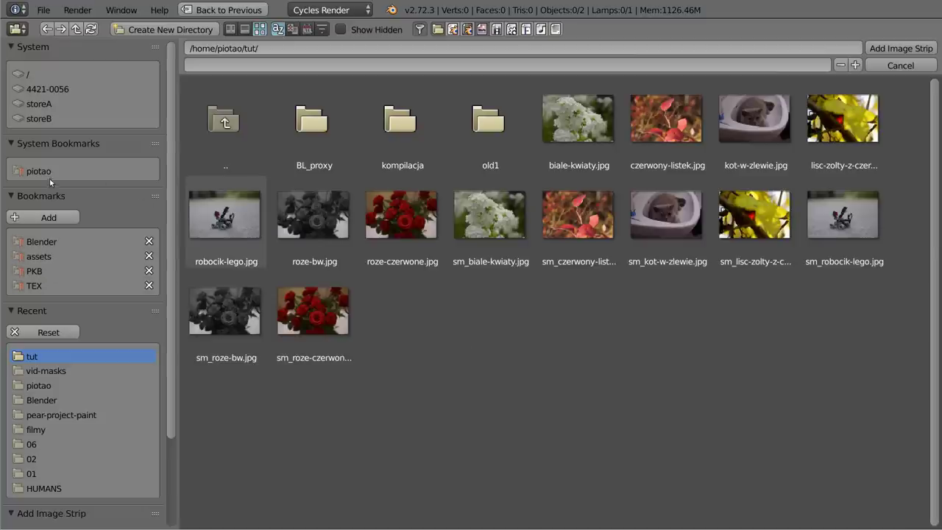
click(48, 256)
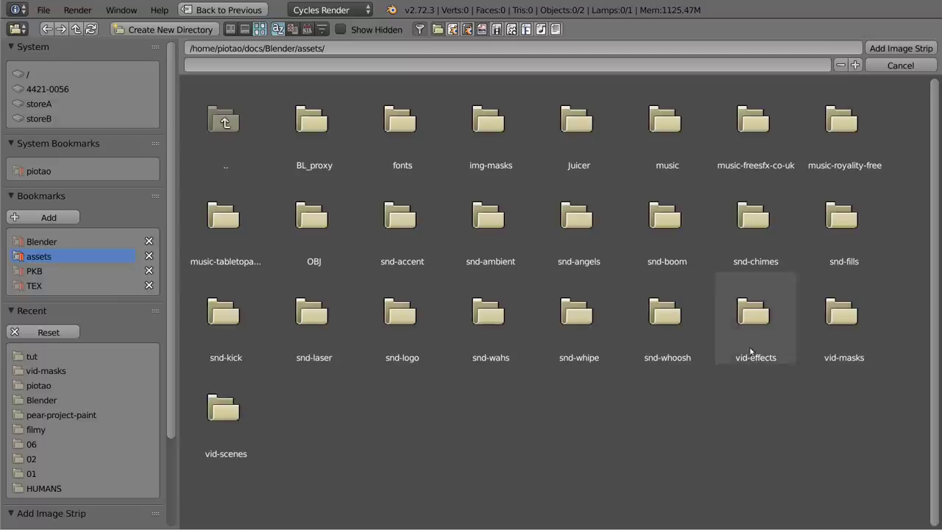
click(840, 328)
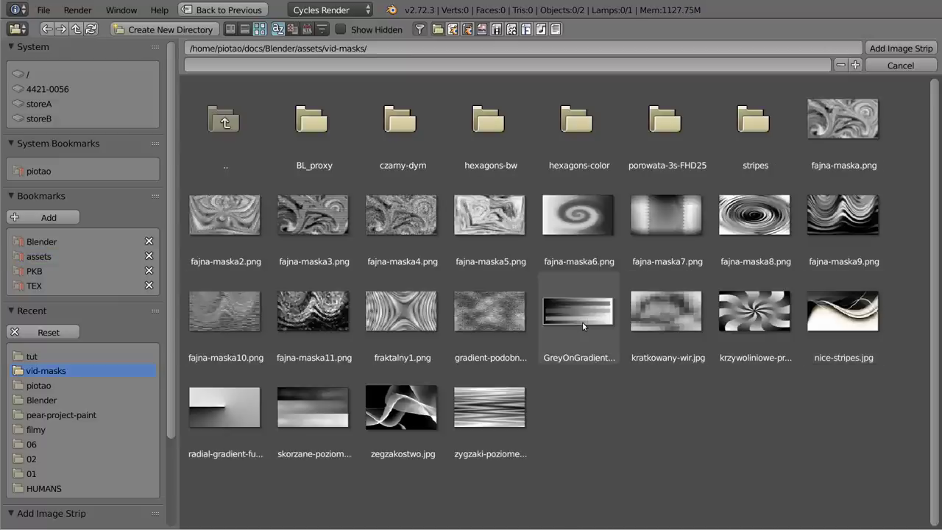
click(665, 316)
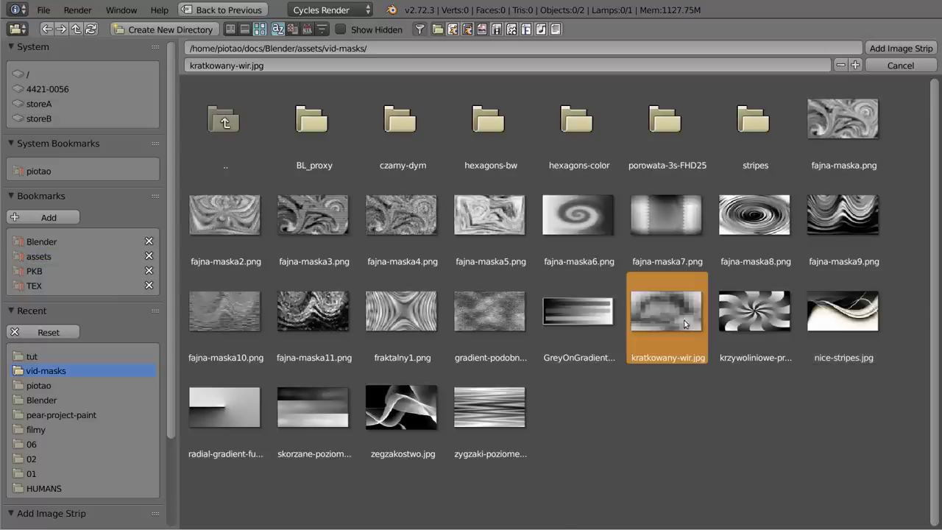
click(900, 48)
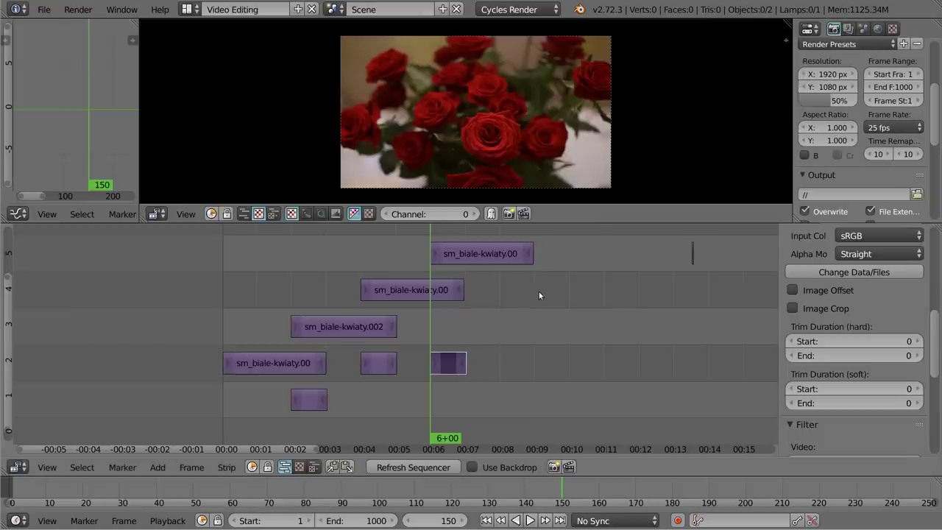
Extend the channel-4 sm_biale-kwiaty.003 strip to end at frame 175.
drag(458, 364, 463, 364)
key(g)
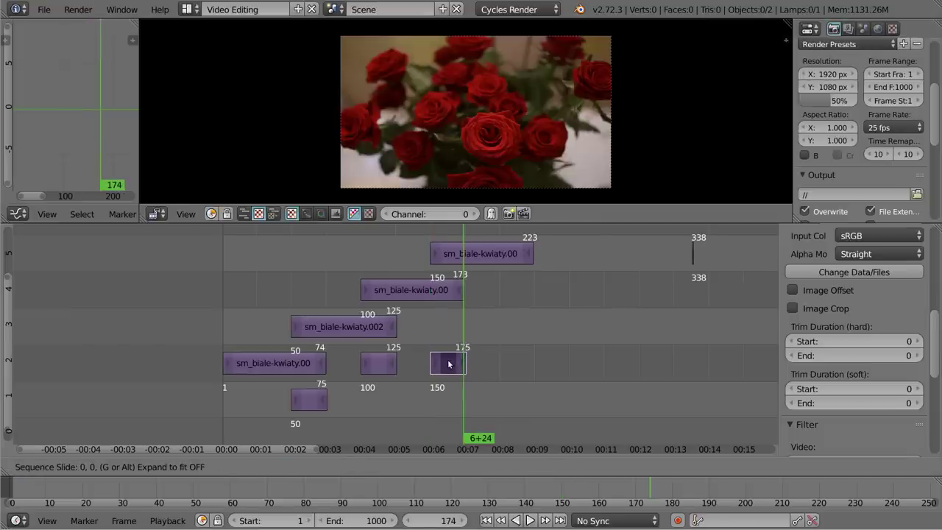
click(448, 363)
right_click(457, 292)
key(g)
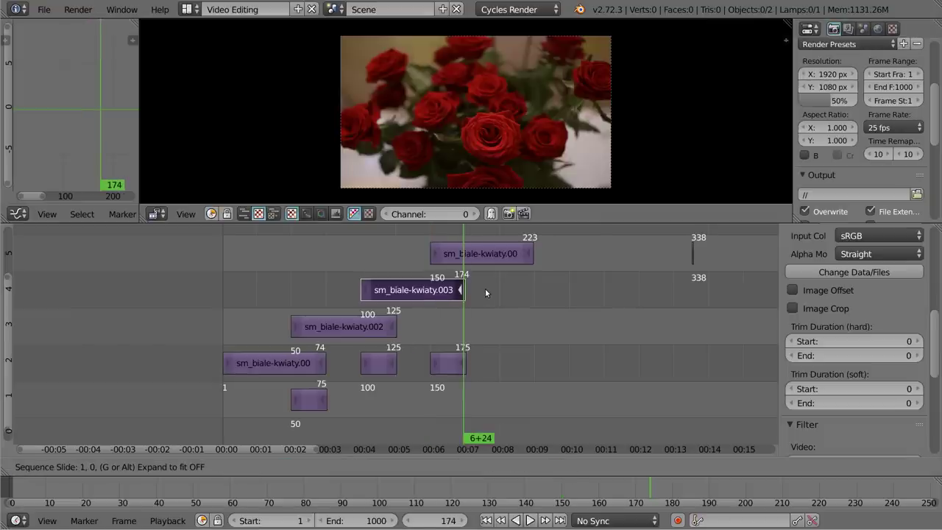
click(485, 293)
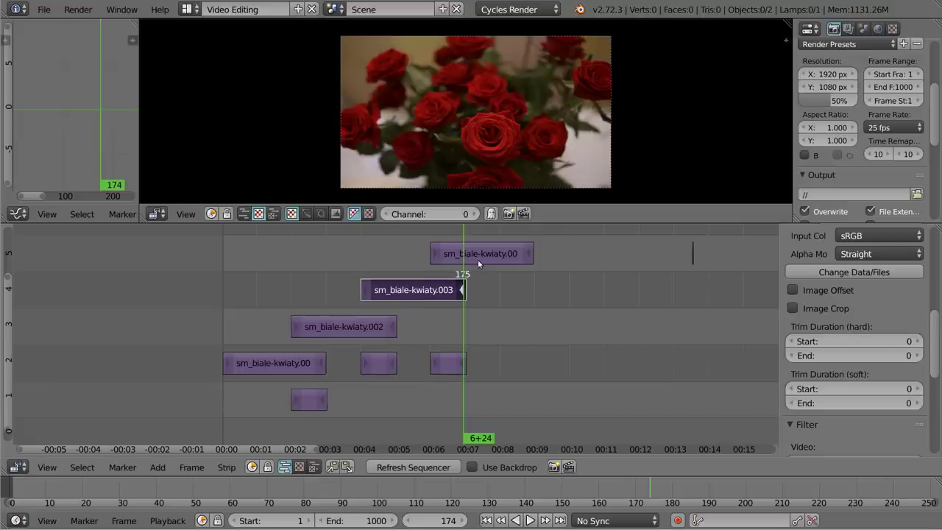
Show sm_biale-kwiaty.002's strip settings: Cross blend, start 50, length 76.
right_click(477, 259)
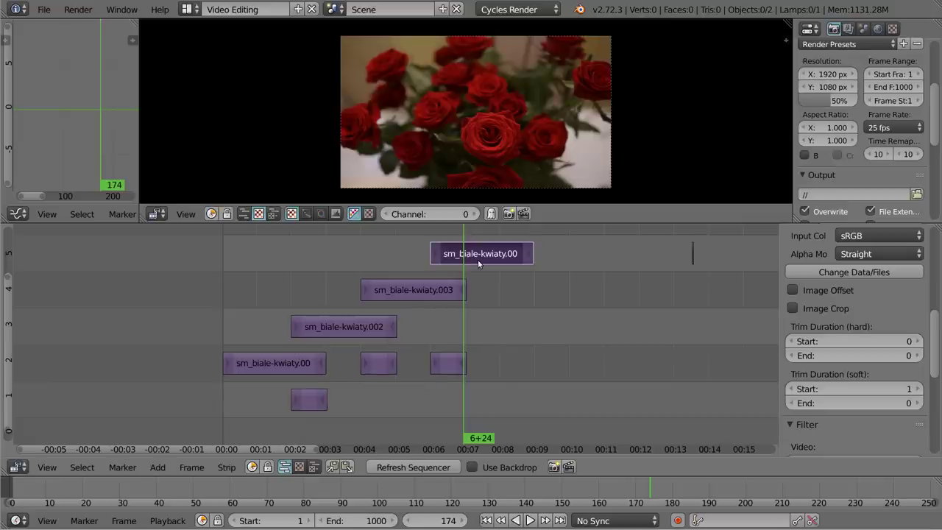
right_click(323, 326)
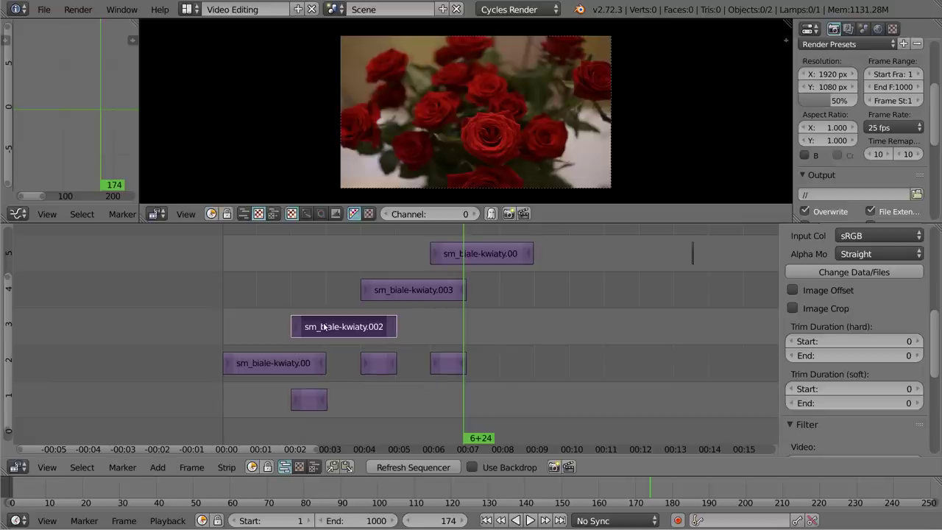
scroll(817, 347, up, 10)
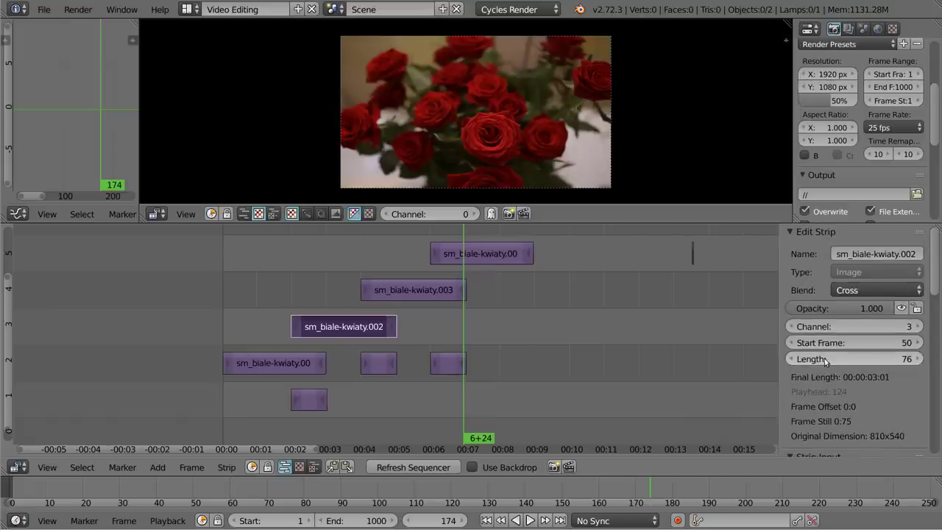
Switch the blend mode of sm_biale-kwiaty.002, .003 and .004 from Cross to Over Drop.
click(884, 286)
click(909, 143)
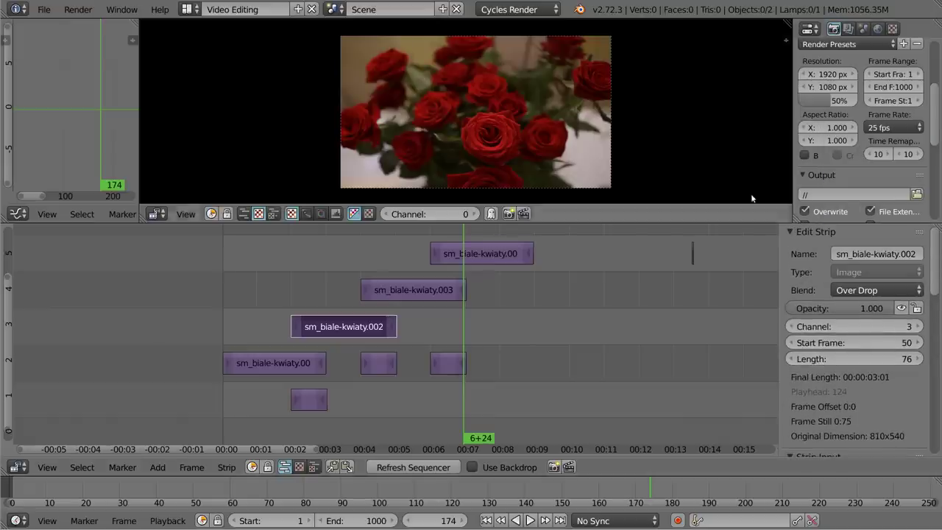
right_click(403, 294)
click(875, 290)
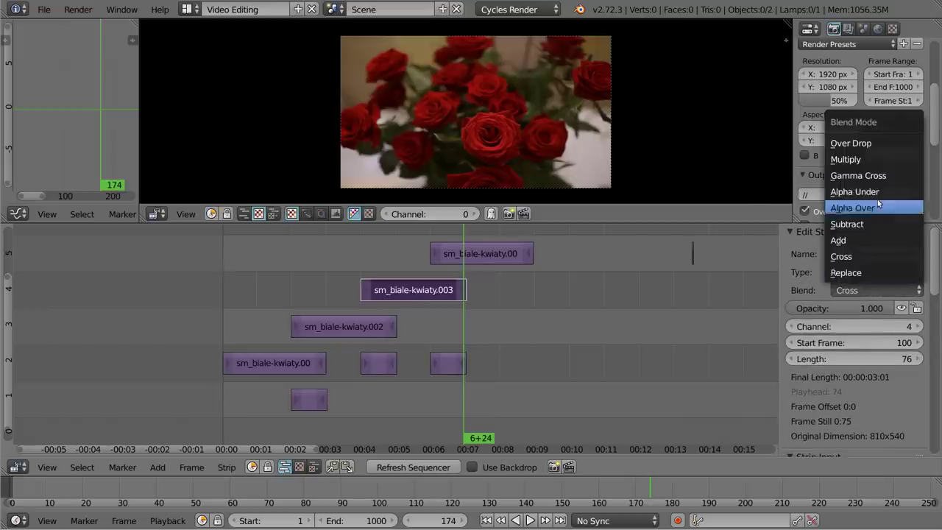
click(879, 141)
right_click(484, 253)
click(881, 287)
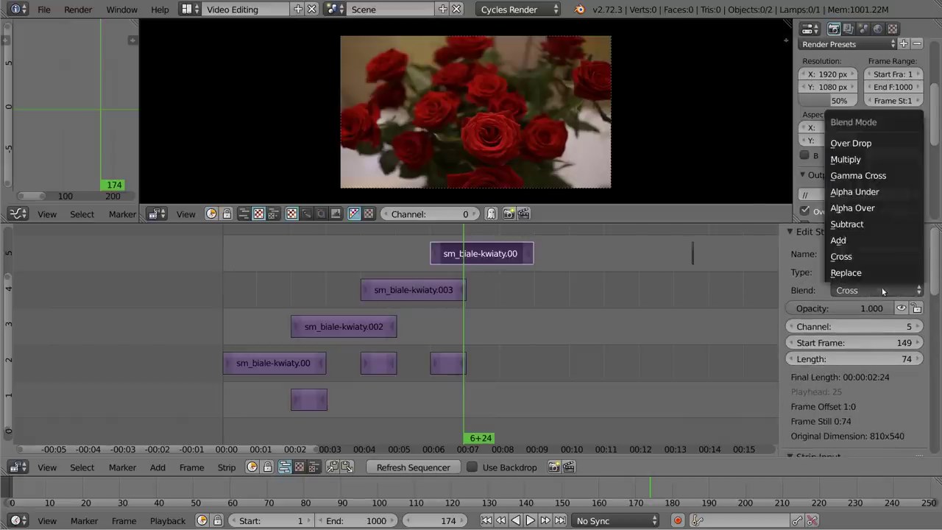
click(885, 145)
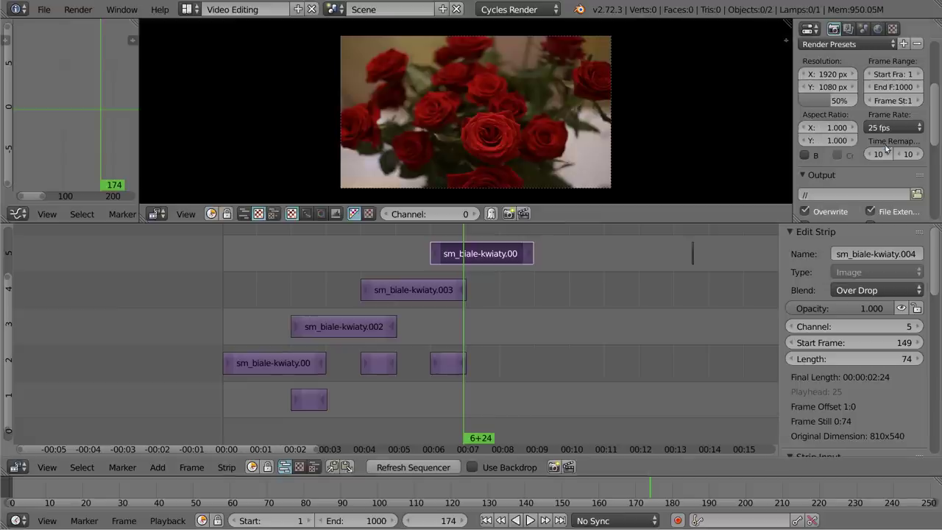
right_click(308, 401)
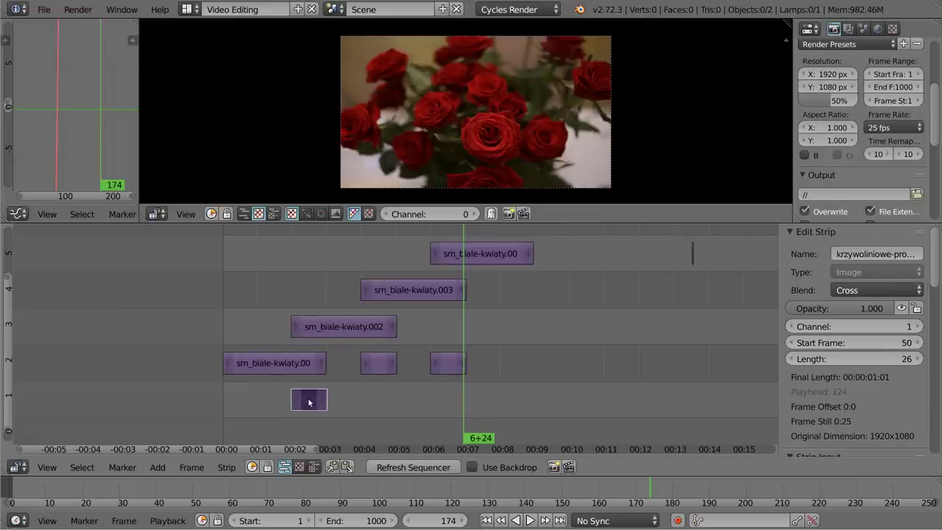
Move the kratkowany-wir.jpg strip up to channel 3.
right_click(449, 365)
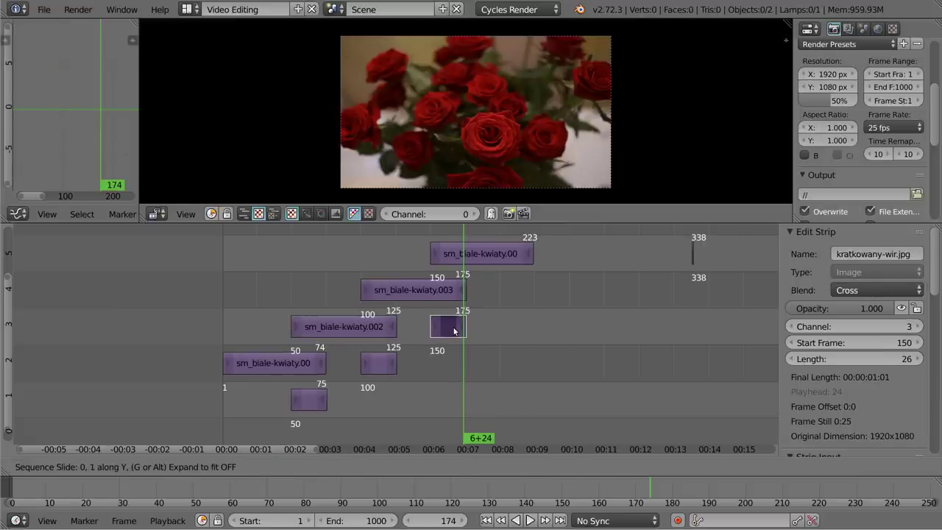
click(334, 352)
click(316, 403)
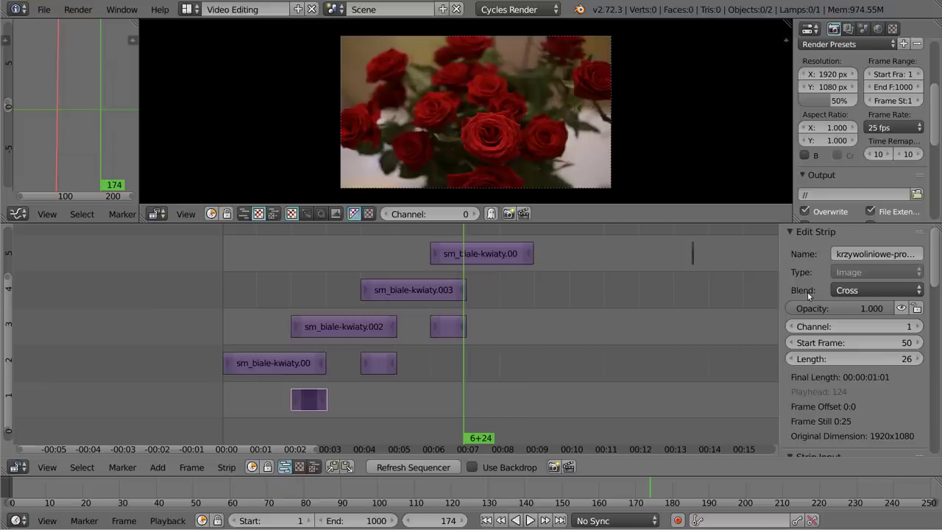
click(839, 253)
Rename the channel-2 and channel-3 mask strips to 2 and 3, then go to frame 50.
click(389, 369)
click(838, 254)
text(2)
key(Return)
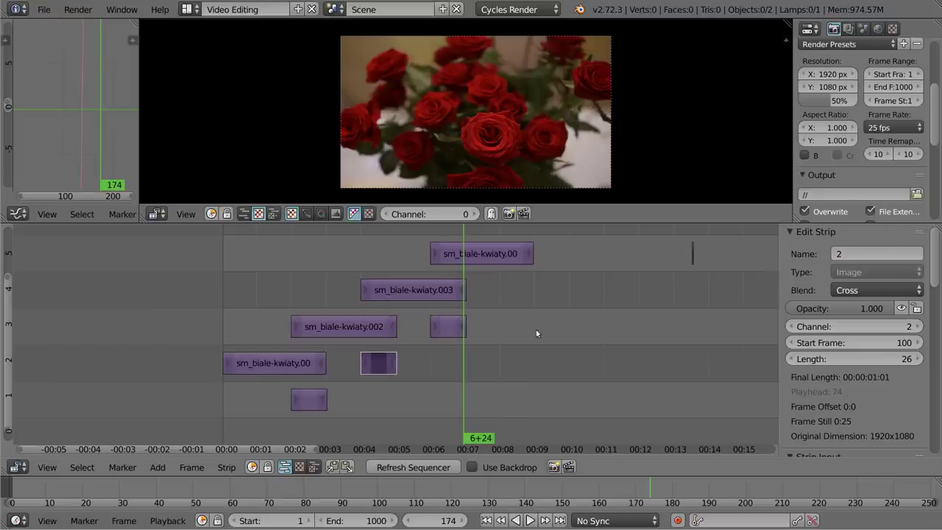
click(448, 329)
click(839, 254)
text(3)
key(Return)
click(291, 402)
drag(291, 403, 290, 404)
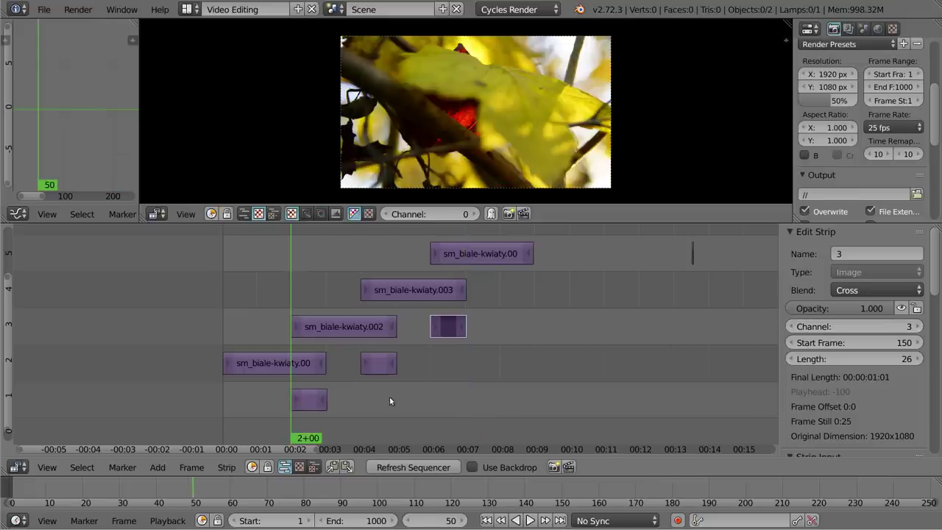
Inspect the channel-1 mask's Bright/Contrast modifier: brightness -100, contrast 0.
click(307, 401)
scroll(858, 423, down, 5)
scroll(858, 423, down, 5)
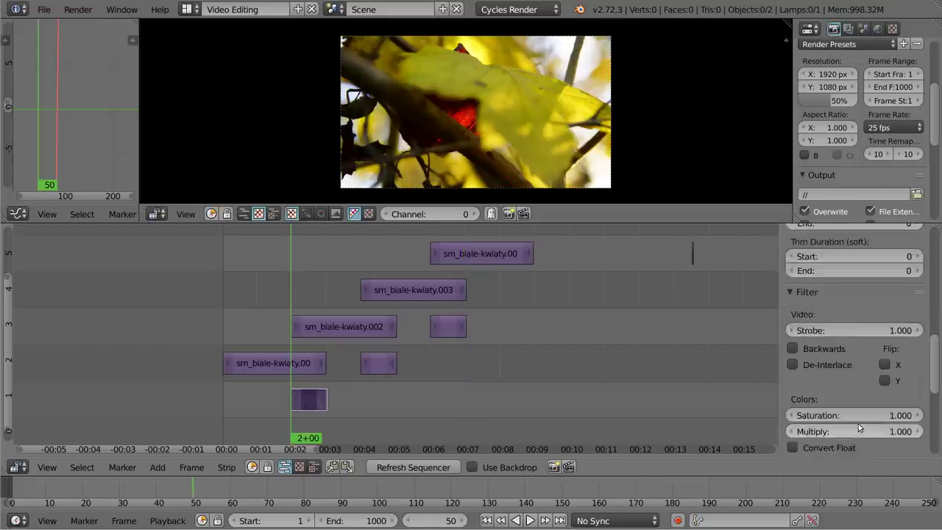
scroll(858, 423, down, 7)
scroll(858, 424, down, 1)
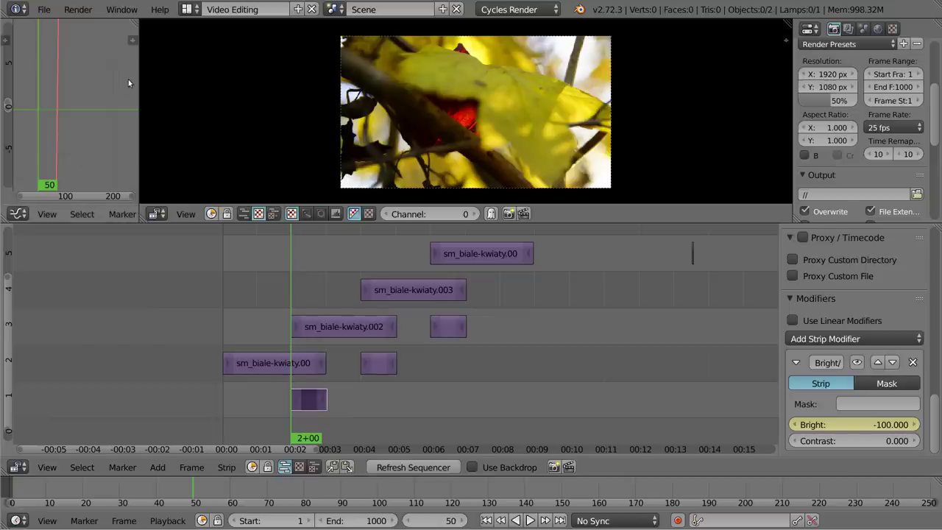
Widen the Graph Editor beside the preview and fit the whole brightness curve into view.
drag(139, 81, 396, 110)
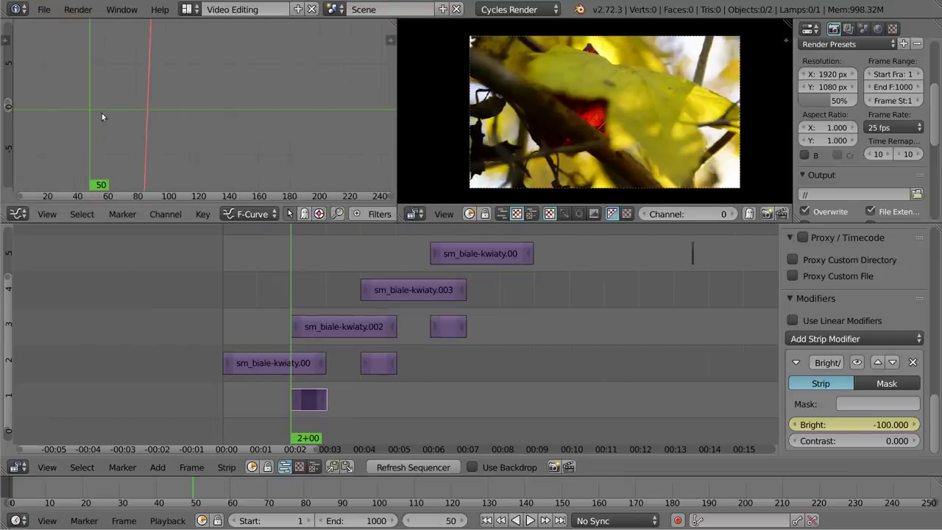
key(Home)
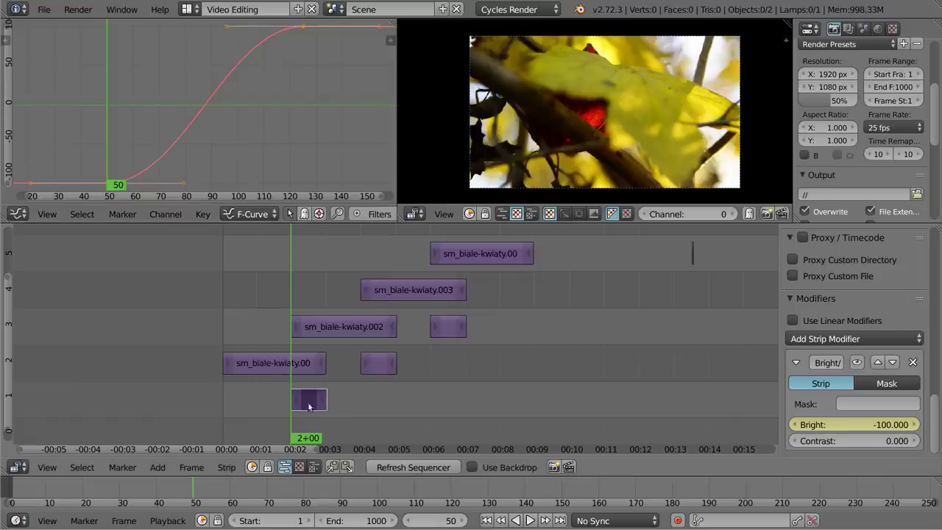
key(g)
key(Escape)
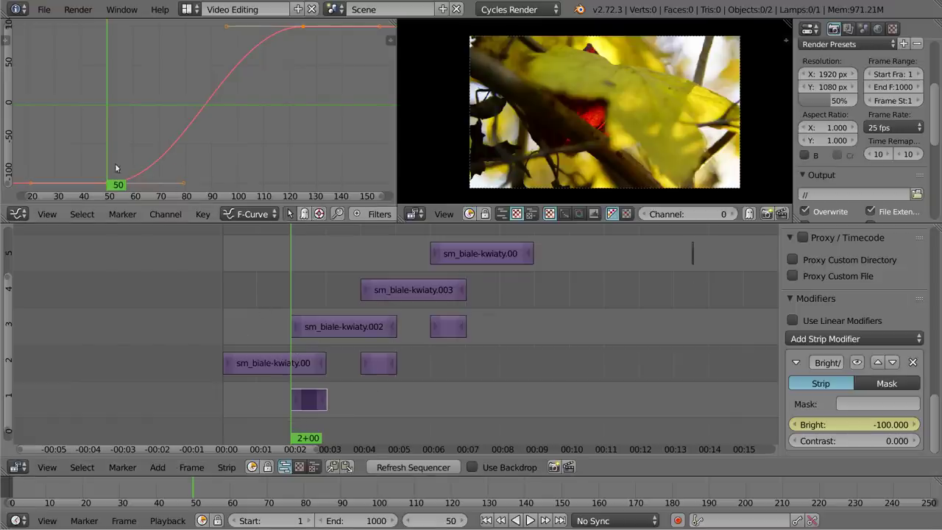
Slide the channel-2 mask strip to start at frame 100, then check brightness at frame 126.
mouse_move(112, 162)
mouse_down()
mouse_move(301, 38)
mouse_move(262, 195)
mouse_up()
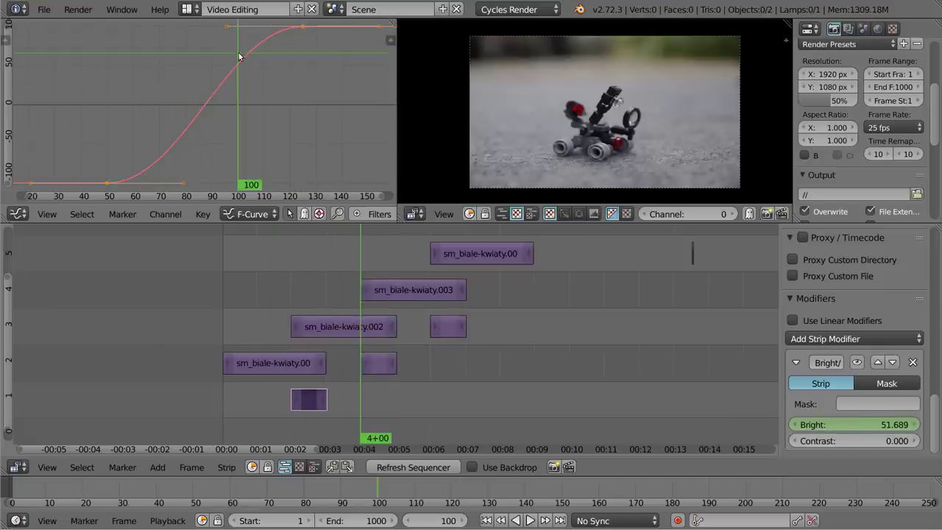
right_click(381, 364)
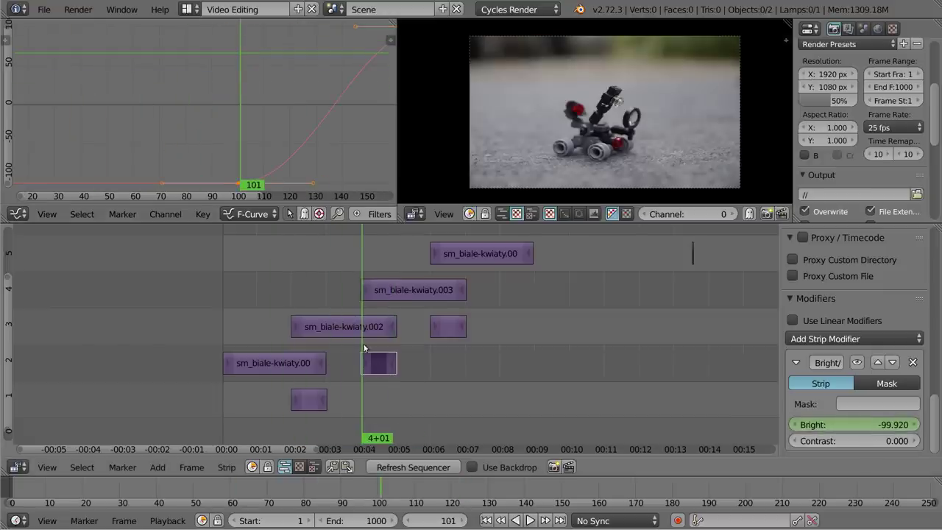
drag(362, 344, 360, 342)
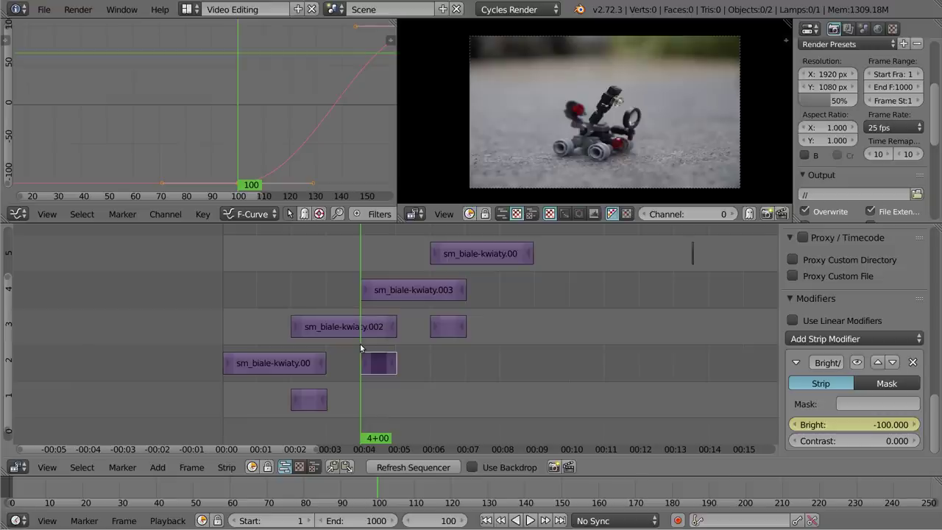
scroll(265, 84, down, 4)
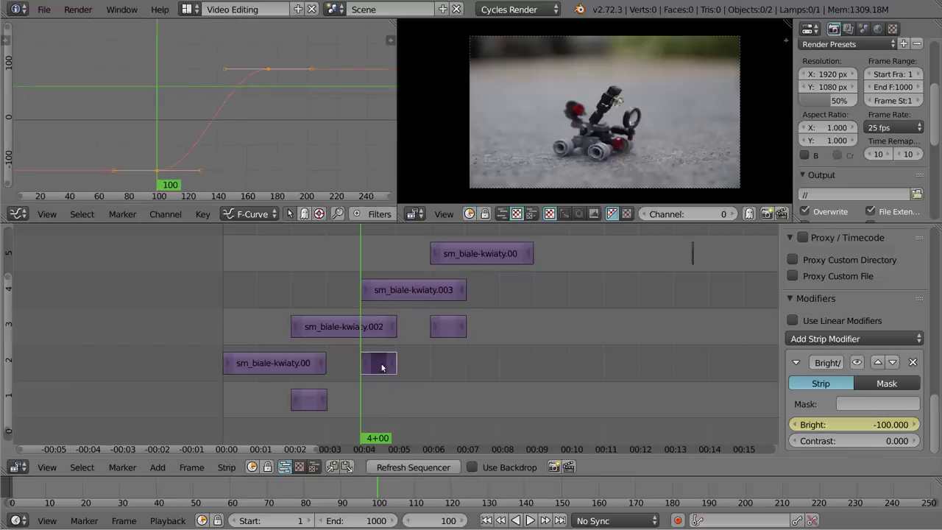
key(g)
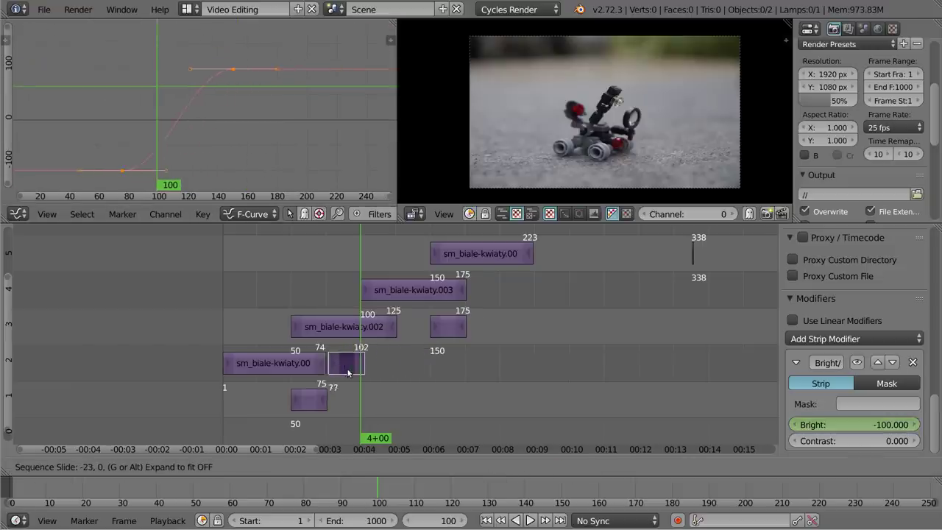
click(382, 352)
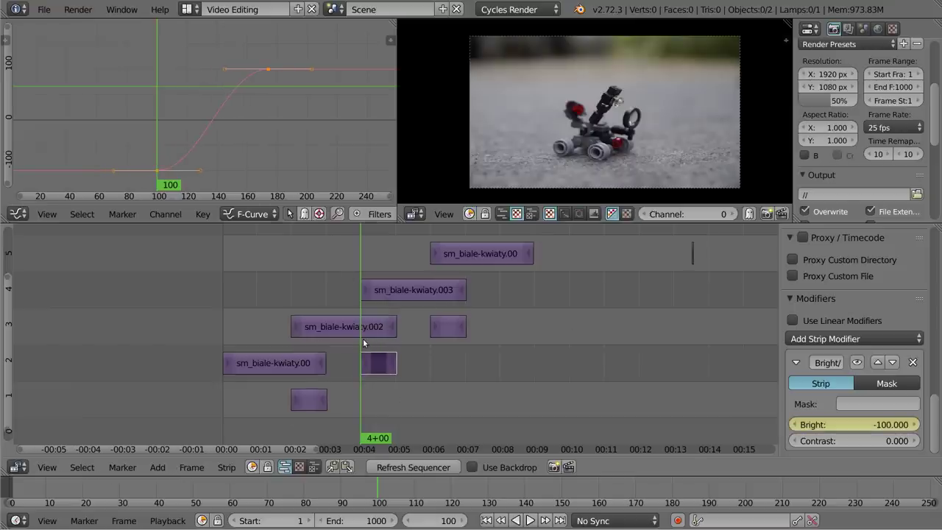
click(393, 359)
drag(393, 358, 395, 358)
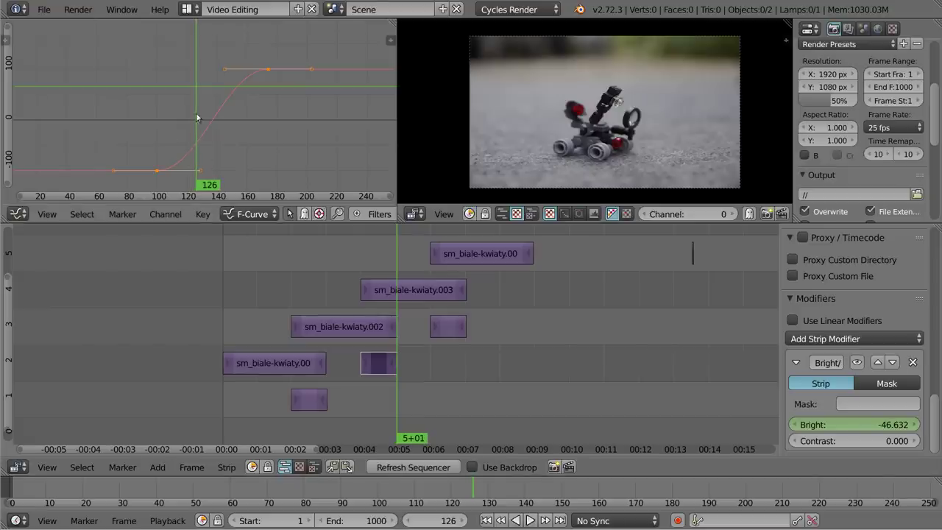
Keyframe a Bright value of 100 at frame 75 on the channel-1 mask strip.
right_click(297, 398)
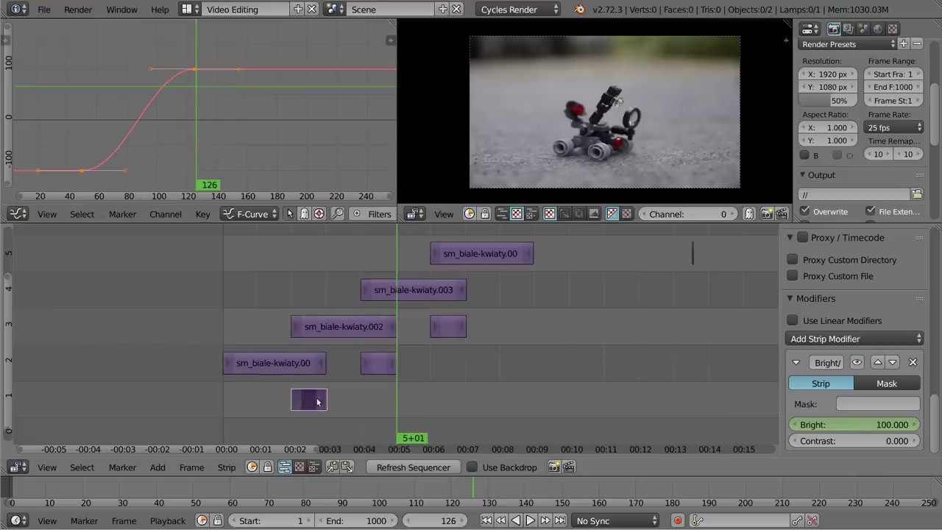
click(325, 402)
drag(327, 402, 326, 403)
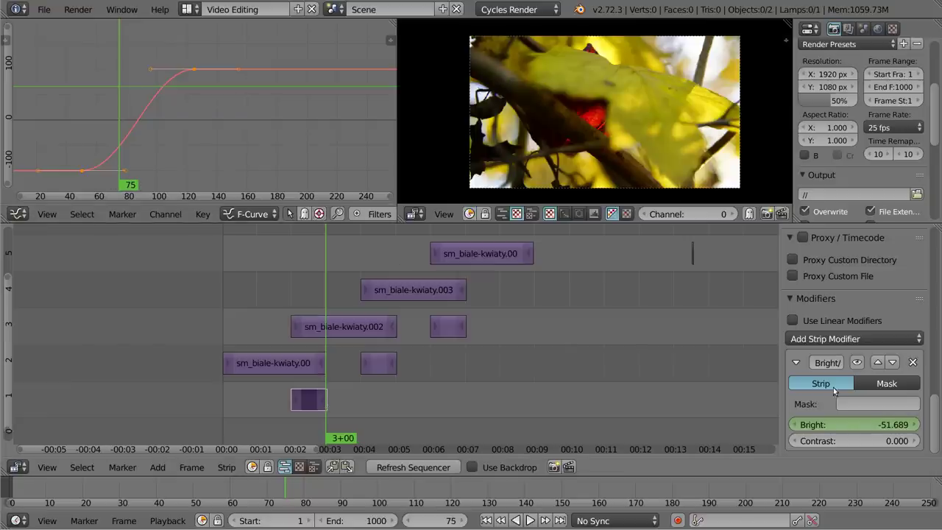
click(846, 425)
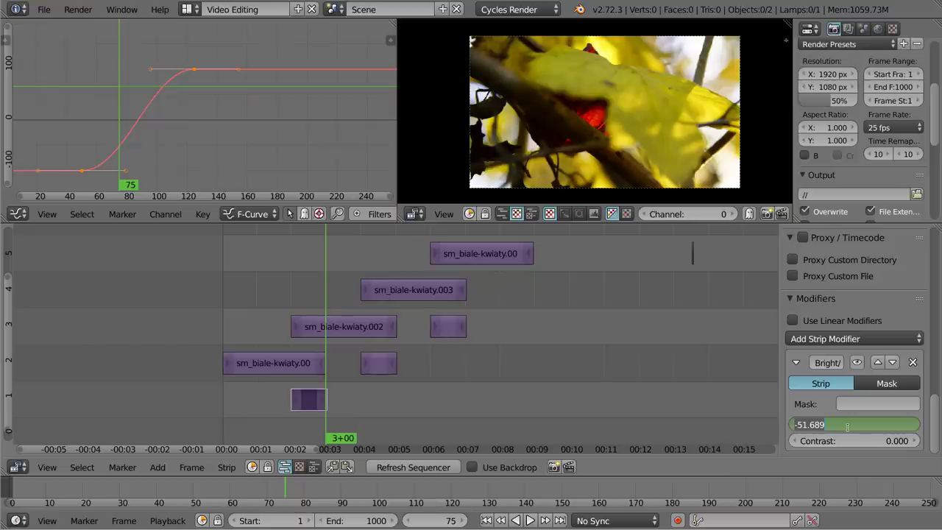
text(100)
key(Return)
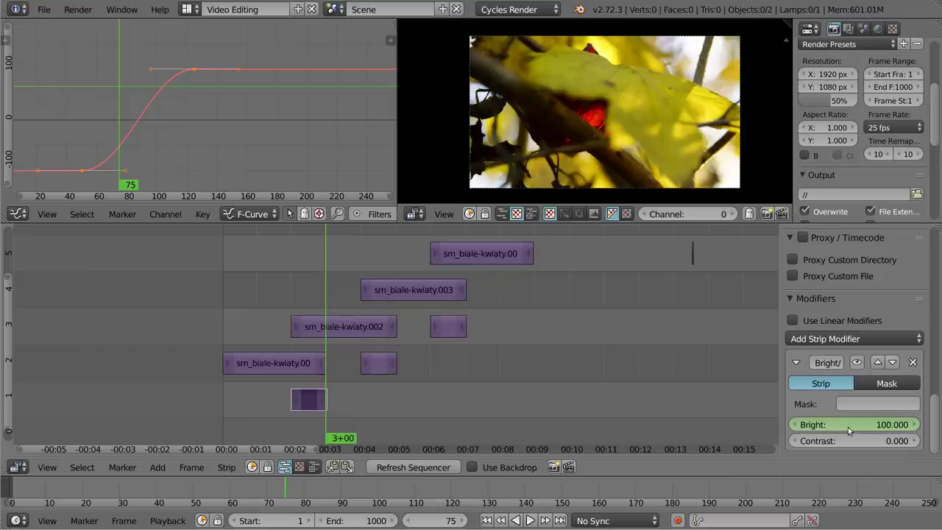
key(i)
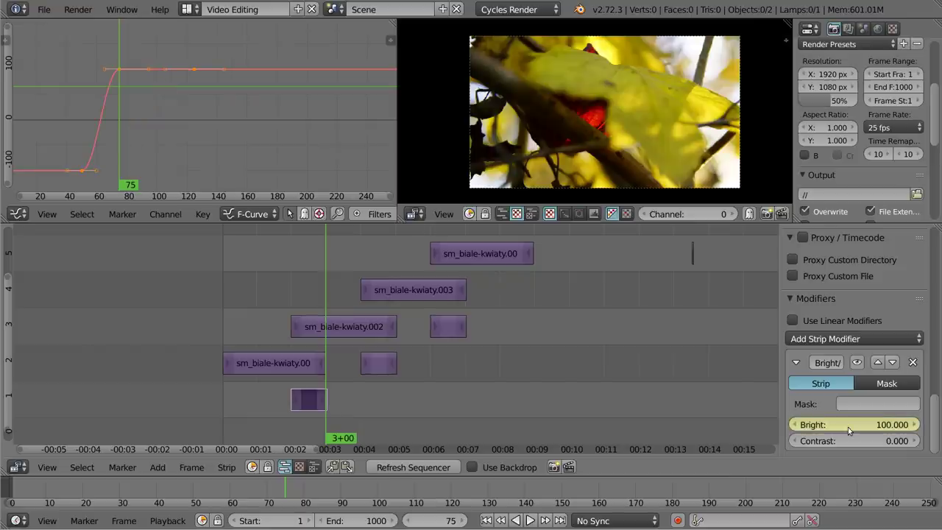
Delete the extra brightness keyframe near frame 120, leaving the -100 to 100 ramp.
click(193, 69)
key(x)
click(212, 115)
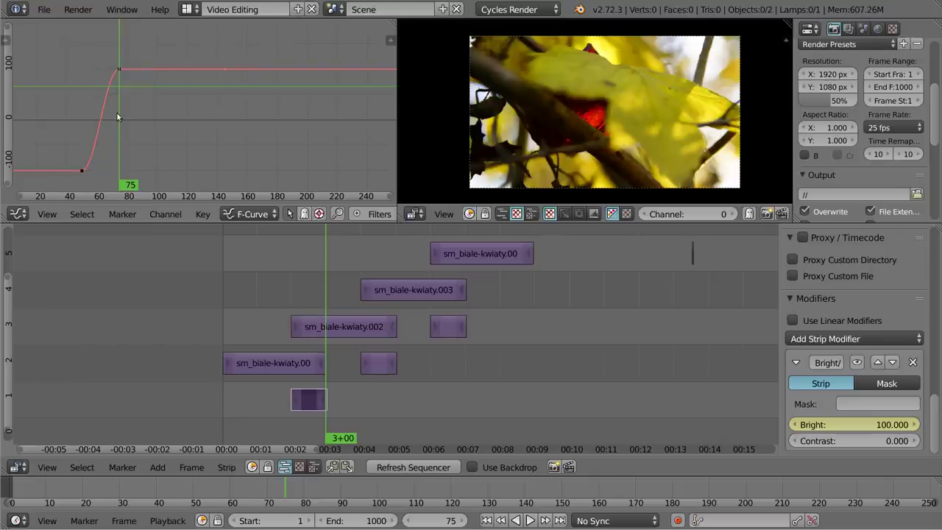
scroll(118, 115, up, 3)
mouse_move(288, 110)
mouse_down()
mouse_move(202, 130)
mouse_move(285, 118)
mouse_up()
scroll(310, 110, right, 2)
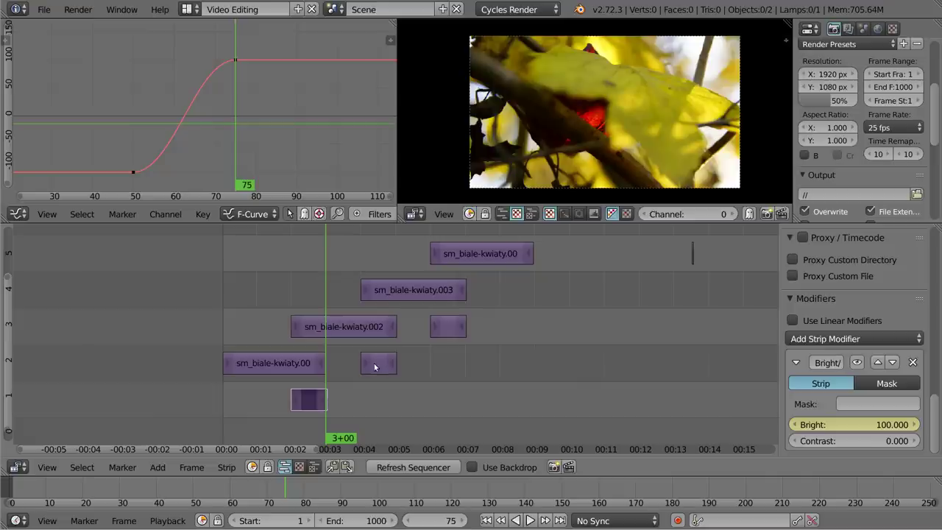
right_click(374, 366)
Move the channel-2 strip's upper brightness keyframe along the frame axis to frame 125.
click(370, 370)
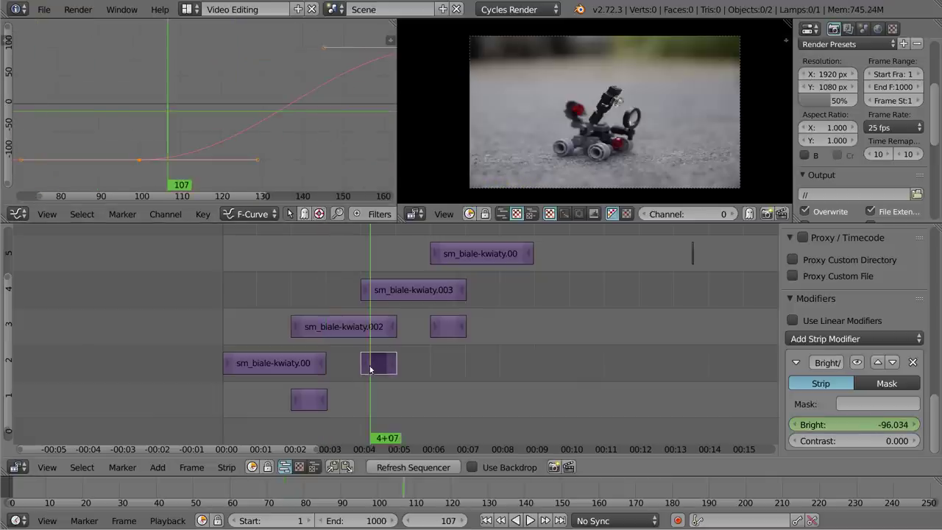
drag(370, 369, 361, 372)
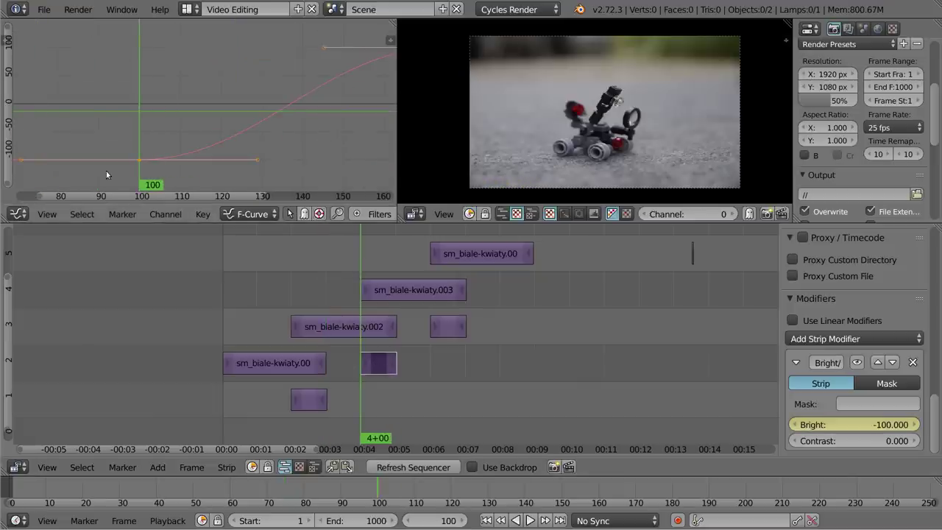
drag(368, 372, 394, 365)
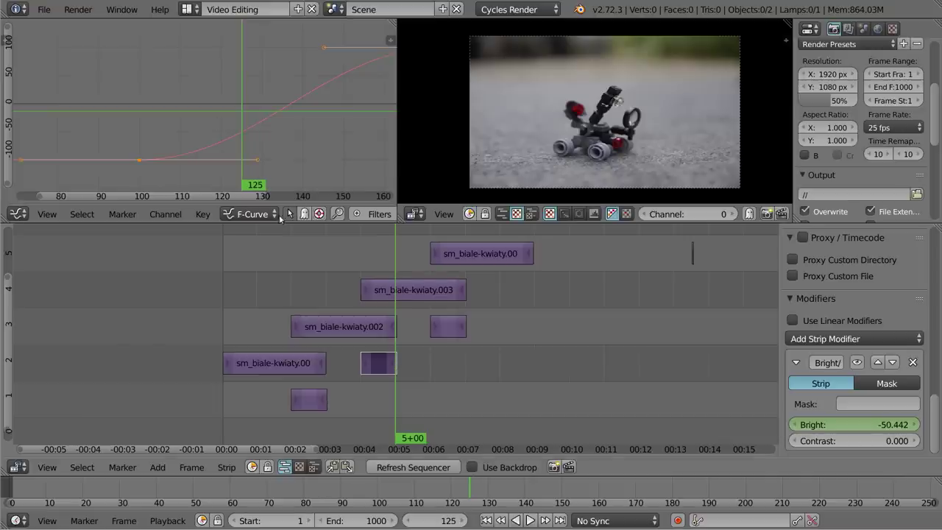
drag(307, 106, 248, 109)
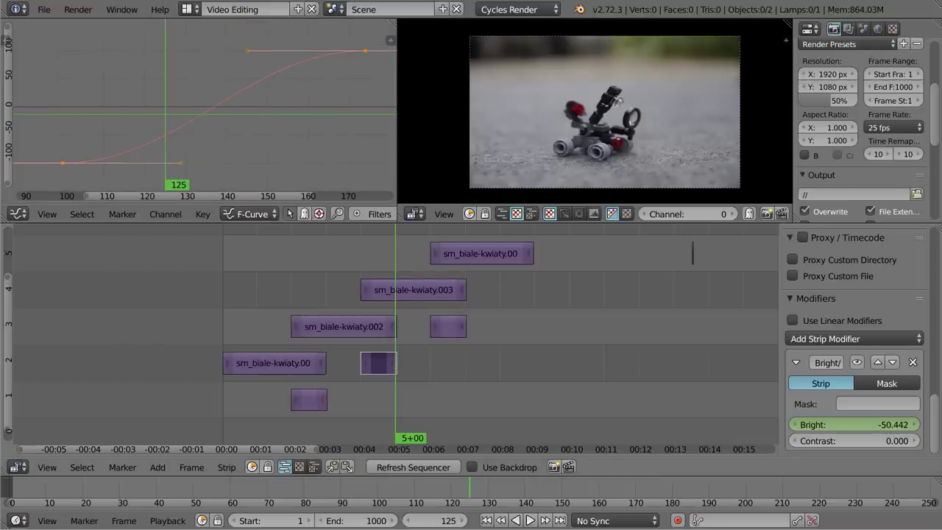
right_click(365, 51)
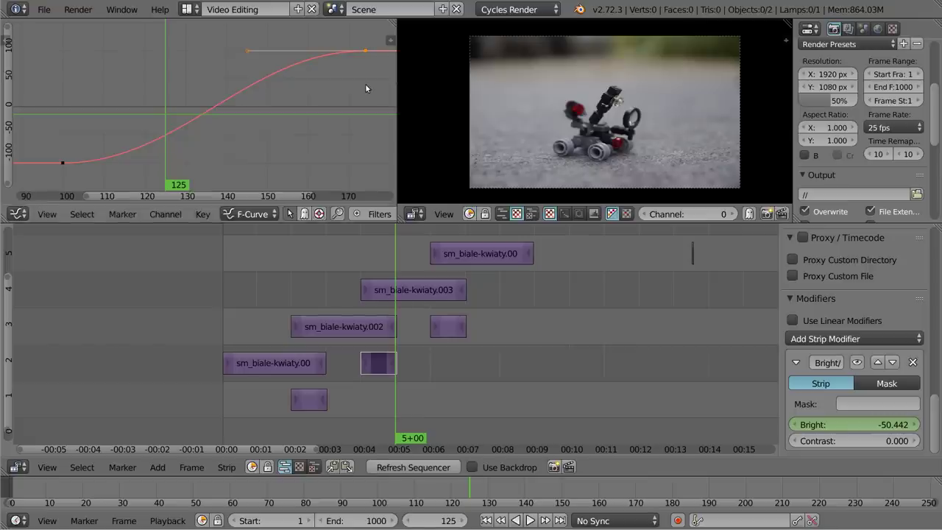
key(g)
key(x)
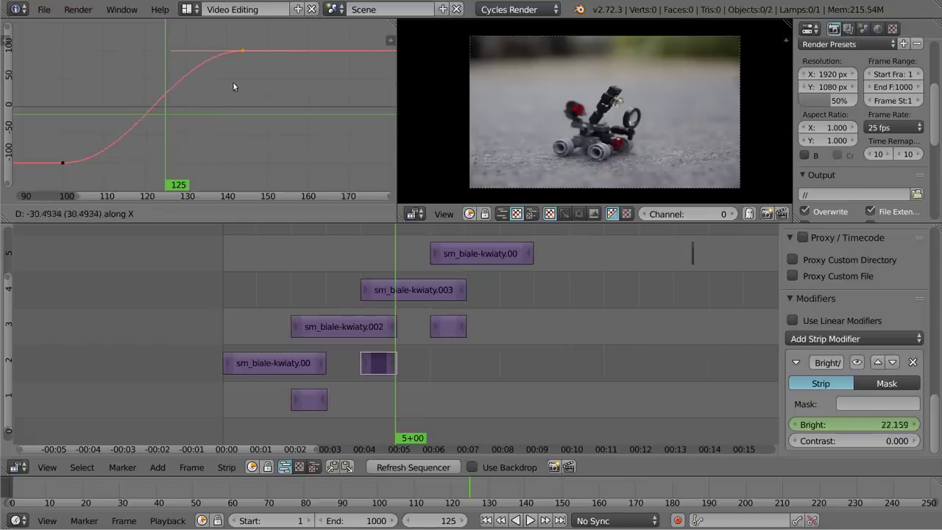
mouse_move(166, 89)
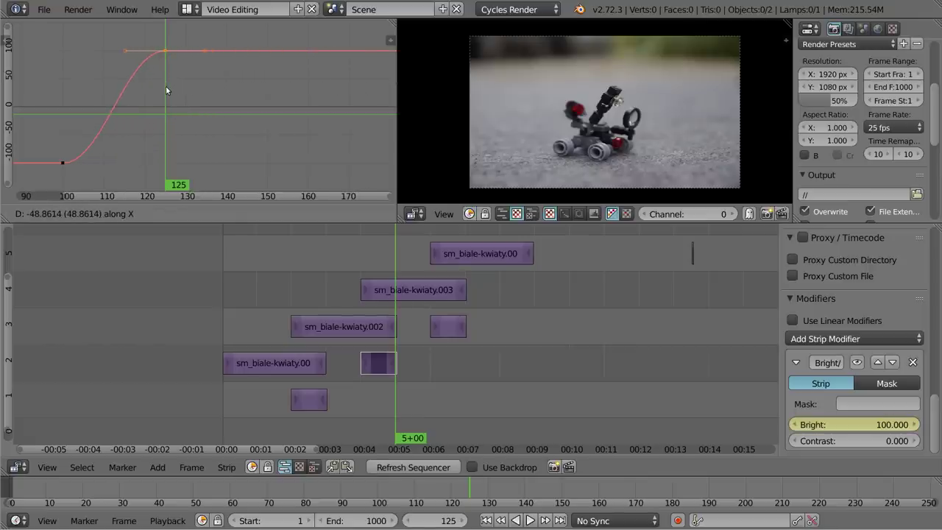
click(165, 87)
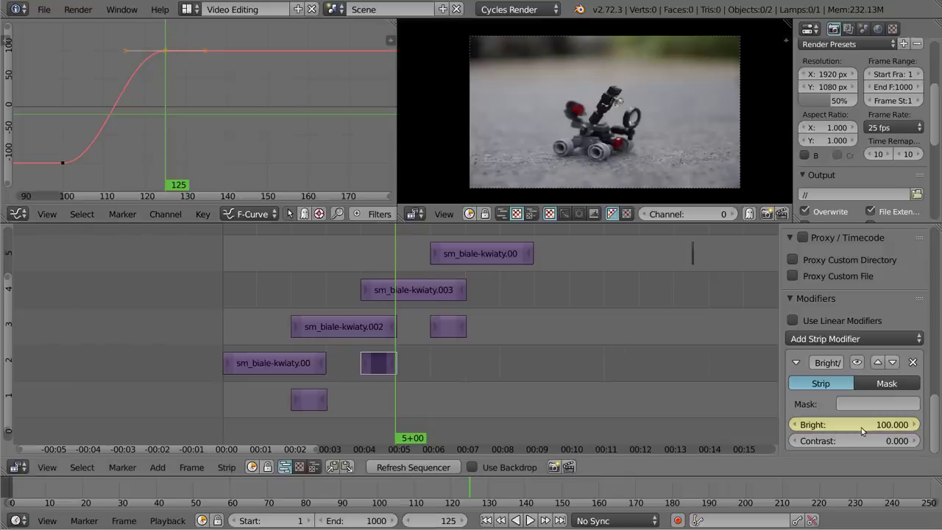
Add a Bright/Contrast modifier to the channel-3 rose strip and keyframe brightness -100 at frame 150.
right_click(448, 325)
drag(441, 329, 430, 333)
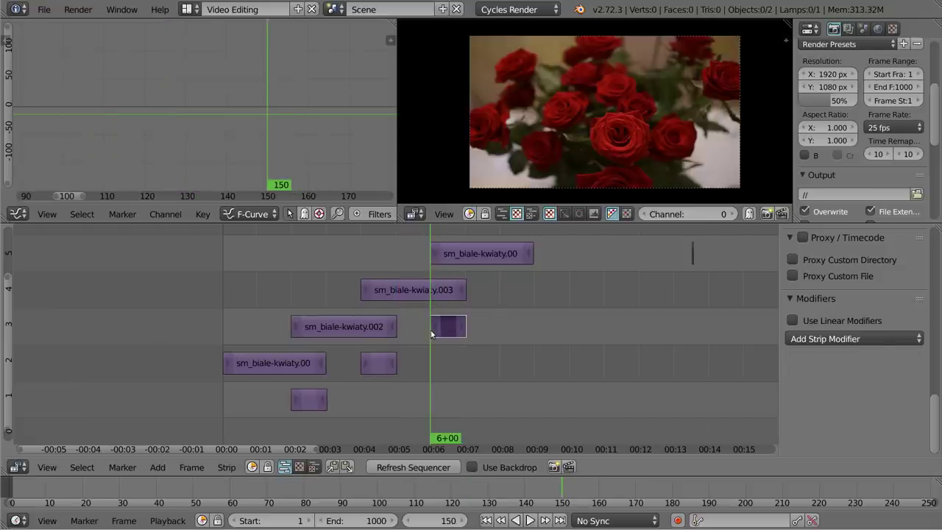
click(853, 338)
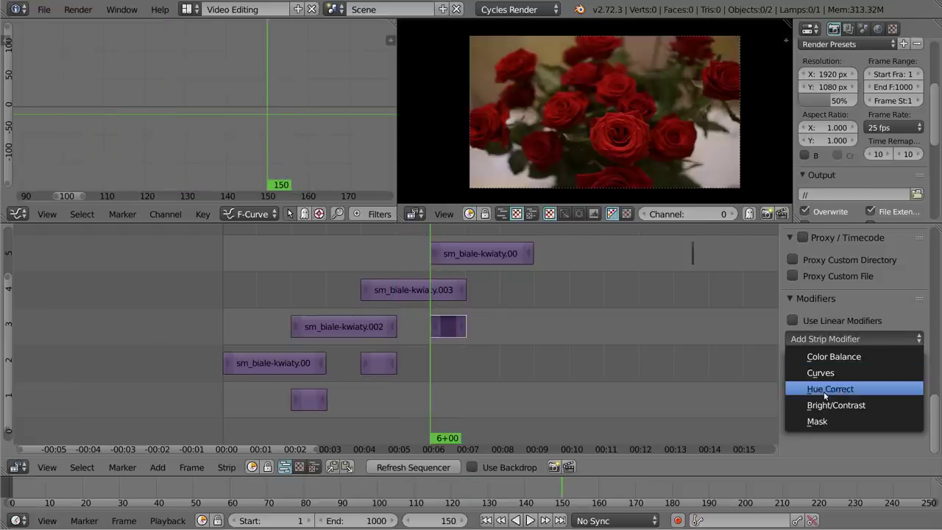
click(821, 405)
click(840, 425)
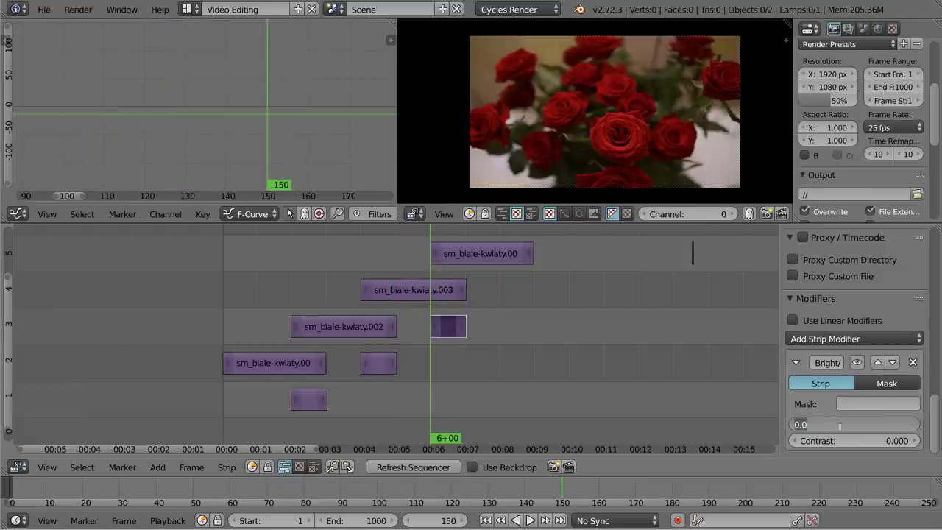
text(-100)
key(Return)
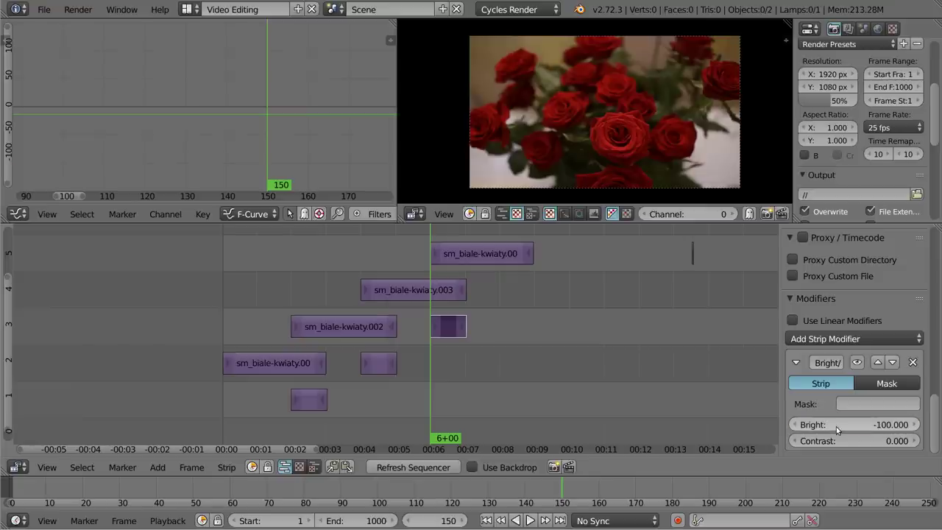
key(i)
Keyframe the rose strip's brightness at 100 on frame 175.
click(465, 321)
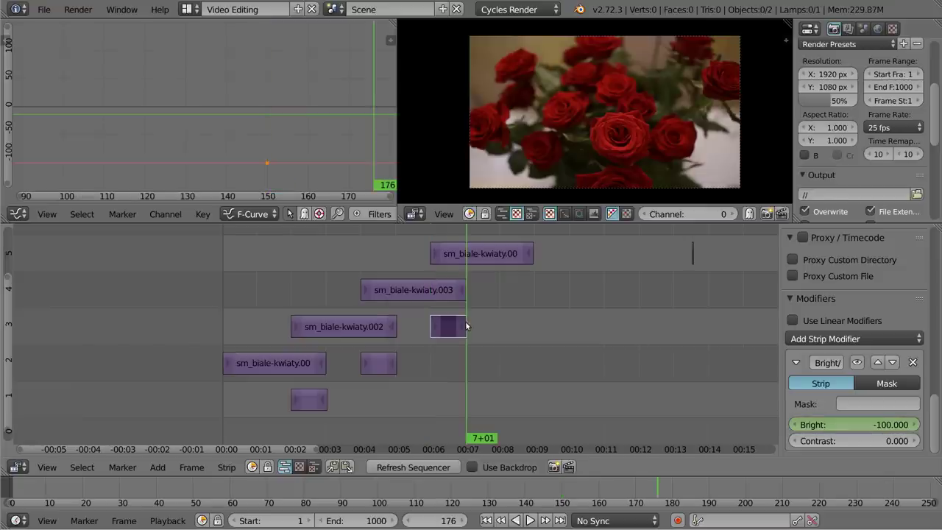
key(Left)
click(823, 417)
text(1)
key(Return)
key(i)
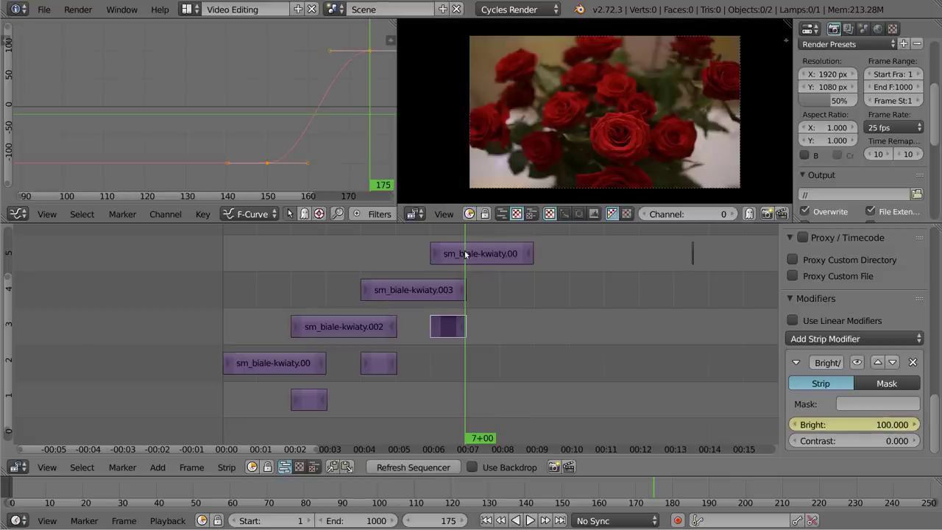
right_click(333, 326)
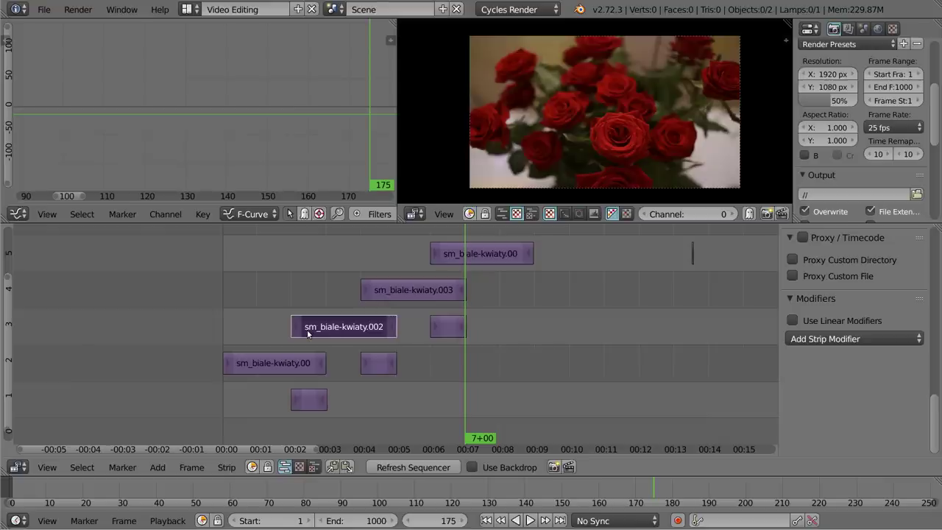
Locate the stray sm_biale-kwiaty.jpg strip near frame 338 and extend its end to frame 343.
drag(308, 332, 409, 257)
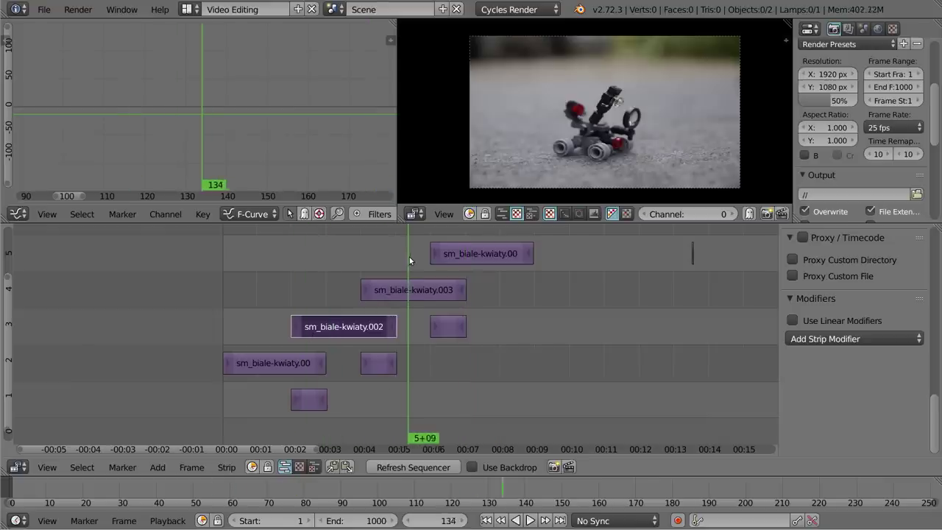
drag(409, 257, 404, 265)
scroll(423, 290, up, 3)
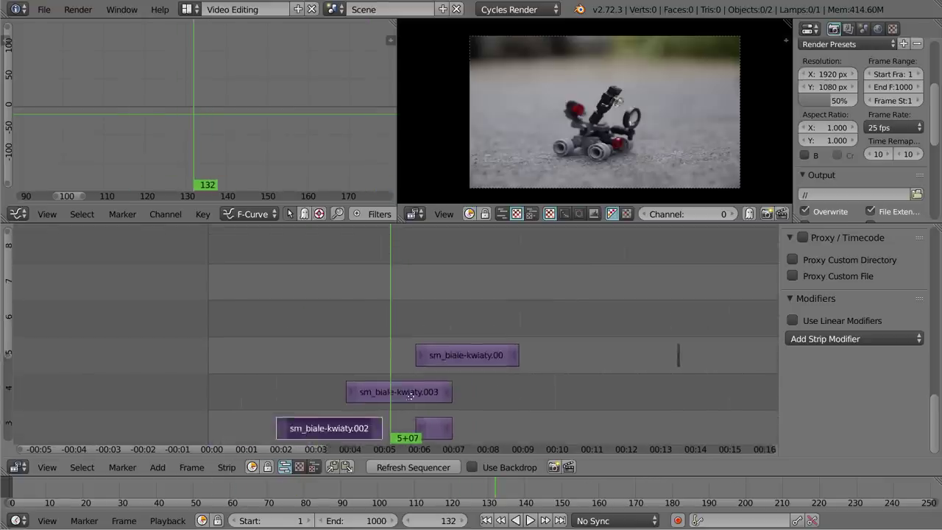
scroll(410, 396, up, 3)
mouse_move(408, 378)
mouse_down()
mouse_move(371, 297)
mouse_move(397, 302)
mouse_up()
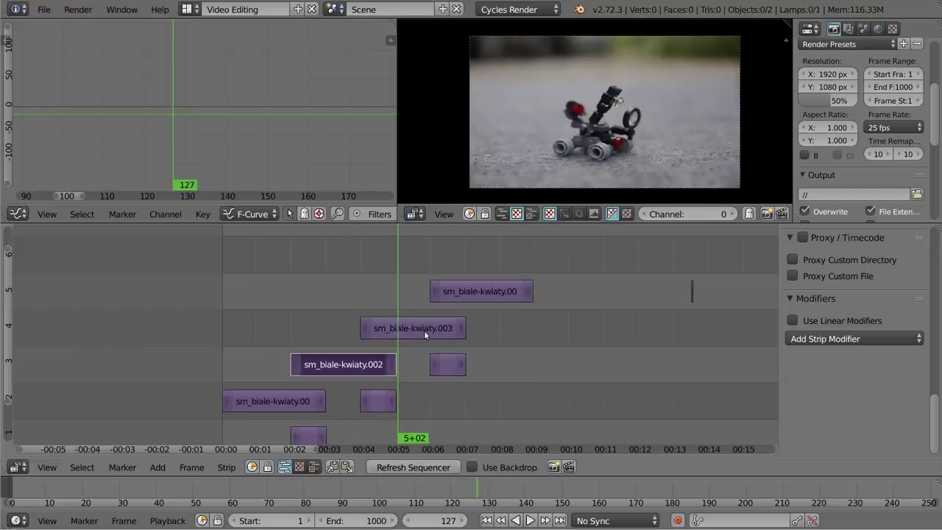
scroll(454, 342, up, 5)
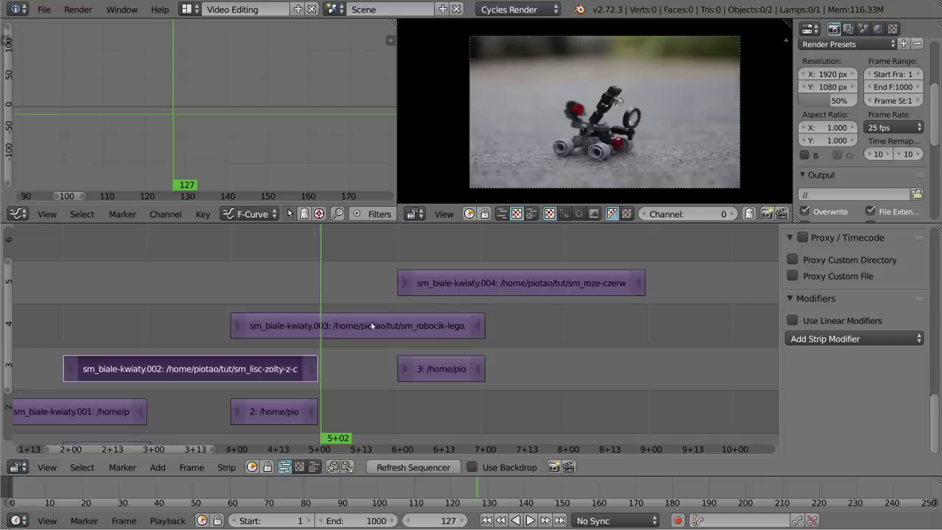
scroll(372, 326, down, 2)
scroll(360, 325, down, 3)
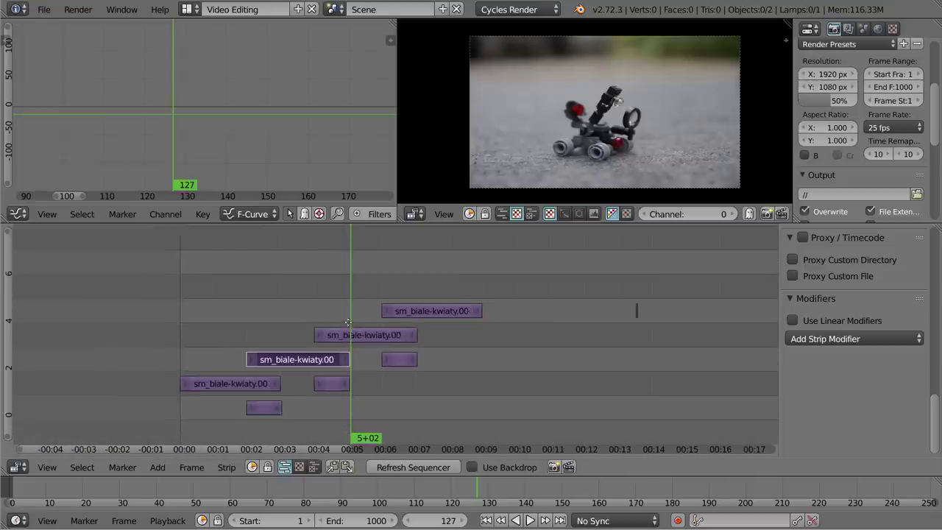
right_click(631, 312)
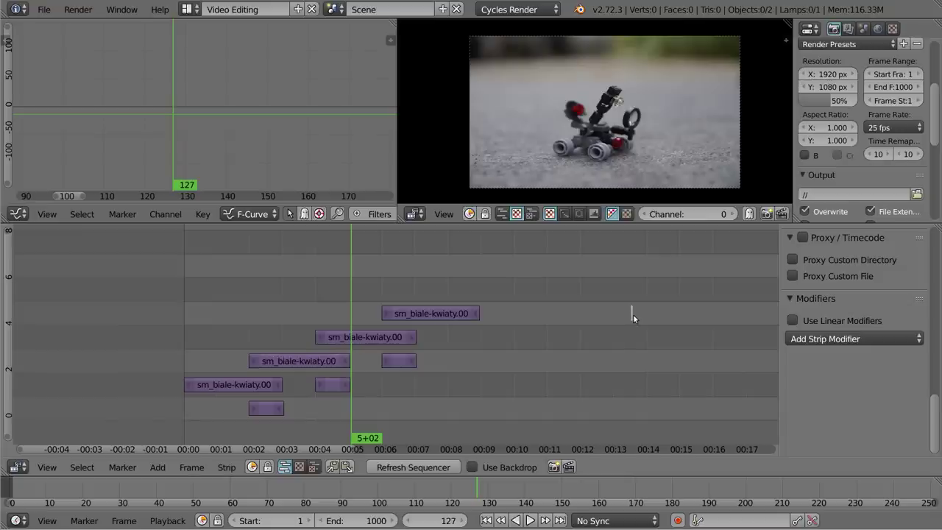
scroll(633, 314, up, 8)
scroll(632, 314, up, 7)
drag(389, 326, 256, 306)
right_click(309, 322)
key(g)
click(710, 310)
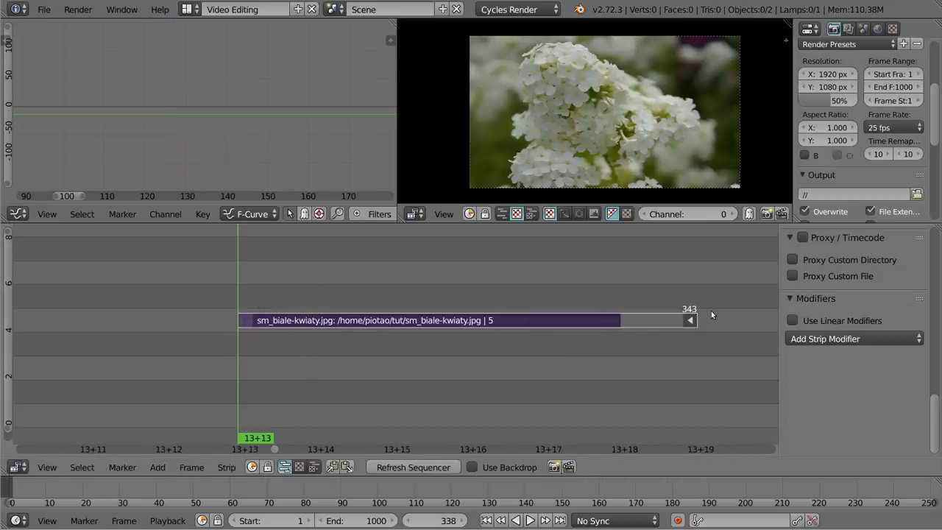
Slide the stray strip earlier, erase it, and show all remaining strips in the sequencer.
right_click(431, 318)
scroll(434, 316, down, 2)
scroll(435, 315, down, 3)
scroll(437, 311, down, 3)
scroll(441, 315, down, 3)
scroll(445, 316, down, 3)
scroll(449, 318, down, 1)
scroll(603, 348, left, 5)
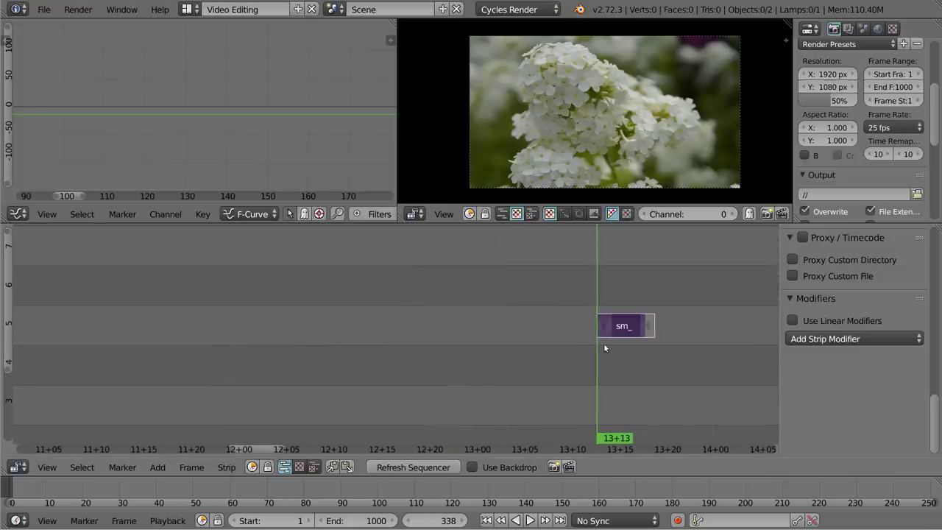
key(g)
click(144, 345)
scroll(593, 330, left, 6)
key(x)
click(548, 320)
key(Home)
scroll(355, 365, down, 1)
scroll(490, 290, left, 4)
right_click(275, 358)
Rename the first two photo strips to czerwone-liscie and zółte-liście.
click(278, 332)
drag(278, 331, 284, 332)
scroll(853, 383, up, 5)
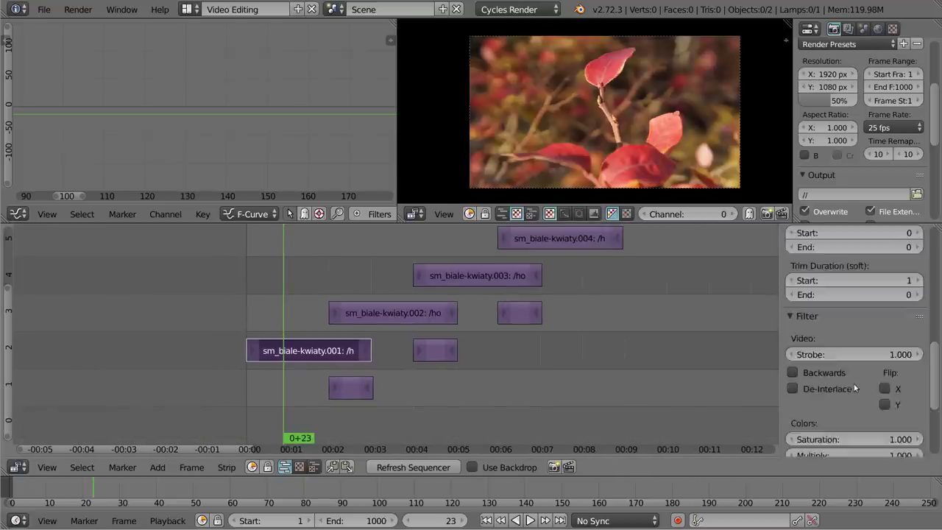
scroll(853, 384, up, 5)
scroll(854, 384, up, 5)
click(868, 252)
text(czewone-liscie)
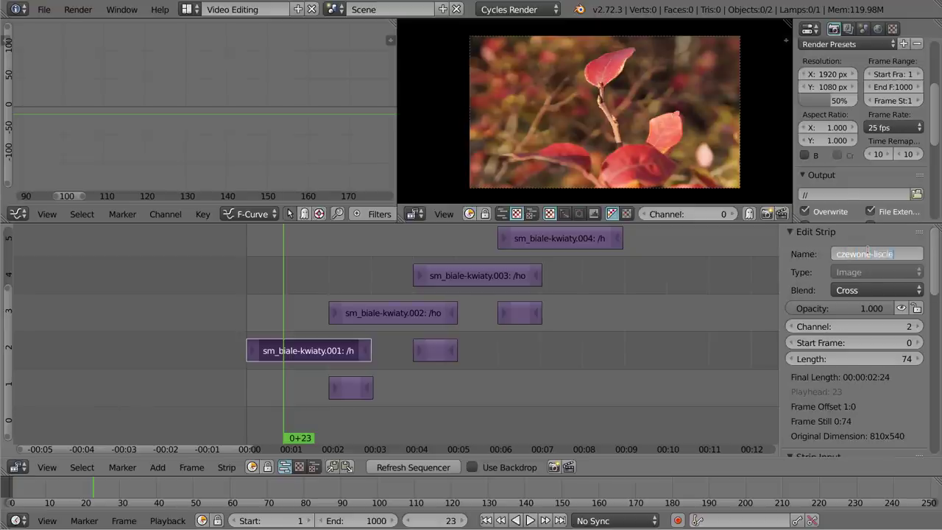
key(Return)
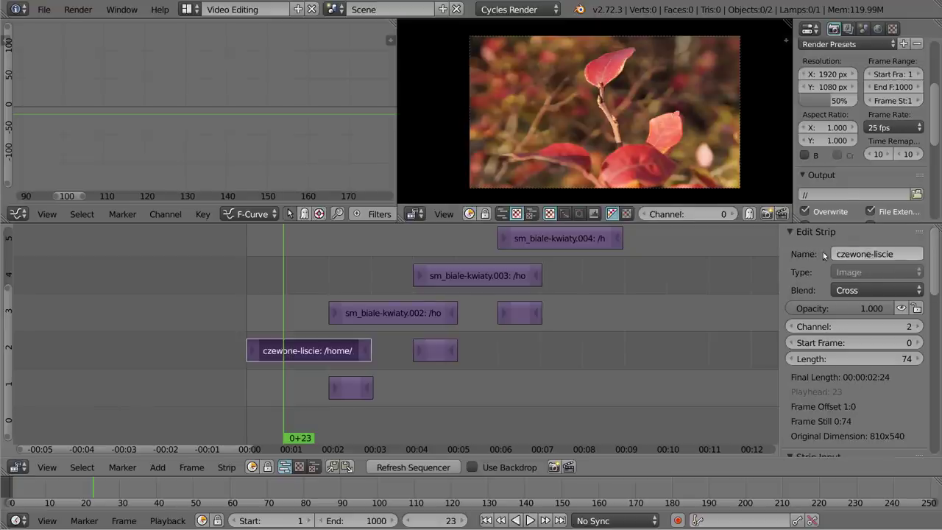
right_click(412, 311)
drag(378, 285, 367, 293)
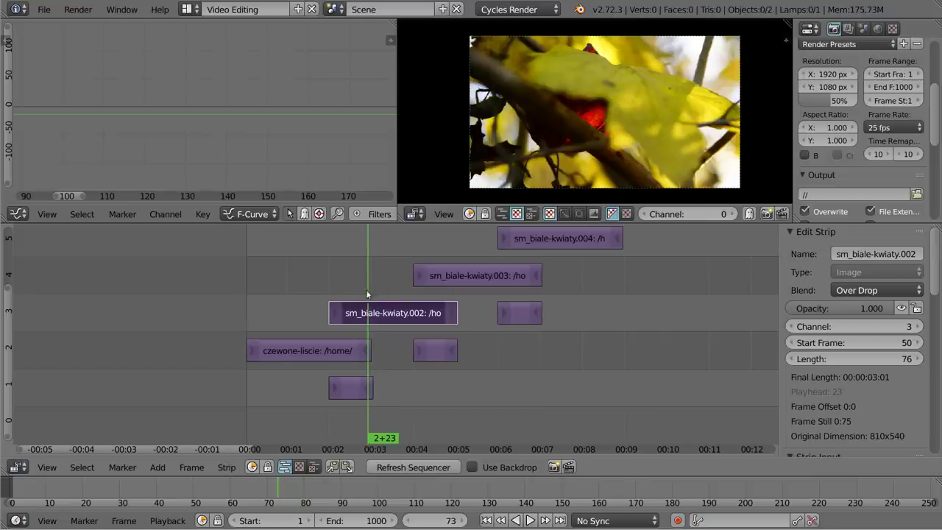
click(850, 255)
text(ziotscie)
key(Return)
Rename the sm_biale-kwiaty.003 and .004 strips to lego-robot and czerwone-róże.
right_click(477, 276)
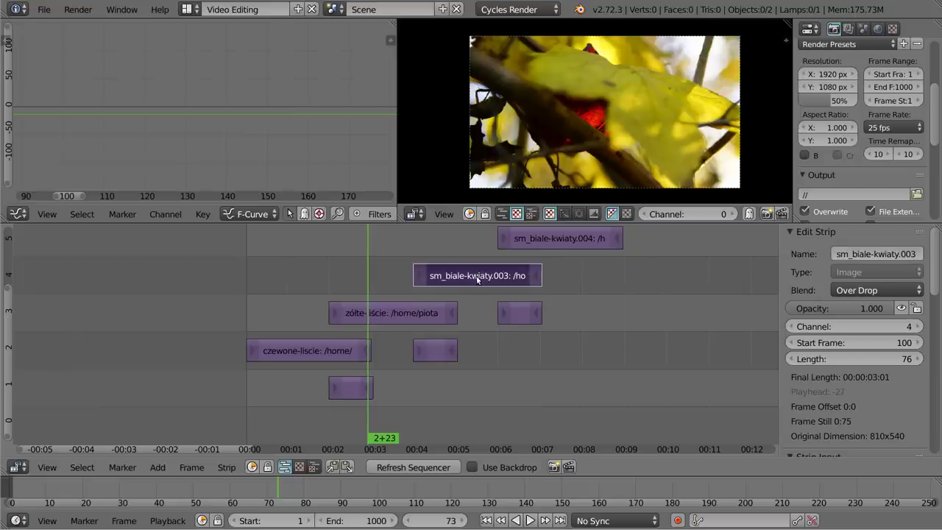
drag(452, 278, 463, 280)
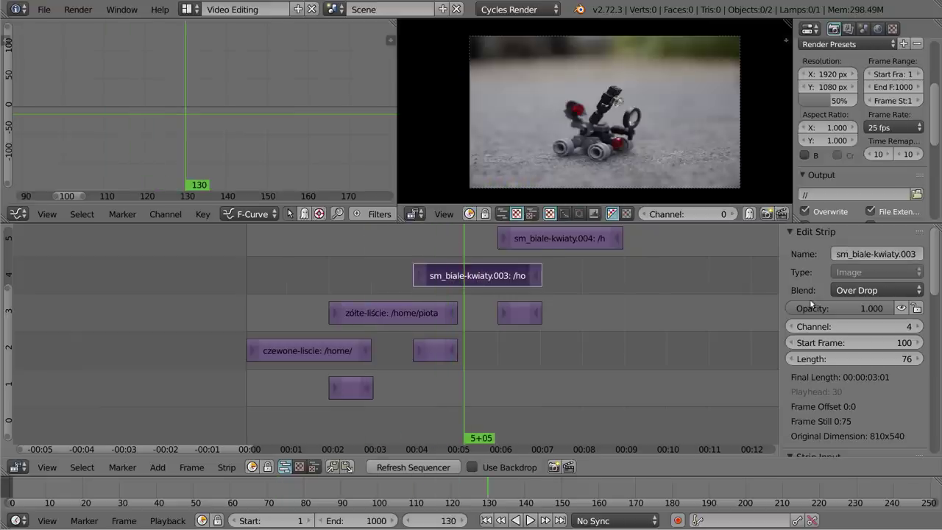
click(864, 253)
key(BackSpace)
text(lego-robo)
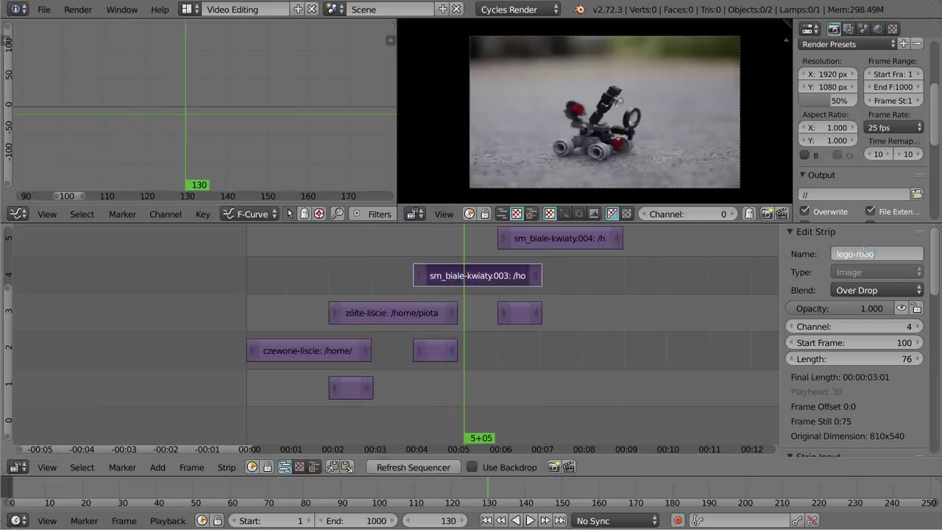
text(t)
key(Return)
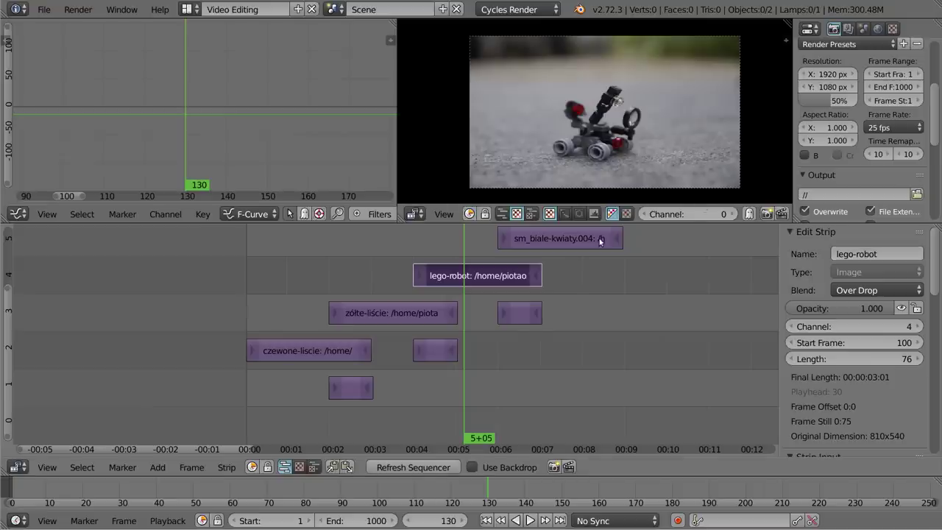
right_click(531, 239)
click(549, 239)
click(546, 240)
click(854, 253)
text(czerwone-r)
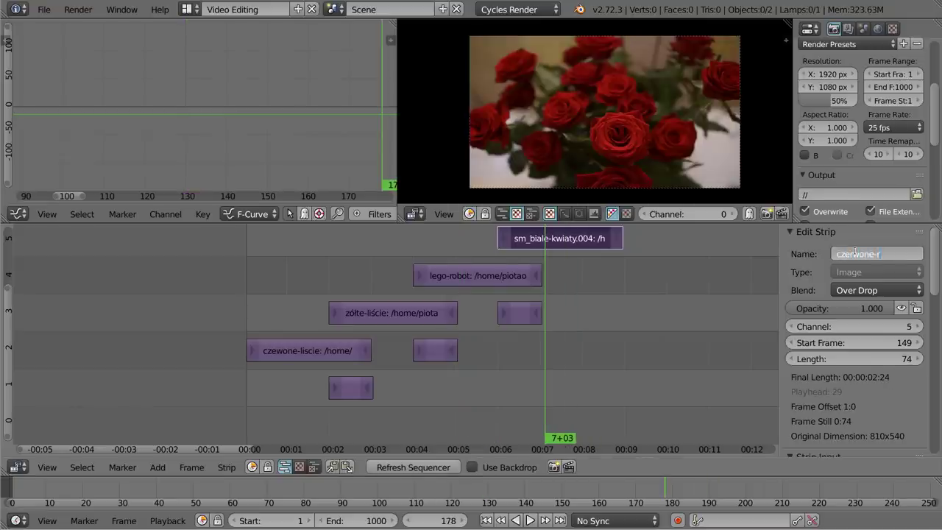
key(Return)
drag(519, 290, 394, 313)
drag(208, 370, 318, 342)
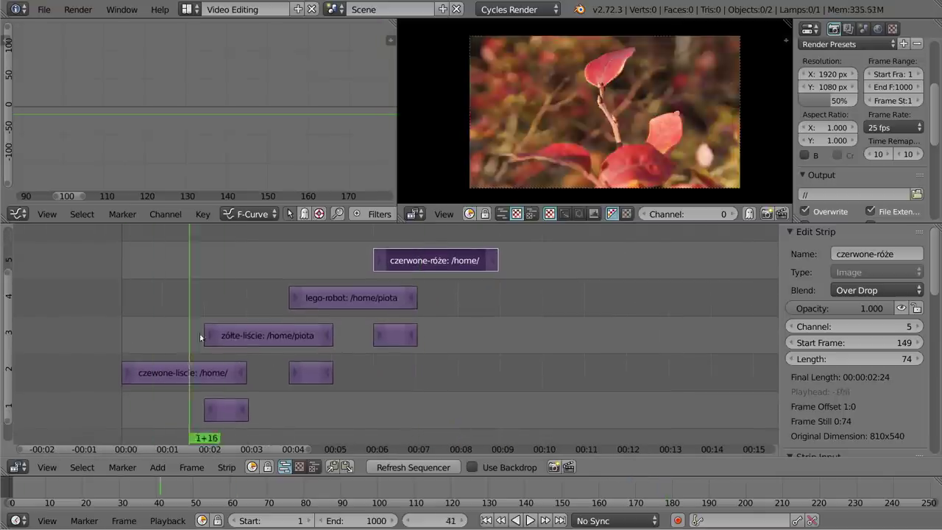
Give the zółte-liście strip a Mask modifier using mask 1 and check the fade around frames 61–65.
right_click(240, 342)
scroll(832, 378, down, 5)
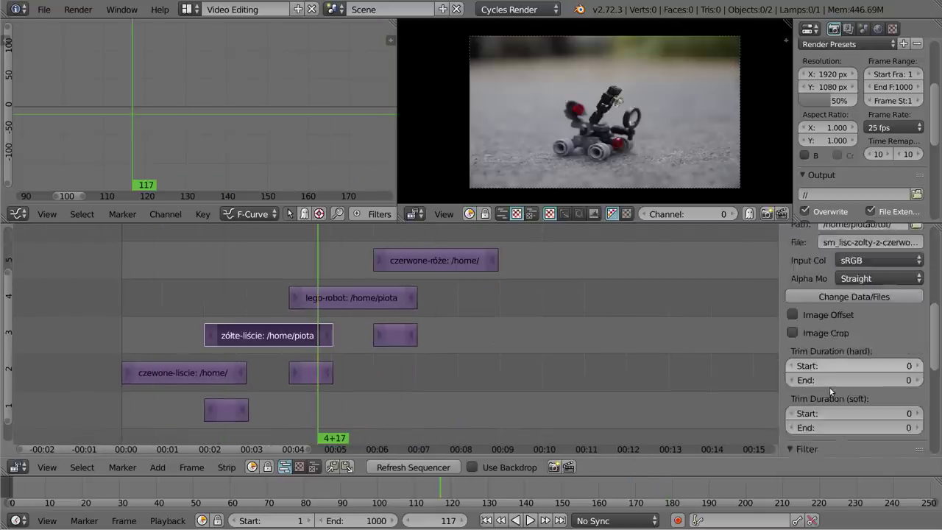
scroll(831, 383, down, 5)
scroll(829, 388, down, 3)
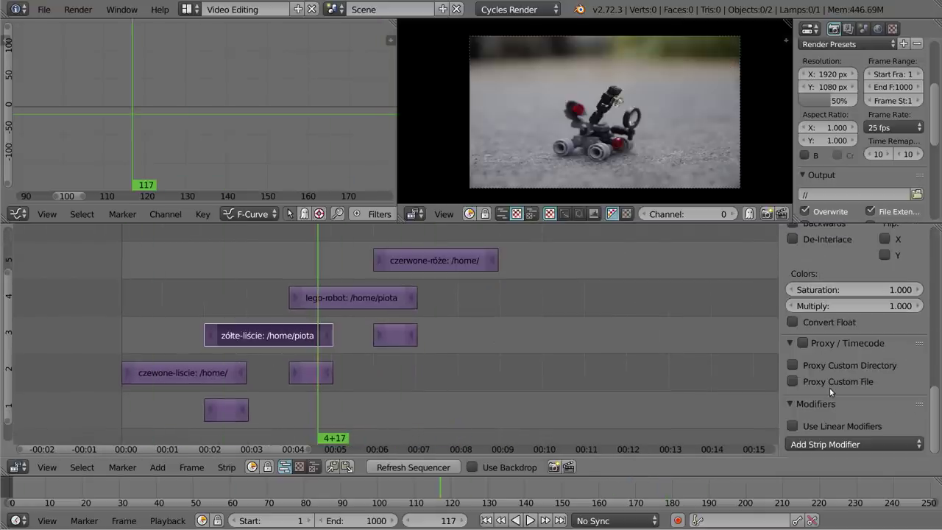
click(840, 444)
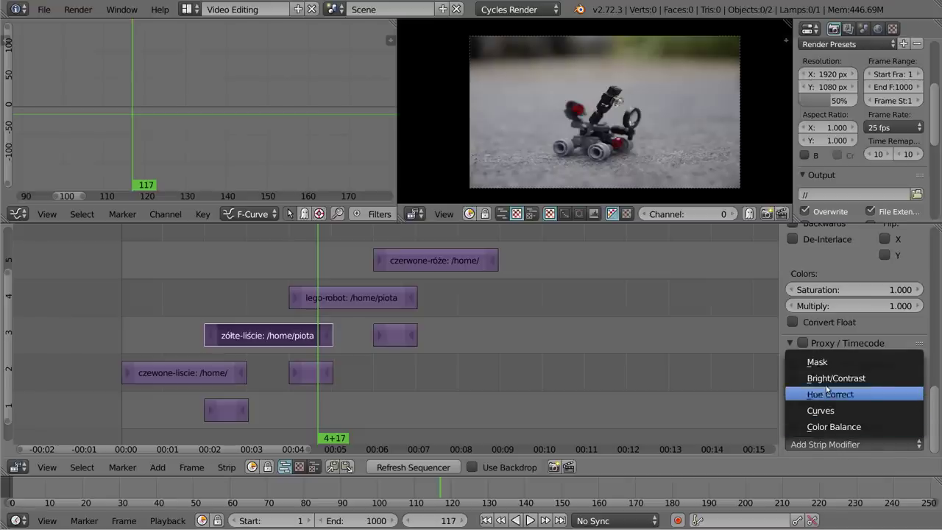
click(826, 360)
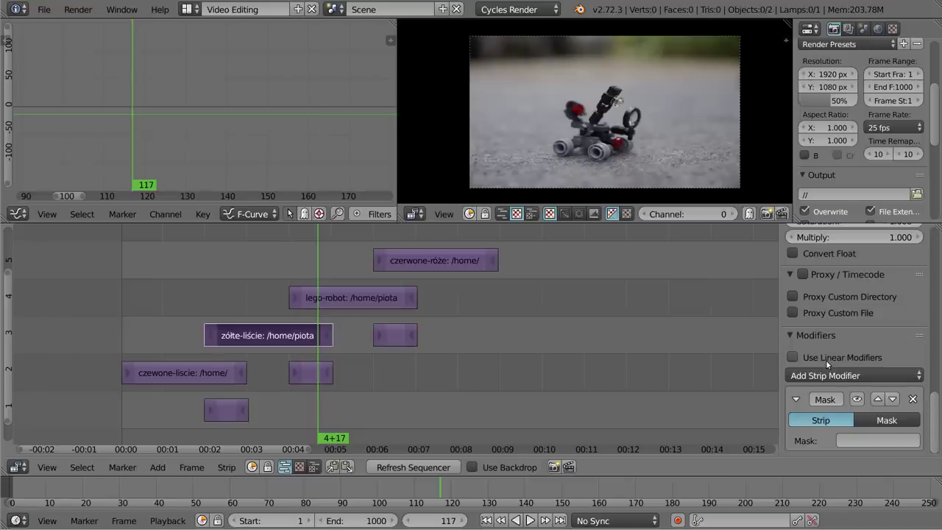
click(846, 440)
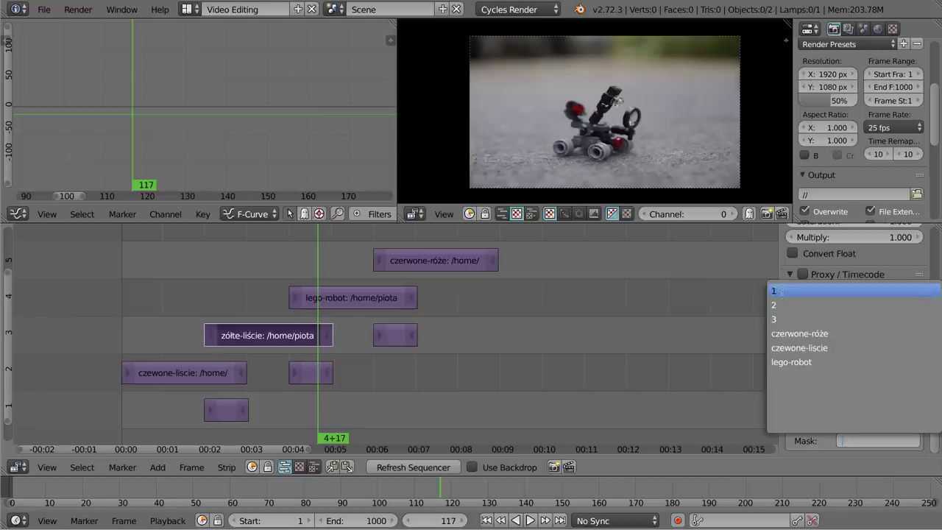
click(782, 291)
drag(196, 284, 222, 278)
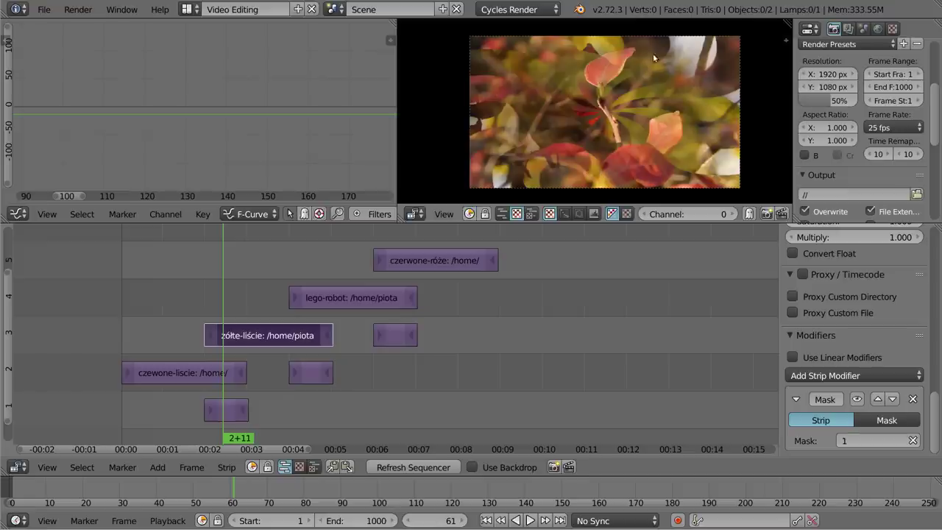
drag(228, 277, 234, 283)
scroll(625, 94, up, 2)
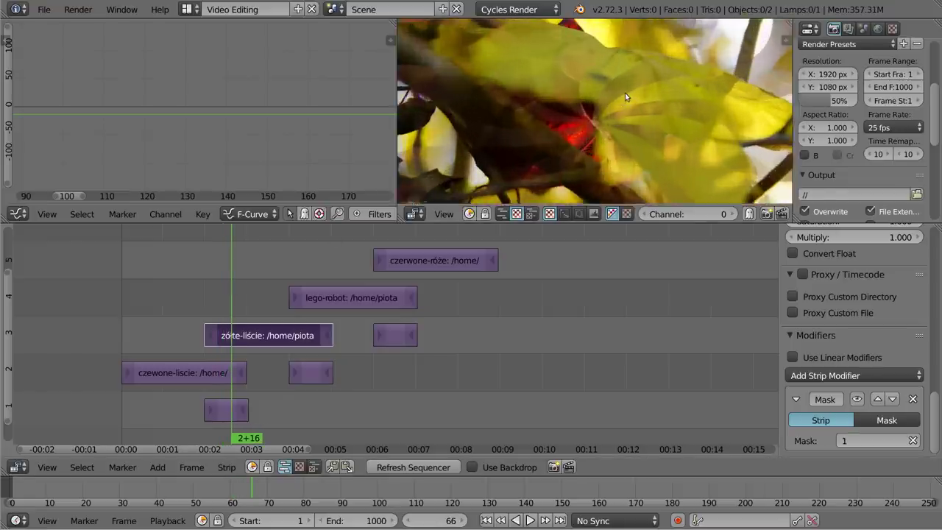
scroll(625, 93, up, 1)
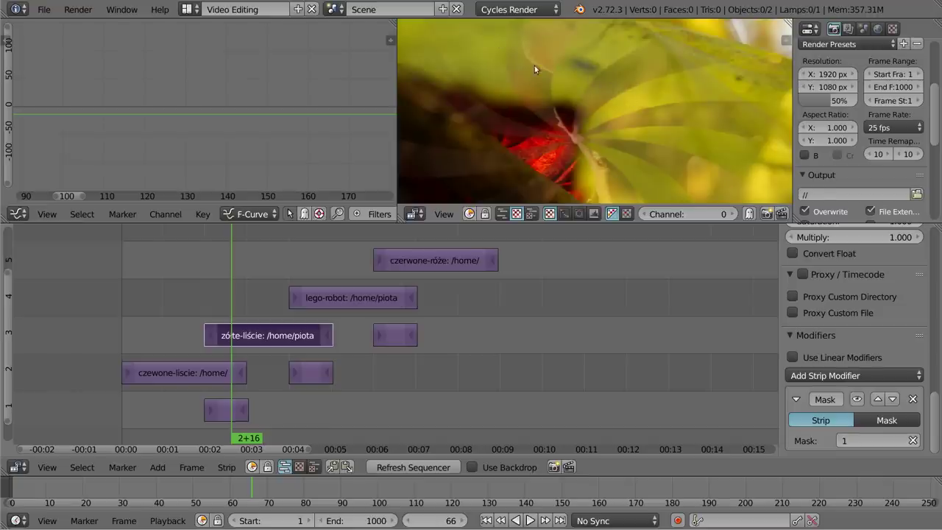
scroll(585, 132, down, 1)
scroll(587, 125, down, 1)
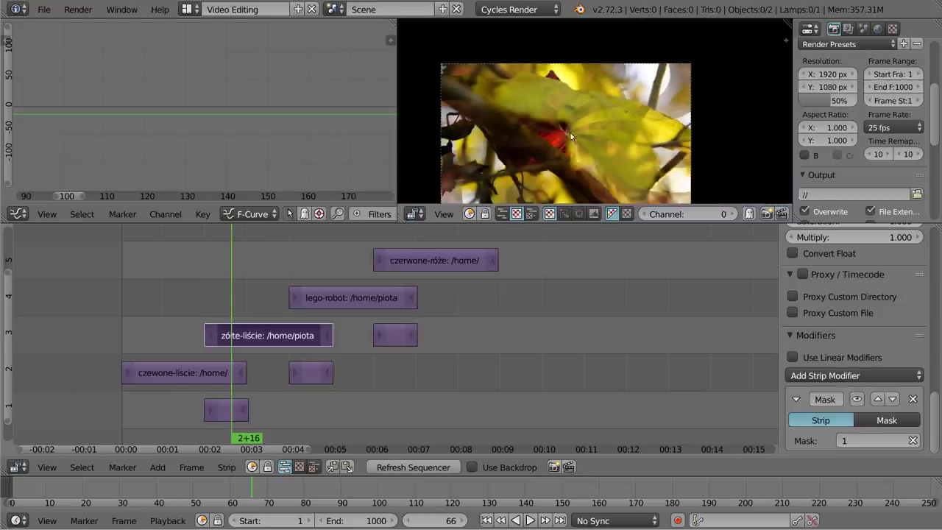
scroll(589, 117, down, 1)
scroll(591, 109, down, 1)
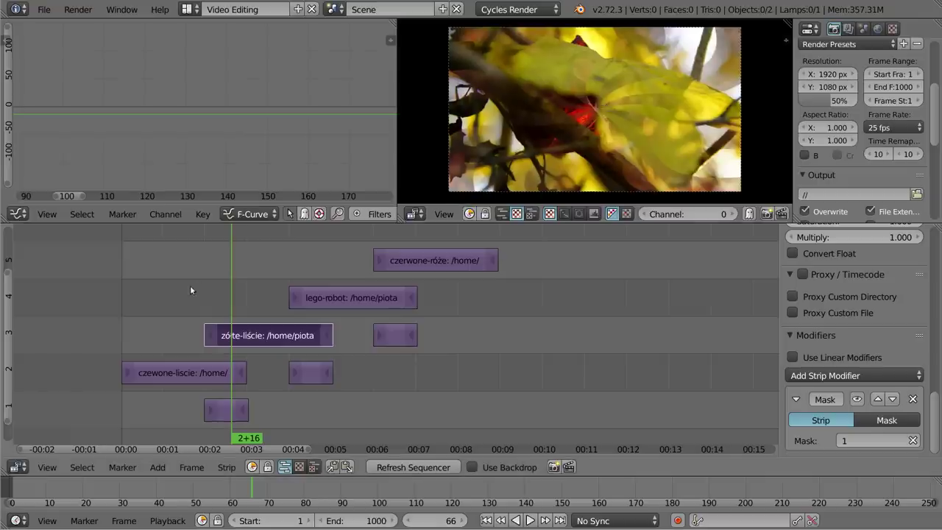
Add a Mask modifier using mask 2 to the lego-robot strip.
click(333, 301)
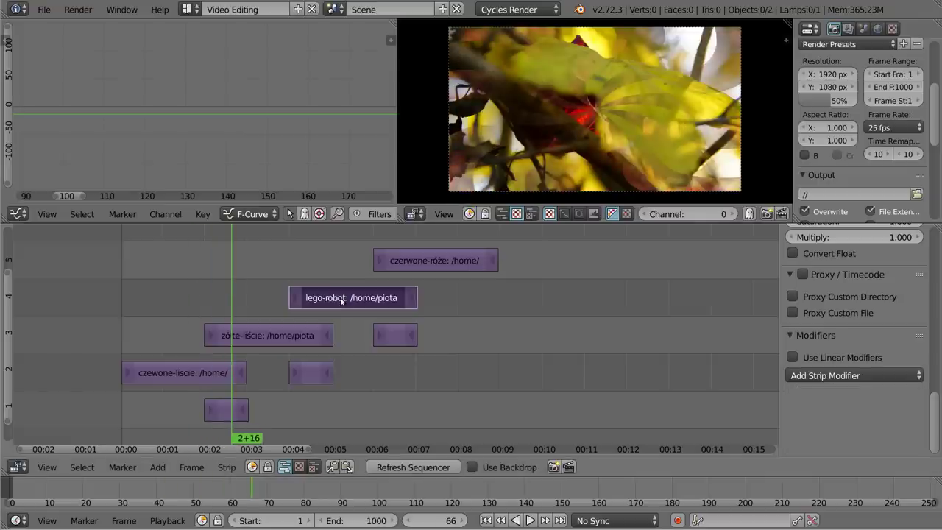
click(806, 376)
click(816, 458)
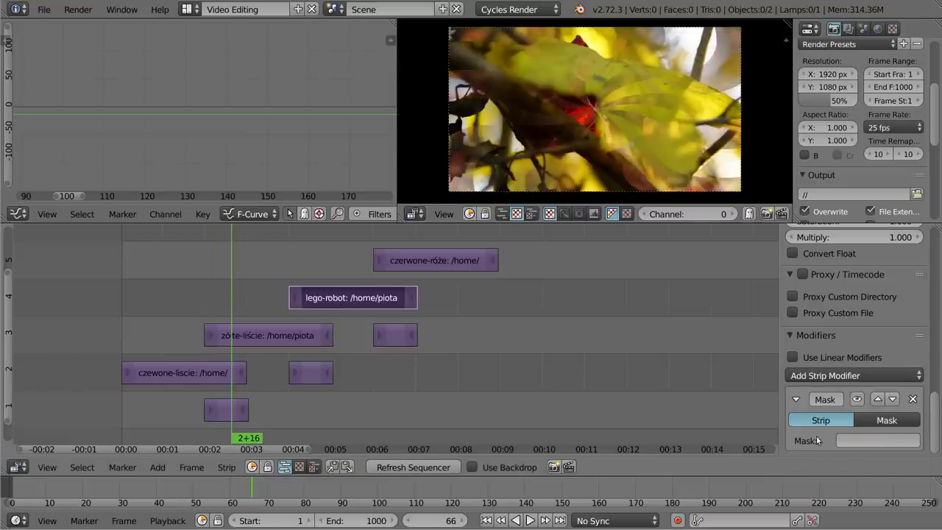
click(843, 440)
click(802, 309)
mouse_move(230, 266)
mouse_down()
mouse_move(323, 264)
mouse_move(310, 266)
mouse_move(324, 257)
mouse_move(307, 265)
mouse_up()
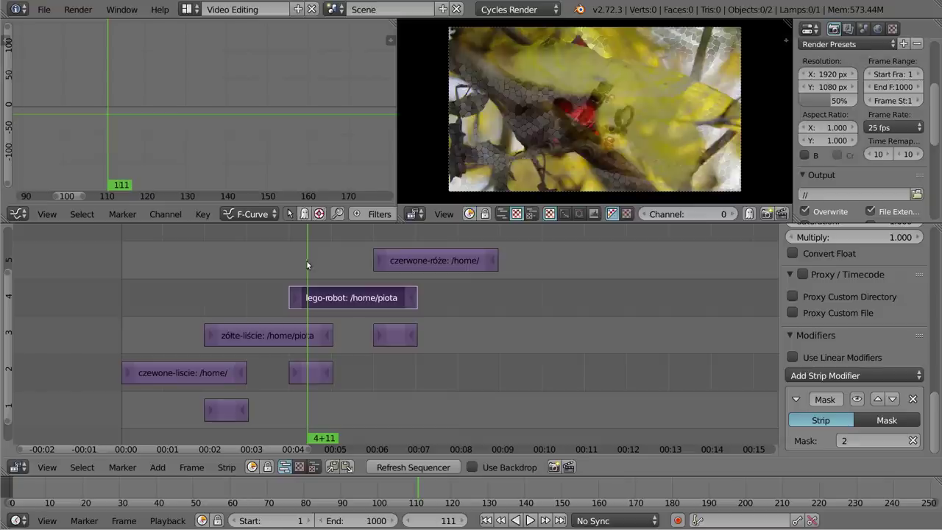
Add a Mask modifier using mask 3 to the czerwone-róże strip and preview frames 158–173.
right_click(388, 260)
click(817, 375)
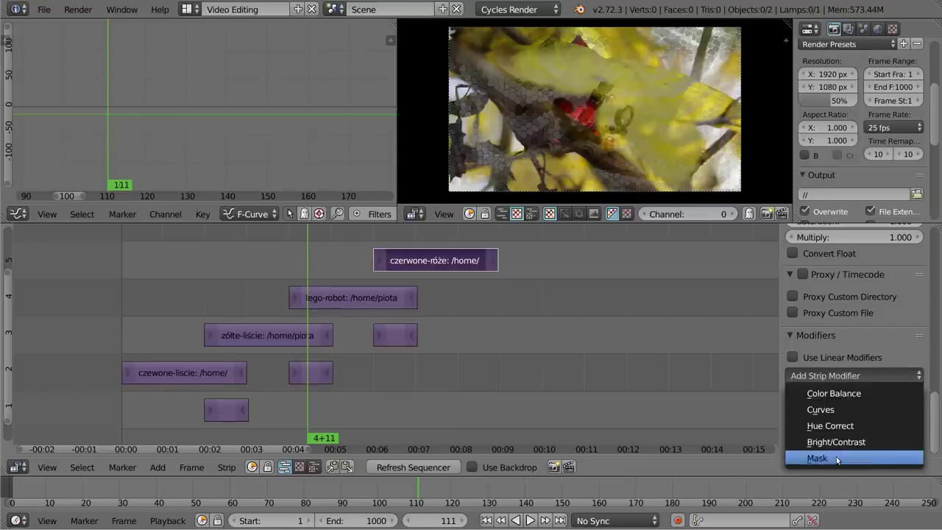
click(836, 456)
click(839, 439)
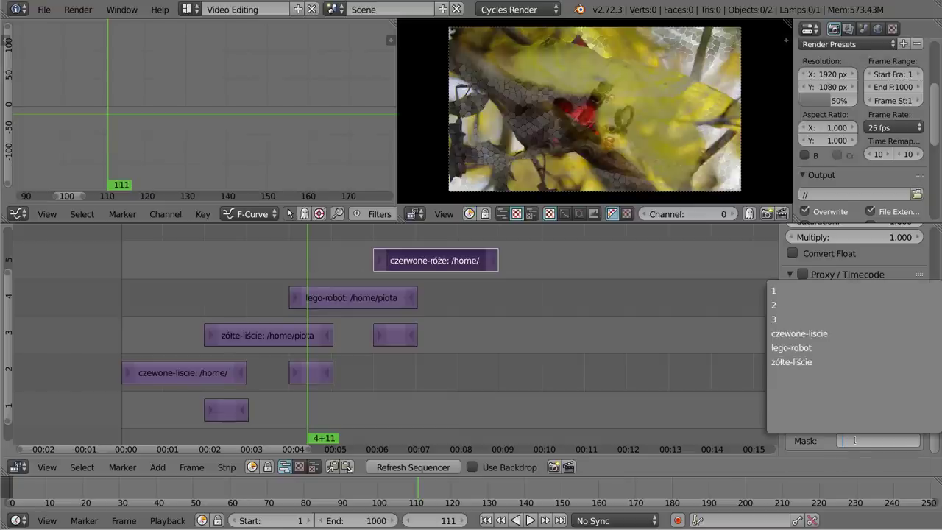
click(793, 318)
drag(366, 237, 395, 228)
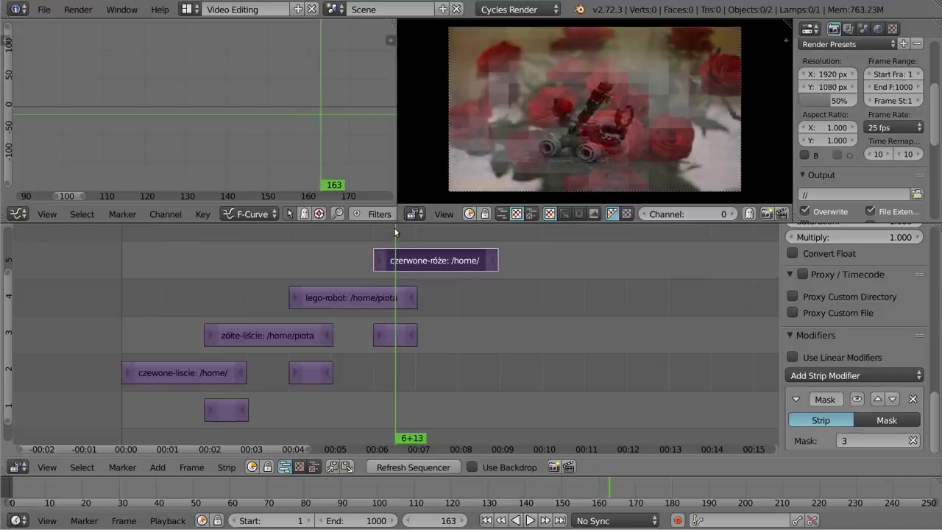
mouse_move(394, 228)
mouse_down()
mouse_move(416, 451)
mouse_move(496, 439)
mouse_up()
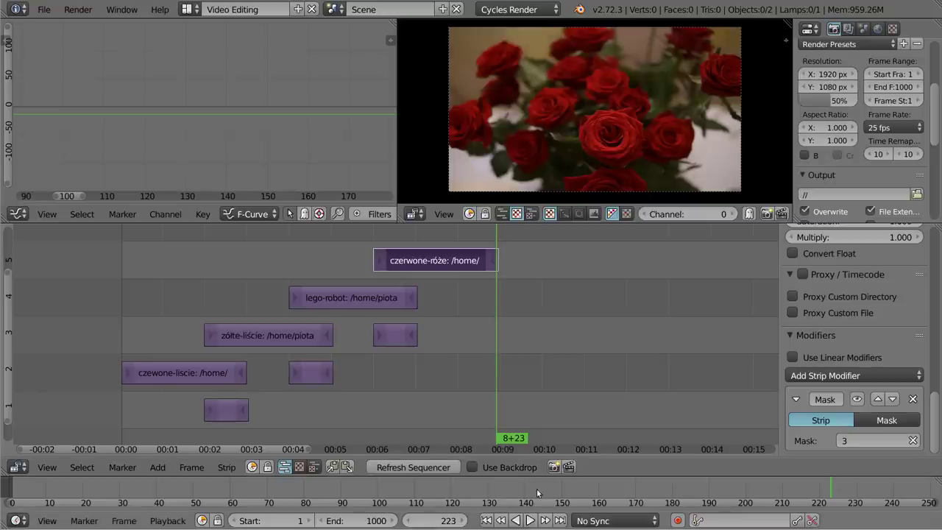
Set the scene end frame to 223 and switch the output file format to H.264.
key(e)
scroll(355, 318, down, 1)
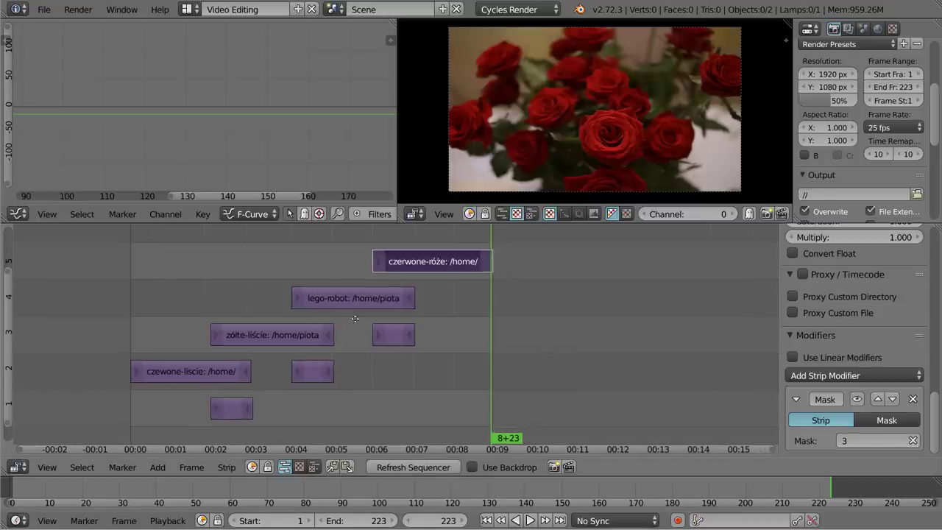
scroll(354, 319, down, 2)
scroll(295, 364, left, 3)
key(shift+a)
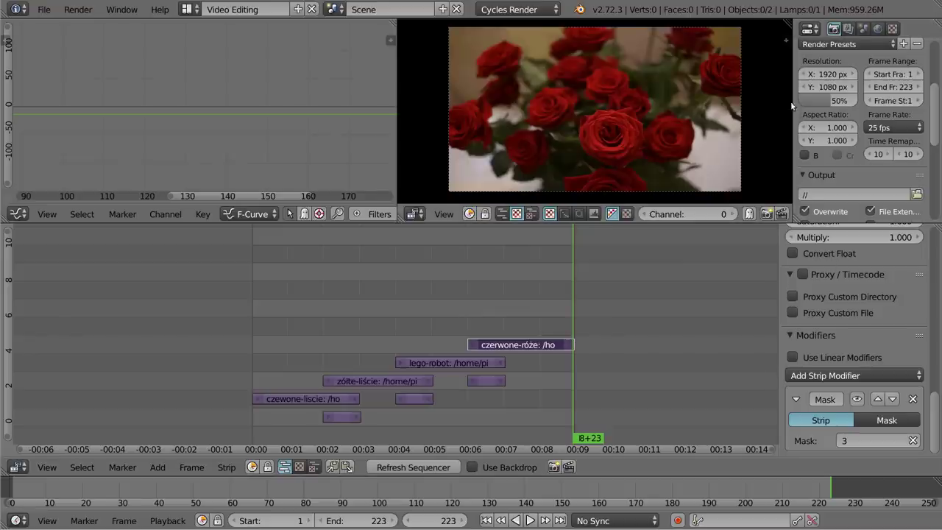
drag(791, 107, 722, 111)
scroll(821, 188, down, 3)
scroll(821, 188, down, 2)
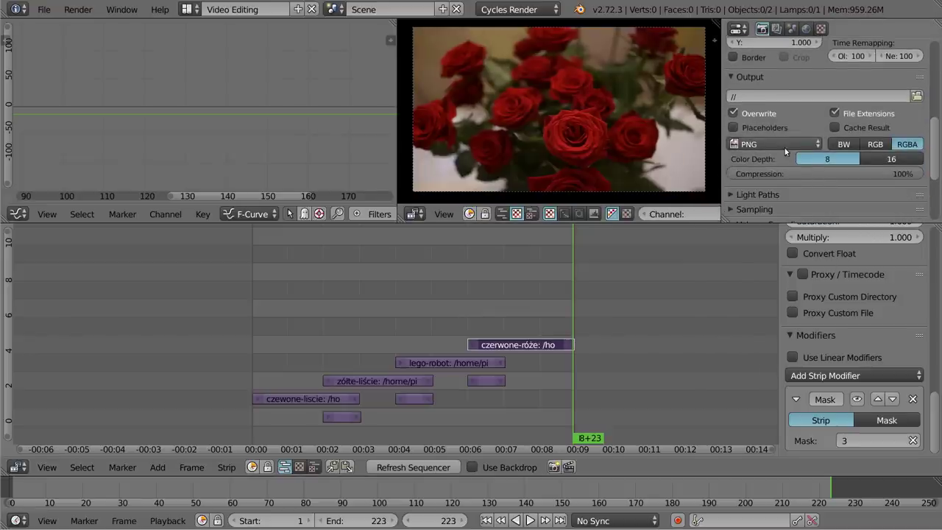
click(780, 144)
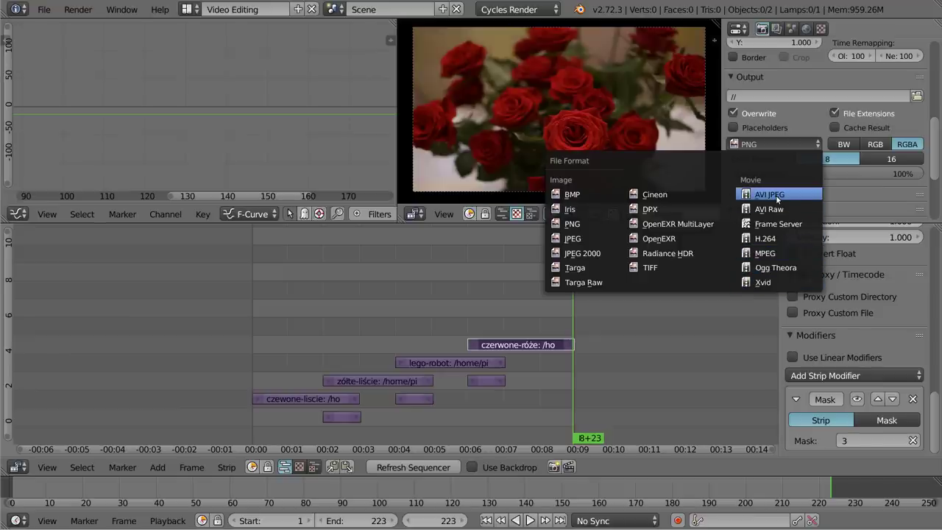
click(772, 239)
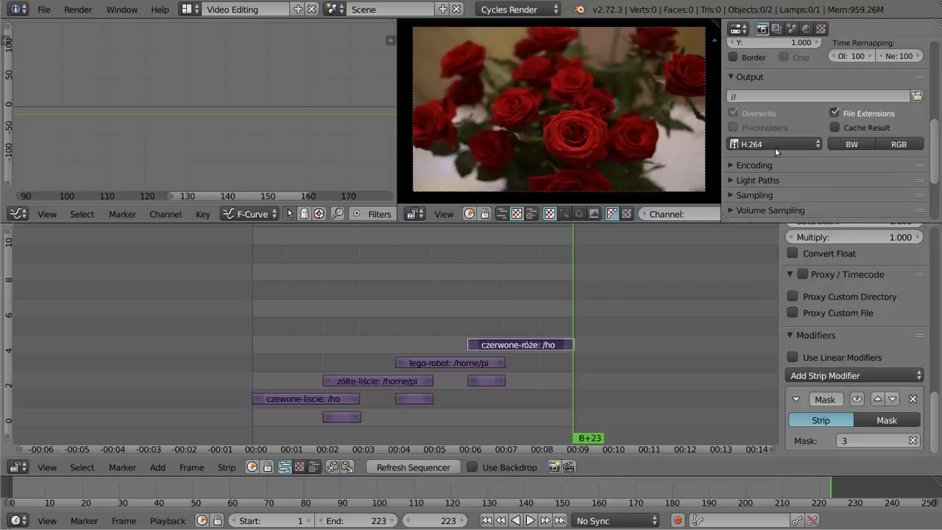
In Encoding, choose the Matroska container, keep H.264 video, and set audio codec to MP3.
click(730, 163)
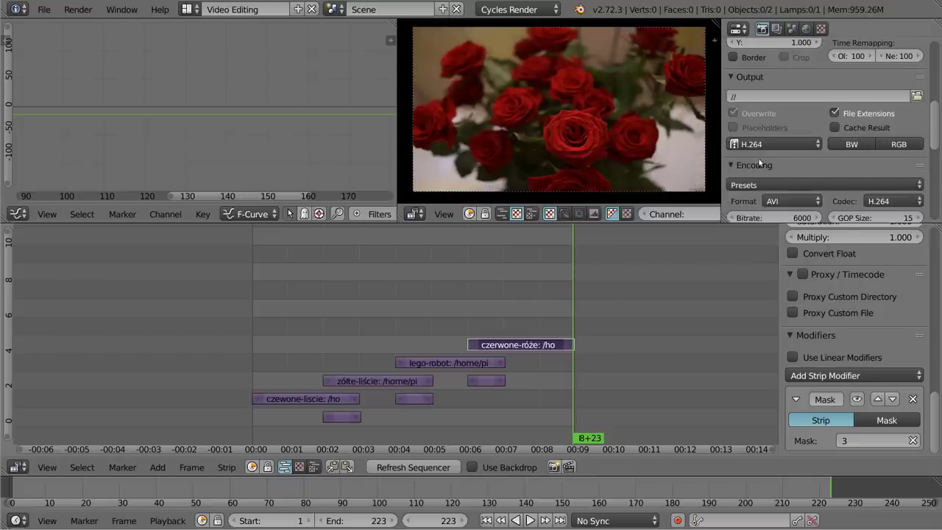
scroll(766, 162, down, 3)
scroll(766, 163, down, 1)
click(791, 84)
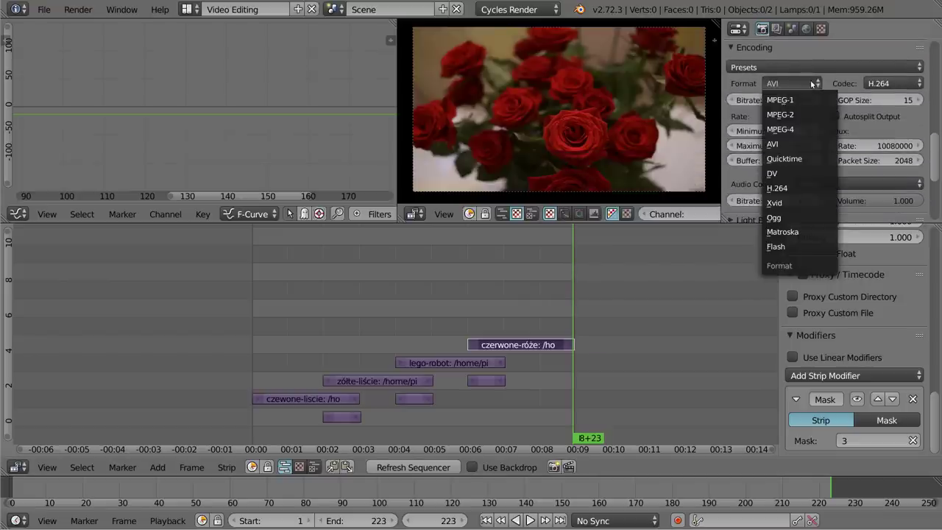
click(782, 231)
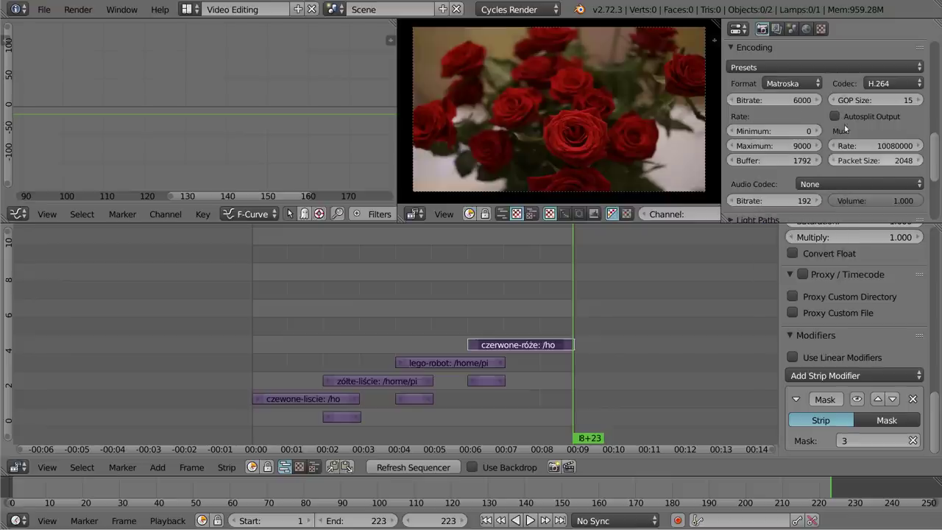
click(882, 84)
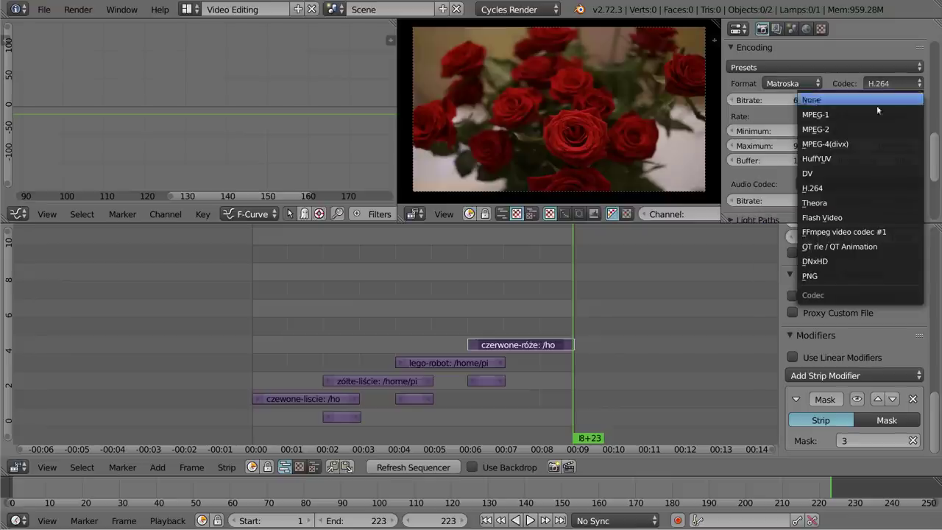
click(805, 184)
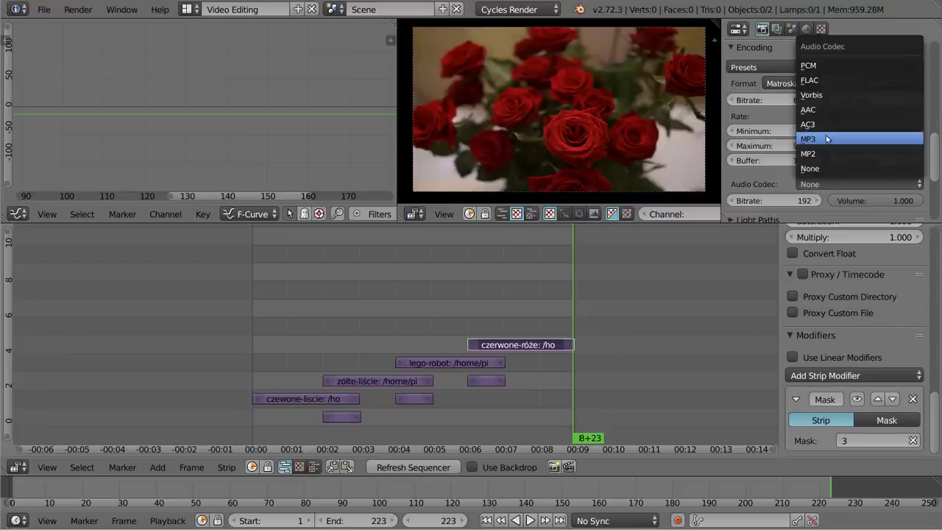
click(827, 140)
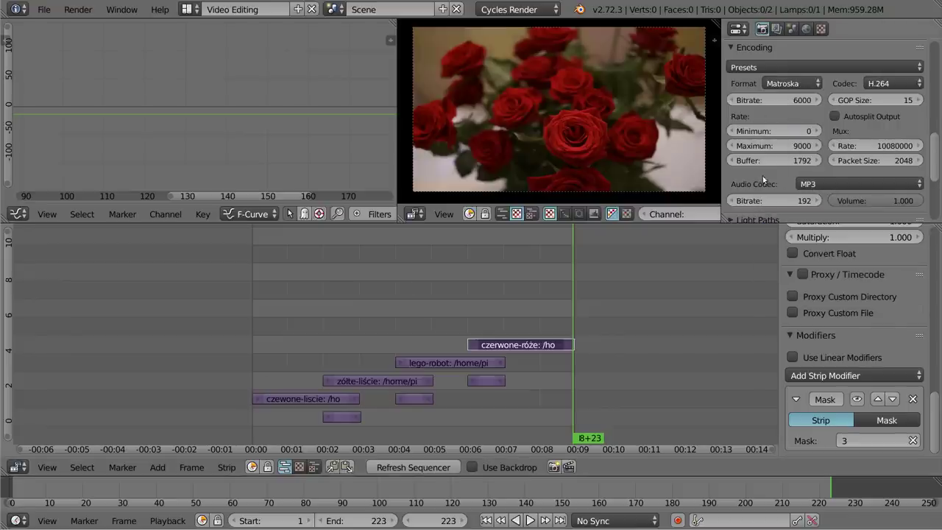
scroll(801, 109, up, 10)
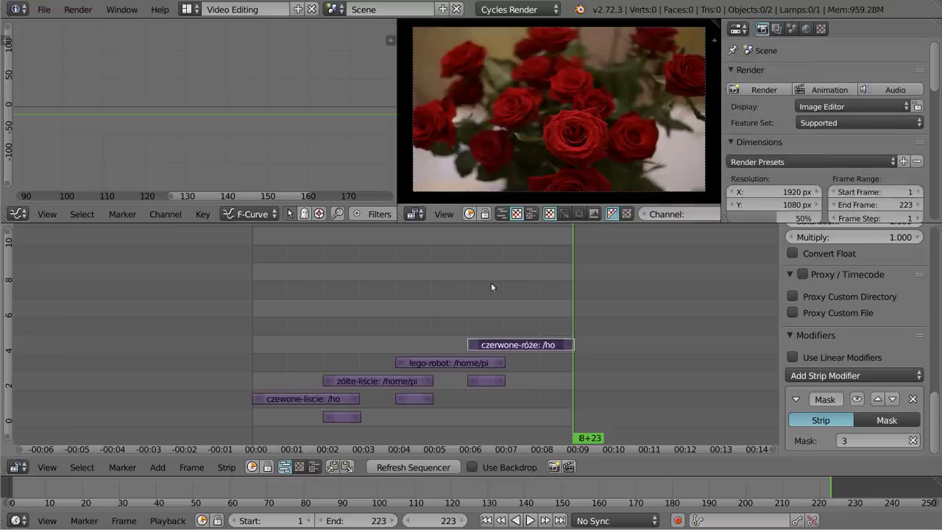
Fit all photo strips in channels 1–5 into the sequencer view and pan slightly.
scroll(397, 346, up, 5)
key(Home)
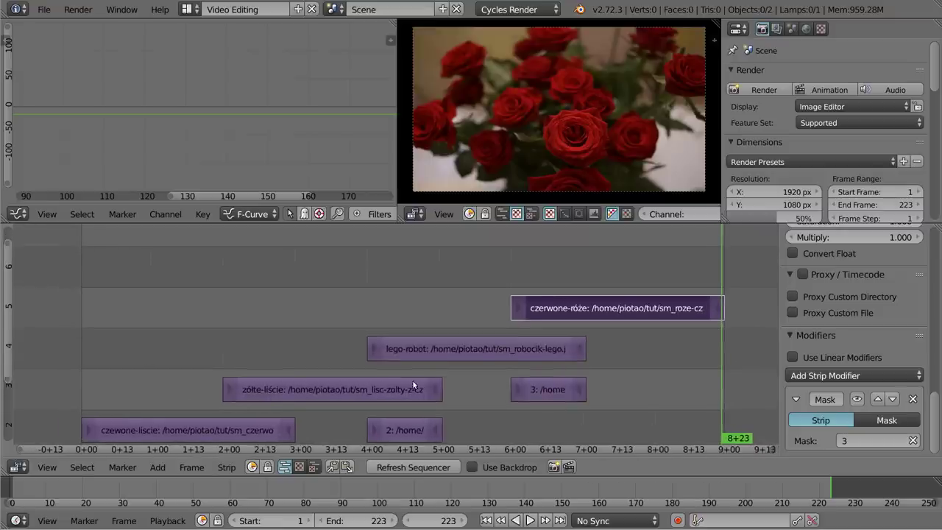
scroll(377, 331, up, 2)
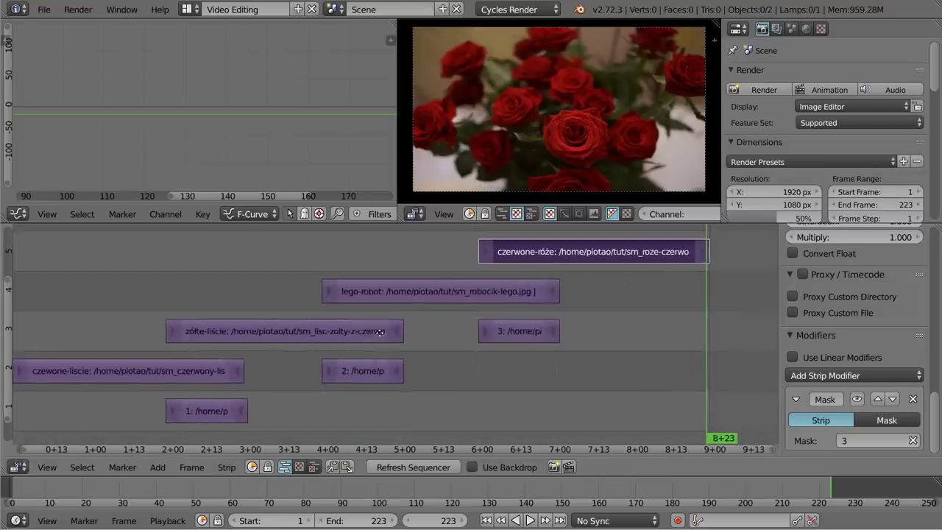
scroll(380, 333, up, 2)
drag(404, 333, 414, 334)
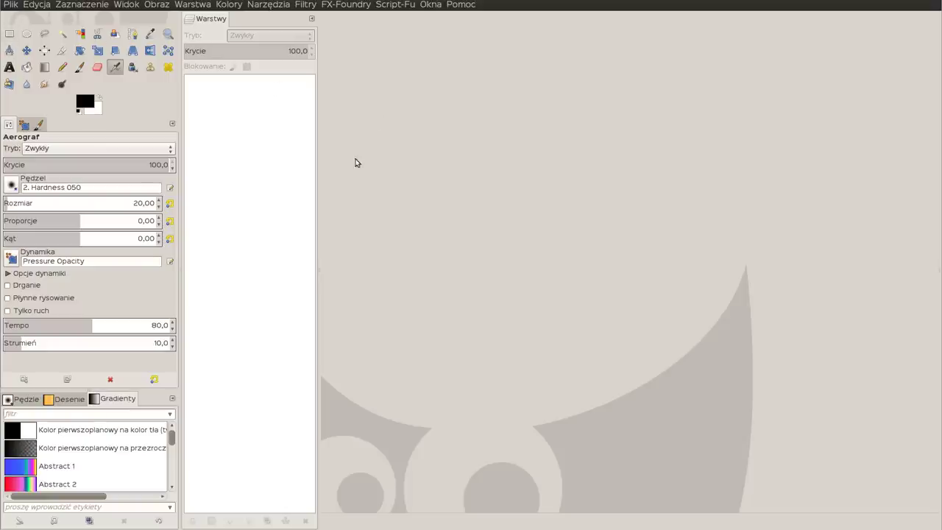
Create a new 1920×1080 white image.
click(10, 4)
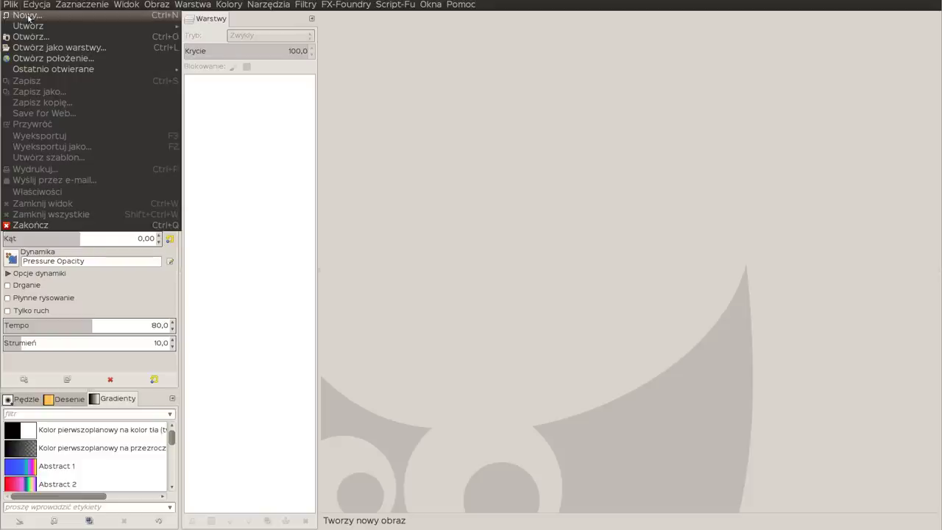
click(28, 16)
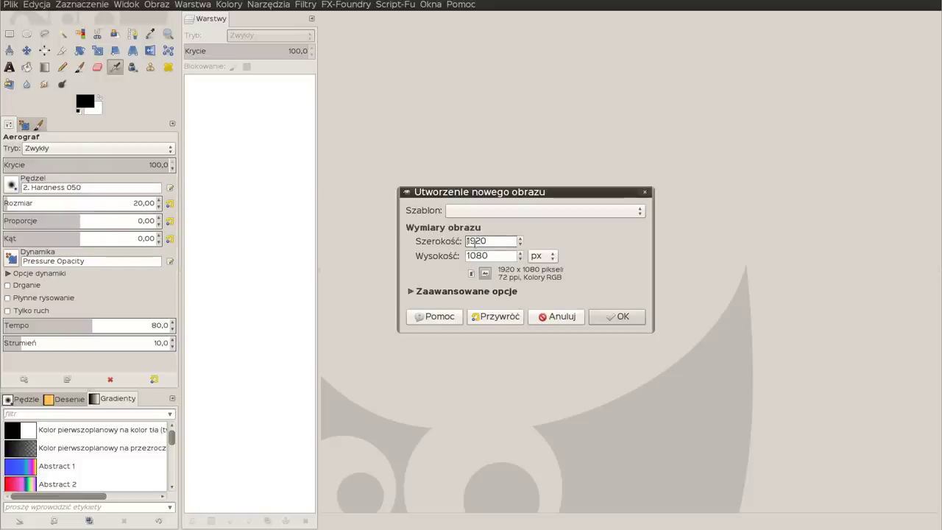
click(625, 318)
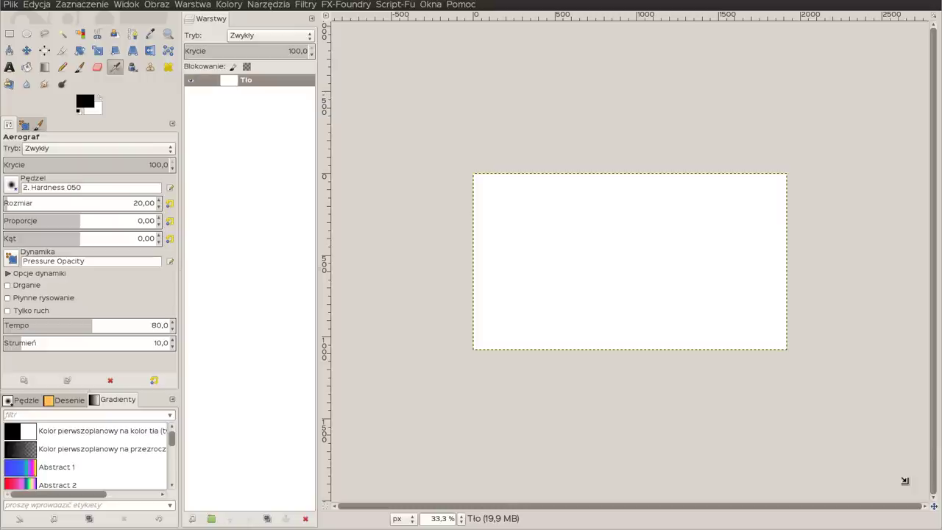
Paint a thick, soft black wavy stroke across the canvas with a size-210 Paintbrush.
scroll(637, 260, up, 1)
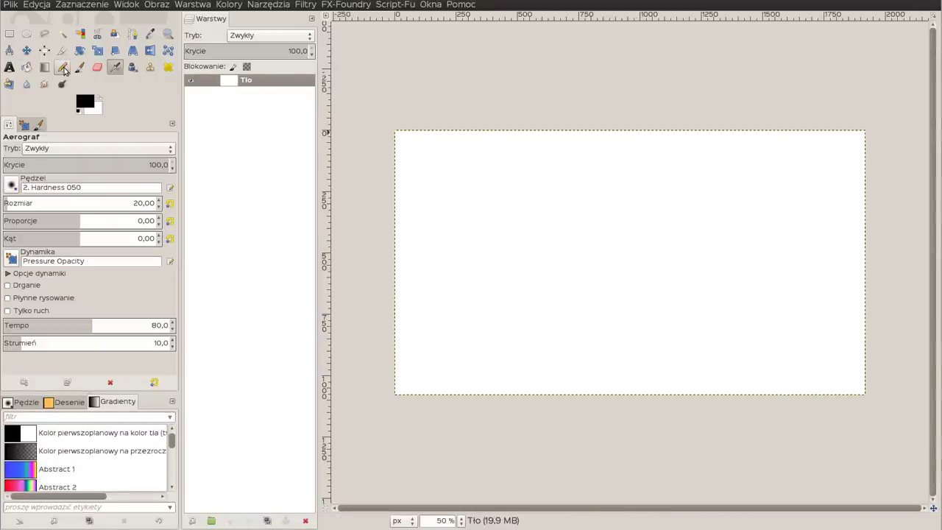
click(79, 67)
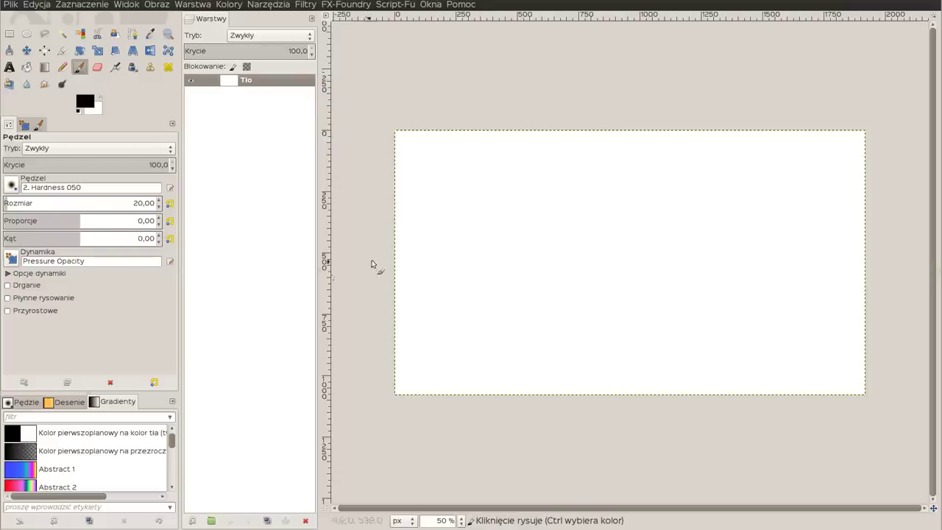
drag(22, 202, 37, 203)
mouse_move(420, 218)
mouse_down()
mouse_move(682, 268)
mouse_move(703, 202)
mouse_up()
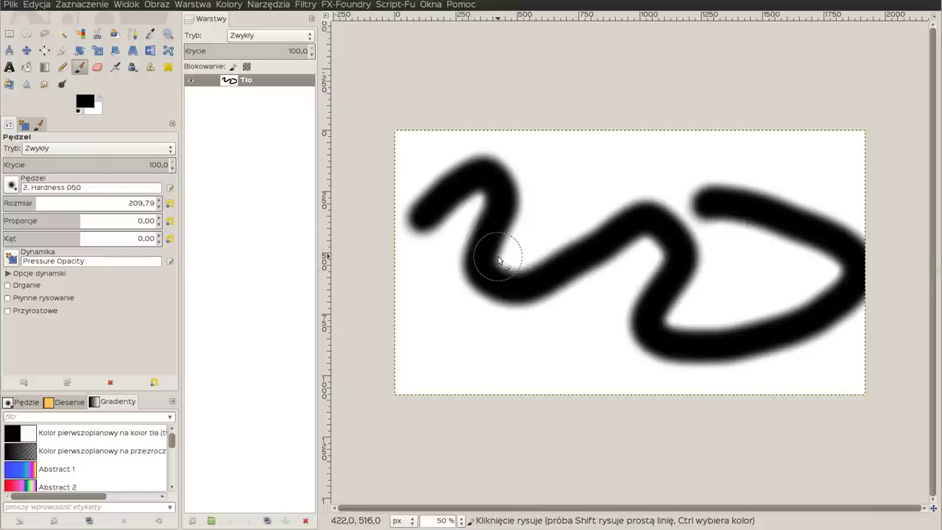
Apply Whirl and Pinch with a 720° whirl angle, pinch 1.000 and radius 2.000.
click(306, 6)
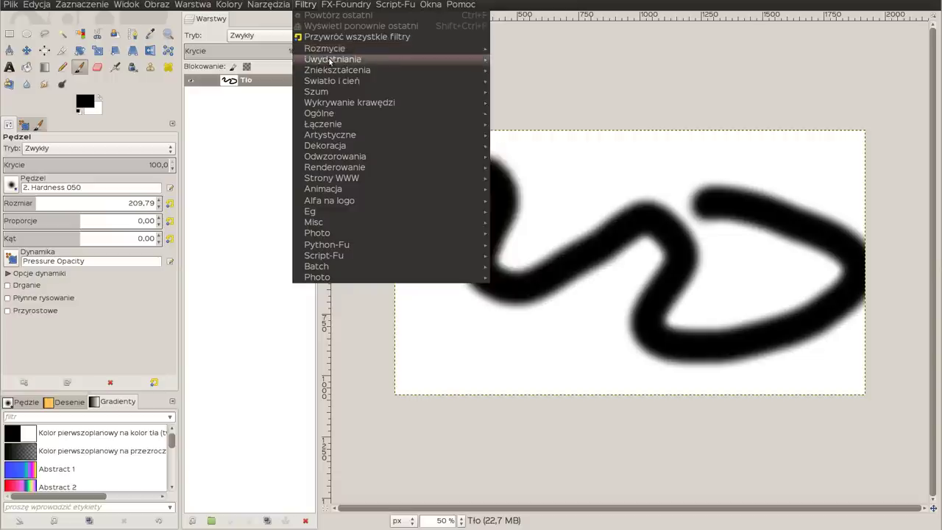
mouse_move(413, 71)
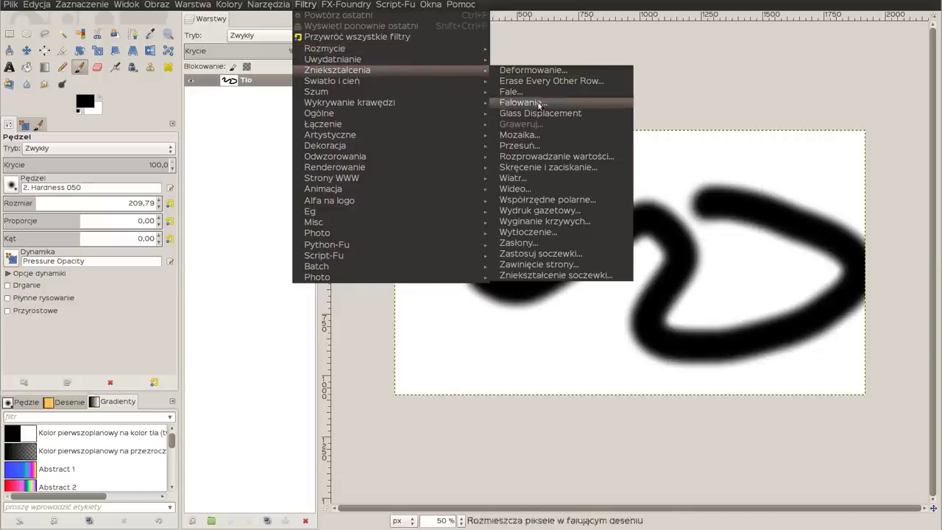
click(607, 168)
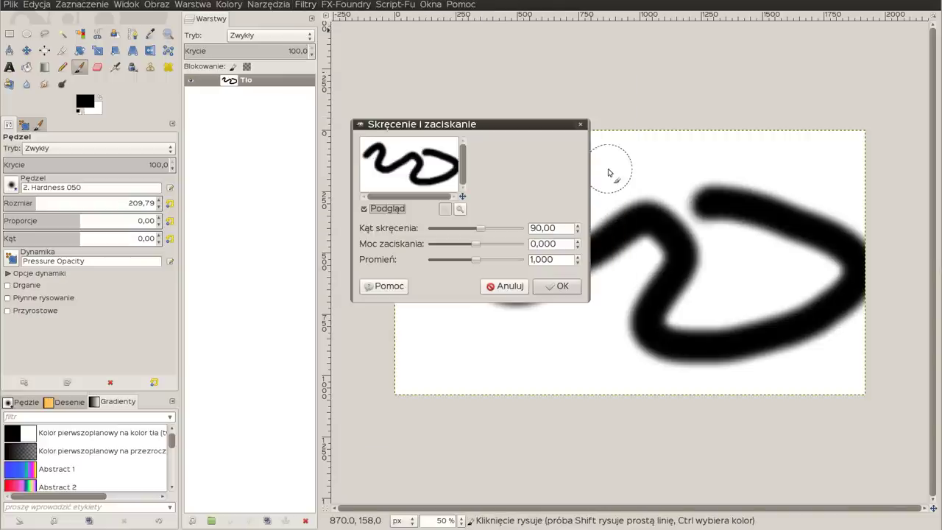
click(483, 229)
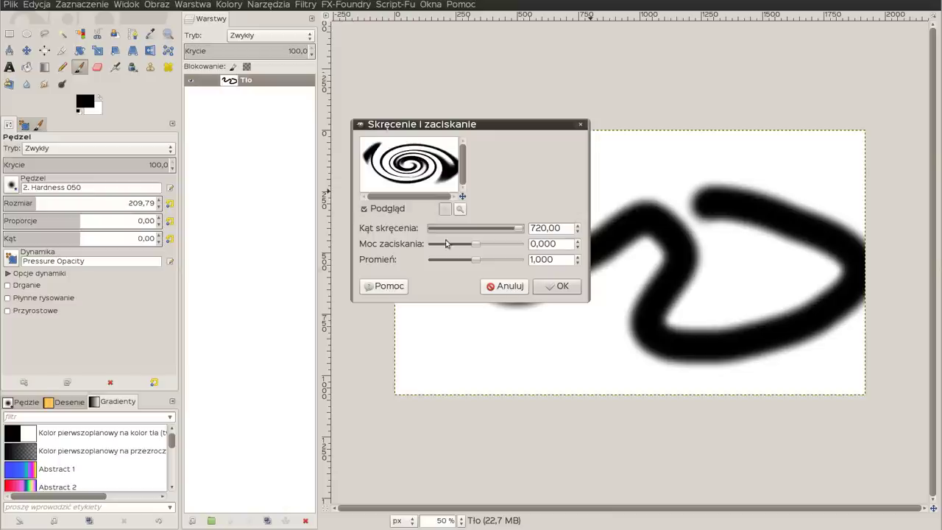
drag(477, 247, 526, 245)
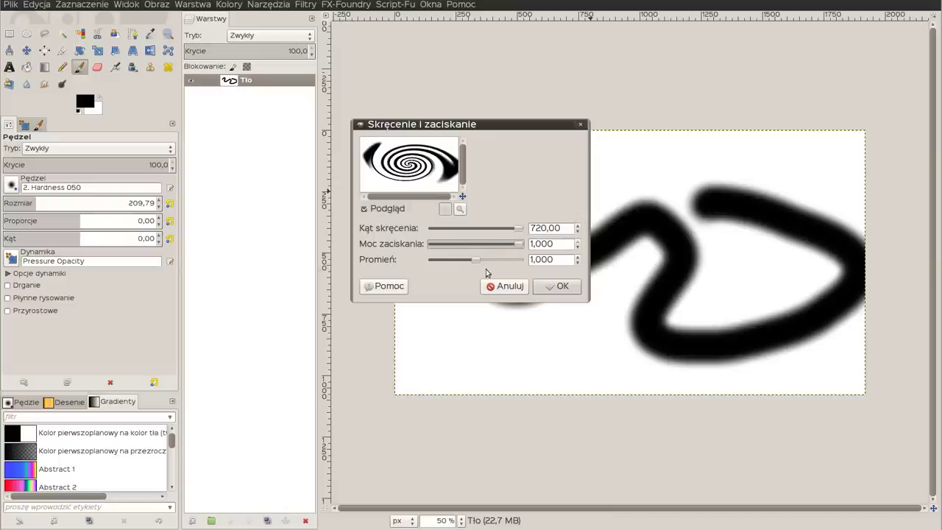
drag(476, 264, 546, 273)
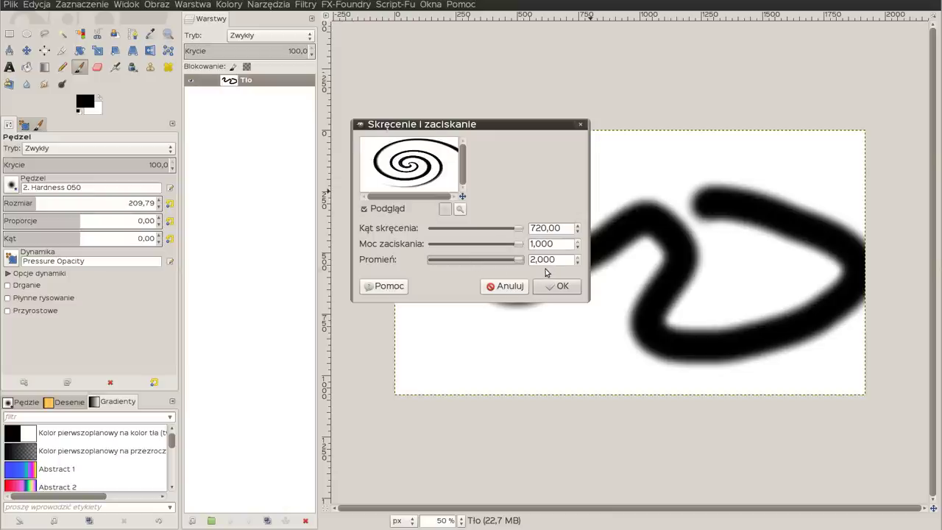
click(537, 282)
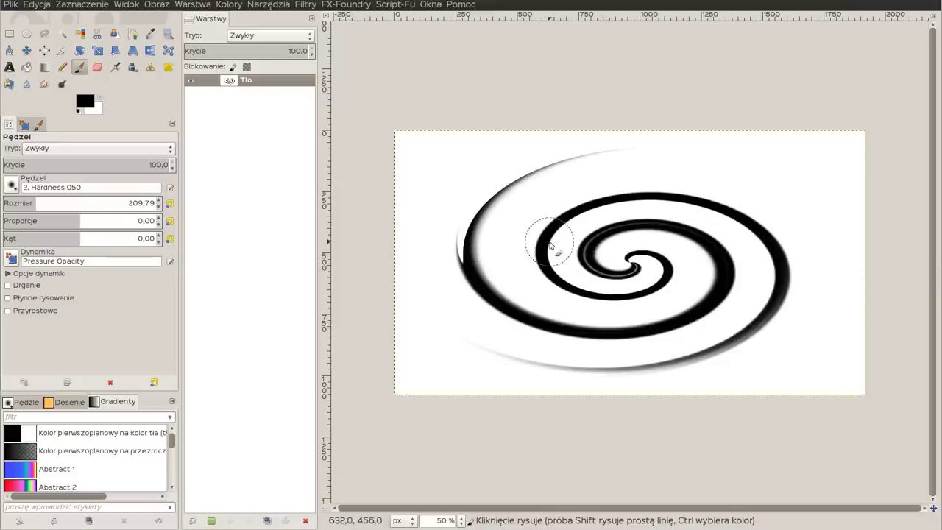
Apply Make Seamless from the Map filters to tile the spiral image.
click(303, 5)
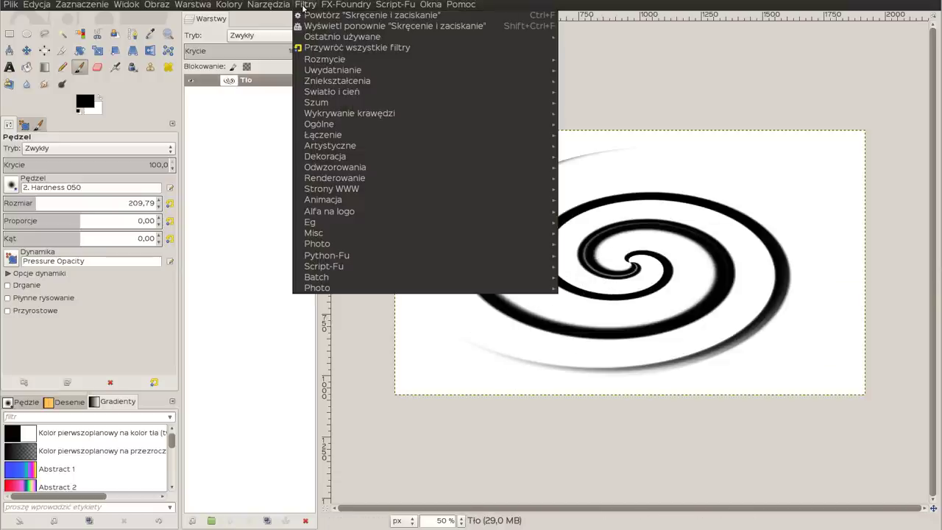
mouse_move(368, 168)
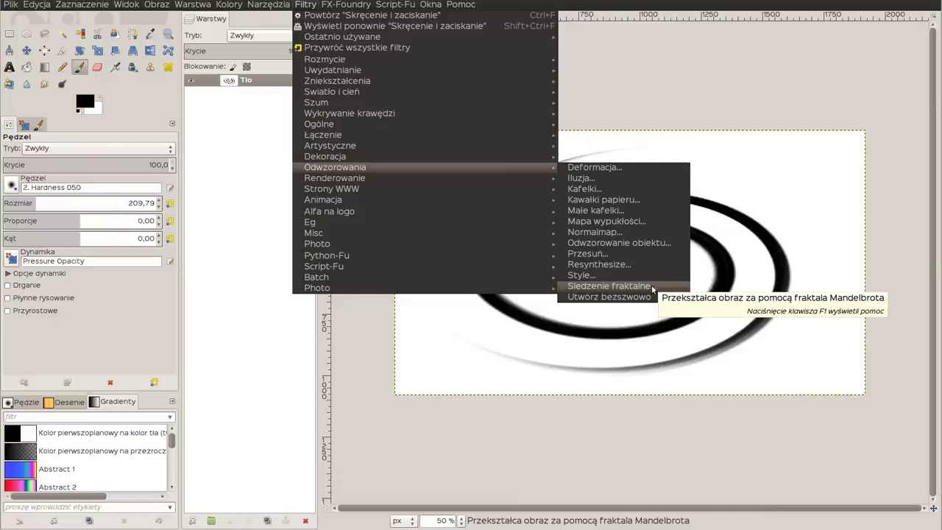
click(609, 298)
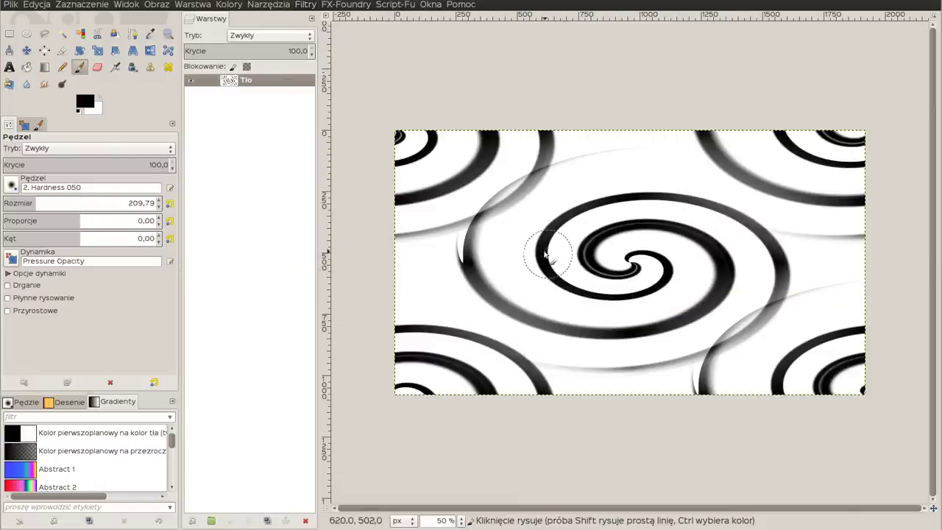
Try the Polar Coordinates filter at 100% circle depth, then undo it.
click(306, 6)
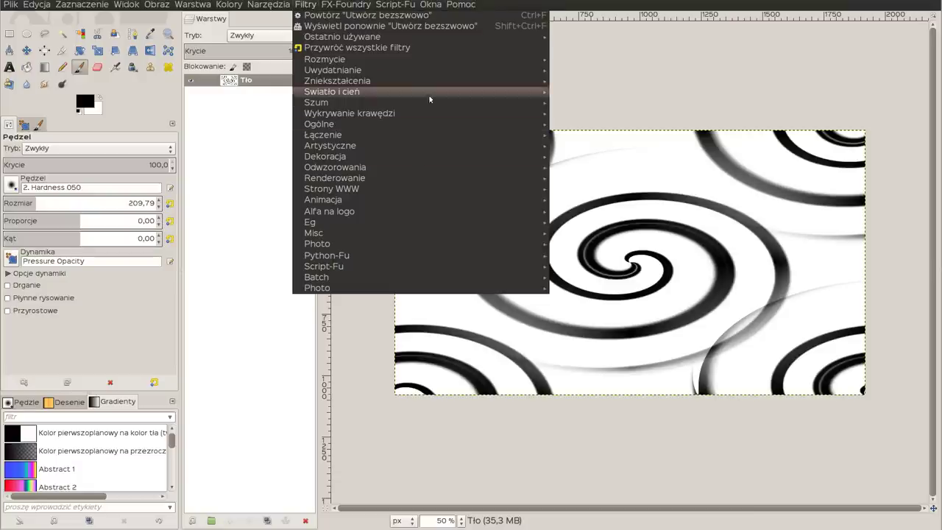
mouse_move(430, 82)
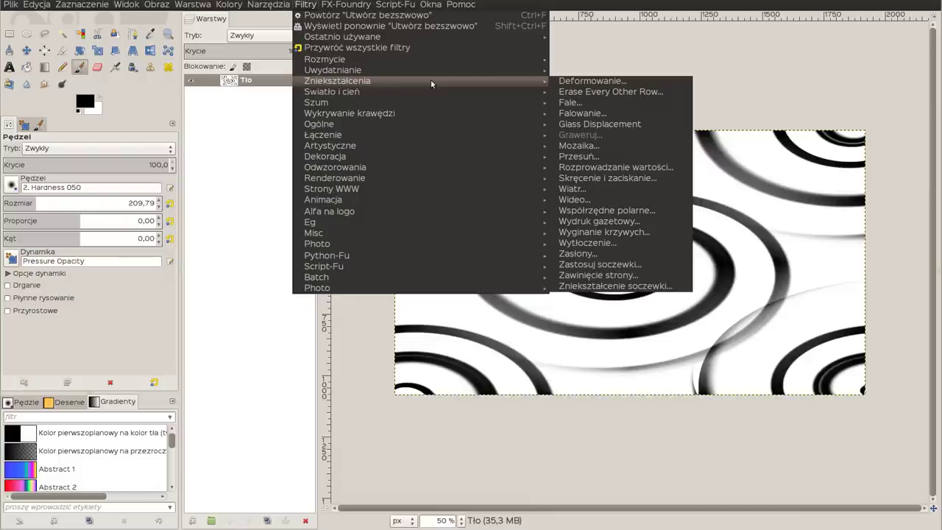
click(660, 213)
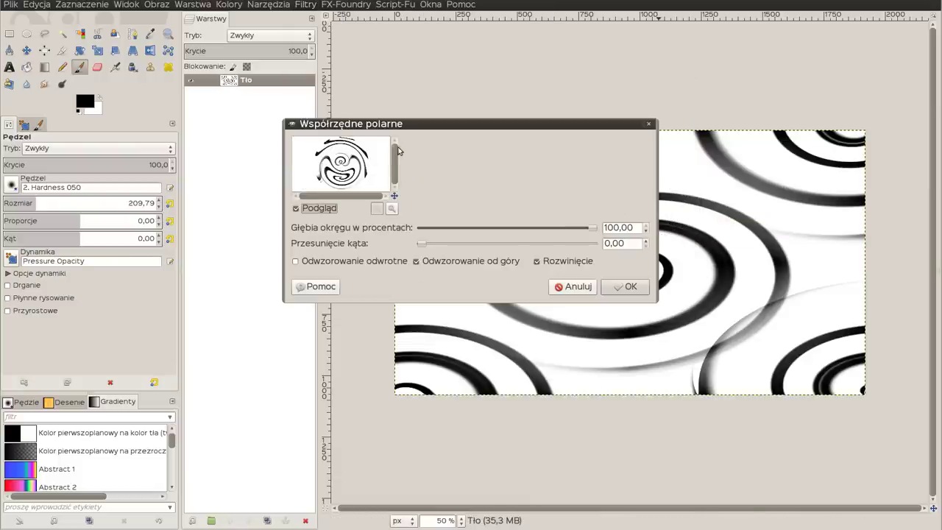
click(537, 262)
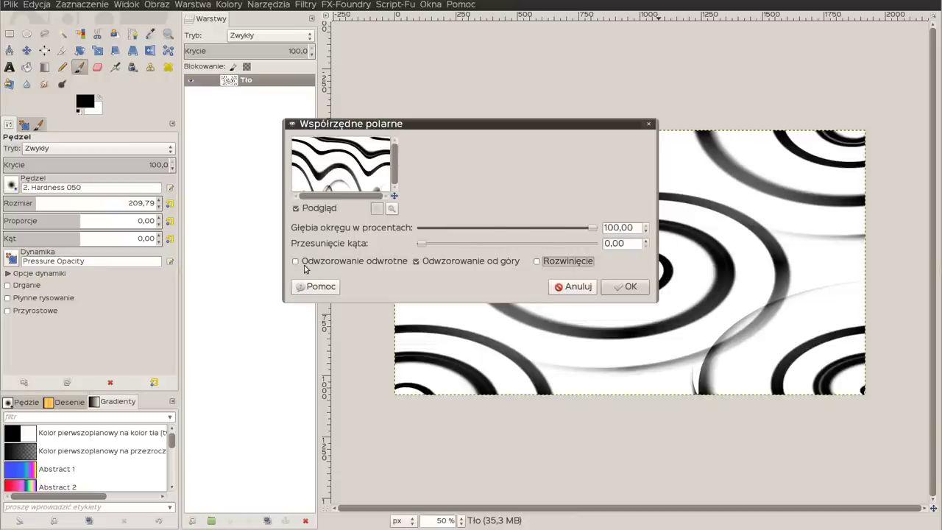
drag(592, 233, 519, 232)
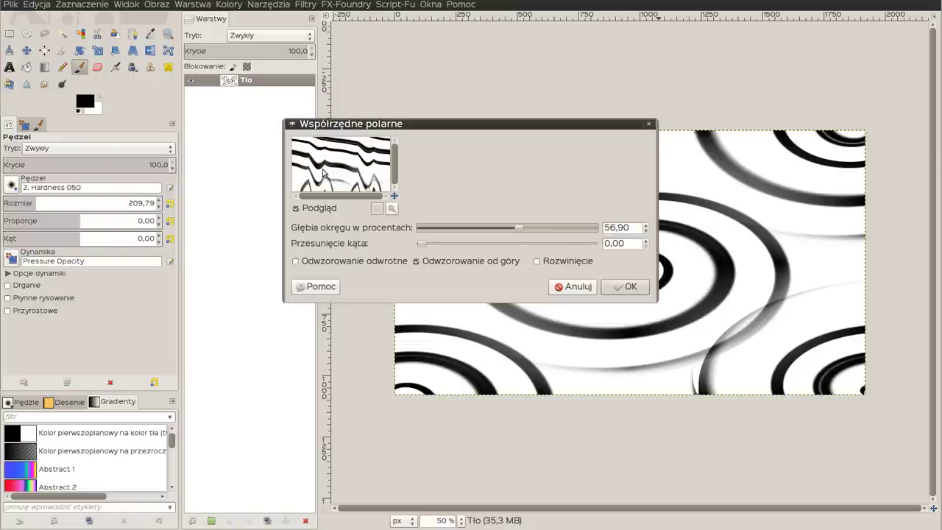
drag(517, 231, 595, 231)
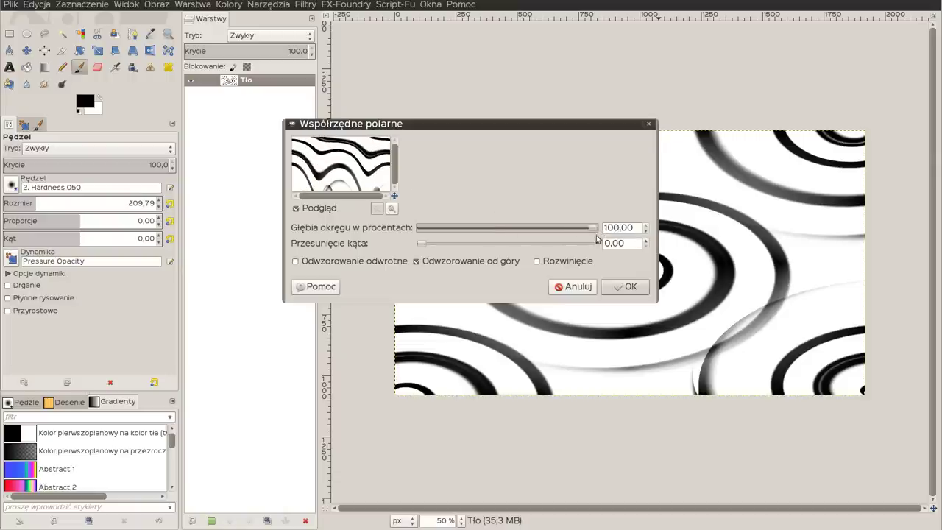
click(625, 286)
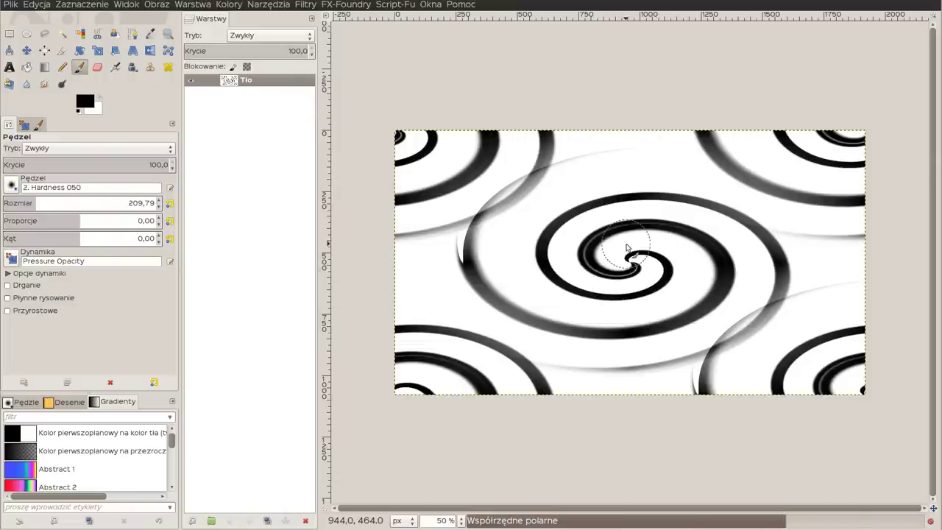
key(ctrl+z)
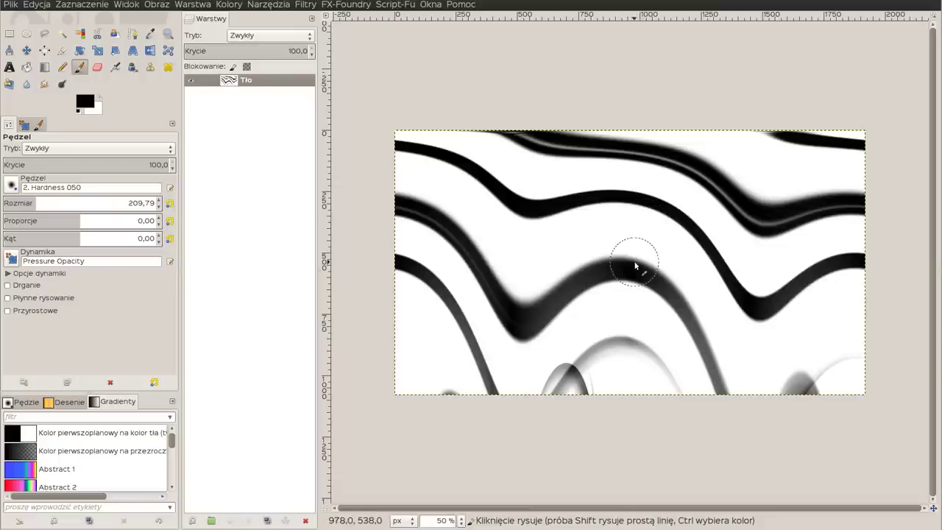
click(306, 4)
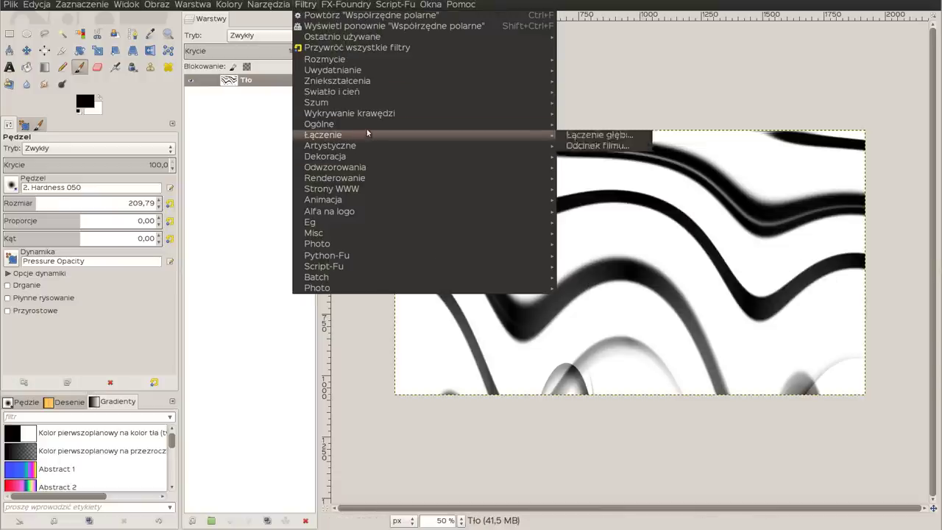
Apply the Erode filter to thicken the wavy black lines.
mouse_move(368, 124)
click(579, 124)
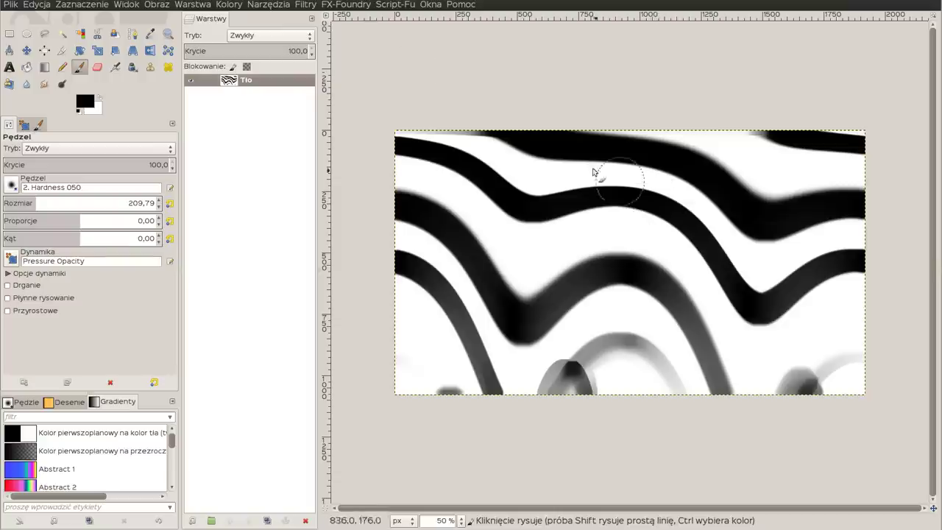
click(353, 5)
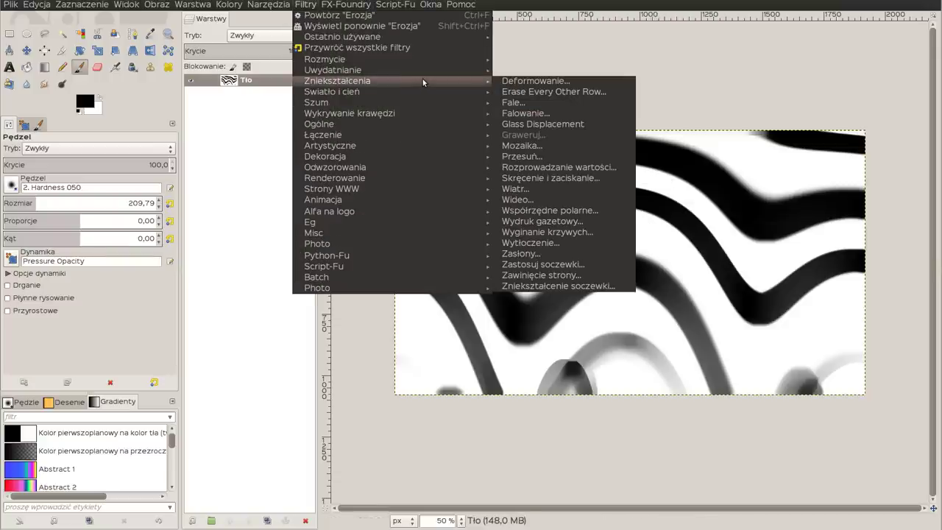
Apply a hexagonal Mosaic with tile size 41.8 and colour variation 1.00.
click(547, 146)
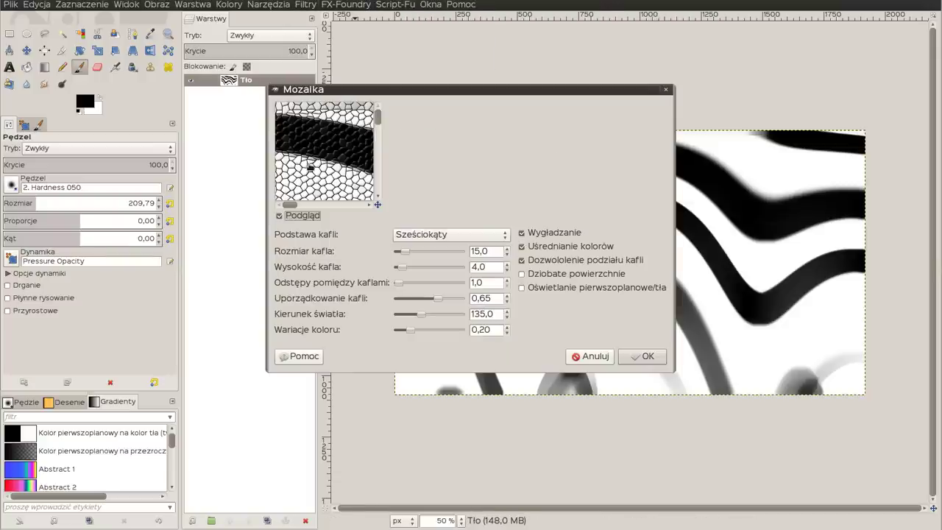
drag(410, 257, 419, 257)
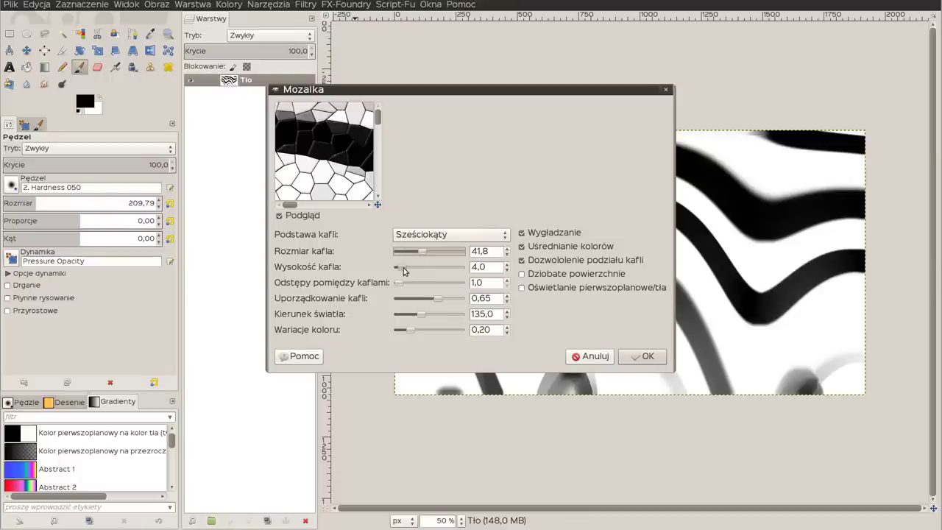
drag(411, 334, 460, 330)
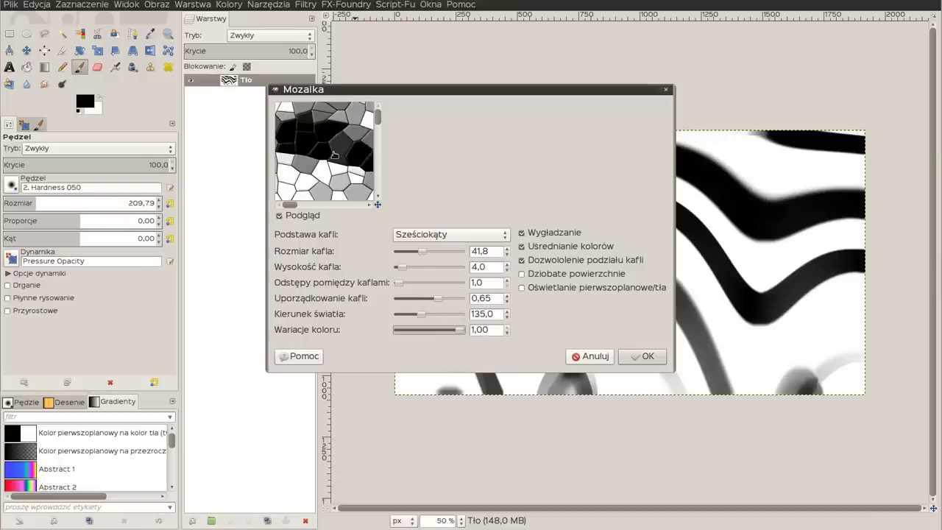
click(642, 356)
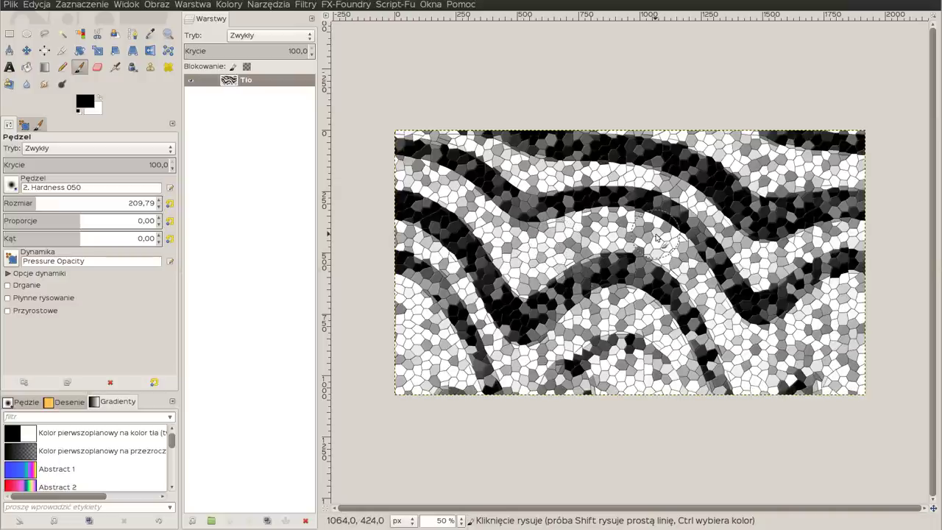
Apply a Gaussian Blur with both radii set to 50 px.
click(307, 5)
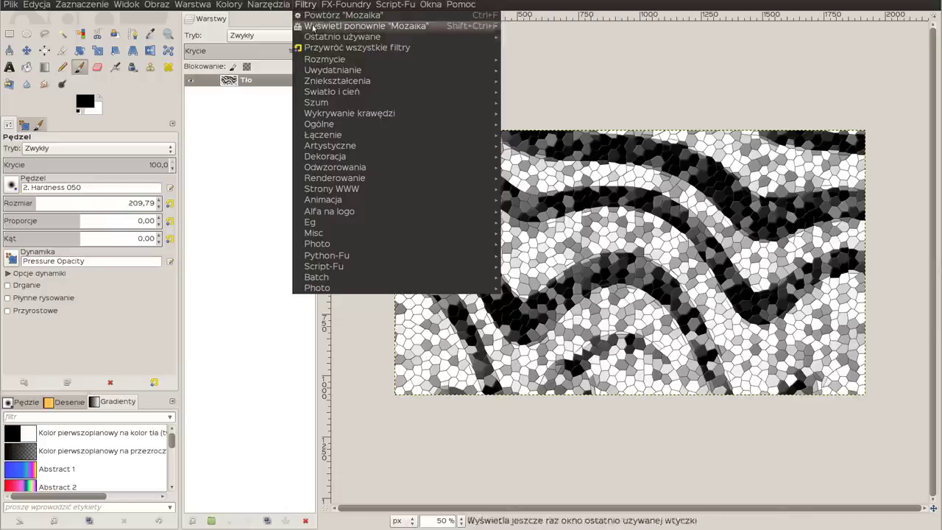
mouse_move(323, 58)
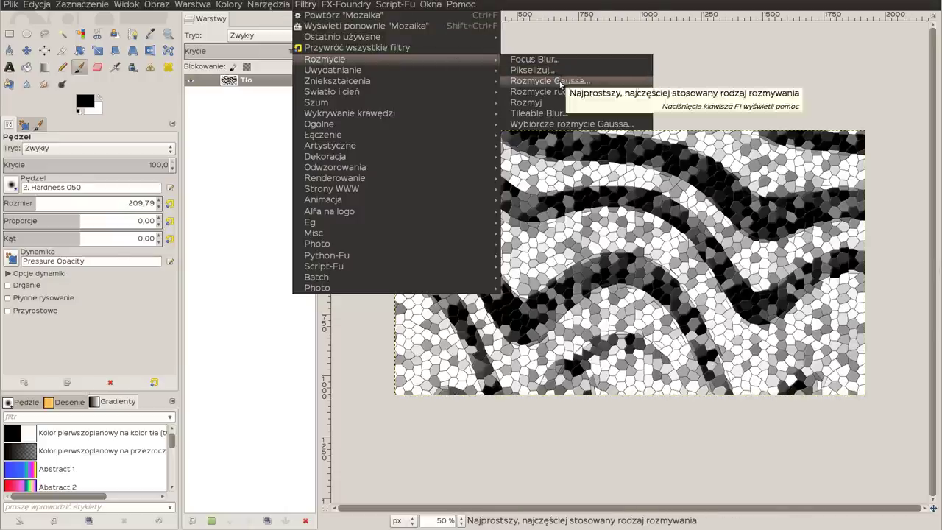
click(561, 83)
drag(432, 269, 388, 270)
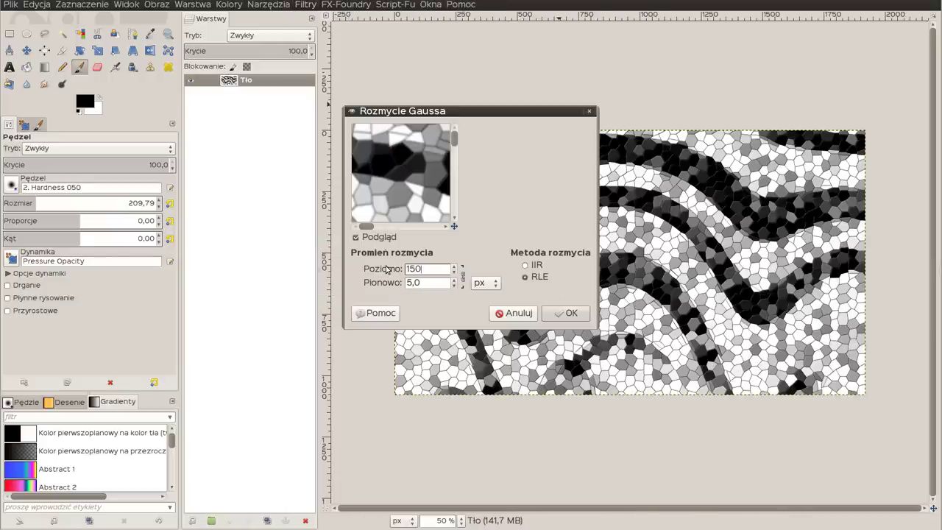
key(Tab)
drag(409, 176, 409, 174)
scroll(409, 174, down, 2)
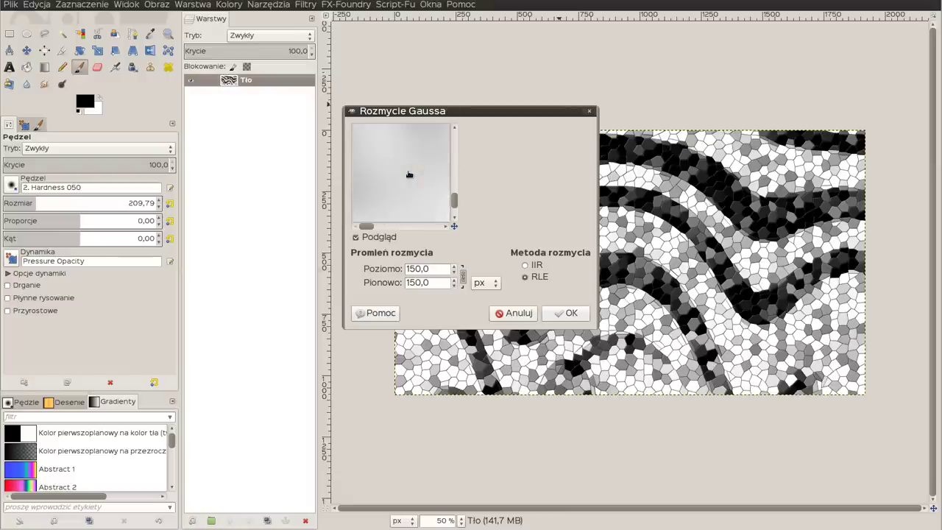
drag(434, 271, 362, 266)
text(50,0)
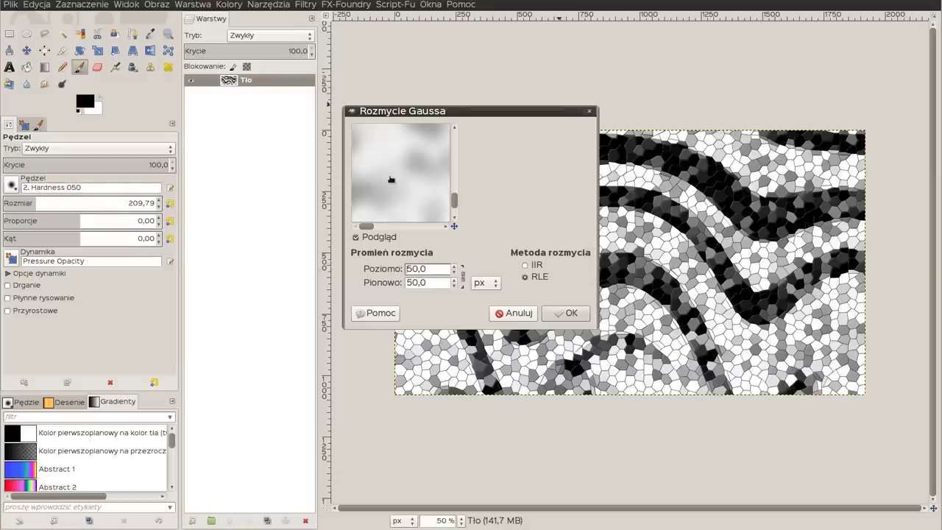
click(560, 317)
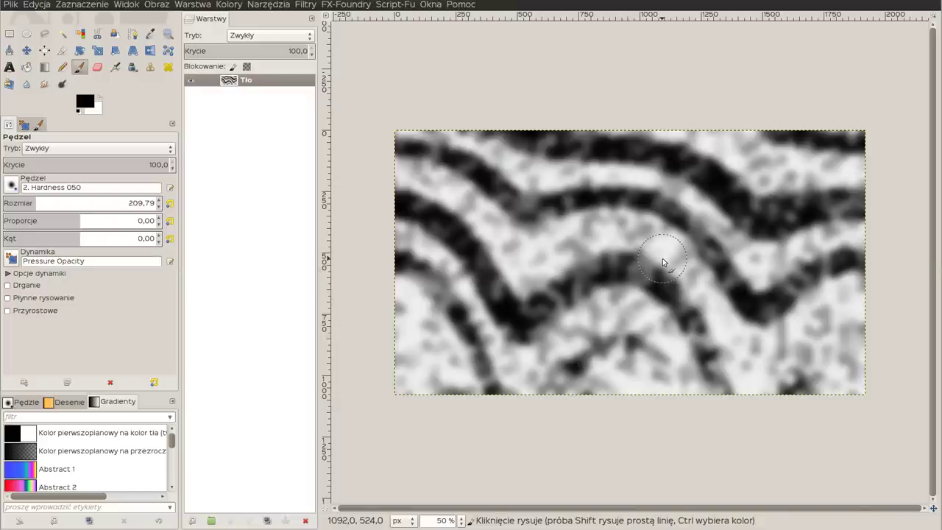
Export the image as fajna-maska12.png into Blender/assets/vid-masks with the default PNG options.
key(ctrl+shift+e)
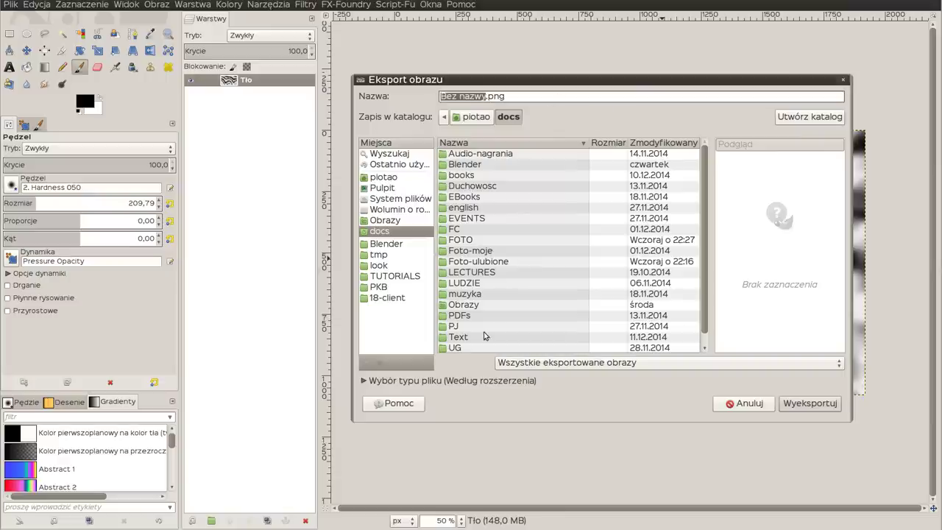
click(385, 246)
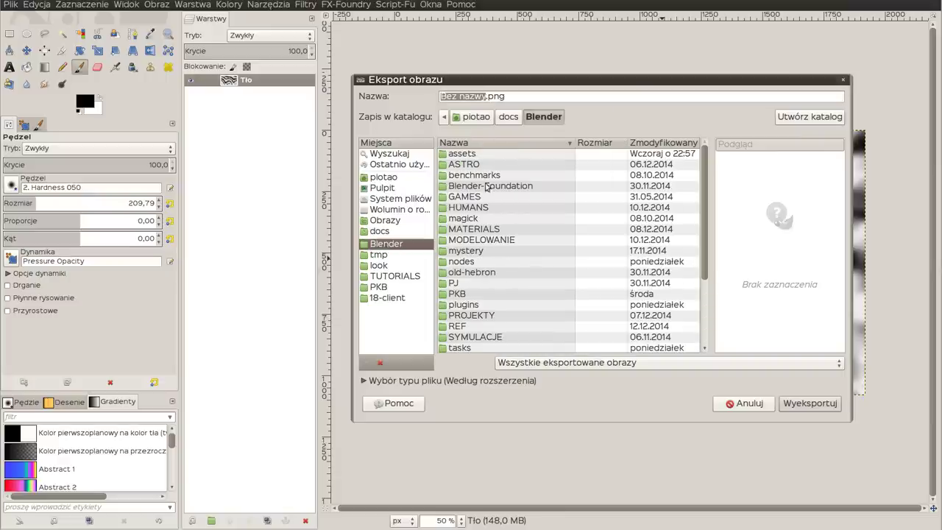
double_click(471, 154)
scroll(503, 324, down, 2)
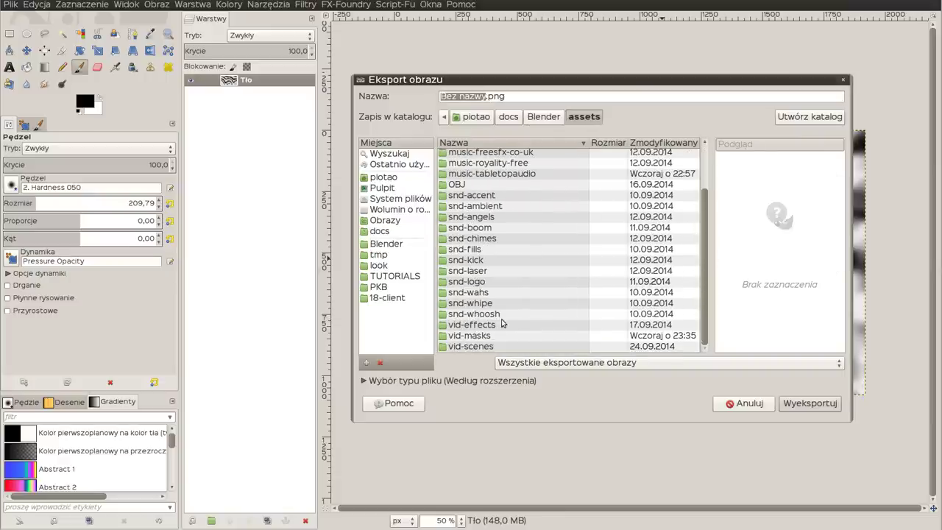
double_click(469, 337)
scroll(521, 312, down, 1)
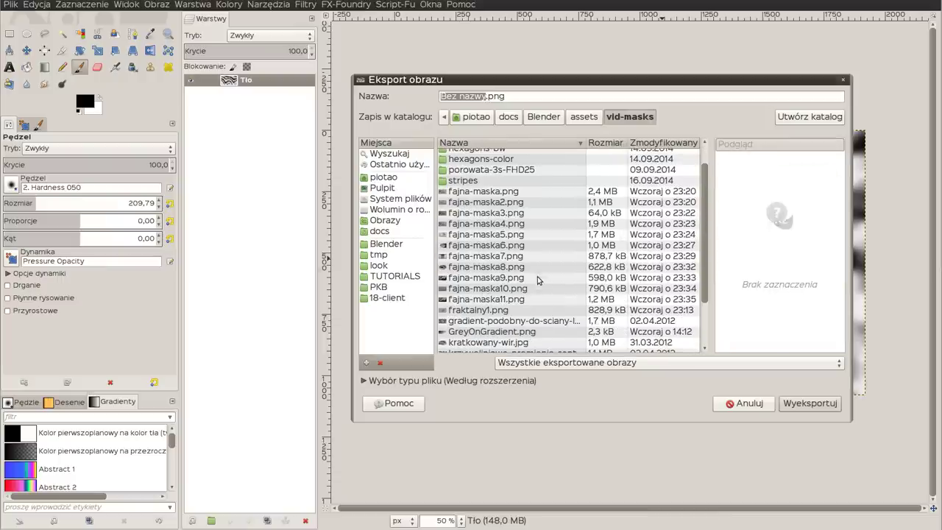
click(492, 298)
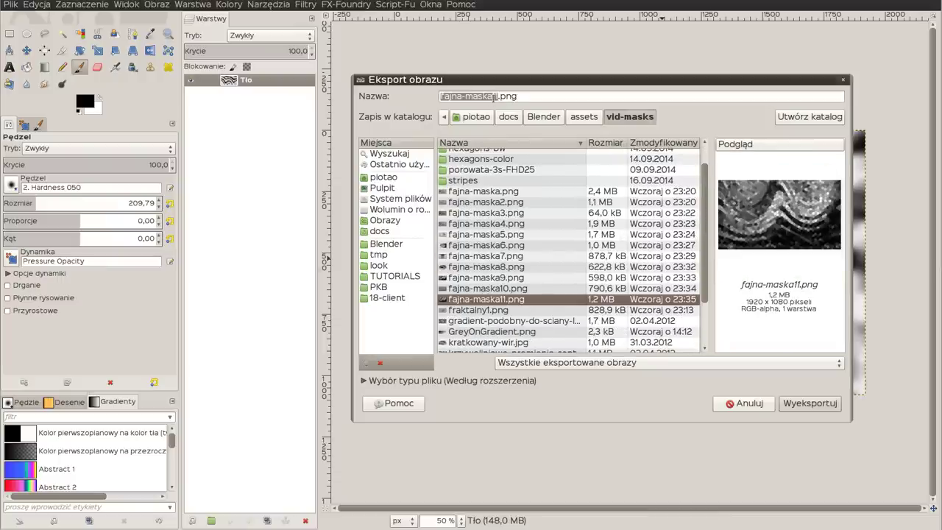
text(2)
key(Return)
click(683, 312)
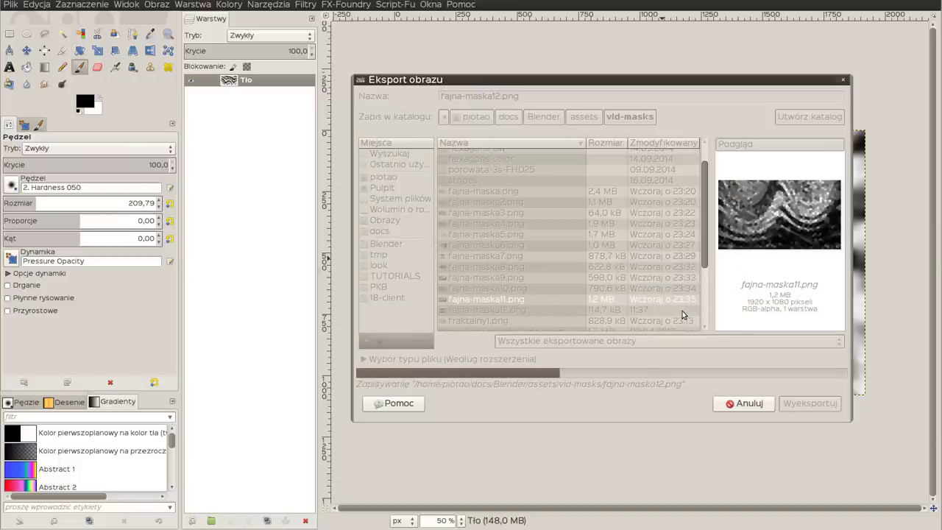